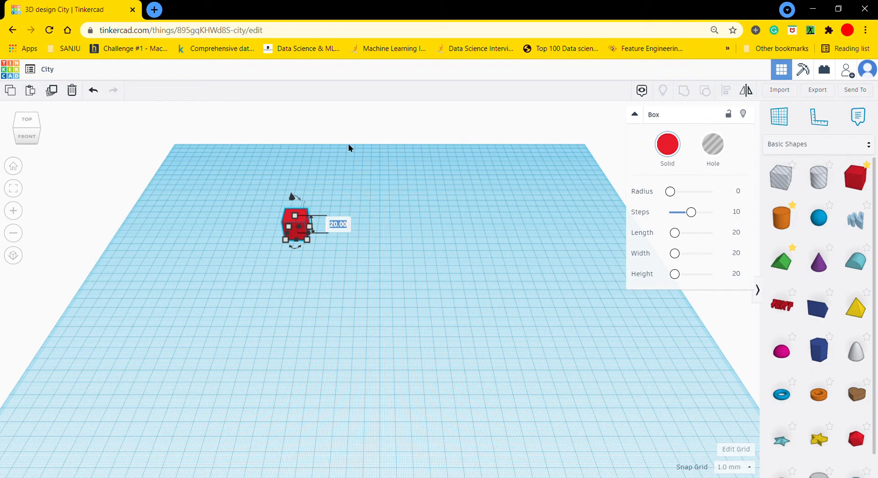
Set the red box's height to 2 mm and move it into the back-left corner of the workplane
{"action": "type", "text": "2"}
{"action": "key", "text": "Return"}
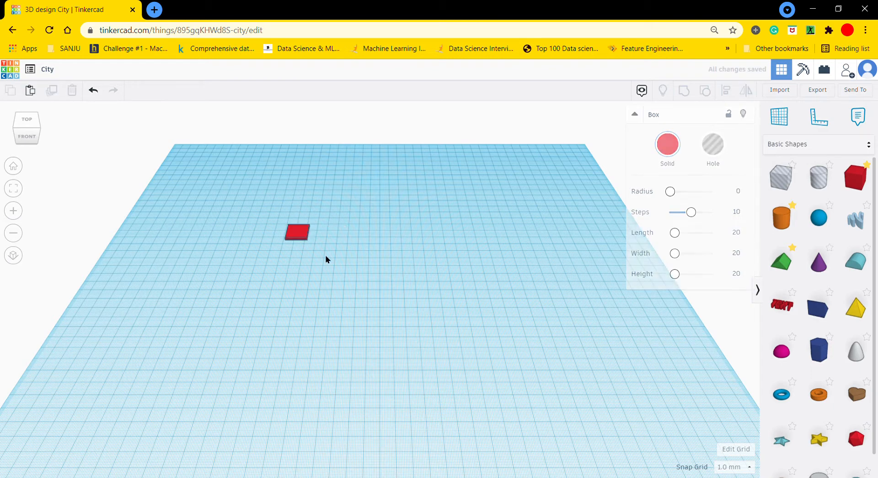
{"action": "left_click", "coordinate": [325, 256]}
{"action": "left_click_drag", "start_coordinate": [298, 232], "coordinate": [178, 151]}
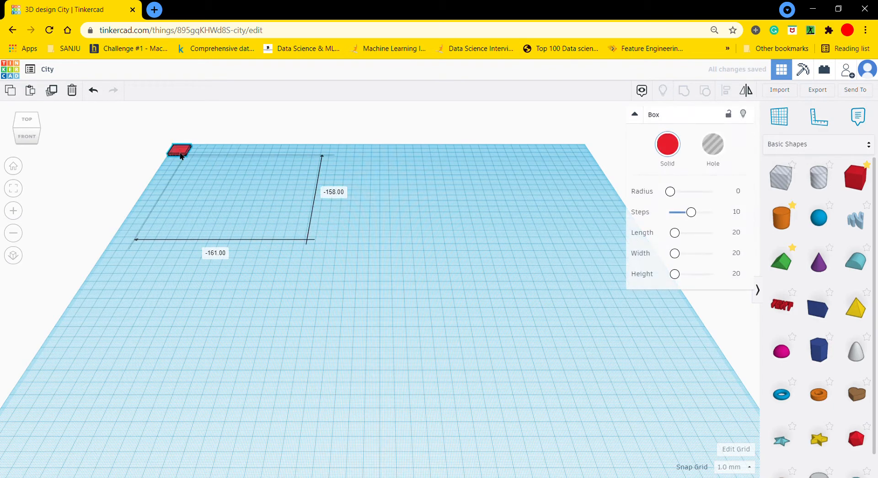
{"action": "left_click", "coordinate": [14, 188]}
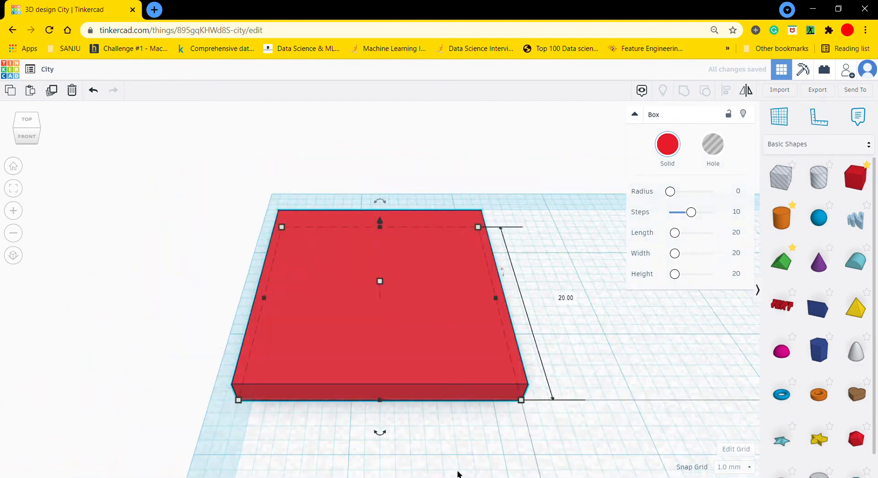
{"action": "left_click_drag", "start_coordinate": [465, 349], "coordinate": [442, 304]}
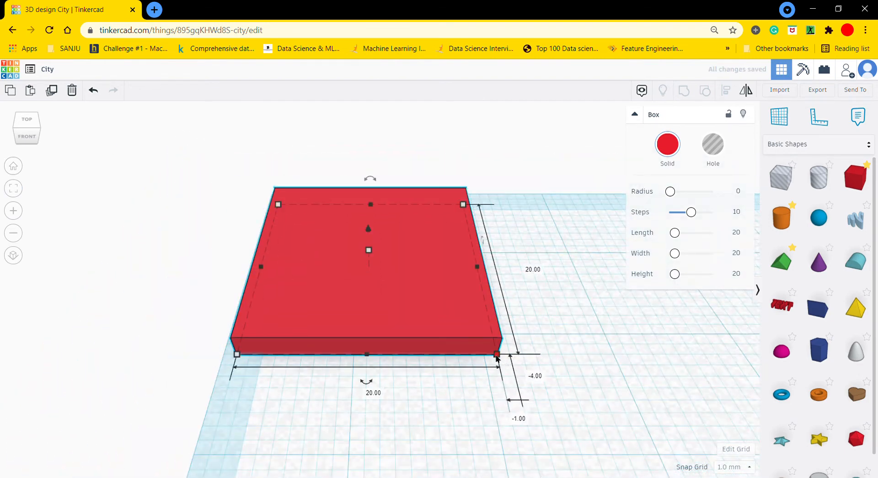
Stretch the flat box across the whole workplane, to about 504 by 500 mm
{"action": "left_click_drag", "start_coordinate": [496, 355], "coordinate": [755, 450]}
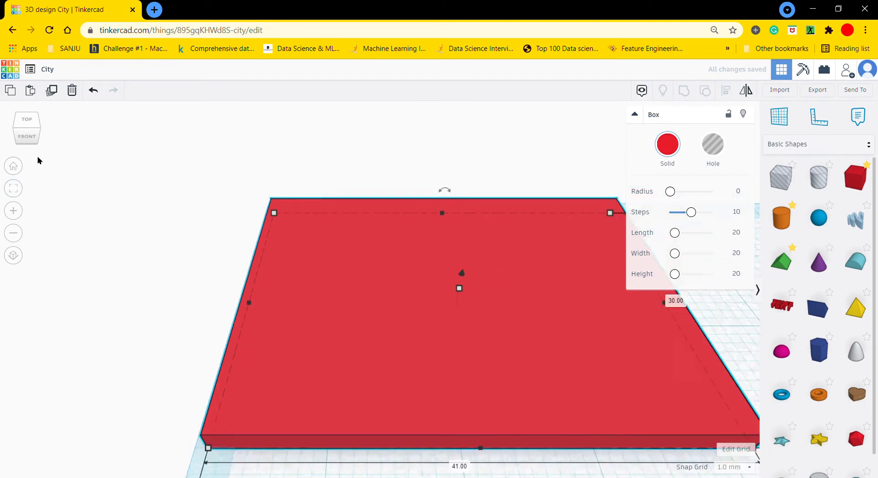
{"action": "scroll", "coordinate": [488, 322], "scroll_direction": "down", "scroll_amount": 10}
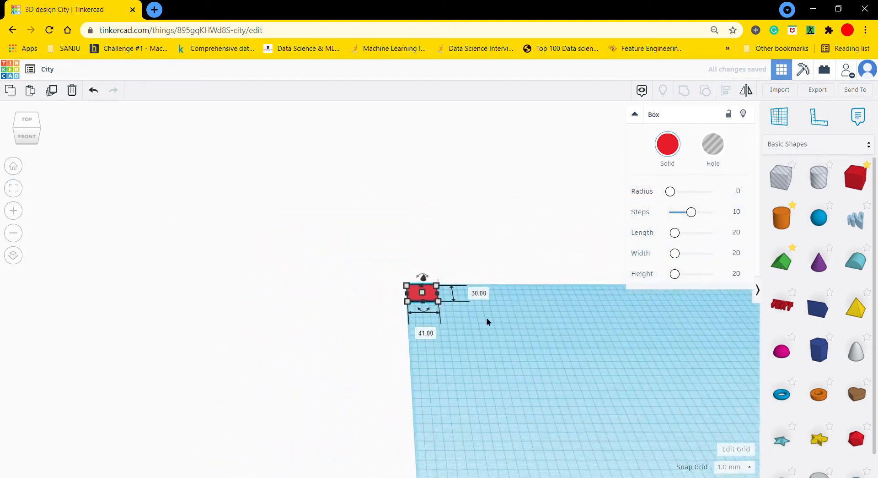
{"action": "scroll", "coordinate": [488, 321], "scroll_direction": "down", "scroll_amount": 2}
{"action": "left_click_drag", "start_coordinate": [435, 301], "coordinate": [773, 476]}
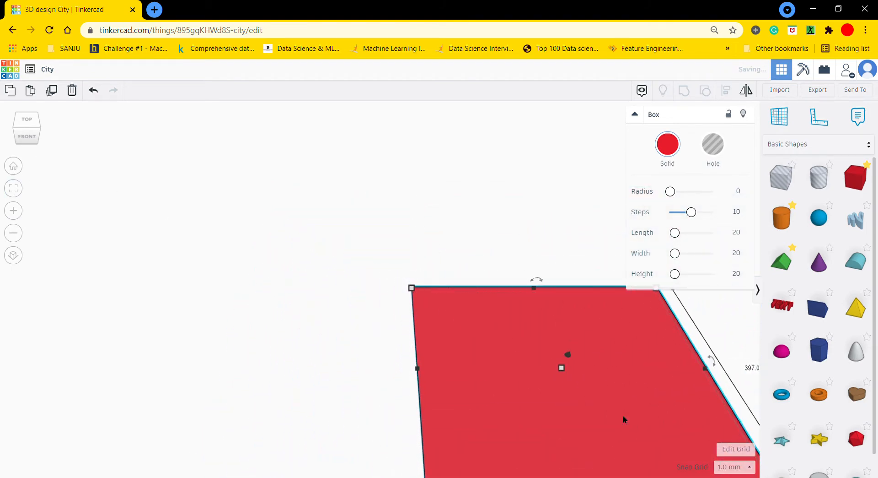
{"action": "left_click", "coordinate": [13, 188]}
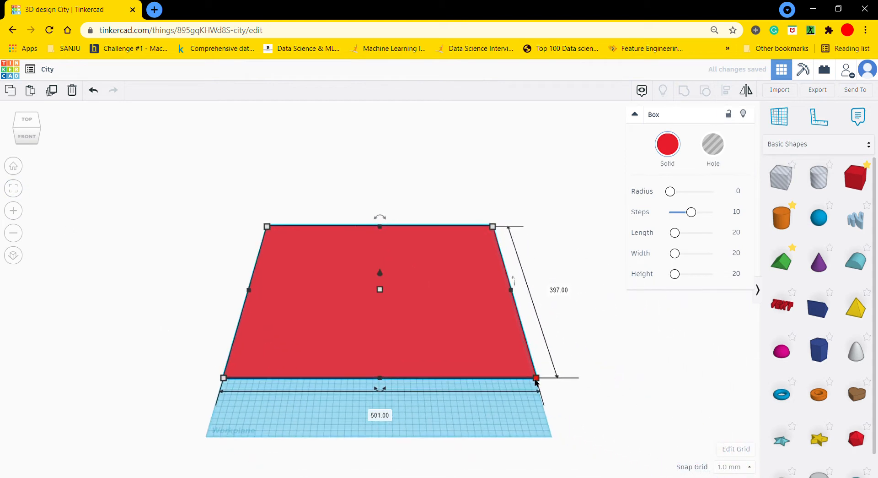
{"action": "left_click_drag", "start_coordinate": [537, 381], "coordinate": [559, 440]}
Recolour the slab black and set both its width and its depth to 510 mm
{"action": "left_click", "coordinate": [669, 144]}
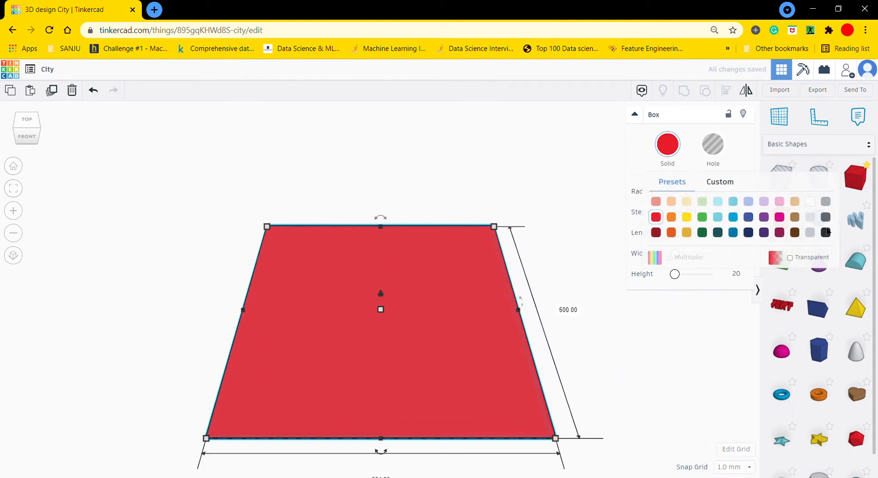
{"action": "left_click", "coordinate": [827, 232]}
{"action": "scroll", "coordinate": [819, 238], "scroll_direction": "down", "scroll_amount": 1}
{"action": "scroll", "coordinate": [394, 375], "scroll_direction": "down", "scroll_amount": 2}
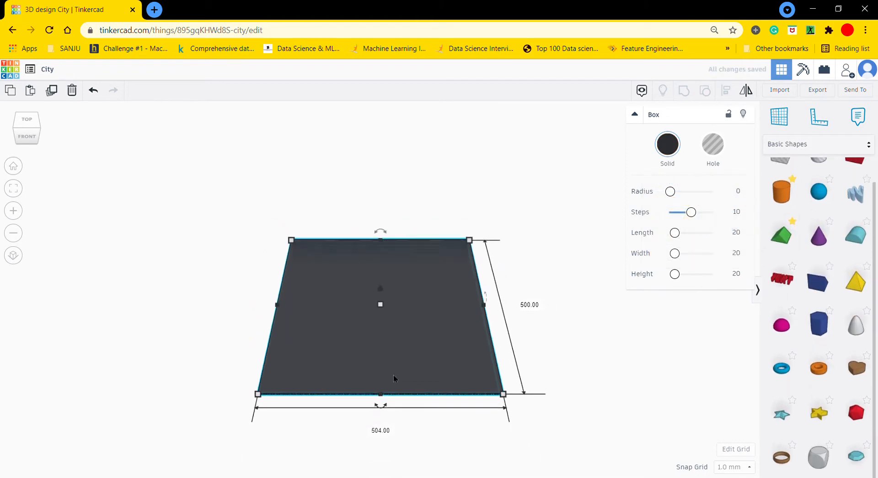
{"action": "left_click", "coordinate": [388, 423]}
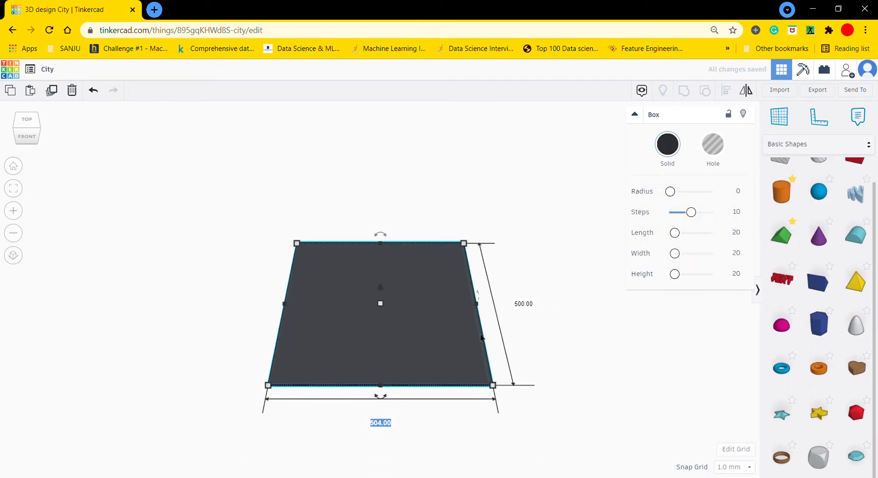
{"action": "type", "text": "510"}
{"action": "key", "text": "Return"}
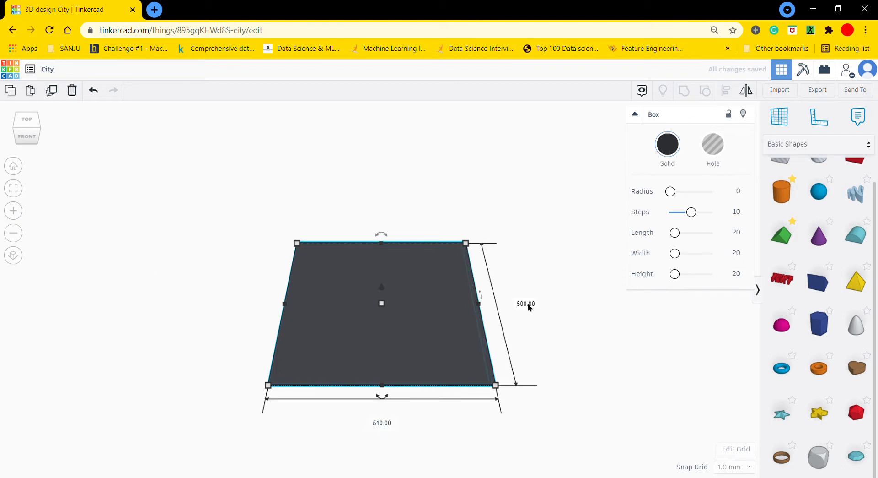
{"action": "left_click", "coordinate": [527, 305]}
{"action": "key", "text": "Return"}
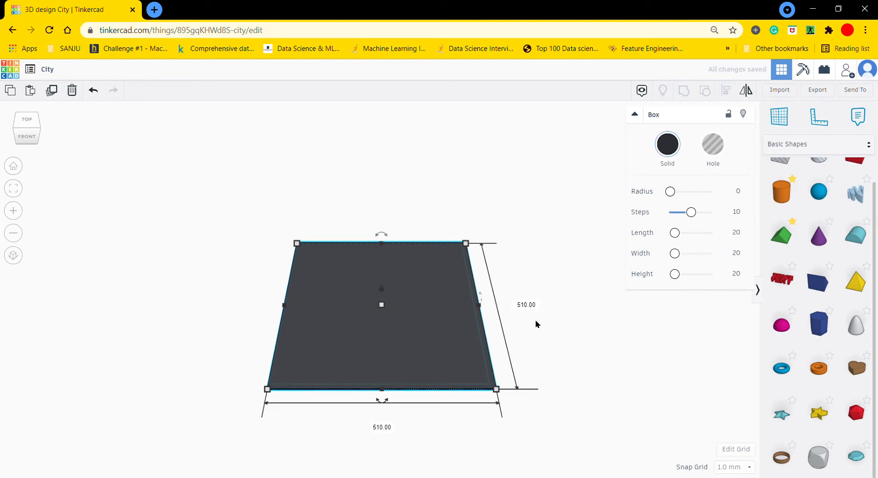
Nudge the black slab a few millimetres to the left to centre it over the workplane
{"action": "left_click", "coordinate": [526, 323]}
{"action": "left_click", "coordinate": [423, 362]}
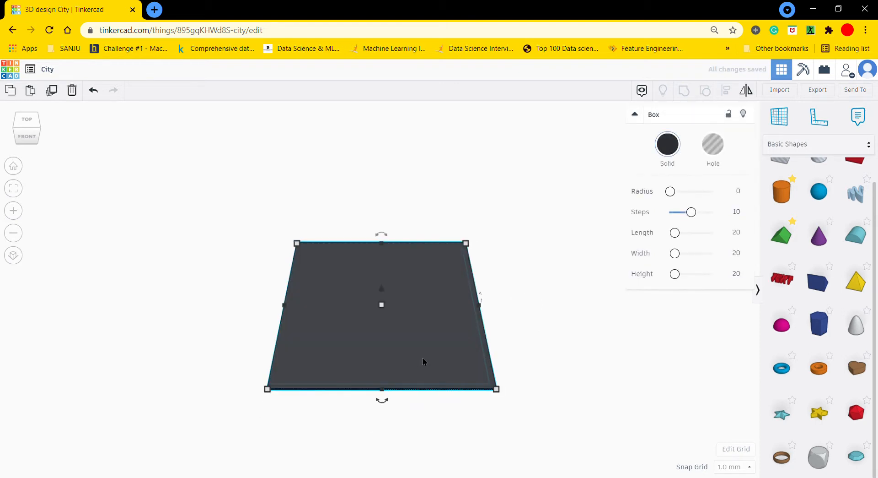
{"action": "key", "text": "Left"}
{"action": "key", "text": "Left"}
{"action": "key", "text": "Left"}
{"action": "key", "text": "Left"}
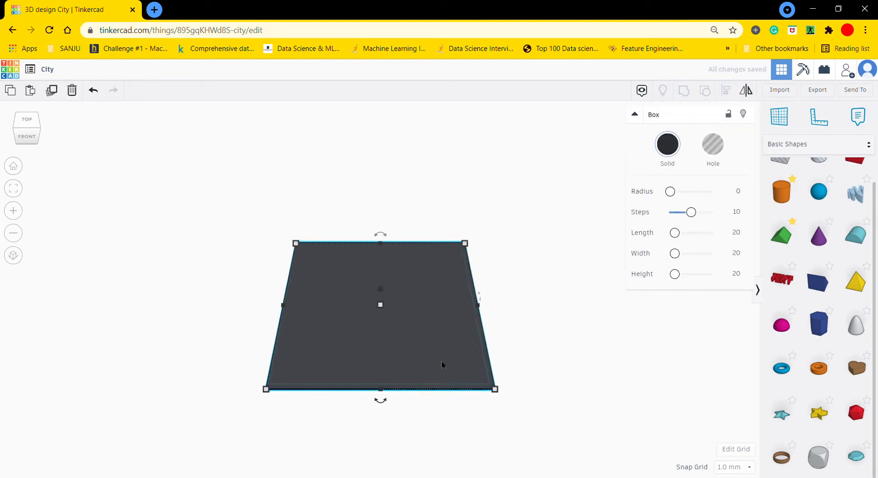
{"action": "key", "text": "Left"}
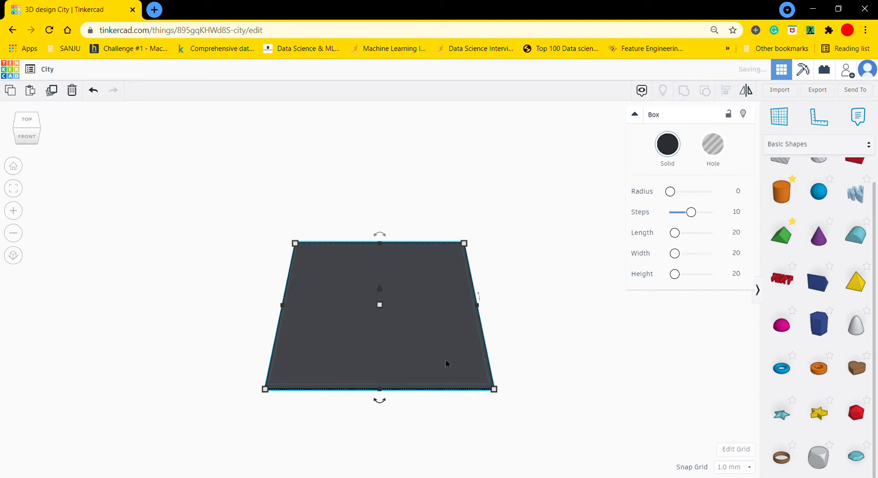
{"action": "key", "text": "Left"}
{"action": "key", "text": "Left"}
{"action": "key", "text": "Left"}
{"action": "key", "text": "Left"}
{"action": "key", "text": "Right"}
{"action": "key", "text": "Right"}
{"action": "key", "text": "Right"}
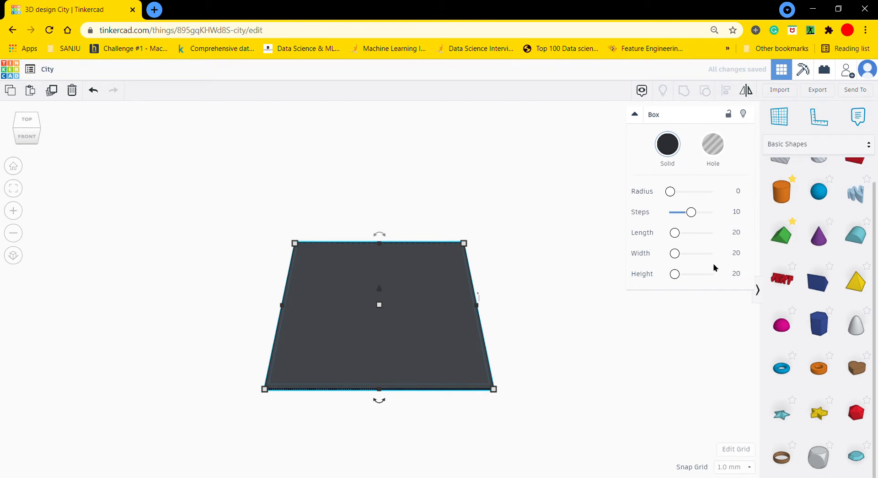
Place the workplane on the slab's top face and shrink a copy of the slab to about 18 by 91 mm at its back-right corner
{"action": "left_click", "coordinate": [779, 118]}
{"action": "left_click", "coordinate": [339, 364]}
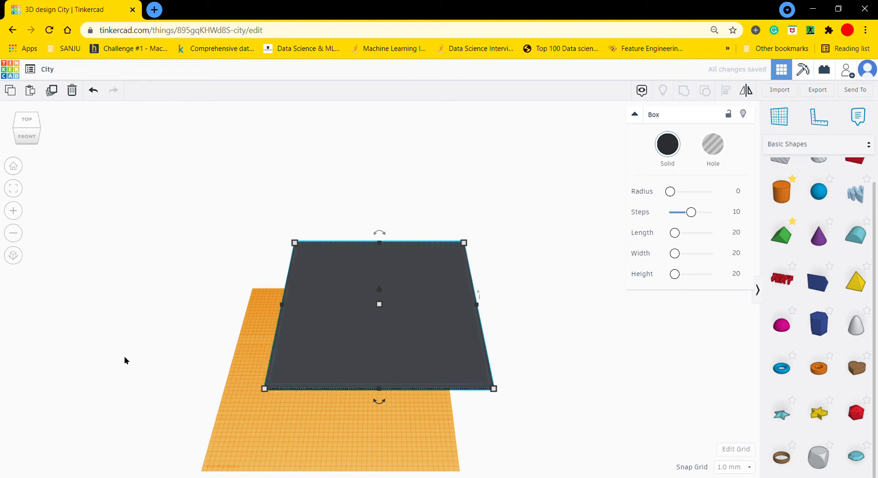
{"action": "left_click_drag", "start_coordinate": [265, 388], "coordinate": [458, 295]}
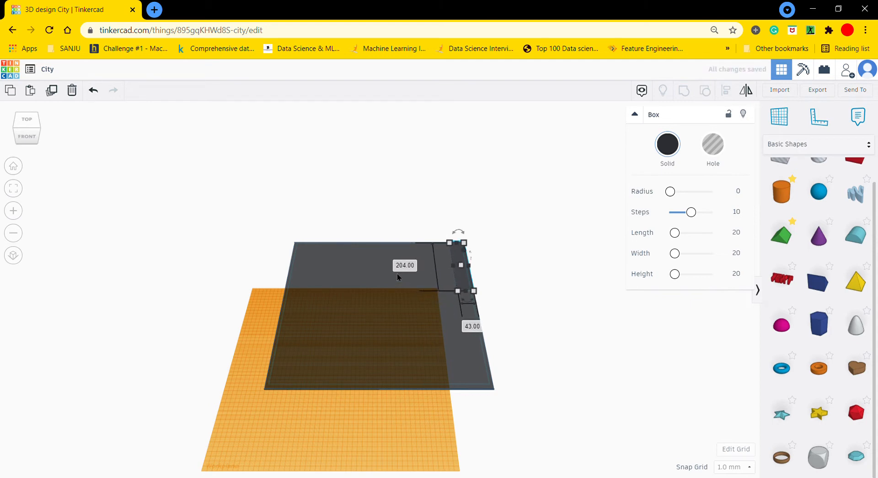
{"action": "left_click", "coordinate": [13, 189]}
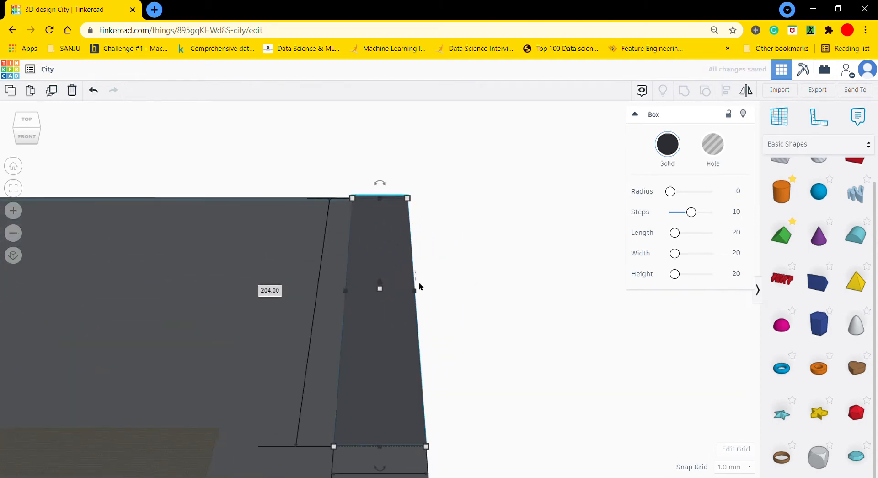
{"action": "left_click_drag", "start_coordinate": [334, 446], "coordinate": [387, 282]}
Recolour the small strip white and move it inward from the slab's back-right corner, about 21 mm left and 15 mm forward
{"action": "scroll", "coordinate": [451, 287], "scroll_direction": "down", "scroll_amount": 3}
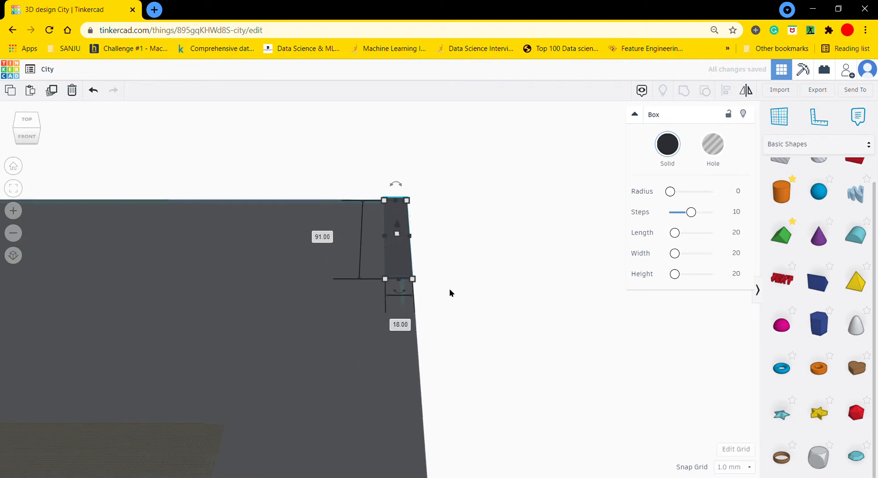
{"action": "left_click", "coordinate": [464, 306]}
{"action": "left_click", "coordinate": [395, 270]}
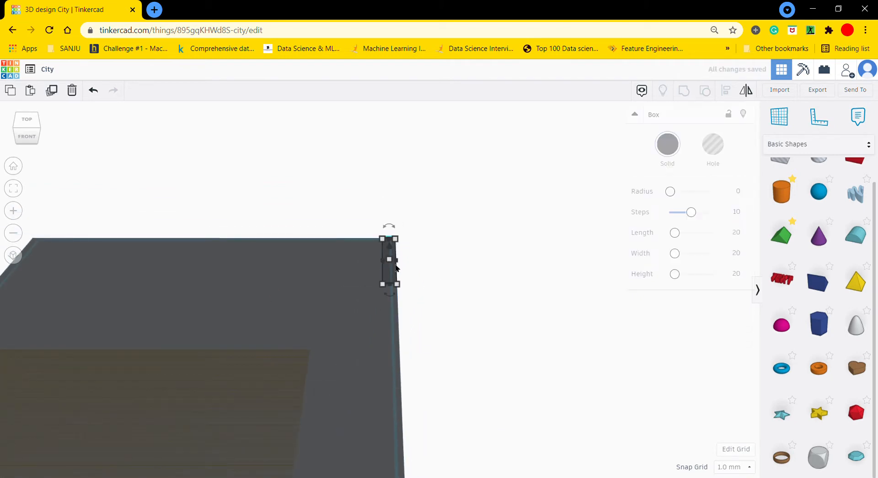
{"action": "left_click", "coordinate": [678, 147]}
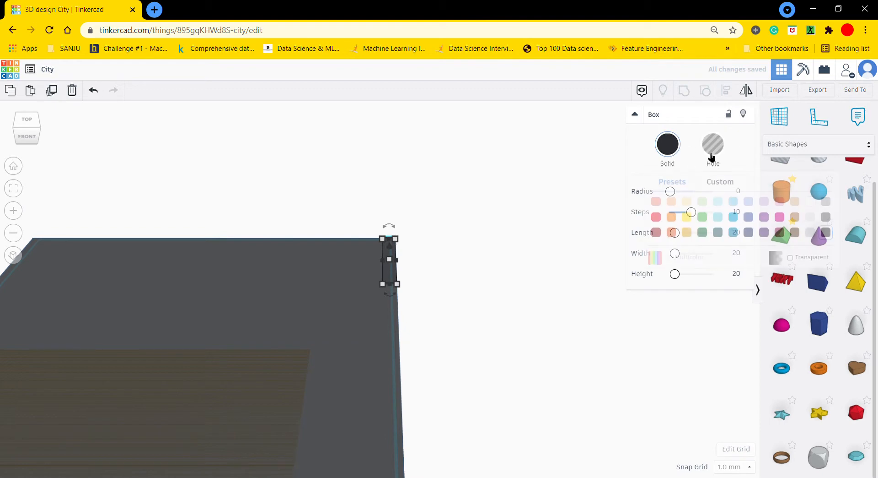
{"action": "left_click", "coordinate": [810, 201]}
{"action": "mouse_move", "coordinate": [391, 278]}
{"action": "left_mouse_down"}
{"action": "mouse_move", "coordinate": [357, 278]}
{"action": "mouse_move", "coordinate": [373, 279]}
{"action": "left_mouse_up"}
{"action": "scroll", "coordinate": [374, 283], "scroll_direction": "down", "scroll_amount": 2}
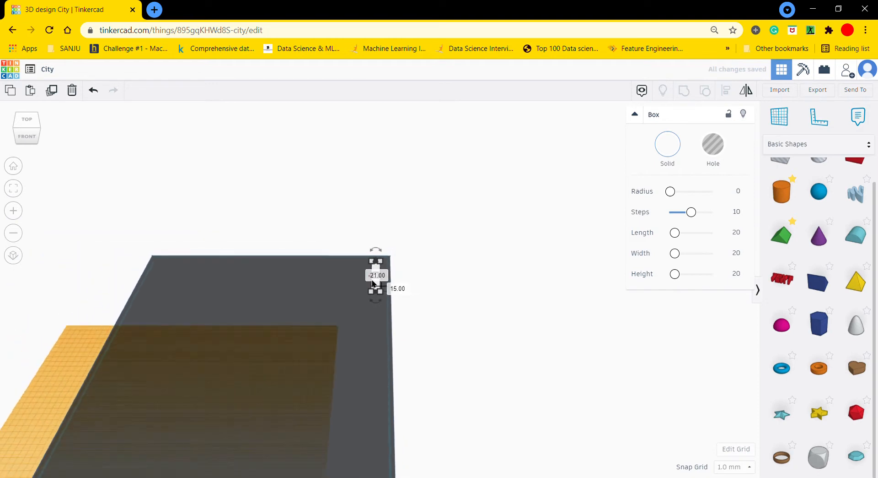
{"action": "scroll", "coordinate": [373, 283], "scroll_direction": "down", "scroll_amount": 3}
{"action": "left_click", "coordinate": [113, 244]}
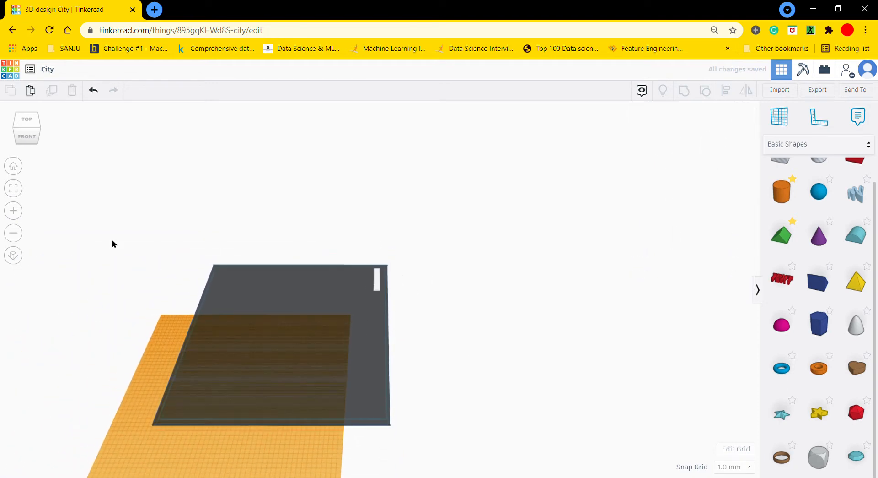
{"action": "left_click", "coordinate": [380, 287]}
{"action": "left_click", "coordinate": [407, 284]}
{"action": "scroll", "coordinate": [400, 283], "scroll_direction": "up", "scroll_amount": 2}
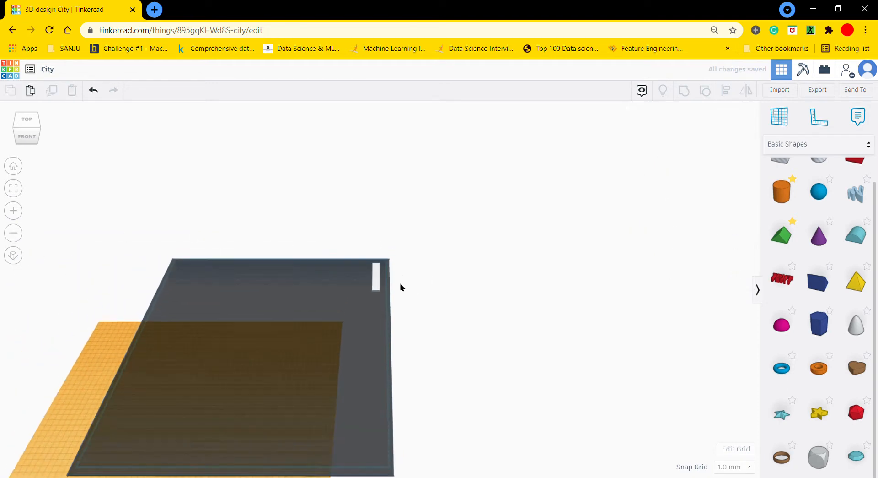
{"action": "scroll", "coordinate": [386, 257], "scroll_direction": "up", "scroll_amount": 2}
{"action": "left_click", "coordinate": [383, 263]}
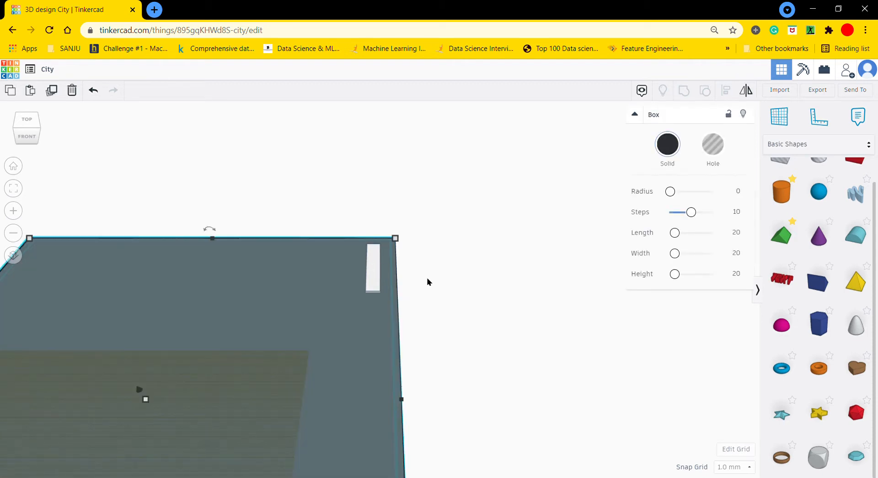
{"action": "left_click", "coordinate": [427, 281]}
Shrink the white strip near the slab's back-right corner to 50 mm long and 6 mm wide
{"action": "left_click", "coordinate": [373, 268]}
{"action": "left_click", "coordinate": [15, 188]}
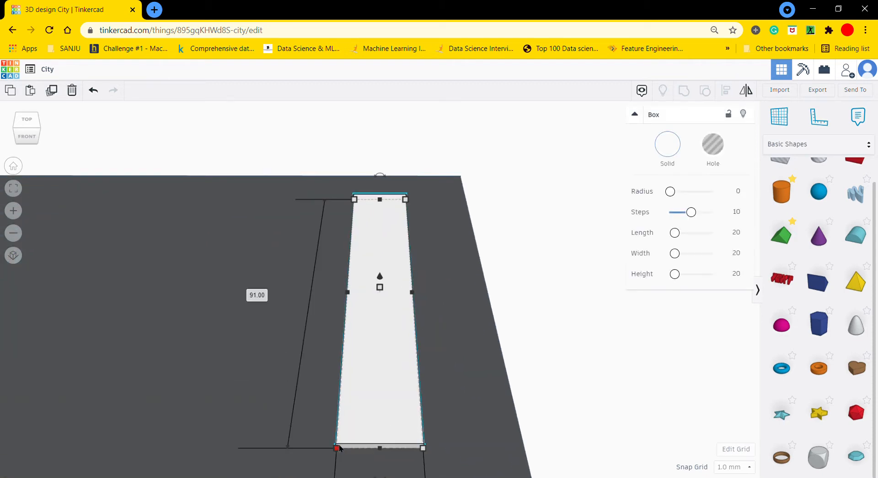
{"action": "left_click_drag", "start_coordinate": [339, 447], "coordinate": [405, 308]}
{"action": "left_click", "coordinate": [317, 248]}
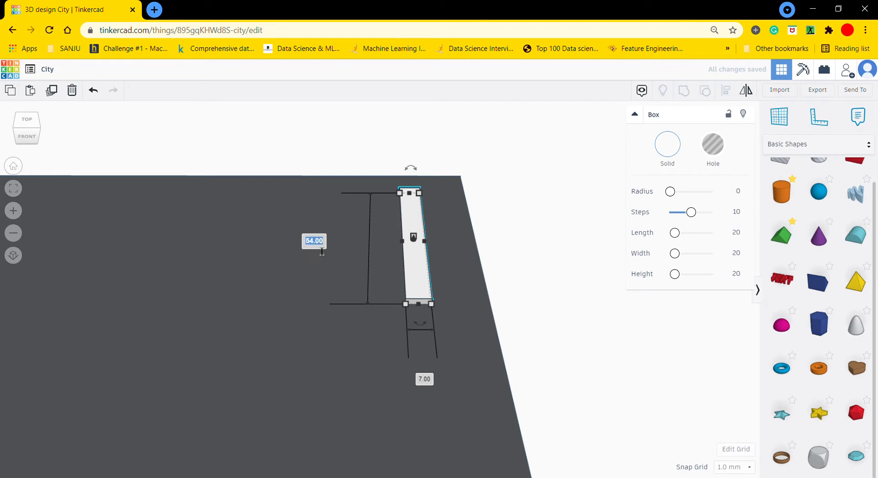
{"action": "type", "text": "50"}
{"action": "key", "text": "Return"}
{"action": "left_click", "coordinate": [420, 362]}
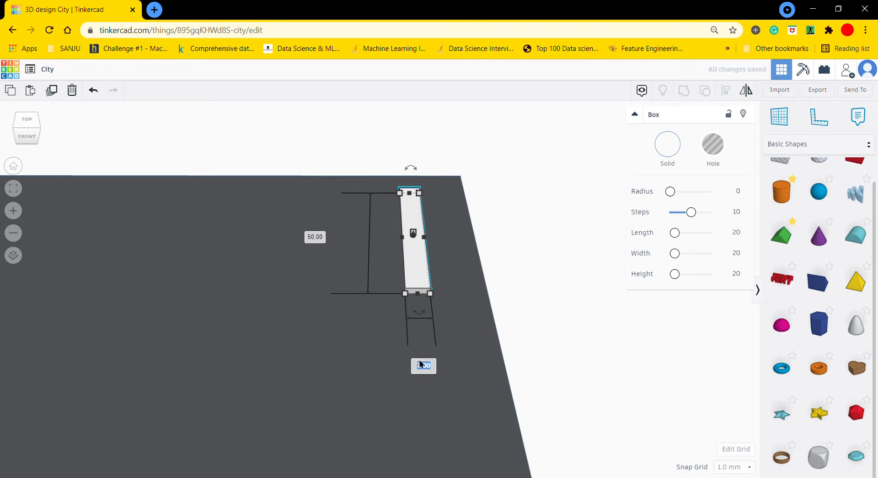
{"action": "type", "text": "6"}
{"action": "key", "text": "Return"}
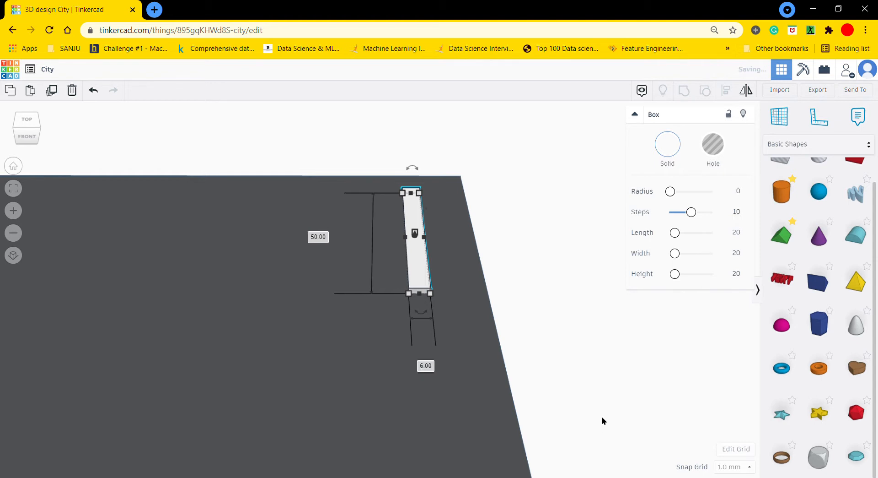
Duplicate the white strip and move the copy straight forward, leaving a small gap between the two strips
{"action": "scroll", "coordinate": [602, 416], "scroll_direction": "down", "scroll_amount": 2}
{"action": "scroll", "coordinate": [610, 406], "scroll_direction": "down", "scroll_amount": 3}
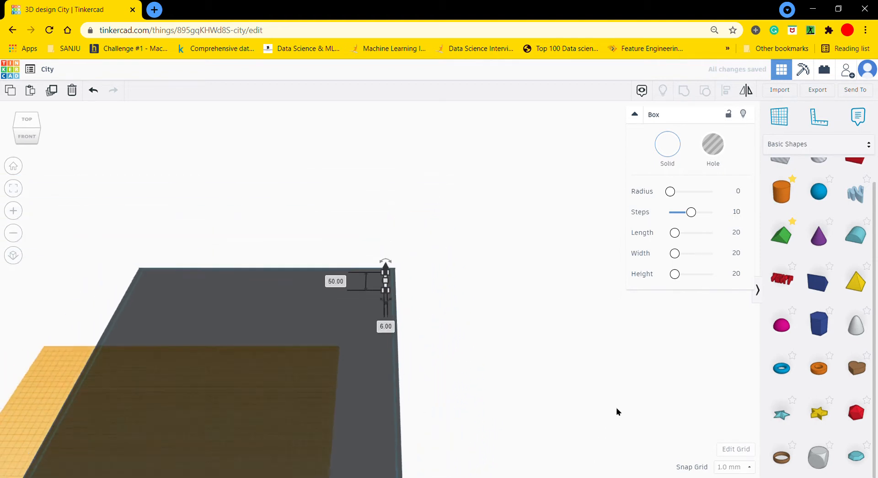
{"action": "left_click", "coordinate": [13, 190]}
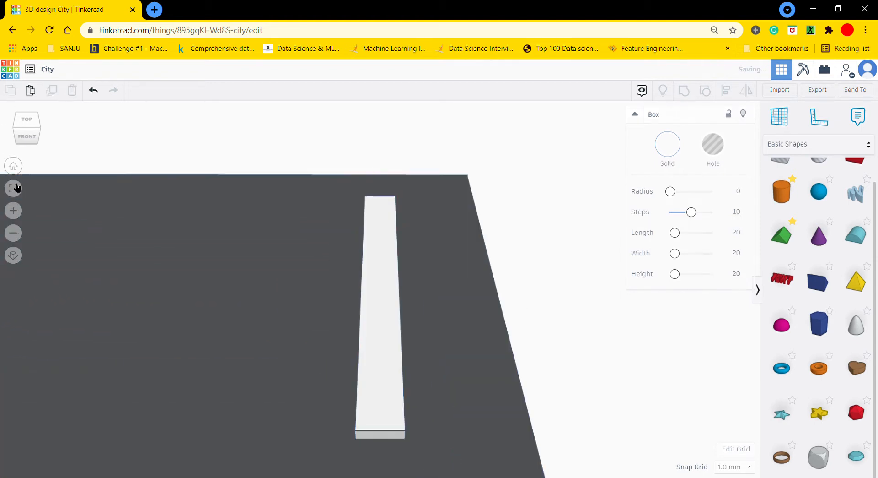
{"action": "key", "text": "ctrl+d"}
{"action": "key", "text": "Down"}
{"action": "key", "text": "Down"}
{"action": "key", "text": "Down"}
{"action": "key", "text": "Down"}
{"action": "key", "text": "Down"}
{"action": "key", "text": "Down"}
{"action": "key", "text": "Down"}
{"action": "key", "text": "Down"}
{"action": "key", "text": "Down"}
{"action": "key", "text": "Down"}
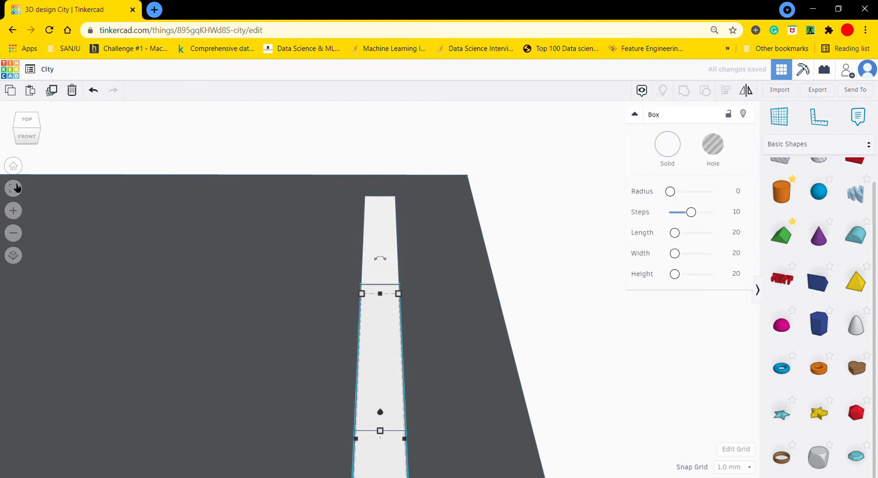
{"action": "key", "text": "Down"}
{"action": "key", "text": "Down"}
{"action": "key", "text": "Down"}
{"action": "key", "text": "Down"}
{"action": "key", "text": "Down"}
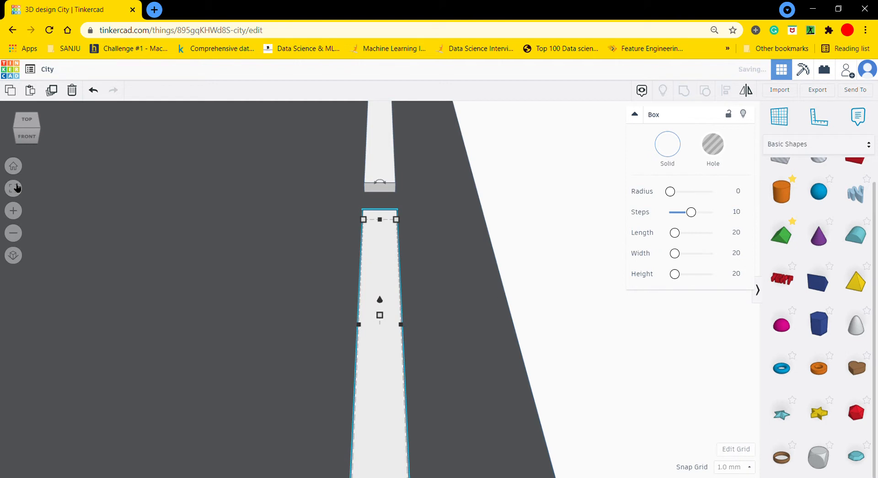
Repeat the spaced duplication of the white strip until the row runs forward past the slab's front edge
{"action": "key", "text": "Escape"}
{"action": "left_click", "coordinate": [18, 189]}
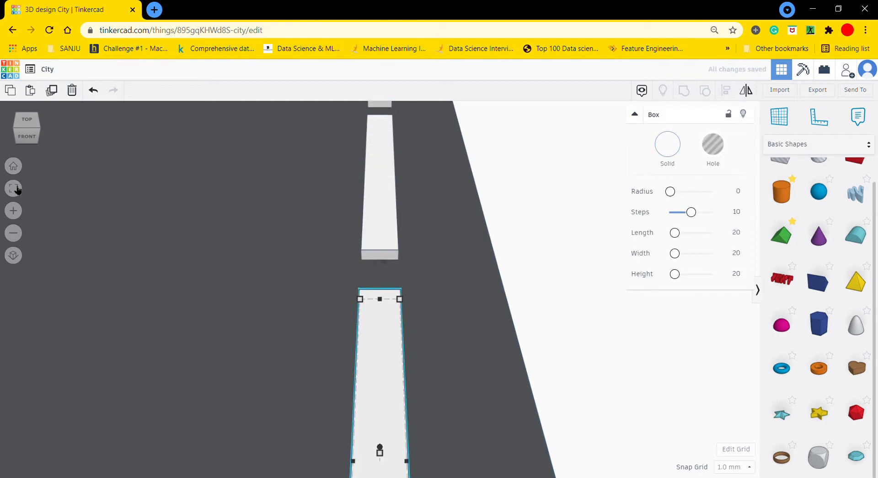
{"action": "key", "text": "ctrl+d"}
{"action": "left_click", "coordinate": [17, 189]}
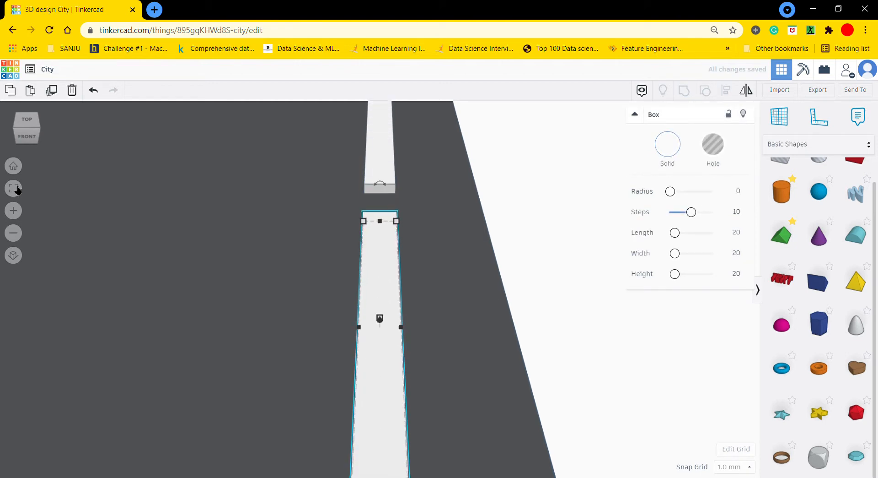
{"action": "key", "text": "ctrl+d"}
{"action": "left_click", "coordinate": [17, 190]}
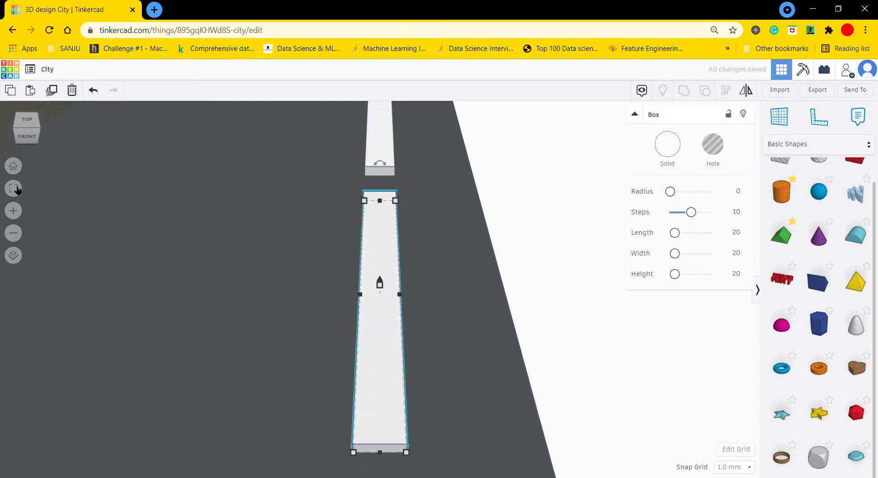
{"action": "key", "text": "ctrl+d"}
{"action": "left_click", "coordinate": [17, 189]}
{"action": "key", "text": "ctrl+d"}
{"action": "left_click", "coordinate": [18, 190]}
{"action": "key", "text": "ctrl+d"}
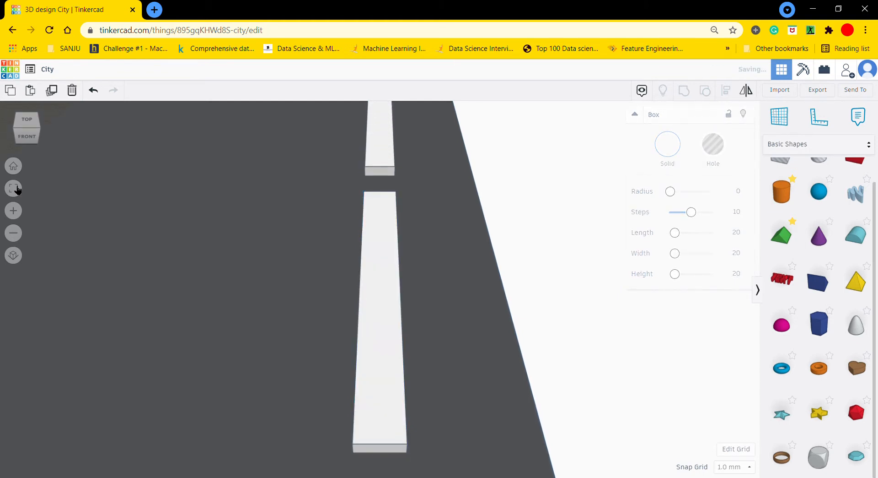
{"action": "left_click", "coordinate": [17, 189]}
{"action": "key", "text": "ctrl+d"}
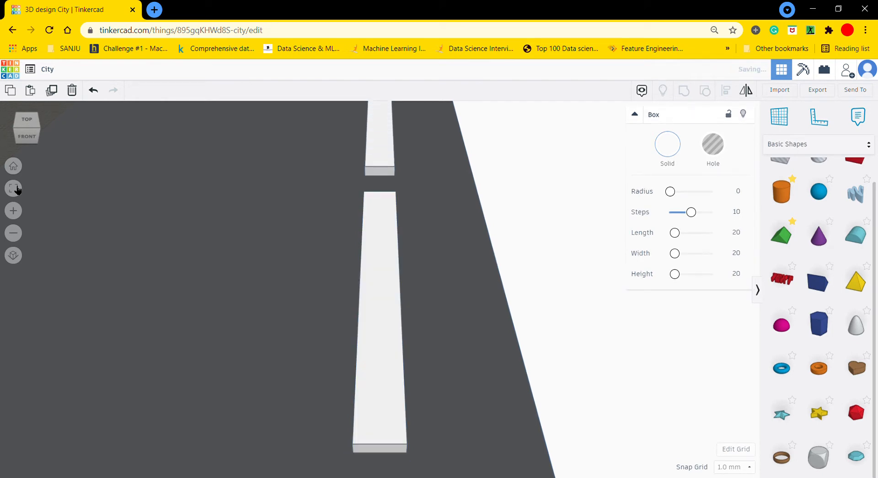
{"action": "left_click", "coordinate": [17, 190]}
Delete the last white strip, which overhangs the slab's front edge
{"action": "scroll", "coordinate": [464, 383], "scroll_direction": "down", "scroll_amount": 10}
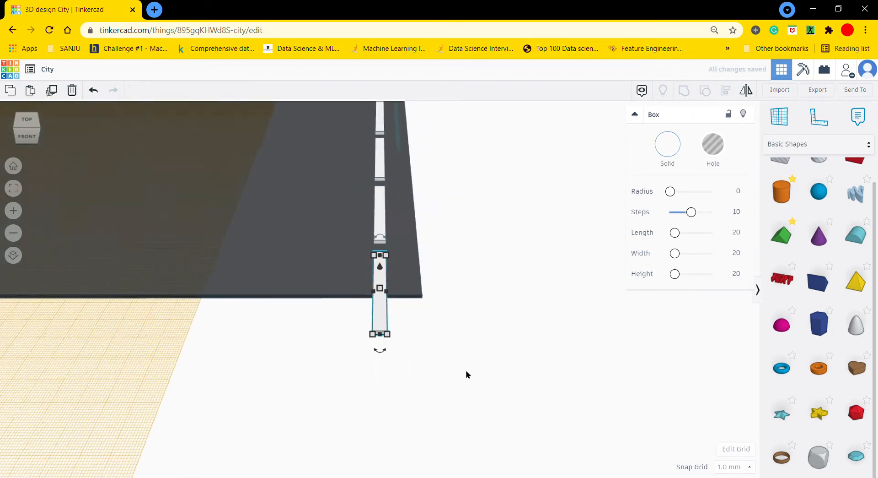
{"action": "scroll", "coordinate": [460, 316], "scroll_direction": "down", "scroll_amount": 5}
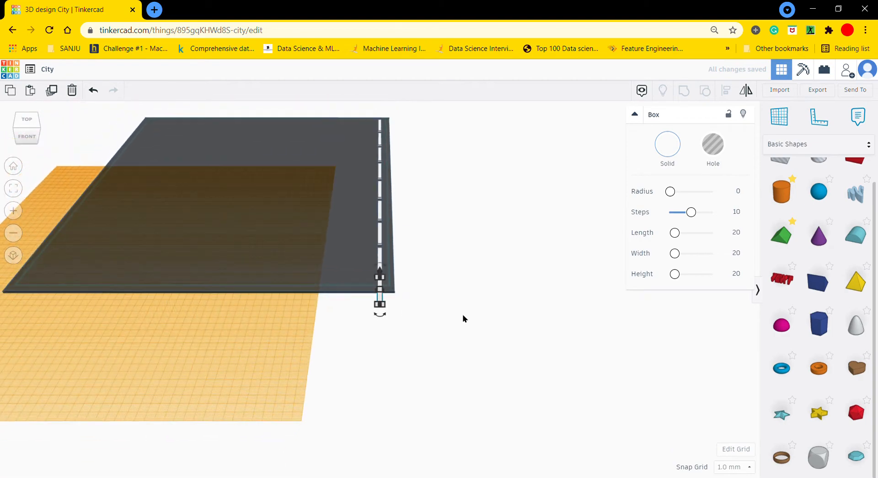
{"action": "left_click", "coordinate": [530, 309]}
{"action": "scroll", "coordinate": [493, 300], "scroll_direction": "up", "scroll_amount": 3}
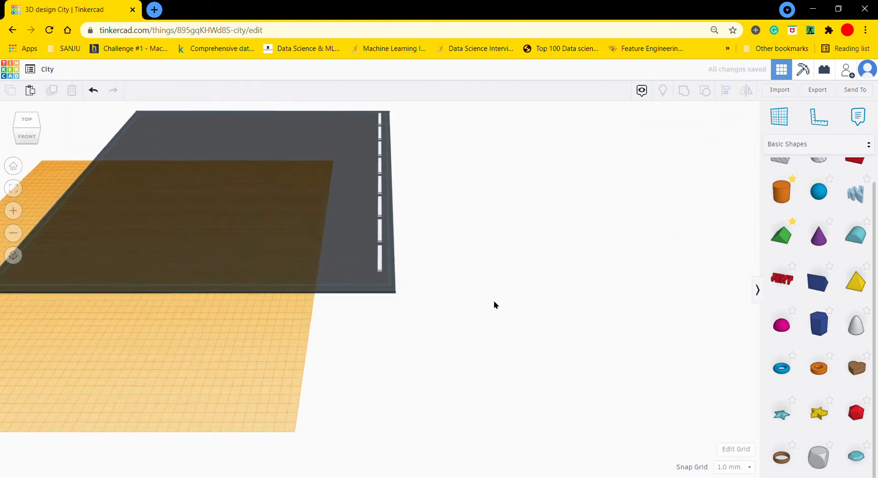
With the slab temporarily hidden, move the row of eight white strips slightly forward and show the slab again
{"action": "left_click", "coordinate": [365, 274]}
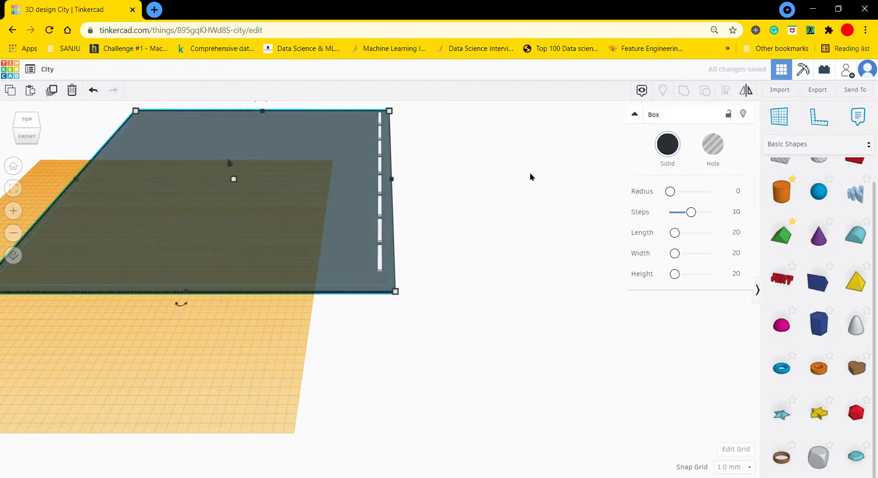
{"action": "left_click", "coordinate": [745, 115]}
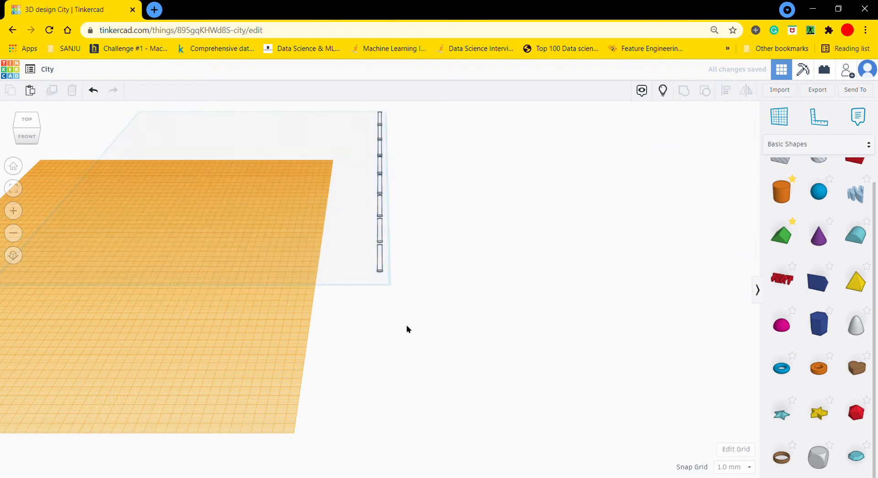
{"action": "left_click_drag", "start_coordinate": [380, 245], "coordinate": [395, 110]}
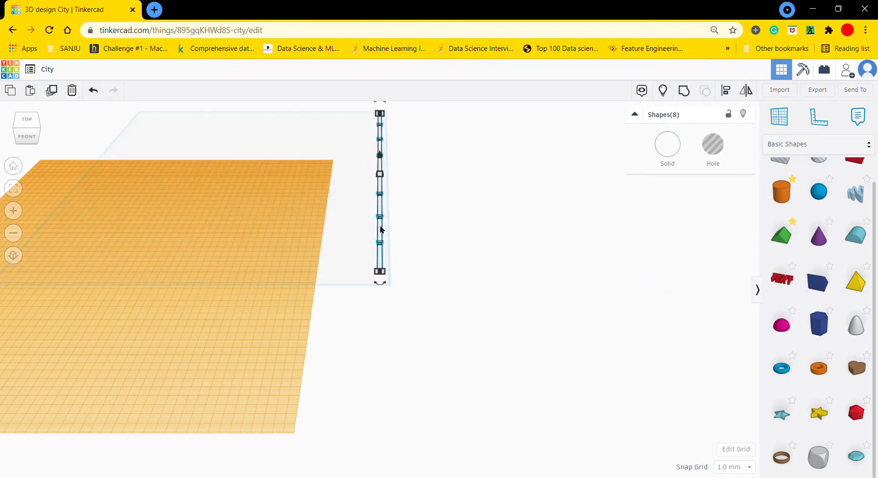
{"action": "key", "text": "Down"}
{"action": "key", "text": "Down"}
{"action": "key", "text": "Down"}
{"action": "key", "text": "Down"}
{"action": "key", "text": "Down"}
{"action": "key", "text": "Down"}
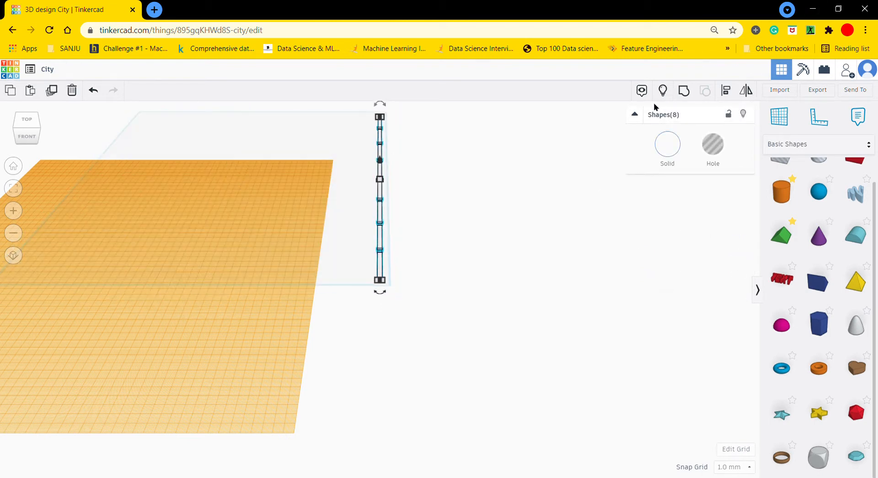
{"action": "left_click", "coordinate": [662, 91]}
{"action": "left_click", "coordinate": [461, 243]}
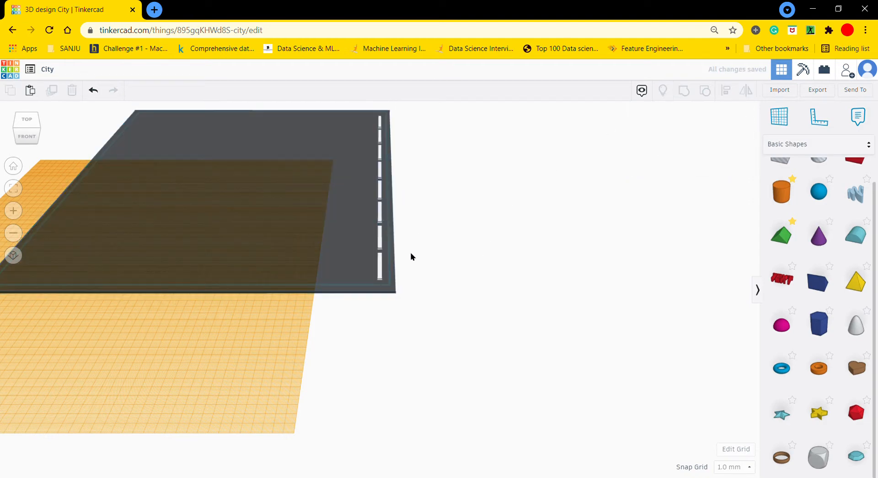
Reset the workplane from the slab's top face to the default ground plane
{"action": "scroll", "coordinate": [412, 249], "scroll_direction": "down", "scroll_amount": 1}
{"action": "scroll", "coordinate": [413, 242], "scroll_direction": "down", "scroll_amount": 3}
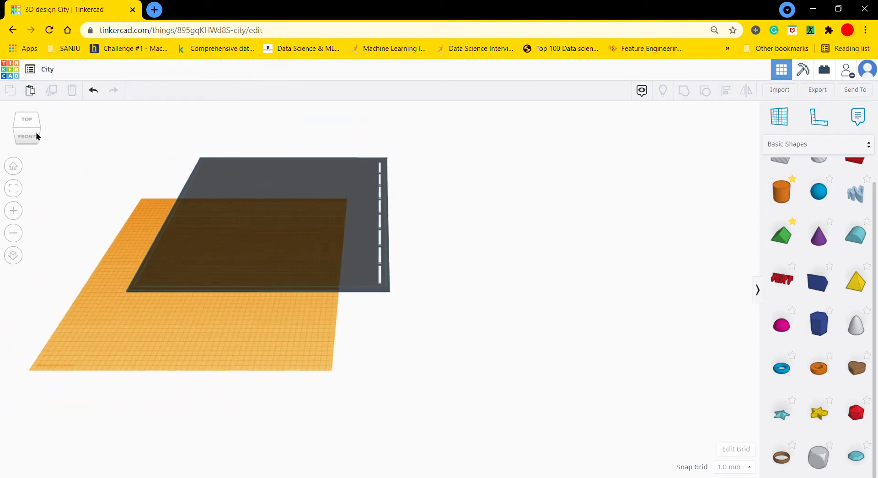
{"action": "mouse_move", "coordinate": [36, 133]}
{"action": "left_mouse_down"}
{"action": "mouse_move", "coordinate": [21, 132]}
{"action": "mouse_move", "coordinate": [28, 131]}
{"action": "left_mouse_up"}
{"action": "left_click", "coordinate": [779, 124]}
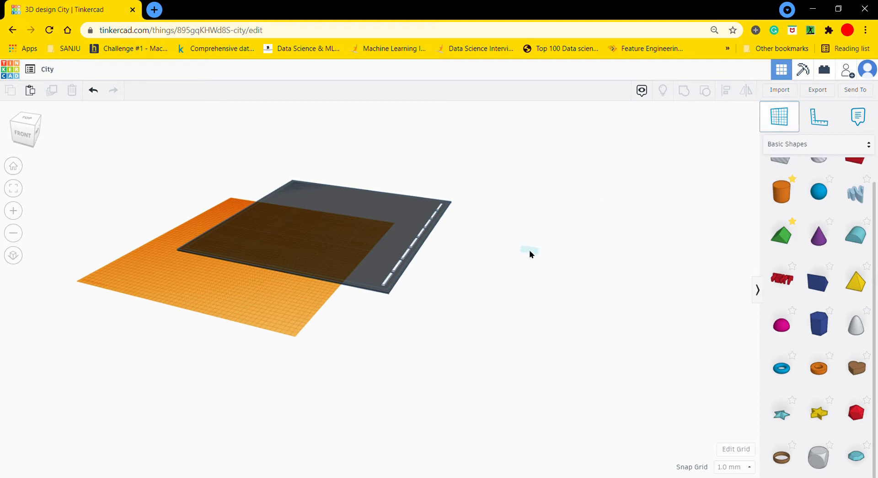
{"action": "left_click", "coordinate": [363, 246]}
{"action": "left_click", "coordinate": [363, 245]}
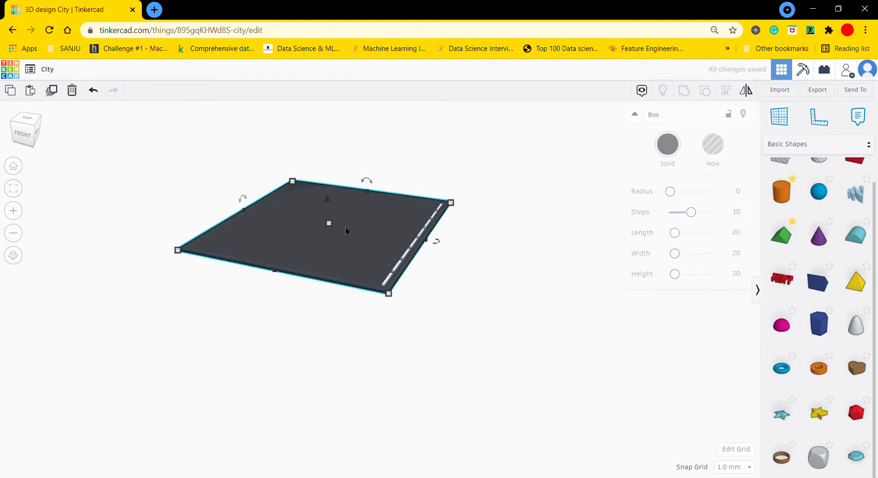
Duplicate the black slab and shrink the copy to about 74 mm wide and 482 mm long at its back-right corner
{"action": "left_click", "coordinate": [13, 187]}
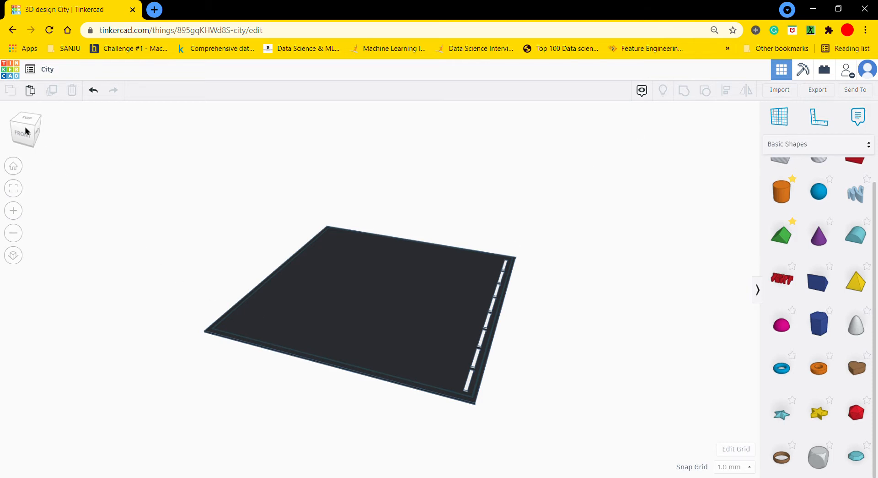
{"action": "left_click_drag", "start_coordinate": [26, 131], "coordinate": [28, 133]}
{"action": "left_click", "coordinate": [487, 401]}
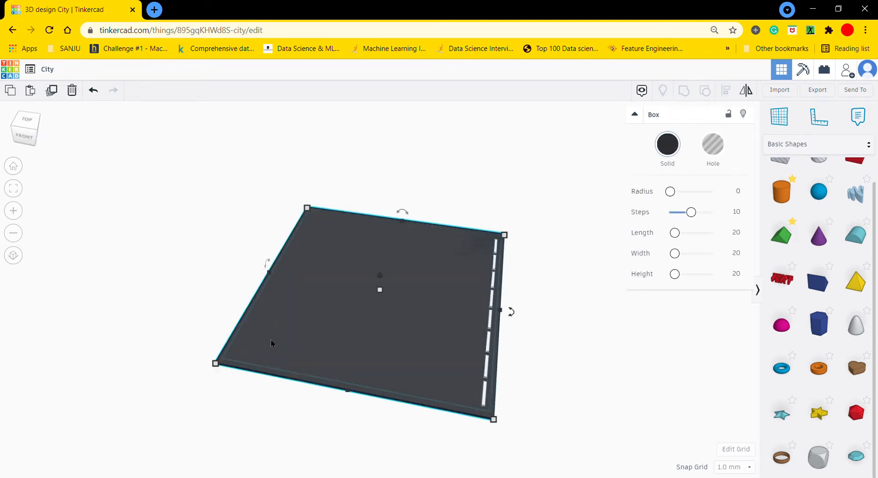
{"action": "left_click", "coordinate": [13, 188]}
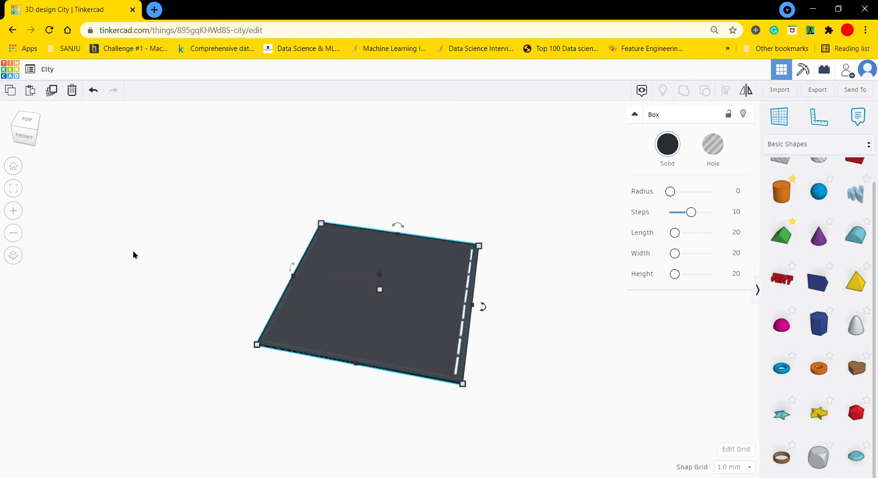
{"action": "scroll", "coordinate": [251, 307], "scroll_direction": "up", "scroll_amount": 5}
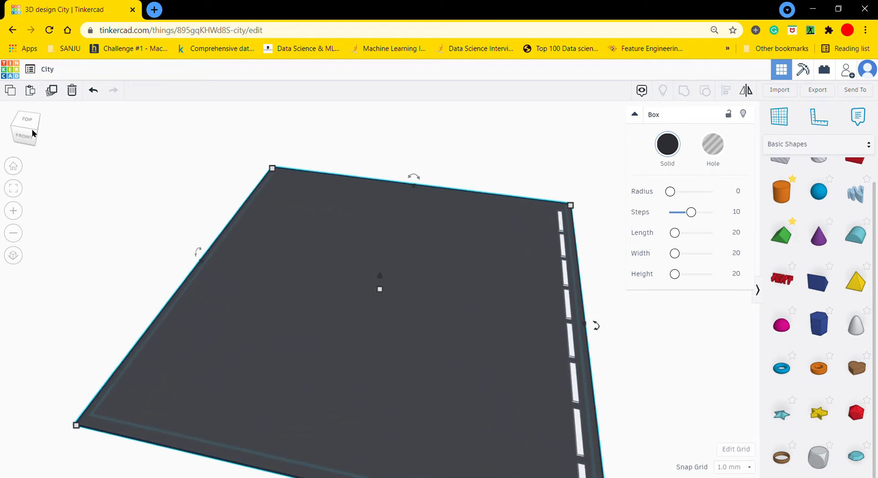
{"action": "left_click", "coordinate": [32, 133]}
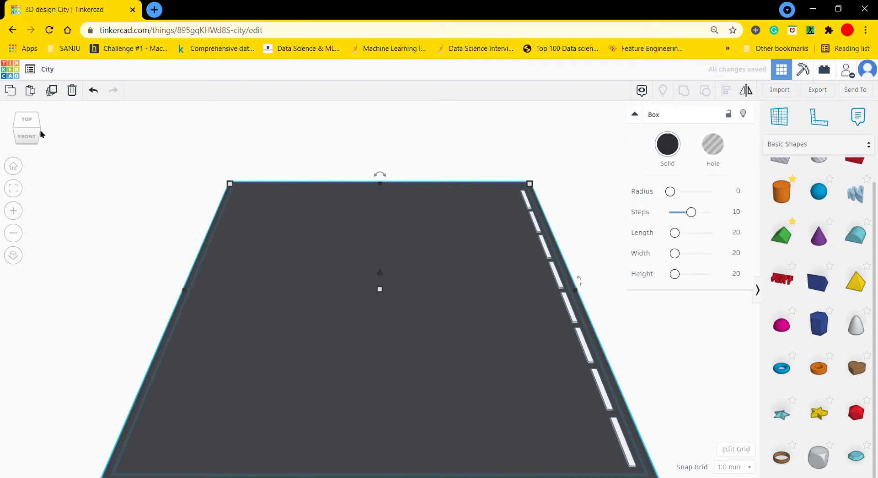
{"action": "scroll", "coordinate": [142, 232], "scroll_direction": "down", "scroll_amount": 3}
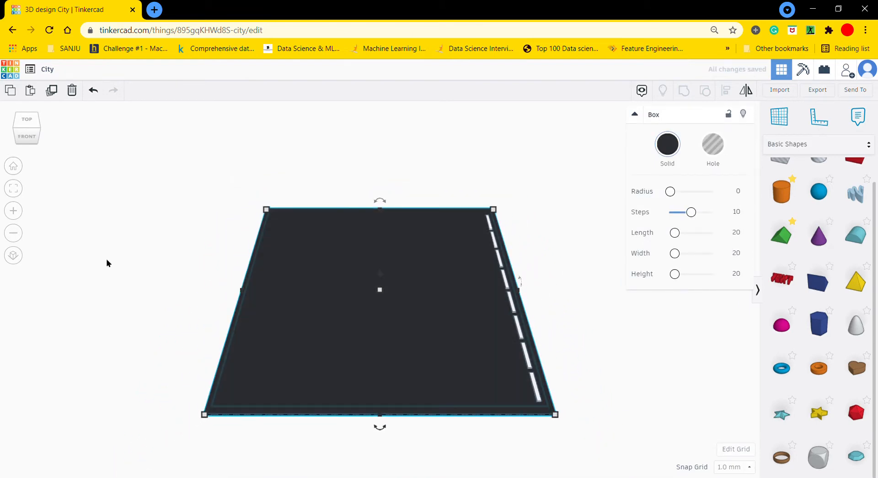
{"action": "left_click_drag", "start_coordinate": [204, 414], "coordinate": [500, 397]}
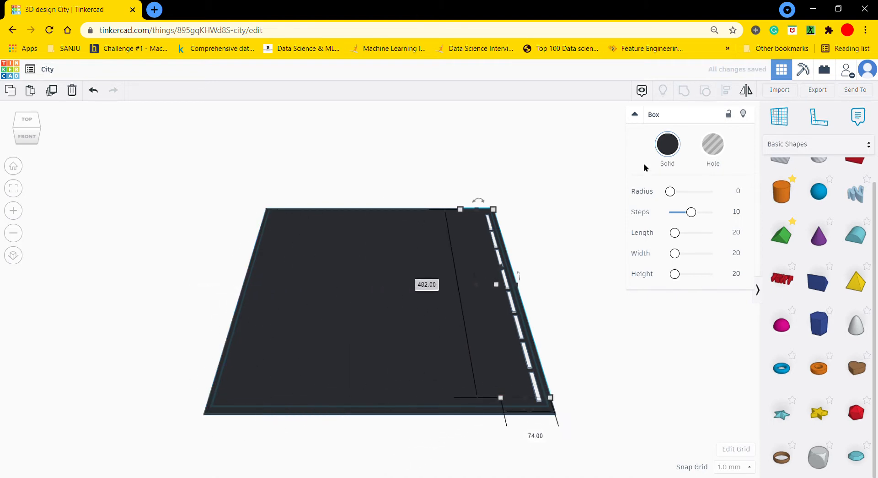
Try the narrow slab copy in white and return it to black
{"action": "left_click", "coordinate": [667, 144]}
{"action": "left_click", "coordinate": [753, 202]}
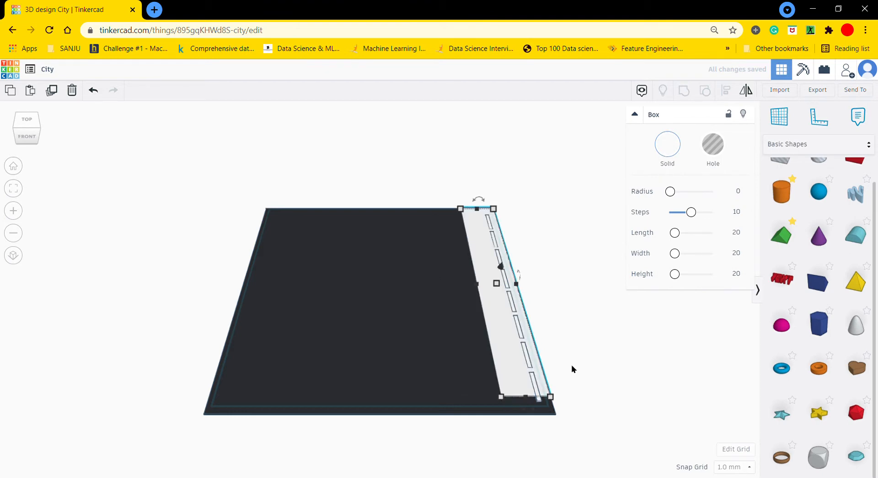
{"action": "left_click", "coordinate": [668, 145]}
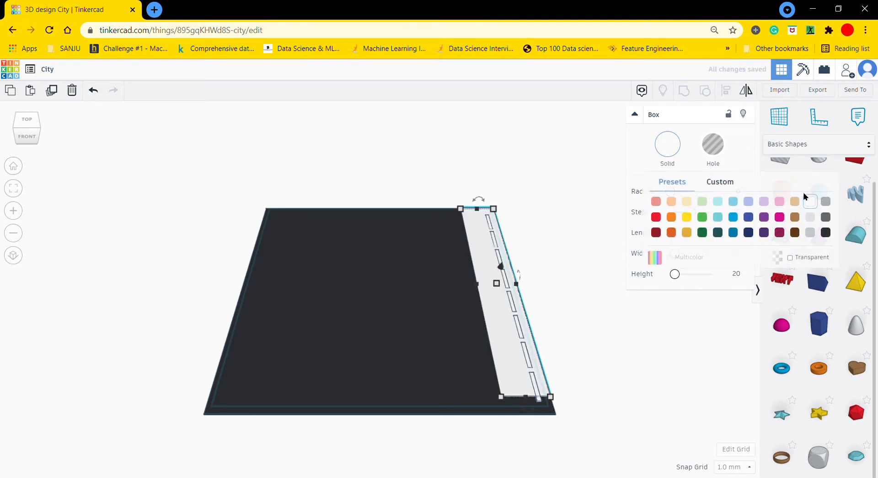
{"action": "left_click", "coordinate": [827, 232]}
{"action": "left_click", "coordinate": [577, 418]}
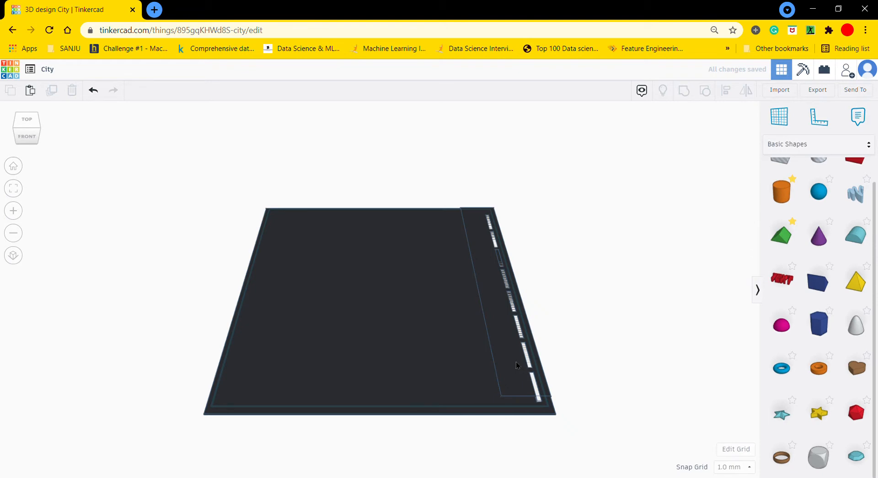
Move the narrow copy about 14 mm forward and 4 mm left, and align it with the large slab's right edge
{"action": "left_click_drag", "start_coordinate": [517, 365], "coordinate": [516, 369]}
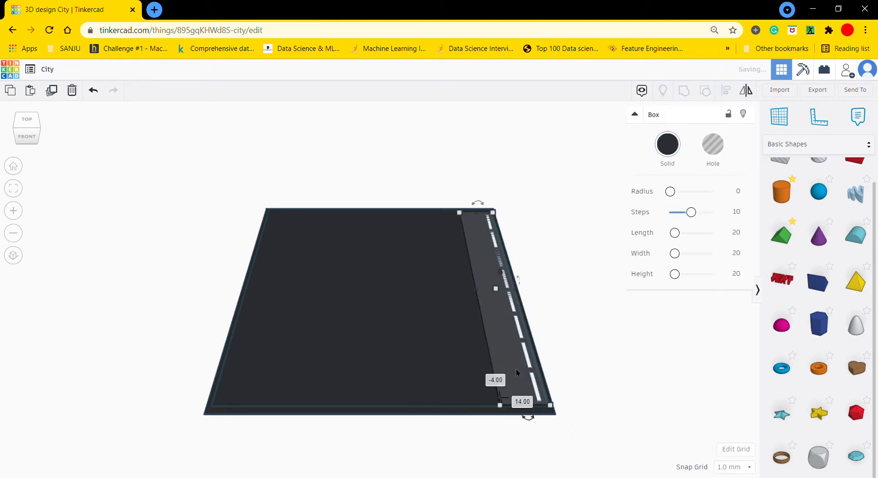
{"action": "left_click", "coordinate": [416, 363], "text": "shift"}
{"action": "left_click", "coordinate": [732, 94]}
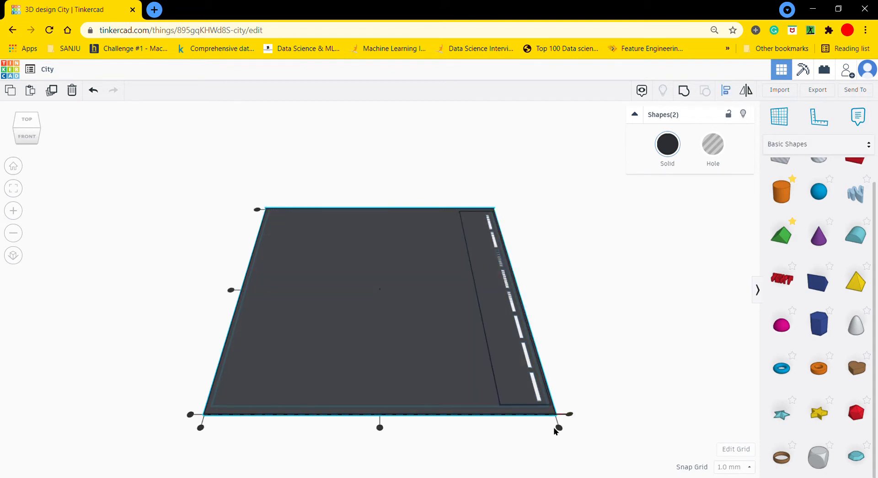
{"action": "left_click", "coordinate": [578, 425]}
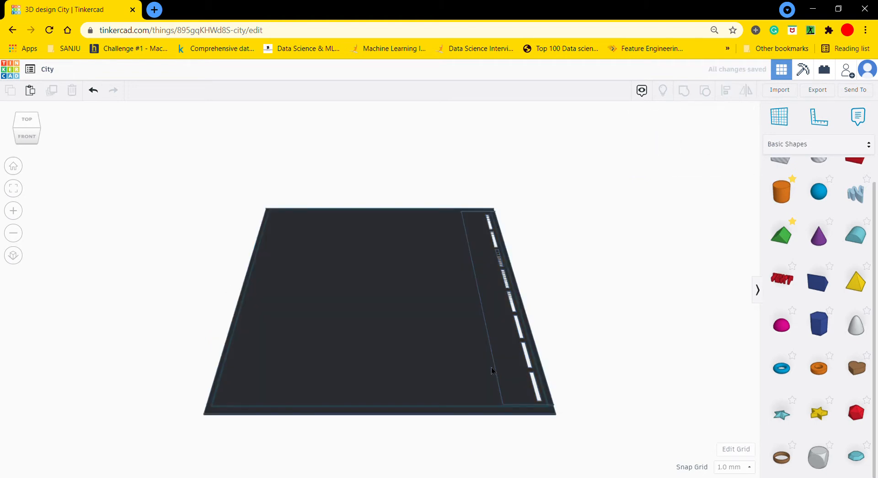
Hide both the large slab and its narrow copy so only the white strips remain on the workplane
{"action": "left_click", "coordinate": [540, 394]}
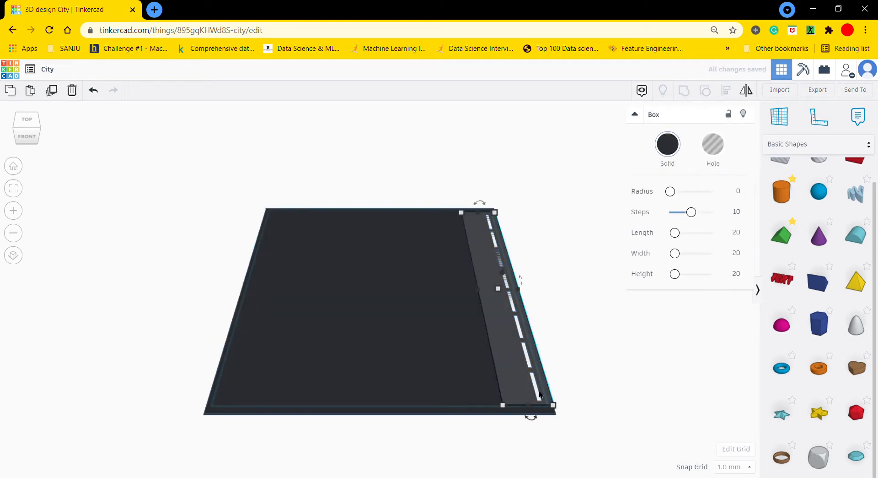
{"action": "scroll", "coordinate": [570, 374], "scroll_direction": "up", "scroll_amount": 5}
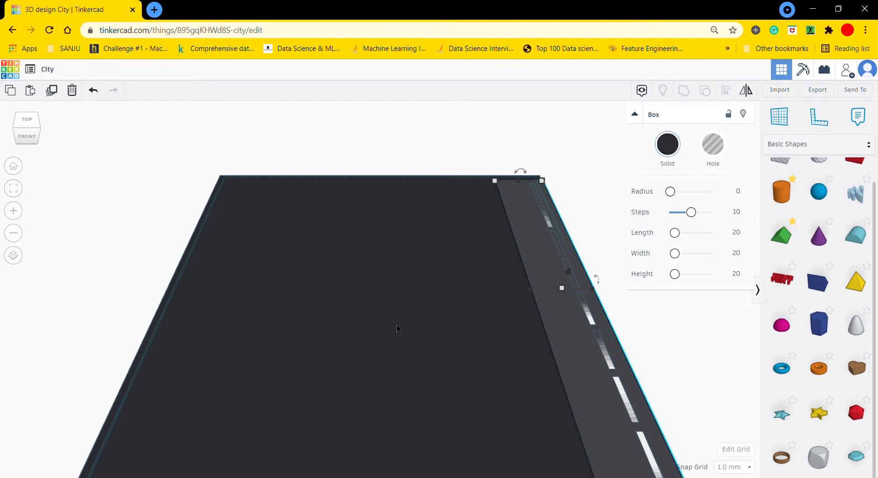
{"action": "left_click", "coordinate": [403, 328], "text": "shift"}
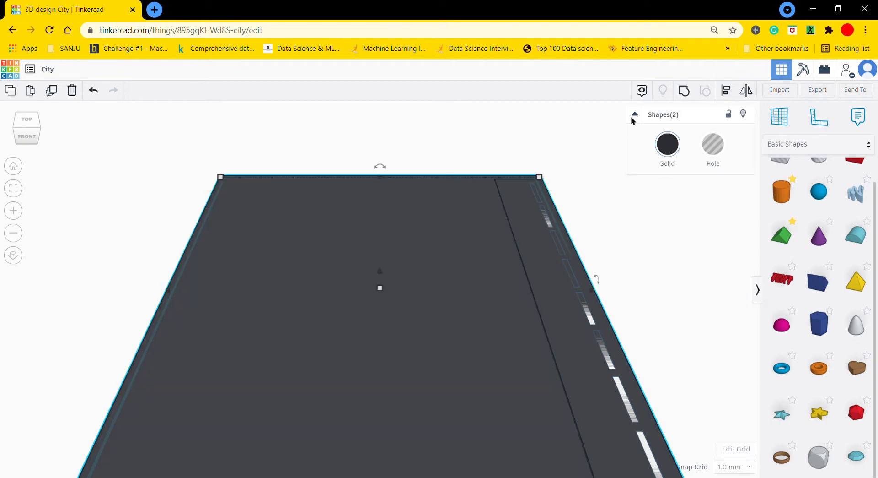
{"action": "left_click", "coordinate": [744, 114]}
{"action": "scroll", "coordinate": [578, 276], "scroll_direction": "down", "scroll_amount": 5}
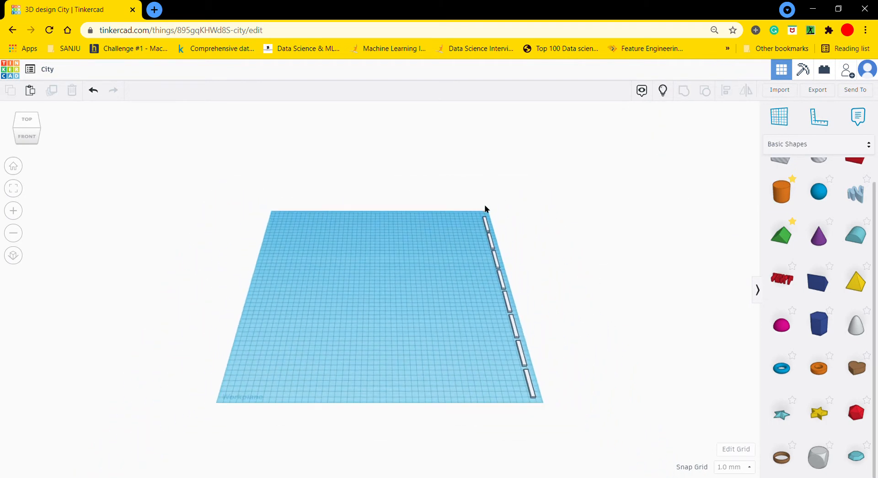
Move the row of eight white strips together straight left, away from the workplane's right edge
{"action": "left_click_drag", "start_coordinate": [485, 209], "coordinate": [570, 458]}
{"action": "key", "text": "Left"}
{"action": "key", "text": "Left"}
{"action": "key", "text": "Left"}
{"action": "key", "text": "Left"}
{"action": "key", "text": "Left"}
{"action": "key", "text": "Left"}
{"action": "key", "text": "Left"}
{"action": "key", "text": "Left"}
{"action": "key", "text": "Left"}
{"action": "key", "text": "Left"}
{"action": "key", "text": "Left"}
{"action": "key", "text": "Left"}
{"action": "key", "text": "Left"}
{"action": "key", "text": "Left"}
{"action": "key", "text": "Left"}
{"action": "key", "text": "Left"}
{"action": "key", "text": "Left"}
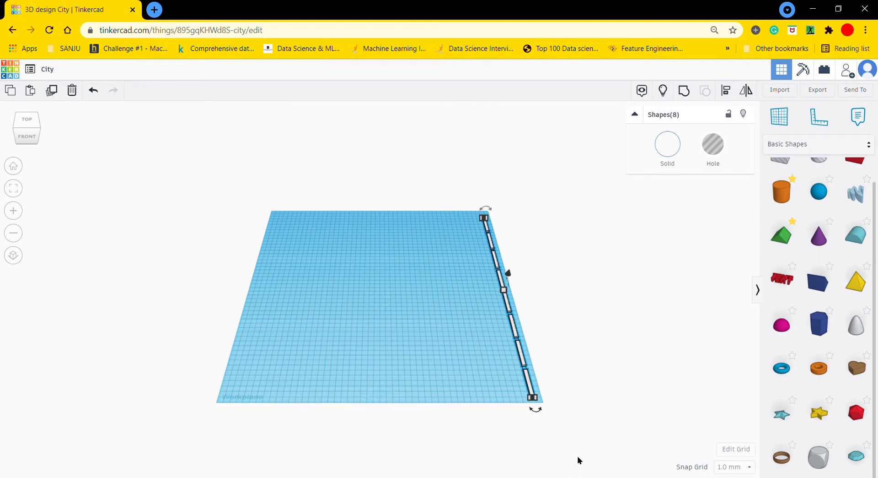
{"action": "key", "text": "Left"}
{"action": "key", "text": "Left"}
{"action": "key", "text": "Left"}
{"action": "key", "text": "Left"}
{"action": "key", "text": "Left"}
{"action": "key", "text": "Left"}
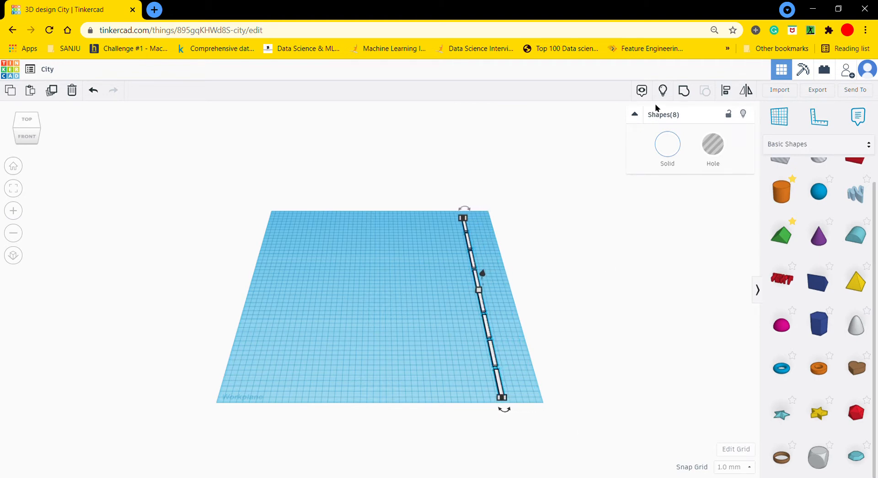
Unhide both black slabs and move all ten shapes together to the right across the workplane
{"action": "left_click", "coordinate": [663, 90]}
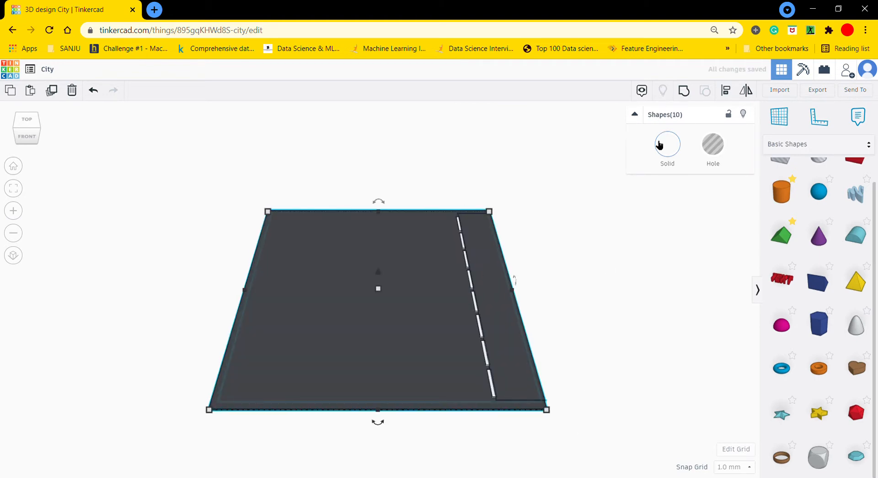
{"action": "key", "text": "Right"}
{"action": "key", "text": "Right"}
{"action": "key", "text": "Right"}
{"action": "key", "text": "Right"}
{"action": "key", "text": "Right"}
{"action": "key", "text": "Right"}
{"action": "key", "text": "Right"}
{"action": "key", "text": "Right"}
{"action": "key", "text": "Right"}
{"action": "key", "text": "Right"}
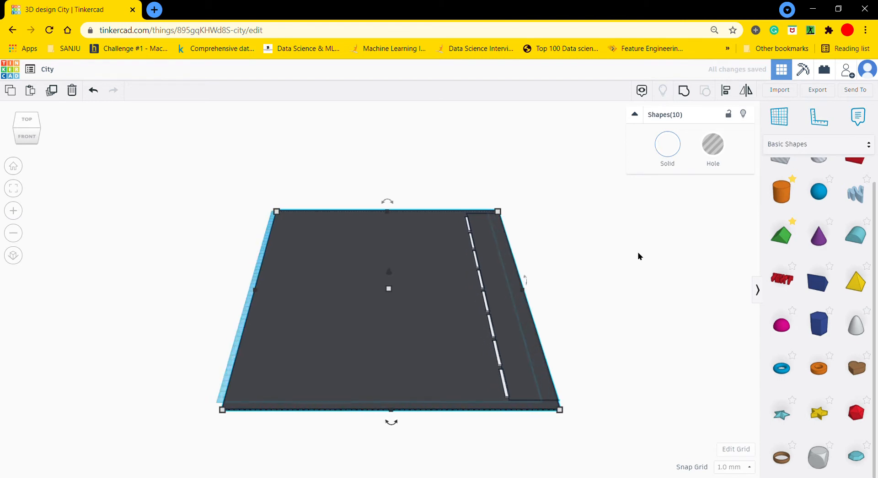
{"action": "key", "text": "Right"}
{"action": "key", "text": "Right"}
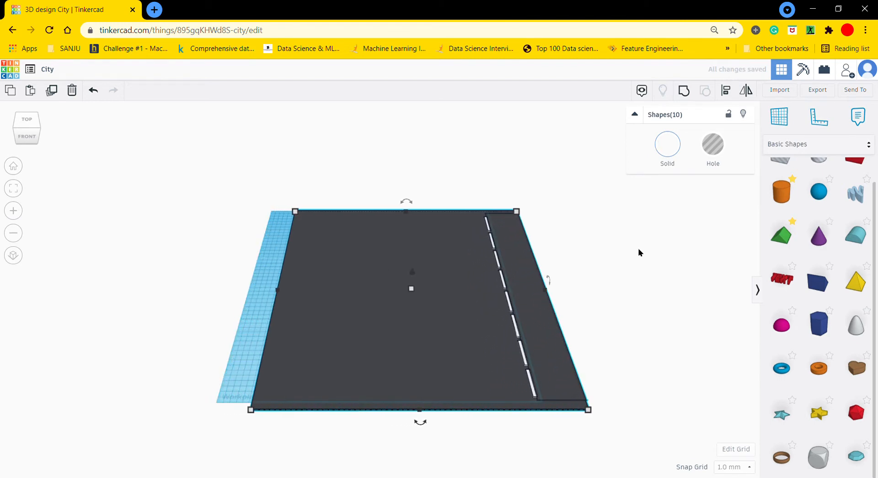
{"action": "key", "text": "Left"}
{"action": "key", "text": "Left"}
{"action": "key", "text": "Left"}
{"action": "key", "text": "Left"}
{"action": "left_click", "coordinate": [634, 243]}
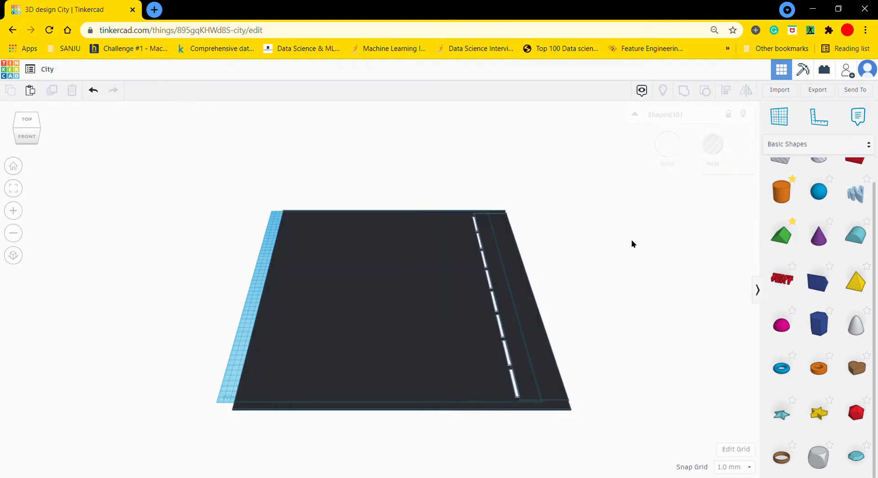
Group the three white strips nearest the front of the slab
{"action": "left_click", "coordinate": [515, 387]}
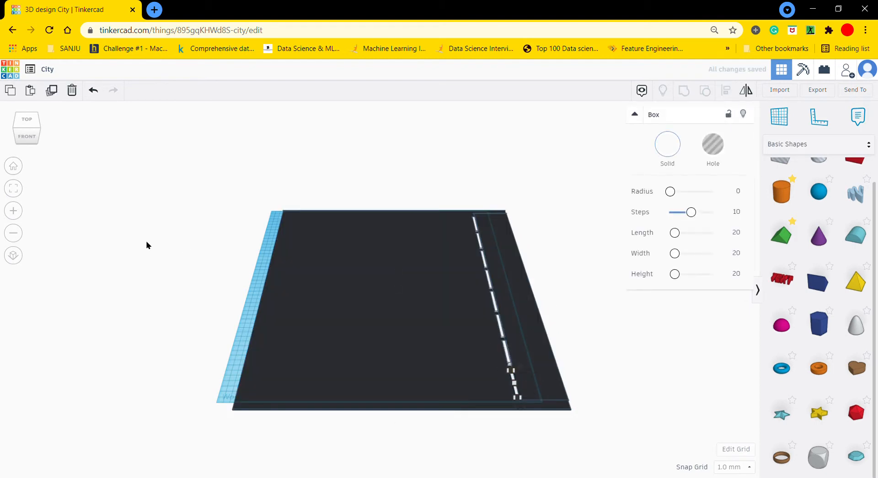
{"action": "left_click", "coordinate": [14, 189]}
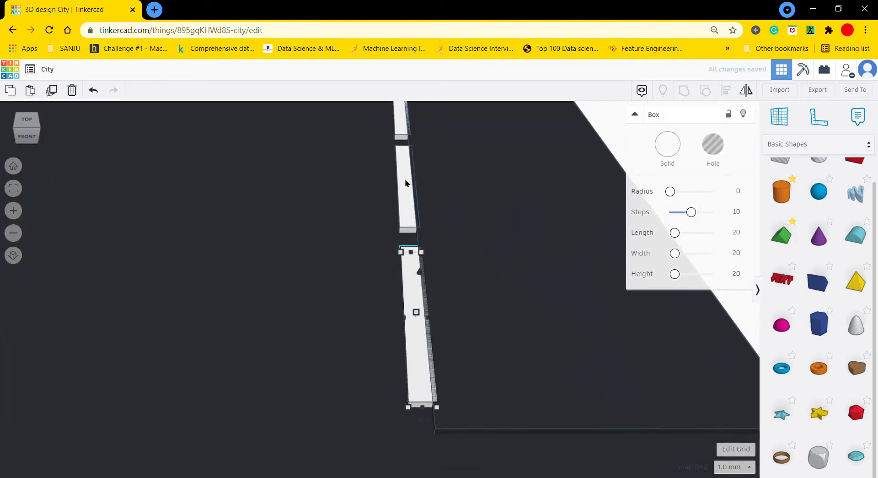
{"action": "left_click", "coordinate": [405, 179], "text": "shift"}
{"action": "left_click", "coordinate": [395, 118], "text": "shift"}
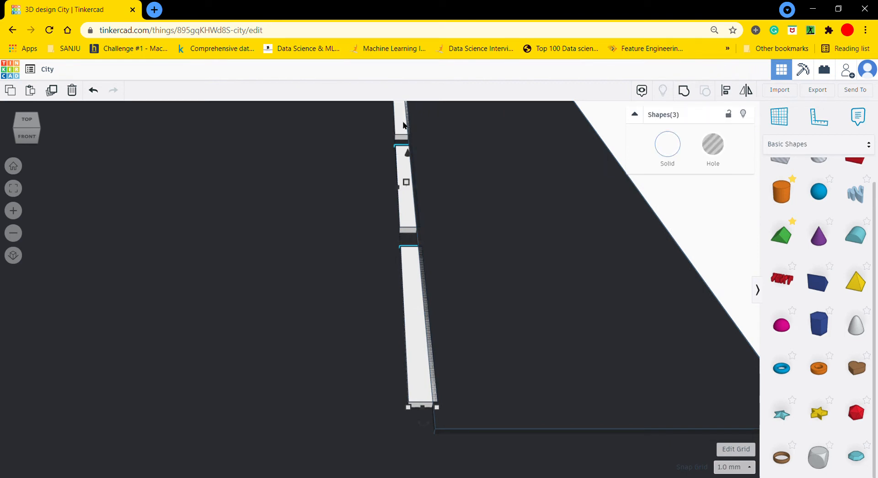
{"action": "key", "text": "ctrl+g"}
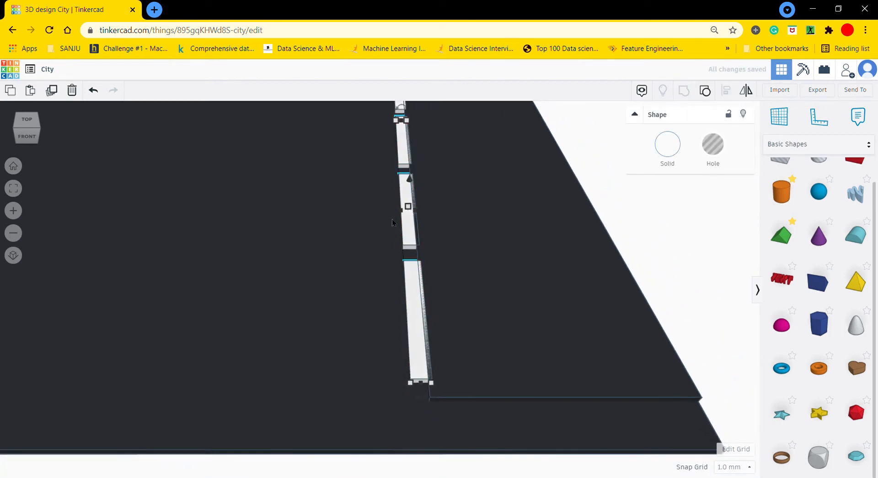
{"action": "key", "text": "f"}
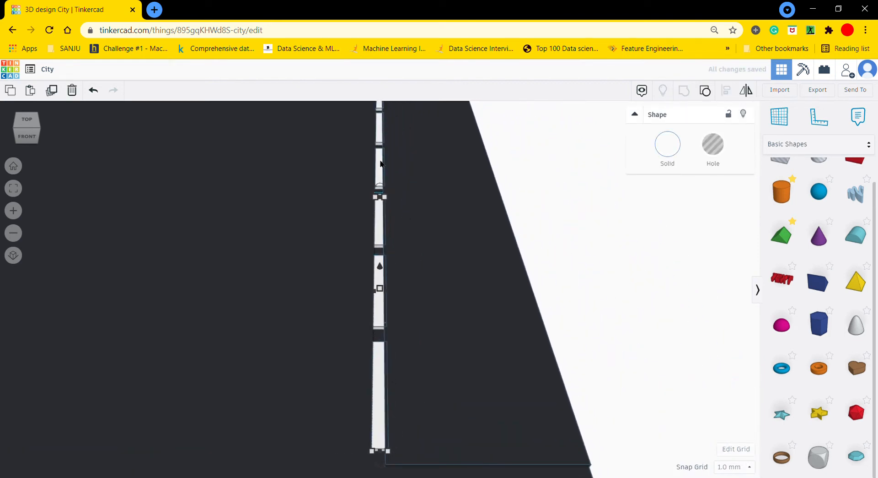
Group the remaining five white strips with the grouped front strips into one lane-marking row
{"action": "key", "text": "ctrl+shift+g"}
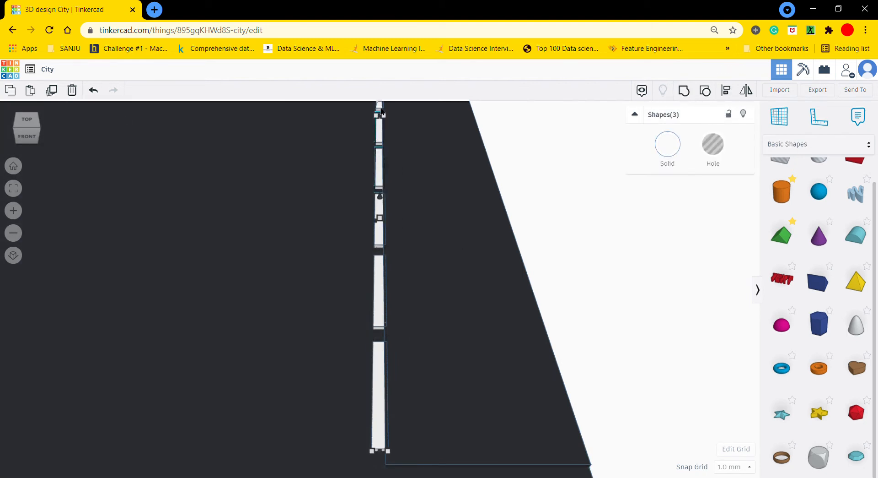
{"action": "key", "text": "ctrl+g"}
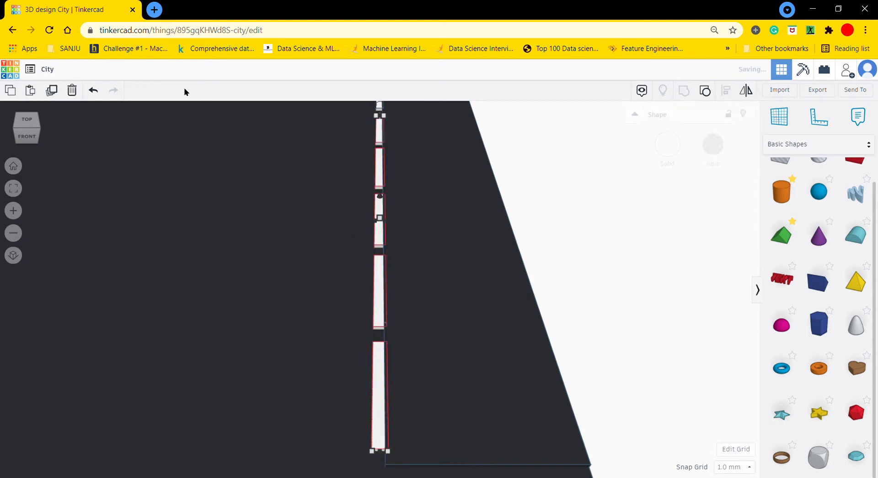
{"action": "left_click", "coordinate": [15, 188]}
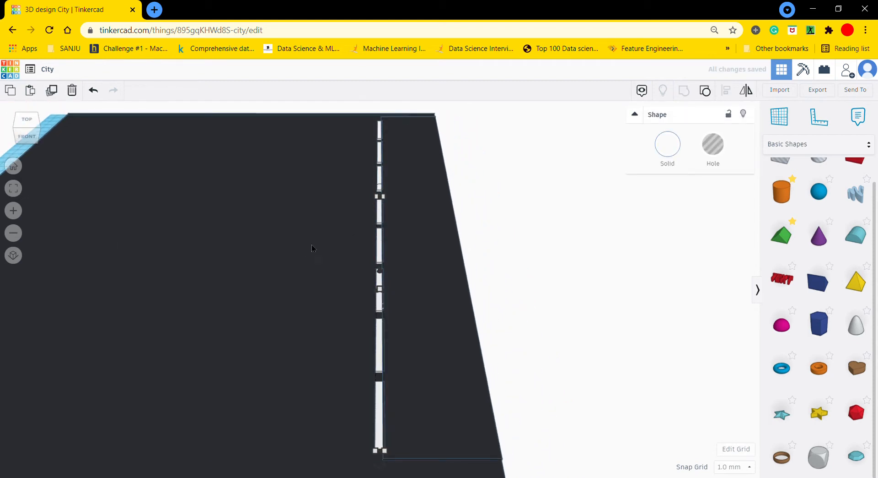
{"action": "key", "text": "ctrl+shift+g"}
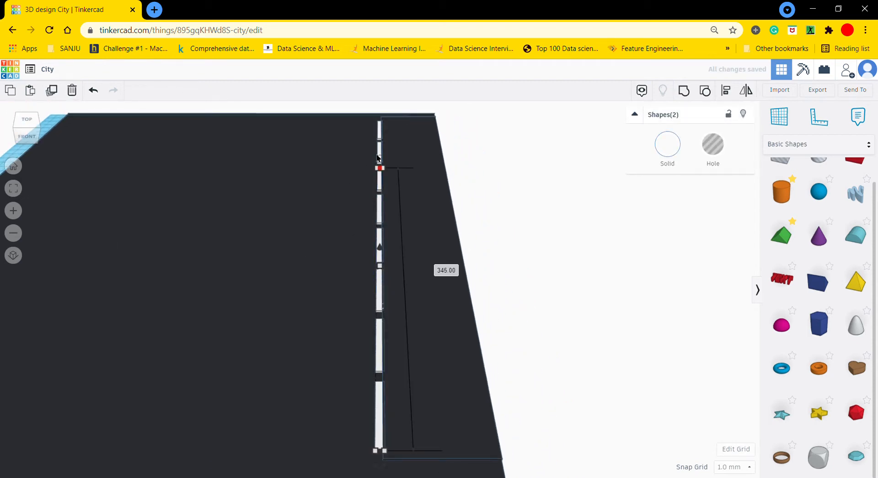
{"action": "left_click", "coordinate": [382, 127], "text": "shift"}
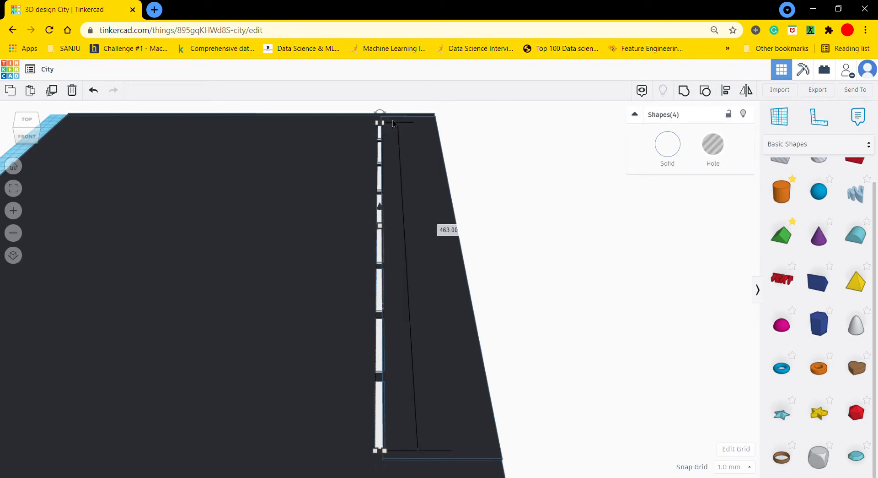
{"action": "key", "text": "ctrl+g"}
{"action": "left_click", "coordinate": [396, 359]}
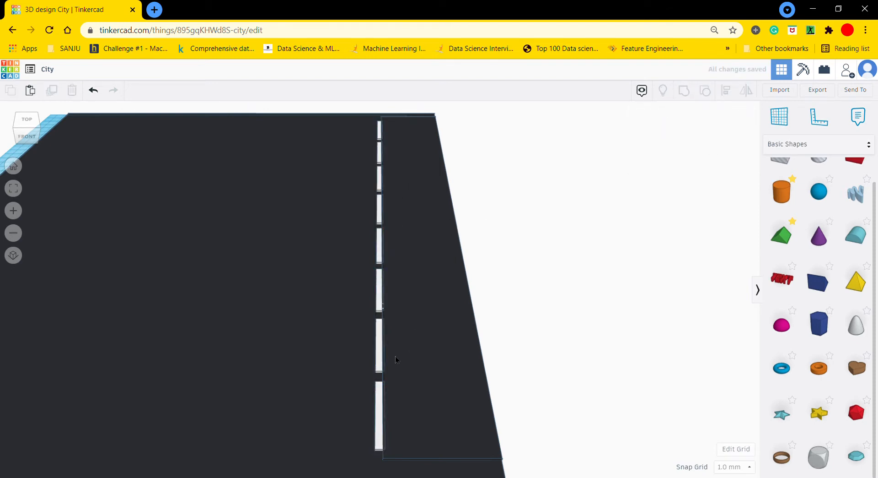
Move the grouped strip row right until it runs along the middle of the narrow road slab
{"action": "left_click", "coordinate": [383, 416]}
{"action": "key", "text": "Right"}
{"action": "key", "text": "Right"}
{"action": "key", "text": "Right"}
{"action": "key", "text": "Right"}
{"action": "key", "text": "Right"}
{"action": "key", "text": "Right"}
{"action": "key", "text": "Right"}
{"action": "key", "text": "Right"}
{"action": "key", "text": "Right"}
{"action": "key", "text": "Right"}
{"action": "key", "text": "Right"}
{"action": "key", "text": "Right"}
{"action": "key", "text": "Right"}
{"action": "key", "text": "Right"}
{"action": "key", "text": "Right"}
{"action": "key", "text": "Right"}
{"action": "key", "text": "Right"}
{"action": "key", "text": "Right"}
{"action": "key", "text": "Right"}
{"action": "key", "text": "Right"}
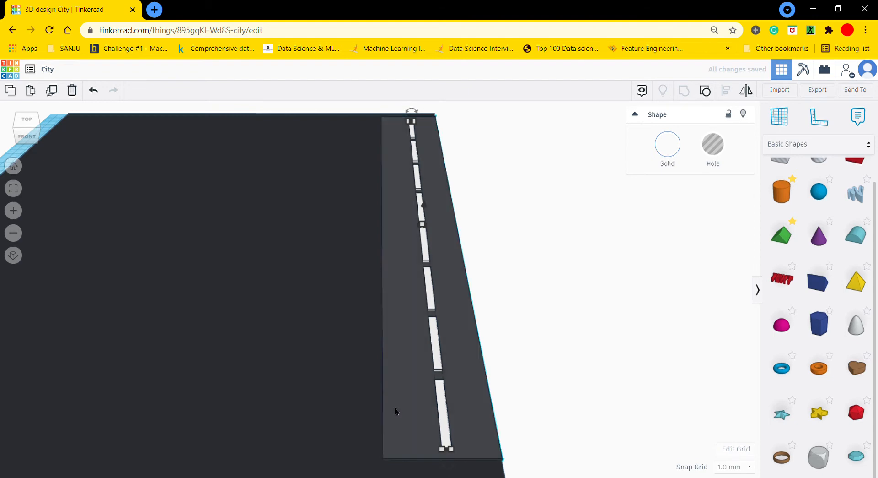
Move the narrow road slab and strip row forward together to the large slab's front edge
{"action": "left_click", "coordinate": [394, 407], "text": "shift"}
{"action": "scroll", "coordinate": [497, 405], "scroll_direction": "down", "scroll_amount": 2}
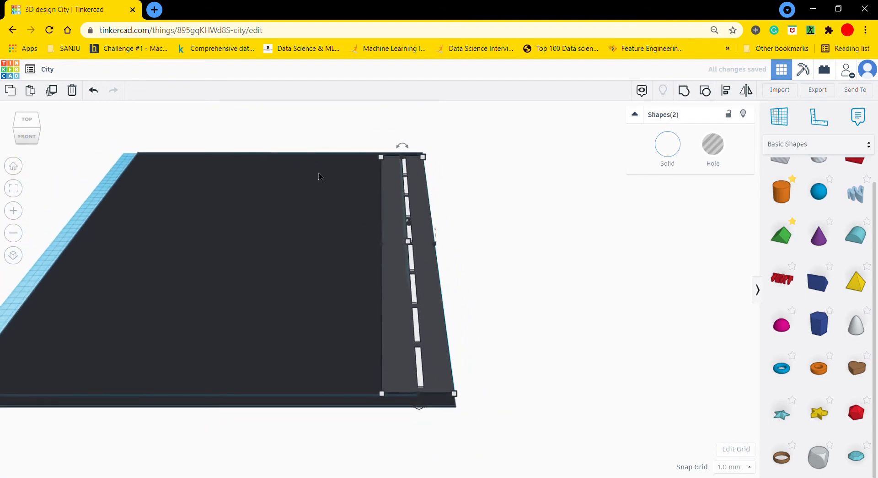
{"action": "key", "text": "Down"}
{"action": "key", "text": "Down"}
{"action": "key", "text": "Down"}
{"action": "key", "text": "Down"}
{"action": "key", "text": "Down"}
{"action": "key", "text": "Down"}
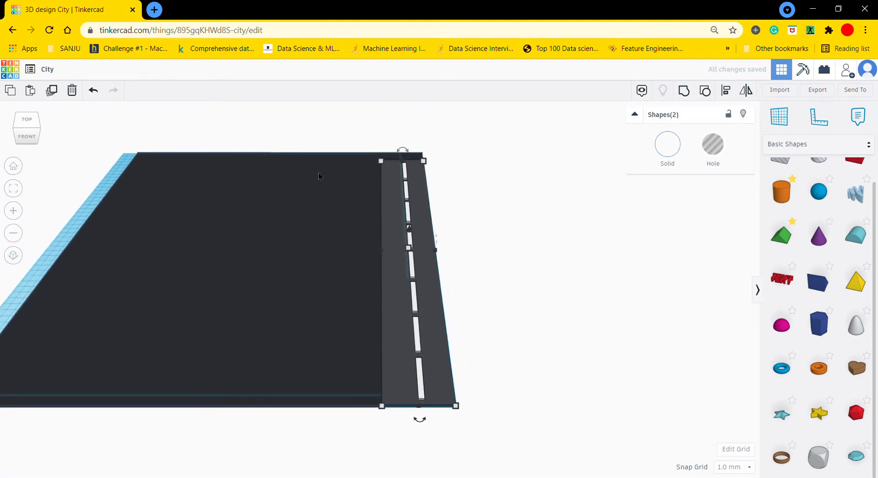
Stretch the road slab and strip row together towards the back and set their length to 510 mm to match the large slab
{"action": "left_click", "coordinate": [14, 187]}
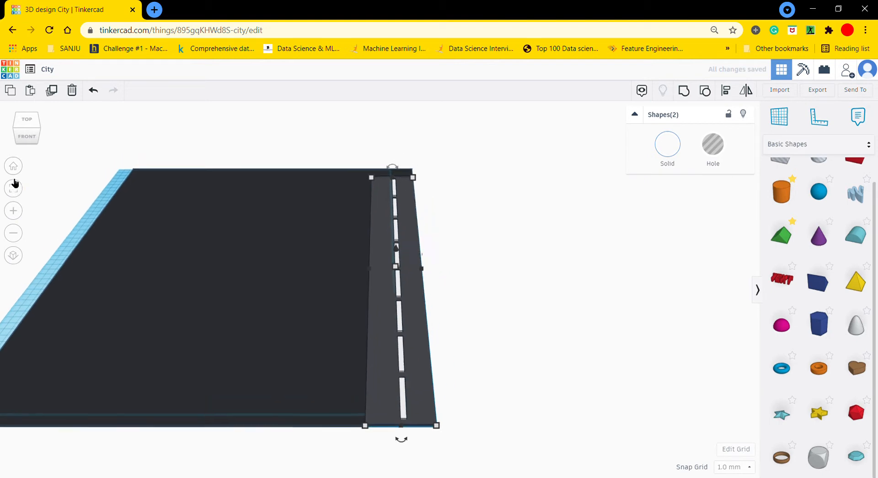
{"action": "left_click_drag", "start_coordinate": [16, 133], "coordinate": [4, 135]}
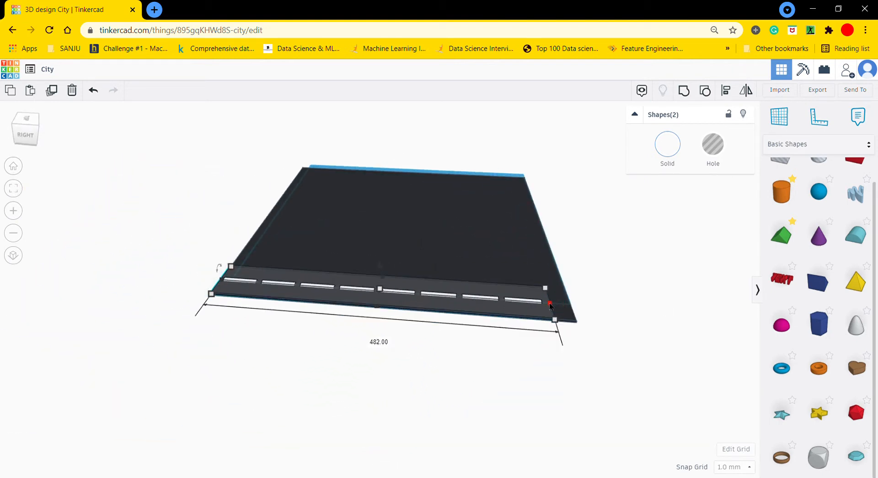
{"action": "left_click_drag", "start_coordinate": [551, 305], "coordinate": [565, 305]}
{"action": "left_click", "coordinate": [525, 238]}
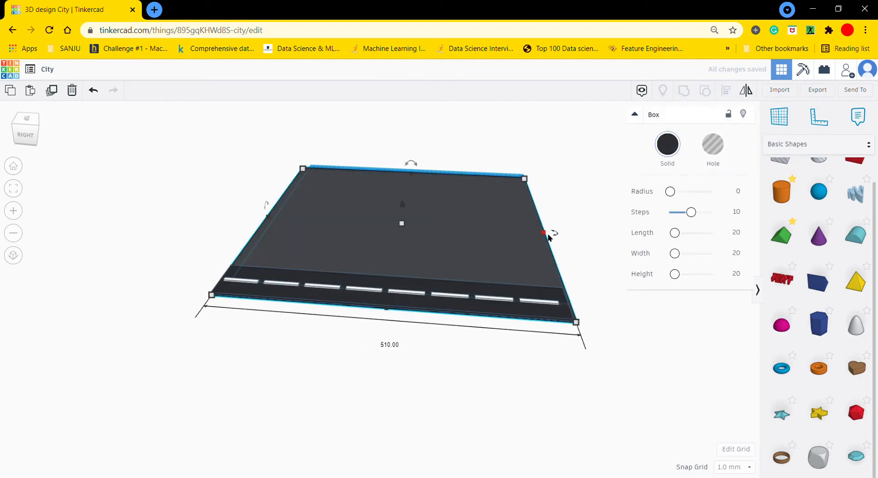
{"action": "left_click", "coordinate": [531, 330]}
{"action": "left_click", "coordinate": [552, 318]}
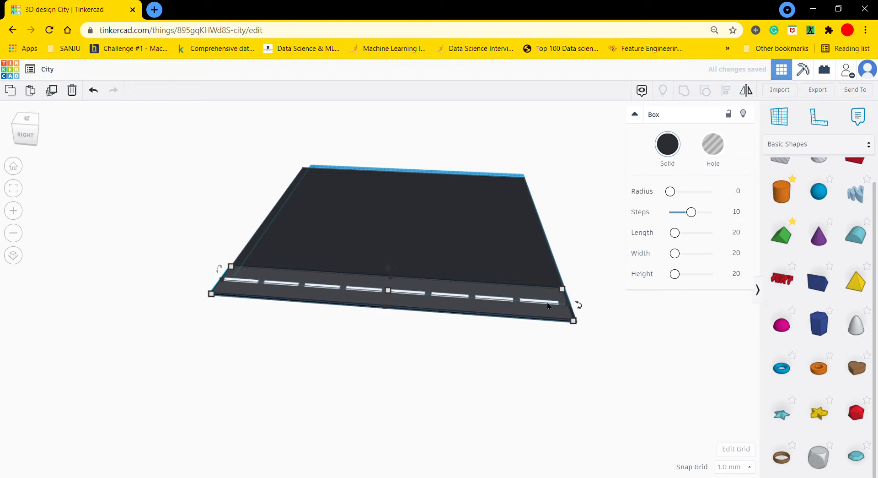
{"action": "left_click", "coordinate": [550, 302], "text": "shift"}
{"action": "left_click", "coordinate": [568, 305]}
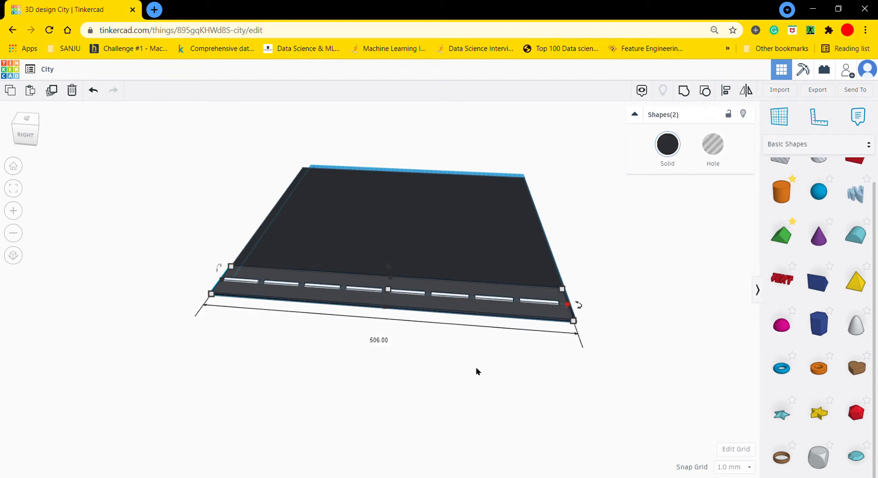
{"action": "left_click", "coordinate": [381, 340]}
{"action": "type", "text": "510"}
{"action": "key", "text": "Return"}
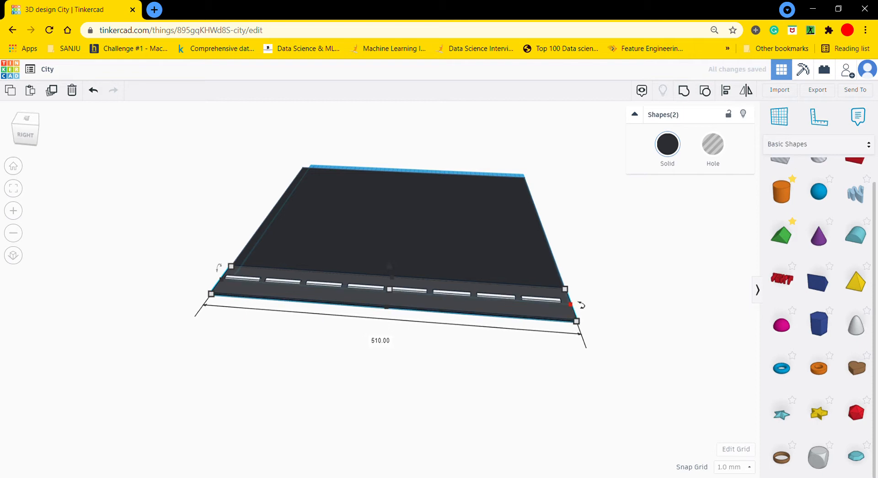
{"action": "left_click", "coordinate": [416, 413]}
Group the narrow road slab with the white strip row into a single road
{"action": "left_click_drag", "start_coordinate": [13, 130], "coordinate": [59, 138]}
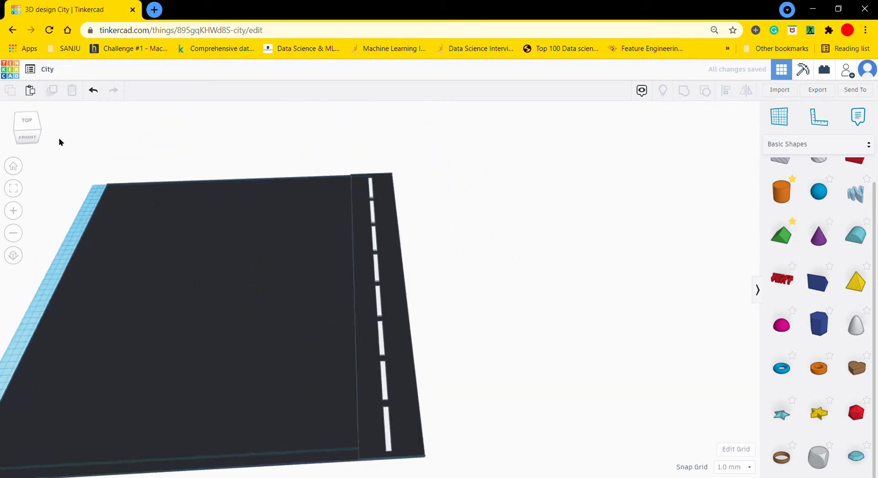
{"action": "left_click", "coordinate": [376, 347]}
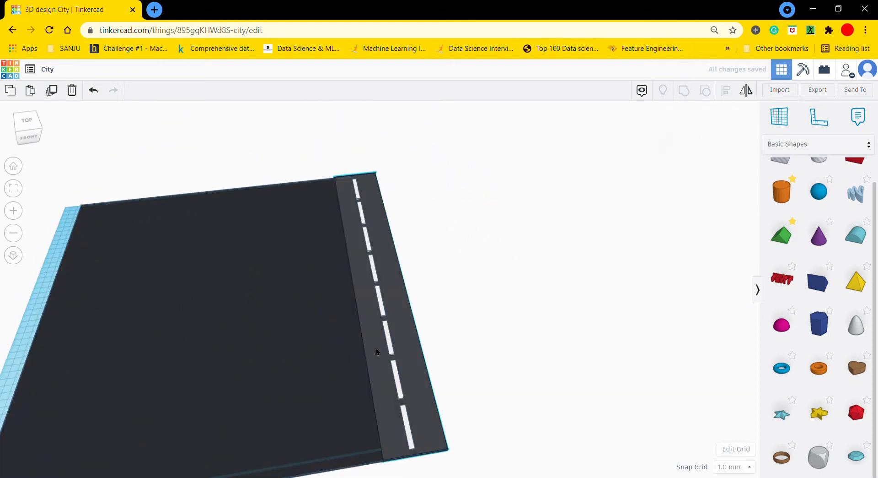
{"action": "left_click", "coordinate": [398, 379], "text": "shift"}
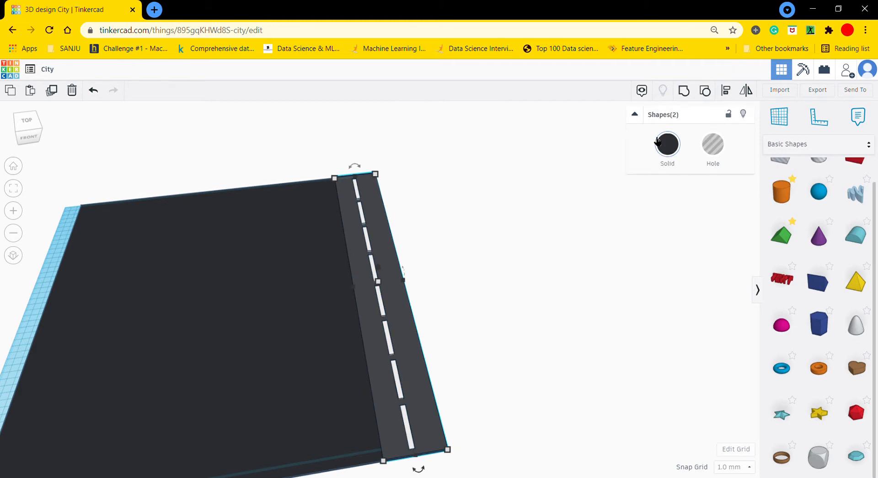
{"action": "key", "text": "ctrl+g"}
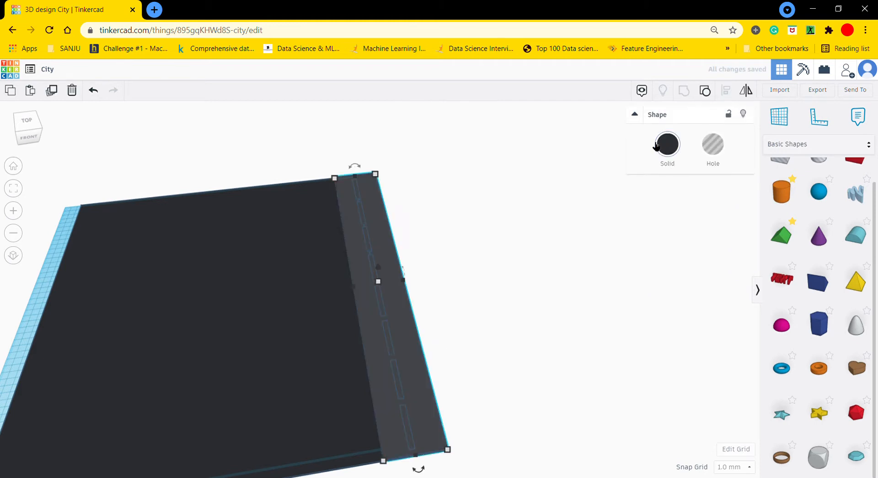
Turn on Multicolor for the grouped road so the slab and lane strips keep their original black and white colours
{"action": "left_click", "coordinate": [657, 146]}
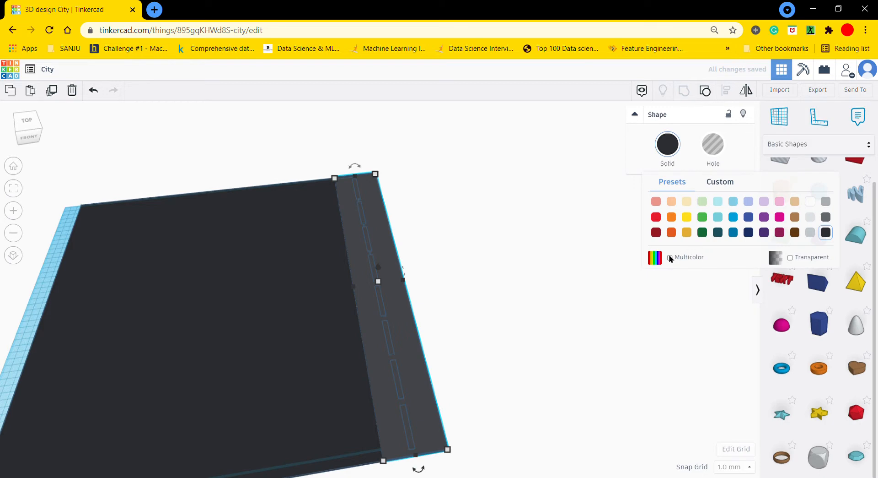
{"action": "left_click", "coordinate": [436, 312]}
{"action": "left_click", "coordinate": [360, 322]}
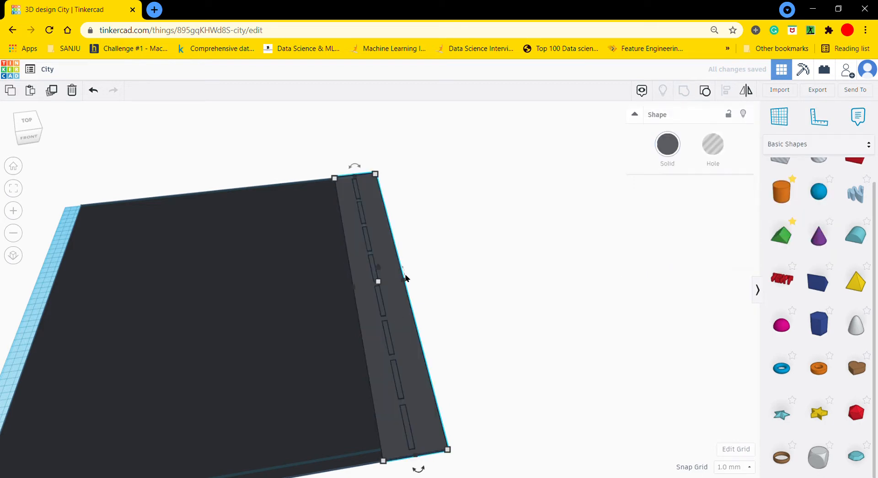
{"action": "left_click", "coordinate": [667, 144]}
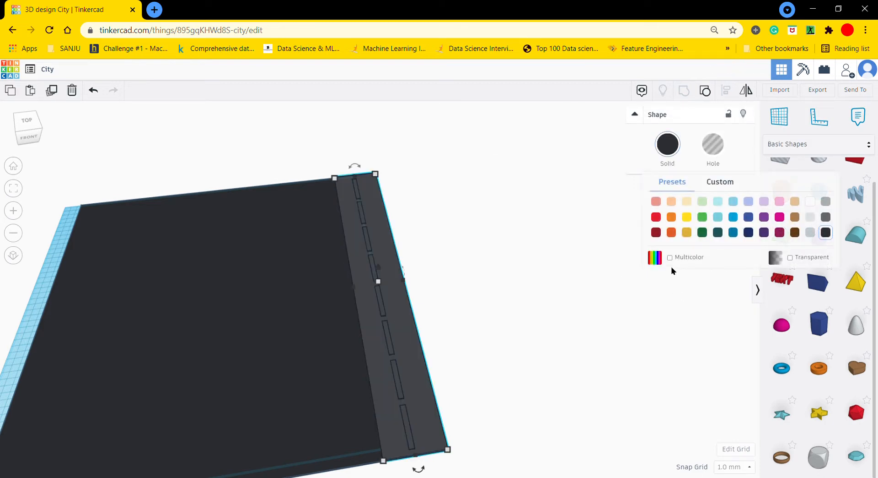
{"action": "left_click", "coordinate": [617, 221]}
{"action": "left_click", "coordinate": [351, 288]}
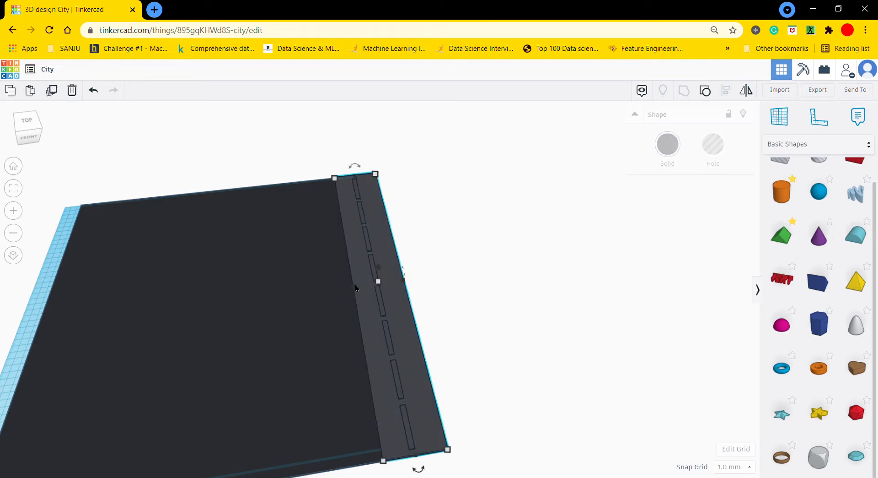
{"action": "left_click", "coordinate": [672, 147]}
{"action": "left_click", "coordinate": [671, 258]}
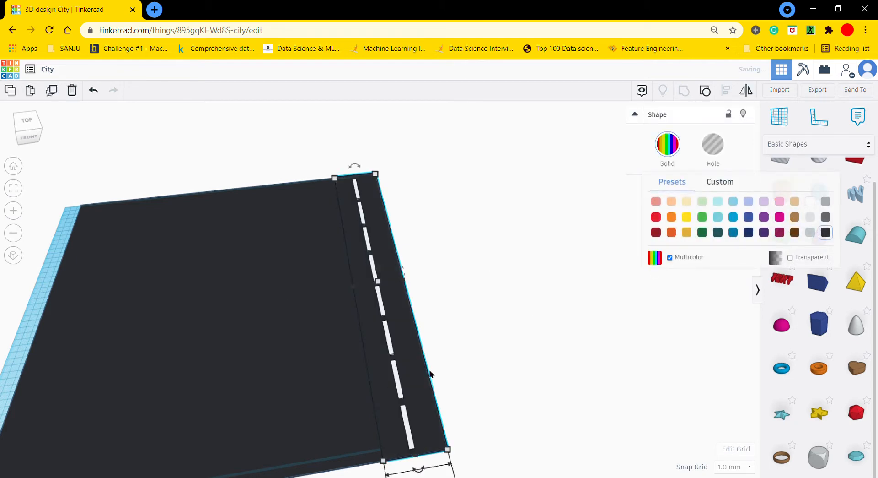
{"action": "left_click", "coordinate": [482, 347]}
{"action": "scroll", "coordinate": [482, 348], "scroll_direction": "down", "scroll_amount": 3}
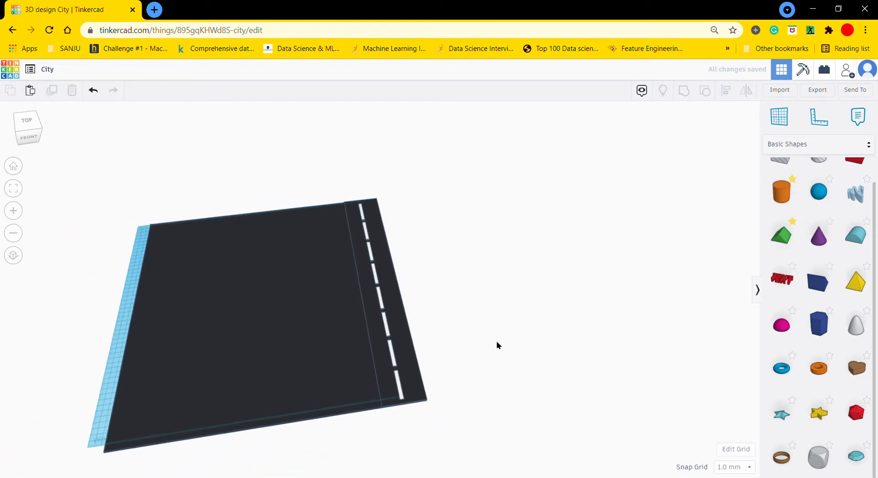
{"action": "left_click", "coordinate": [412, 362]}
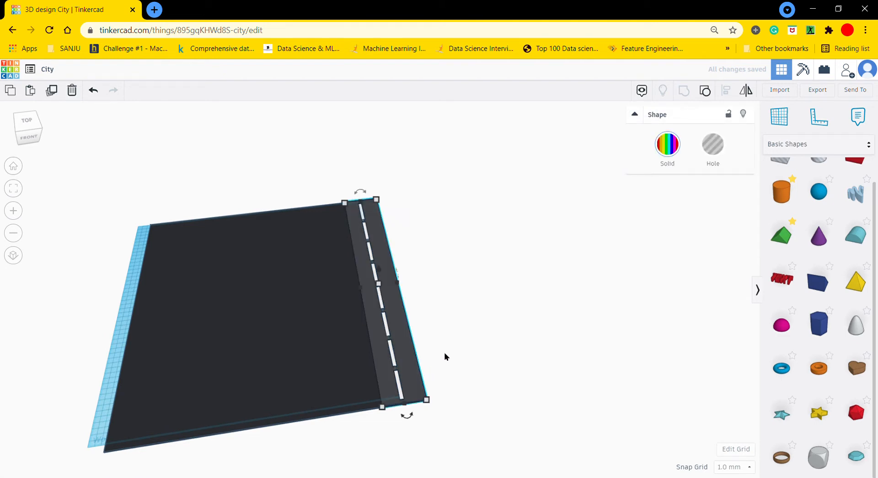
Duplicate the grouped road and move the copy left across the large slab, close to its middle
{"action": "key", "text": "ctrl+d"}
{"action": "key", "text": "Left"}
{"action": "key", "text": "Left"}
{"action": "key", "text": "Left"}
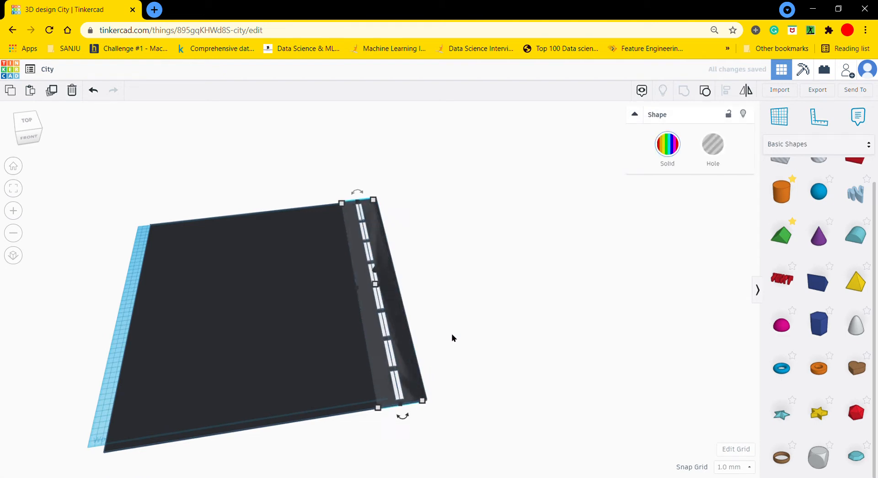
{"action": "key", "text": "Left"}
{"action": "key", "text": "Left"}
{"action": "key", "text": "Left"}
{"action": "key", "text": "Left"}
{"action": "key", "text": "Left"}
{"action": "key", "text": "Left"}
{"action": "key", "text": "Left"}
{"action": "key", "text": "Left"}
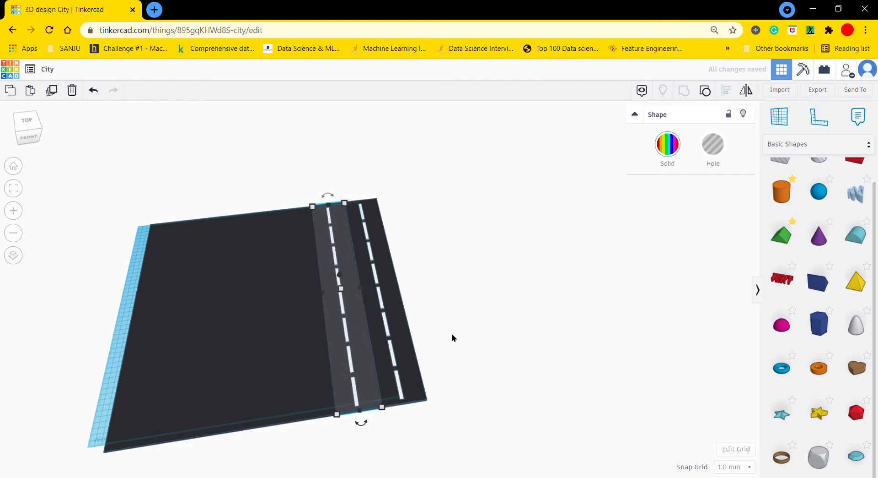
{"action": "key", "text": "Left"}
{"action": "key", "text": "Left"}
{"action": "key", "text": "Left"}
{"action": "key", "text": "Left"}
{"action": "key", "text": "Left"}
{"action": "key", "text": "Left"}
{"action": "key", "text": "Left"}
{"action": "key", "text": "Left"}
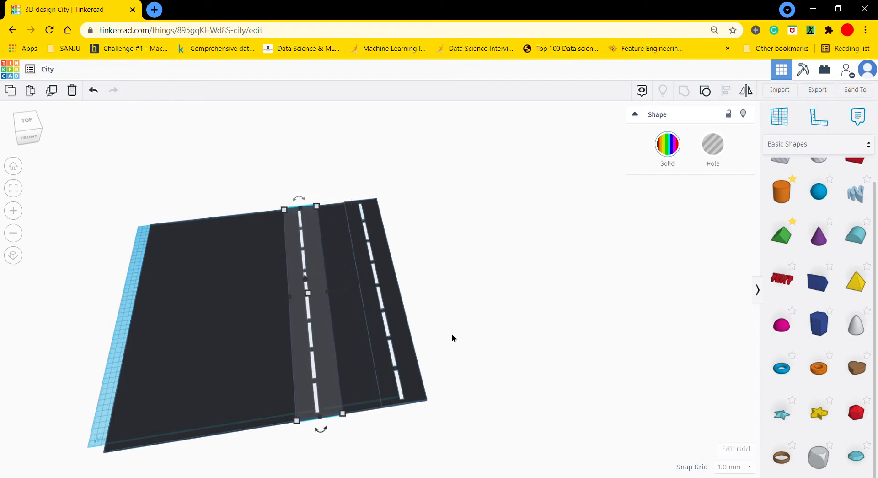
{"action": "key", "text": "Left"}
{"action": "key", "text": "Left"}
{"action": "key", "text": "Left"}
{"action": "key", "text": "Left"}
{"action": "key", "text": "Left"}
{"action": "key", "text": "Left"}
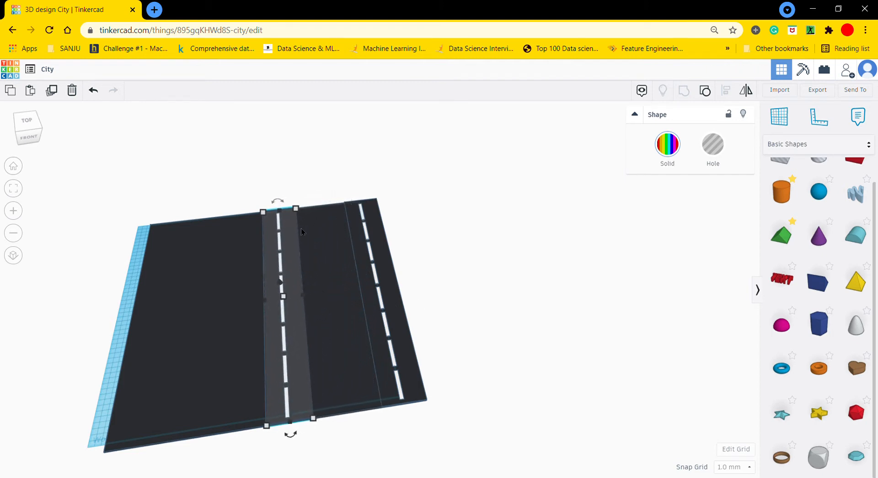
Align the copied road with the large slab so it is centred across the slab's width
{"action": "left_click", "coordinate": [130, 318]}
{"action": "left_click", "coordinate": [298, 290]}
{"action": "key", "text": "ctrl+d"}
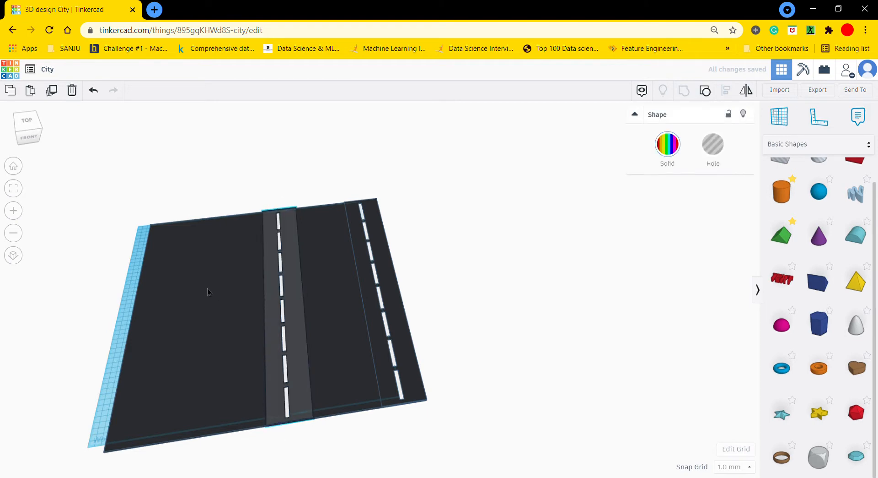
{"action": "left_click", "coordinate": [208, 291], "text": "shift"}
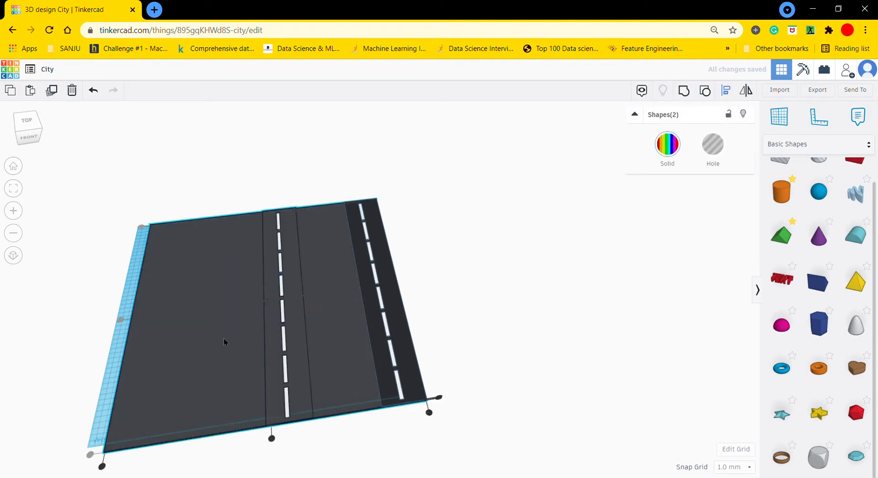
{"action": "left_click", "coordinate": [272, 438]}
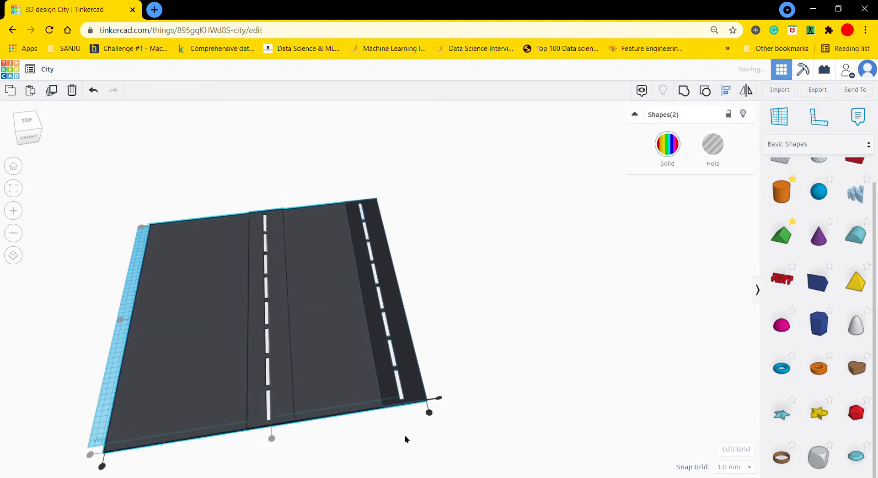
{"action": "left_click", "coordinate": [406, 439]}
Duplicate the centred road and move the copy left until only a narrow margin remains at the slab's left edge
{"action": "left_click", "coordinate": [281, 386]}
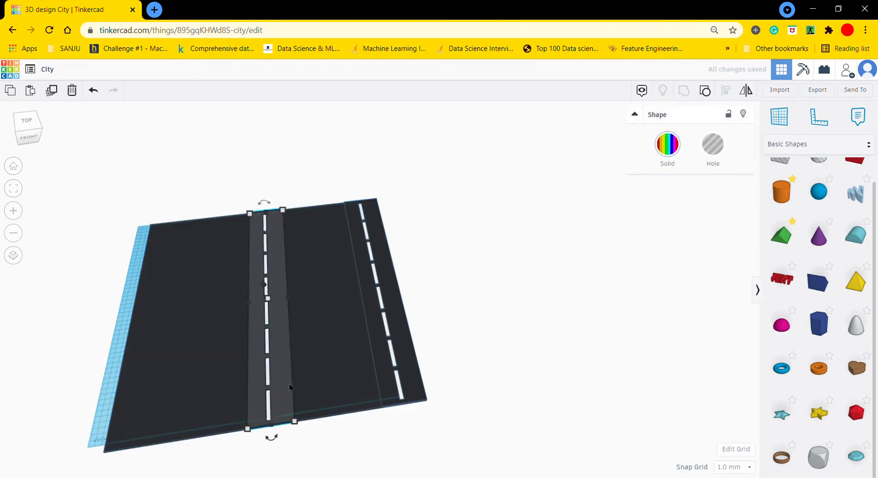
{"action": "key", "text": "ctrl+d"}
{"action": "key", "text": "Left"}
{"action": "key", "text": "Left"}
{"action": "key", "text": "Left"}
{"action": "key", "text": "Left"}
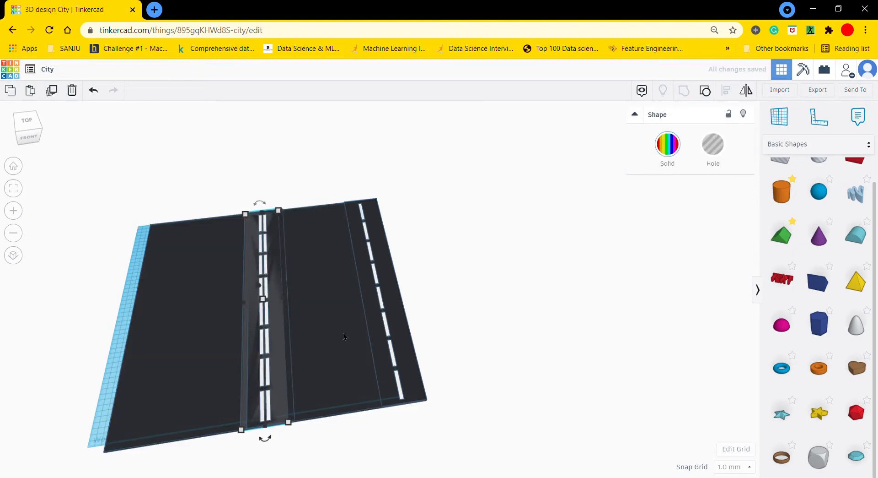
{"action": "key", "text": "Left"}
{"action": "key", "text": "Left"}
{"action": "key", "text": "Left"}
{"action": "key", "text": "Left"}
{"action": "key", "text": "Left"}
{"action": "key", "text": "Left"}
{"action": "key", "text": "Left"}
{"action": "key", "text": "Left"}
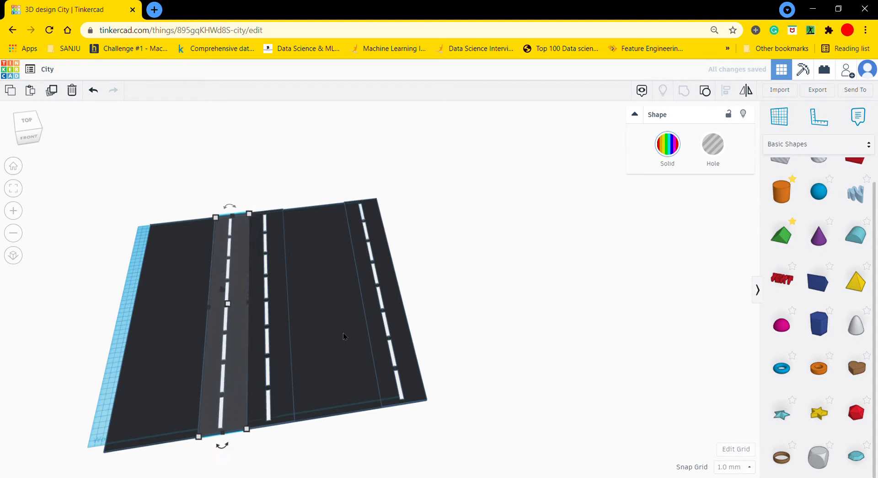
{"action": "key", "text": "Left"}
{"action": "key", "text": "Left"}
{"action": "key", "text": "Left"}
{"action": "key", "text": "Left"}
{"action": "key", "text": "Left"}
{"action": "key", "text": "Left"}
{"action": "key", "text": "Left"}
{"action": "key", "text": "Left"}
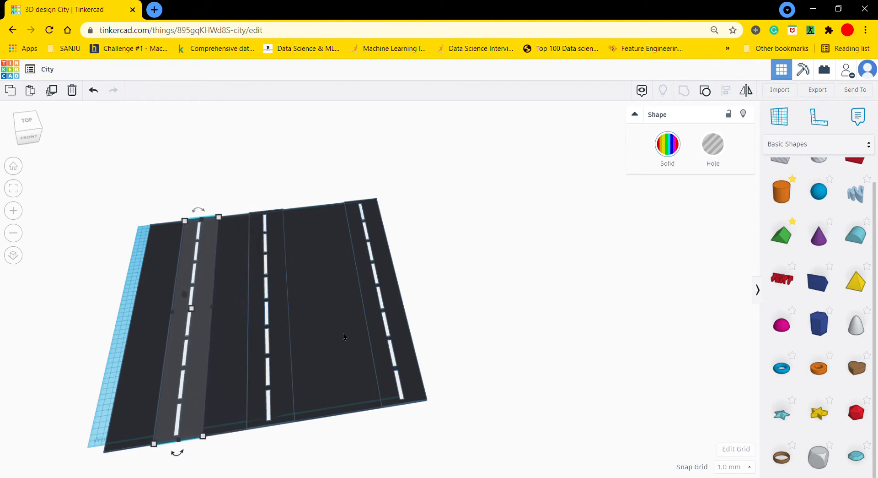
{"action": "key", "text": "Left"}
{"action": "key", "text": "Left"}
{"action": "key", "text": "Left"}
{"action": "key", "text": "Left"}
{"action": "key", "text": "Left"}
{"action": "key", "text": "Left"}
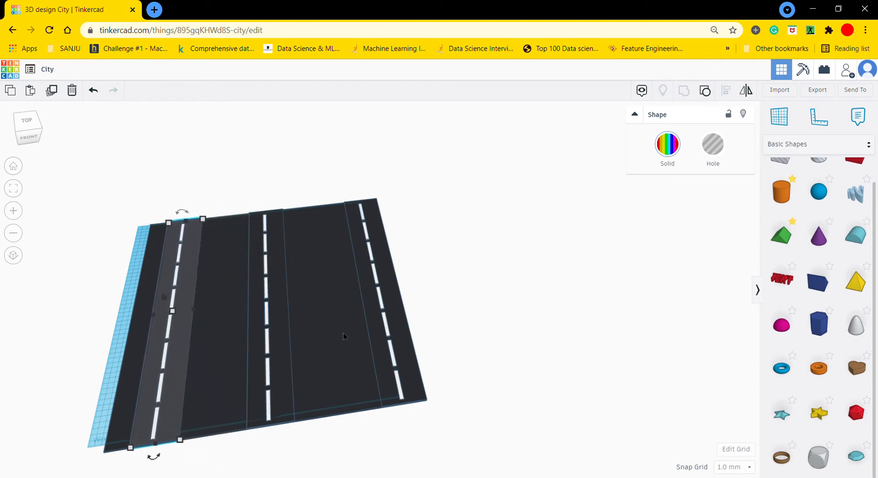
{"action": "key", "text": "Left"}
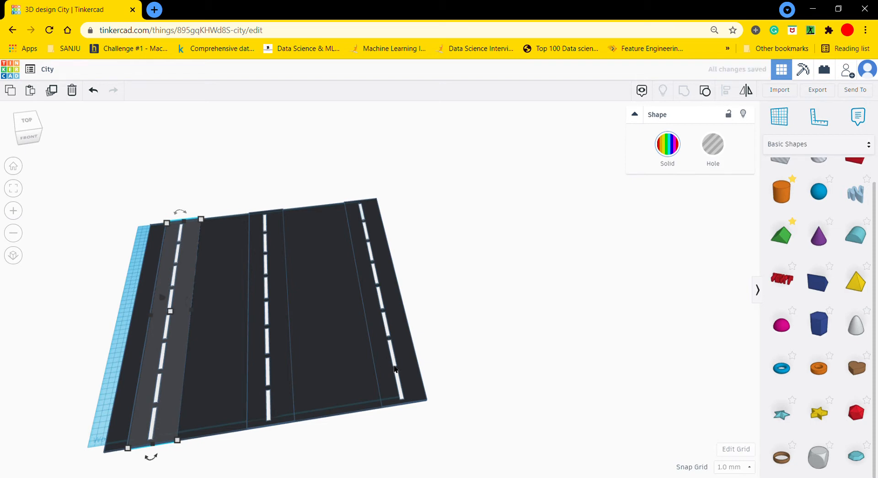
Move the rightmost road slightly inward, leaving a narrow margin at the slab's right edge
{"action": "left_click", "coordinate": [396, 368]}
{"action": "key", "text": "Left"}
{"action": "key", "text": "Left"}
{"action": "key", "text": "Left"}
{"action": "key", "text": "Left"}
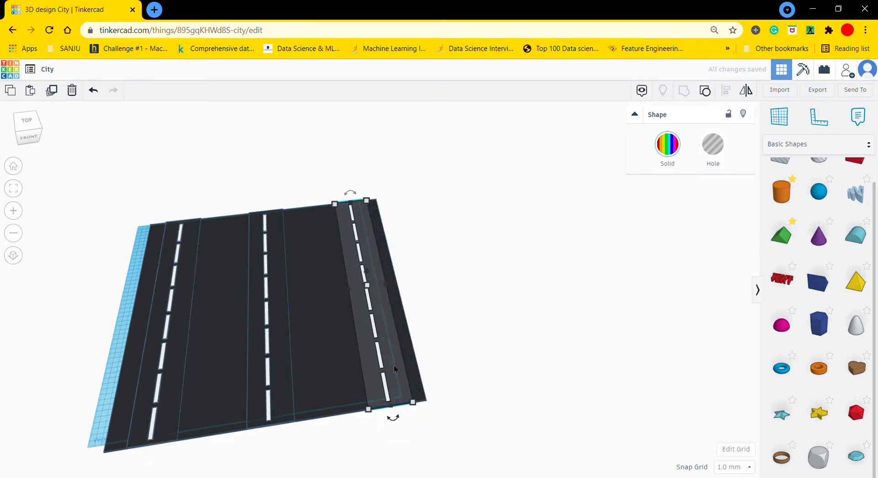
{"action": "left_click", "coordinate": [508, 212]}
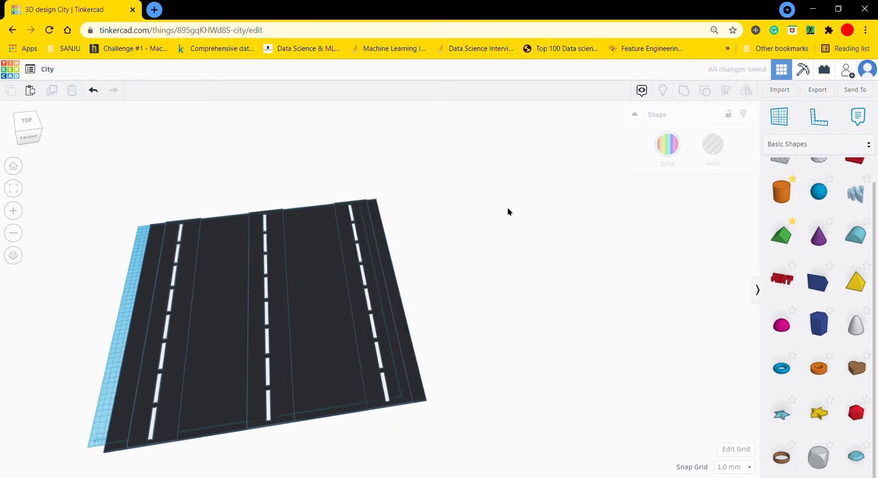
Move the large slab and all three roads together left and slightly back to cover the workplane's exposed left strip
{"action": "left_click_drag", "start_coordinate": [510, 136], "coordinate": [35, 476]}
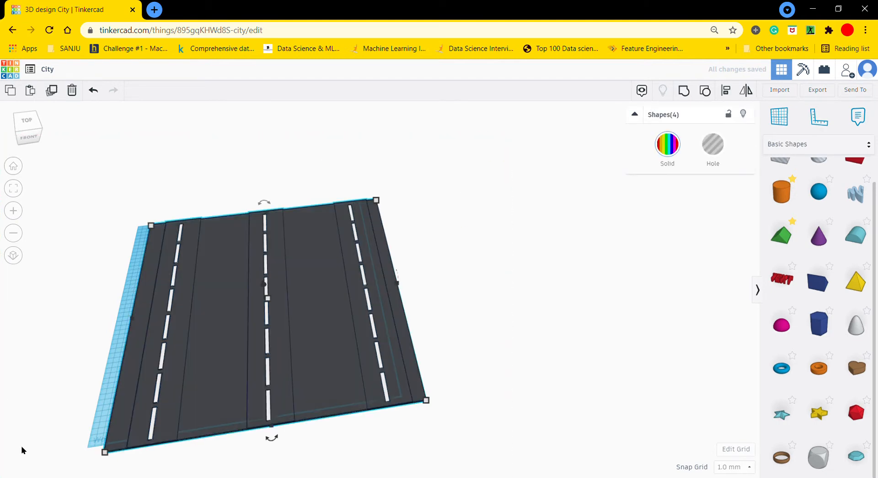
{"action": "key", "text": "Left"}
{"action": "key", "text": "Left"}
{"action": "key", "text": "Left"}
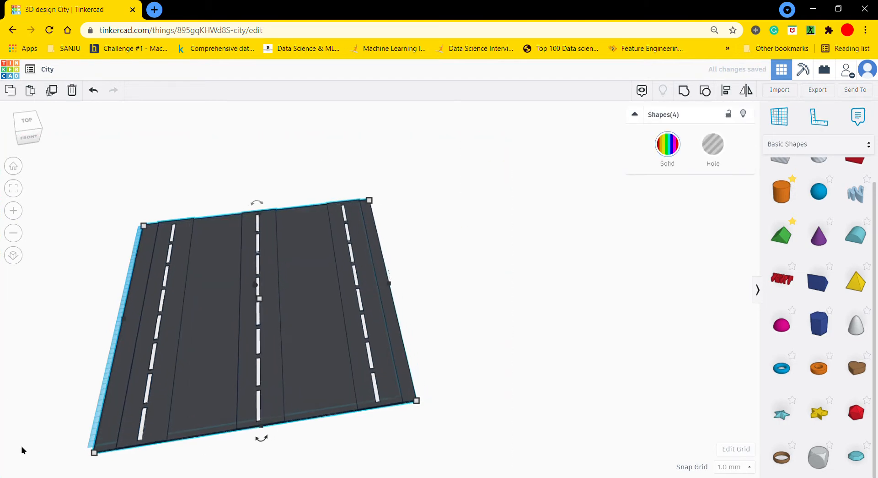
{"action": "key", "text": "Up"}
{"action": "key", "text": "Up"}
{"action": "key", "text": "Left"}
{"action": "key", "text": "Left"}
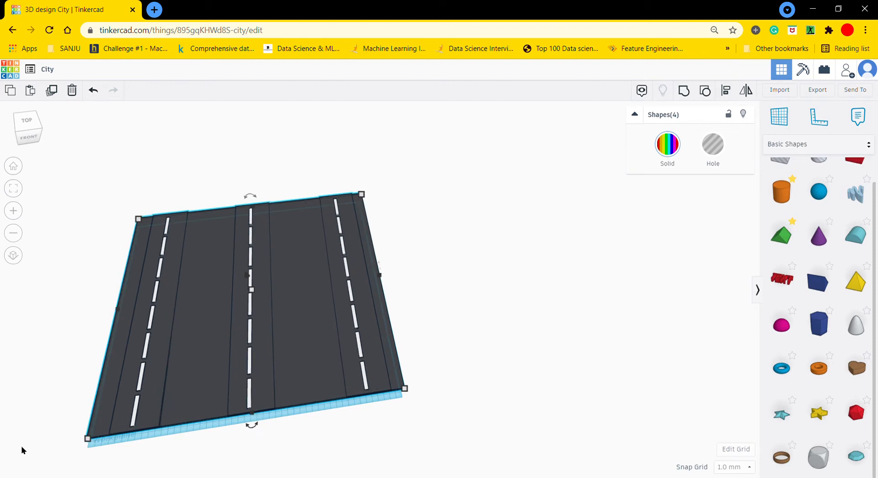
Duplicate the three lengthwise roads together and rotate the copies 90° to form a crossing road grid
{"action": "left_click", "coordinate": [18, 189]}
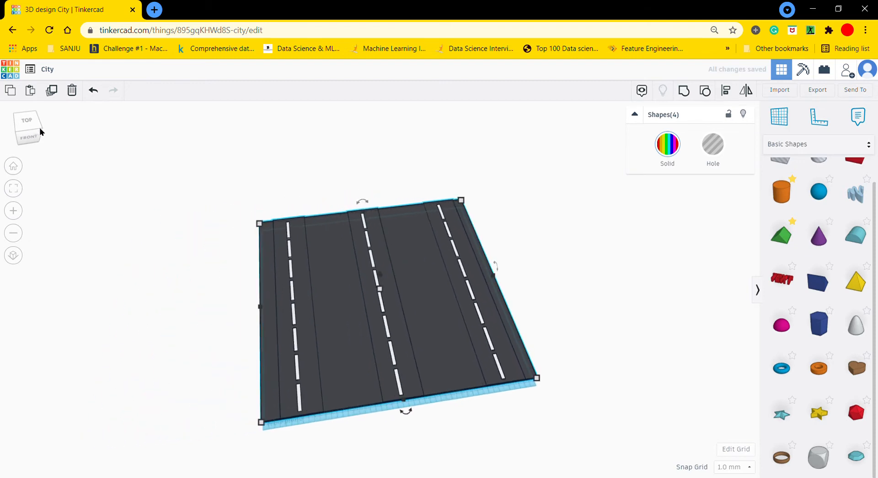
{"action": "left_click_drag", "start_coordinate": [40, 132], "coordinate": [23, 121]}
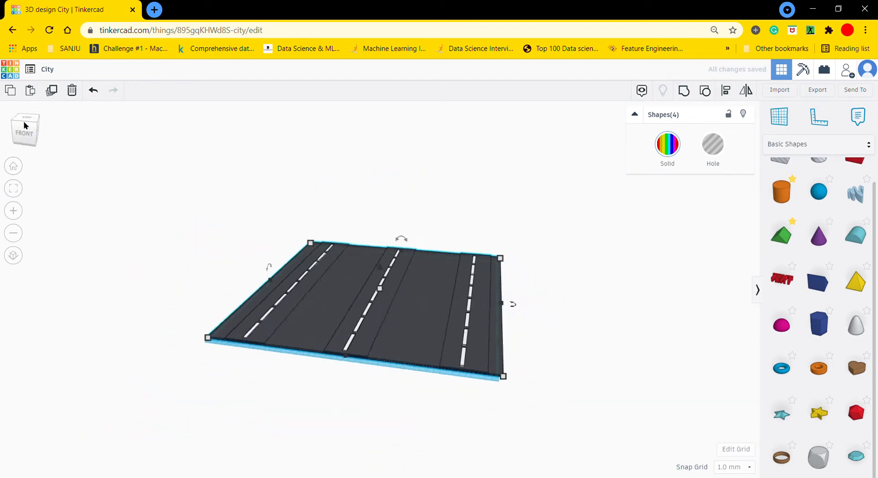
{"action": "left_click", "coordinate": [24, 121]}
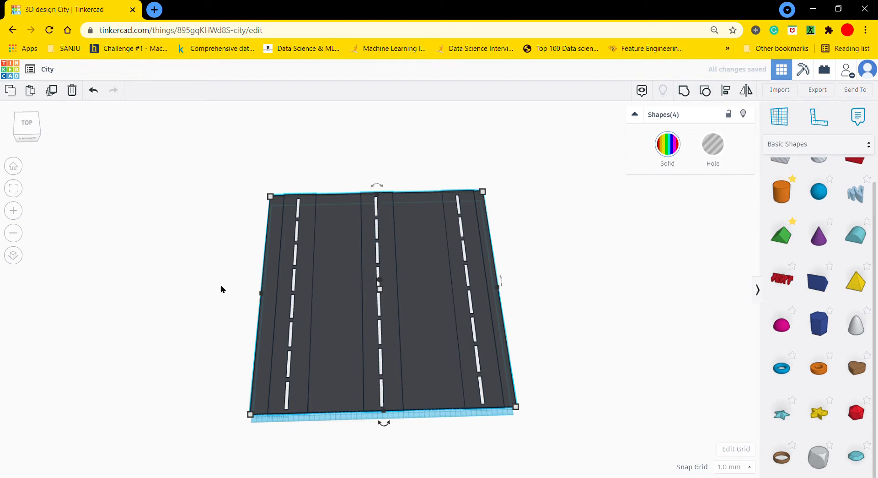
{"action": "left_click", "coordinate": [531, 259]}
{"action": "left_click", "coordinate": [312, 226]}
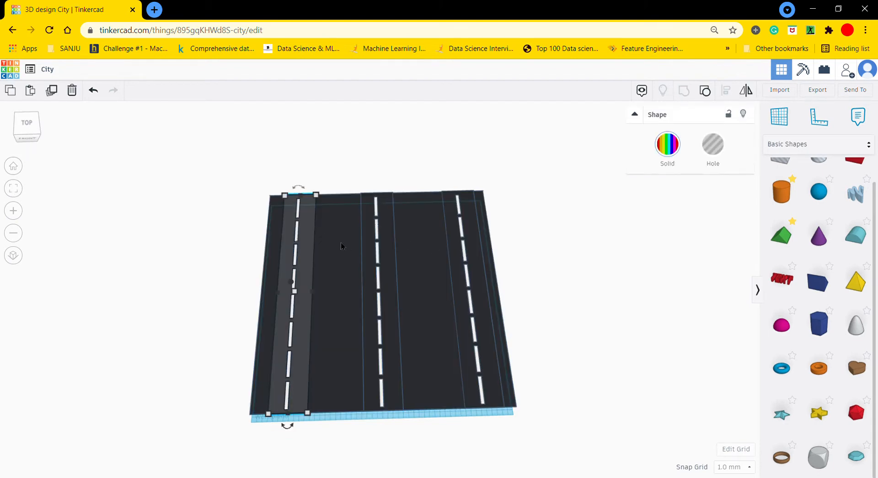
{"action": "left_click", "coordinate": [380, 245], "text": "shift"}
{"action": "left_click", "coordinate": [470, 249], "text": "shift"}
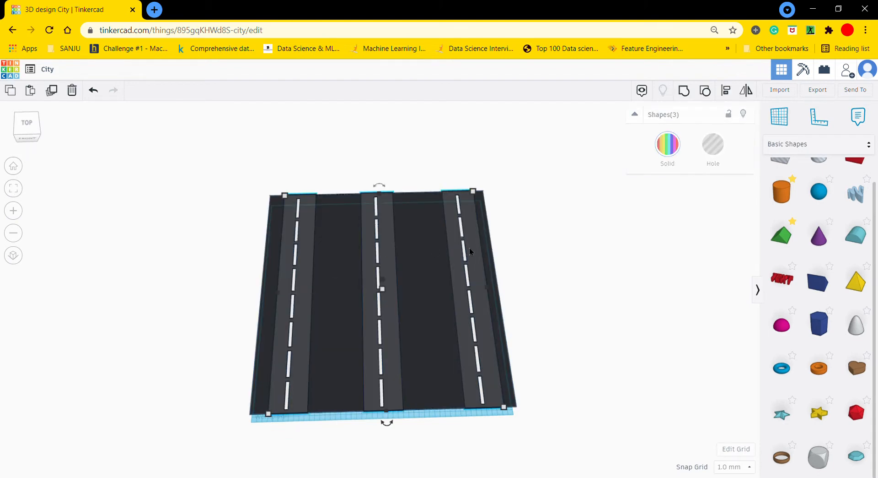
{"action": "key", "text": "ctrl+d"}
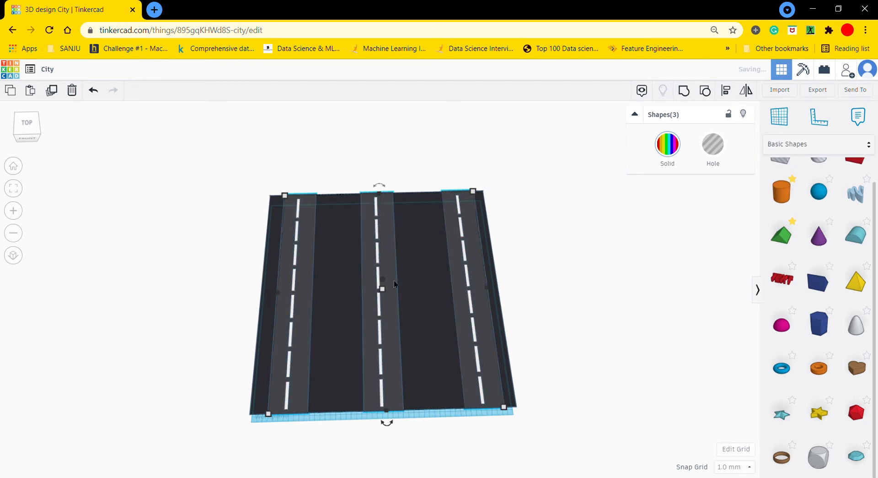
{"action": "left_click_drag", "start_coordinate": [387, 422], "coordinate": [129, 395]}
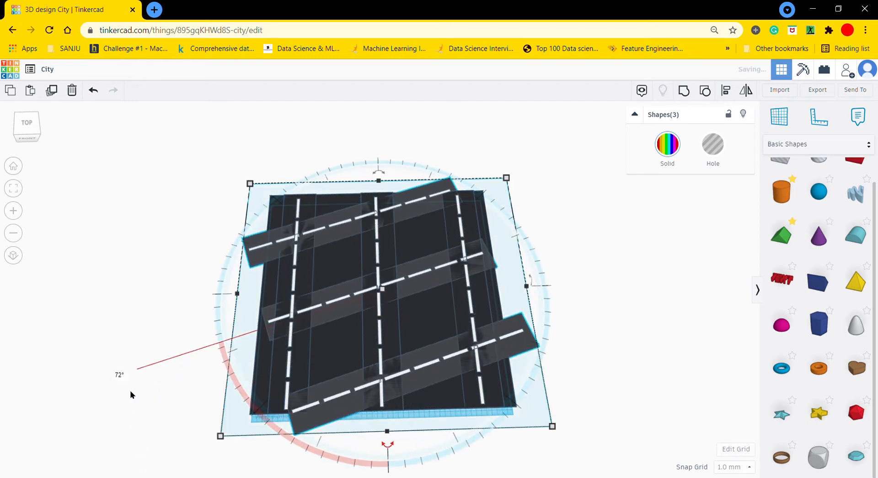
{"action": "left_click", "coordinate": [126, 383]}
{"action": "type", "text": "90"}
{"action": "key", "text": "Return"}
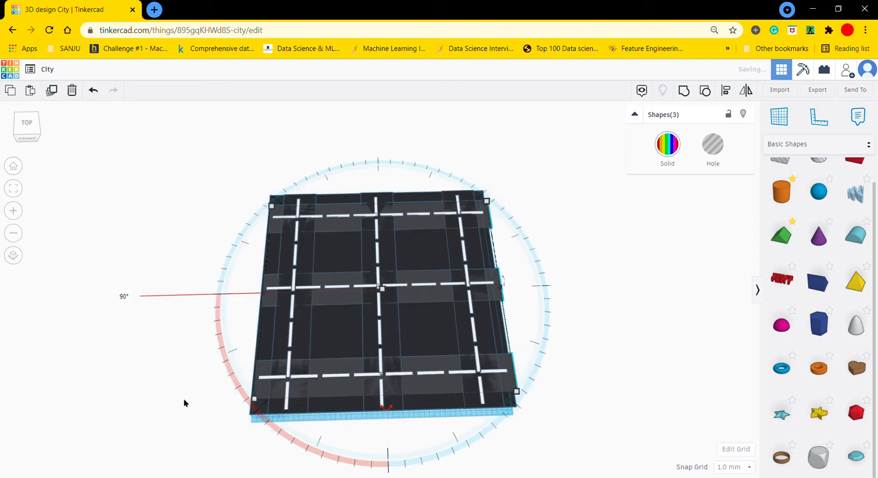
{"action": "left_click", "coordinate": [599, 384]}
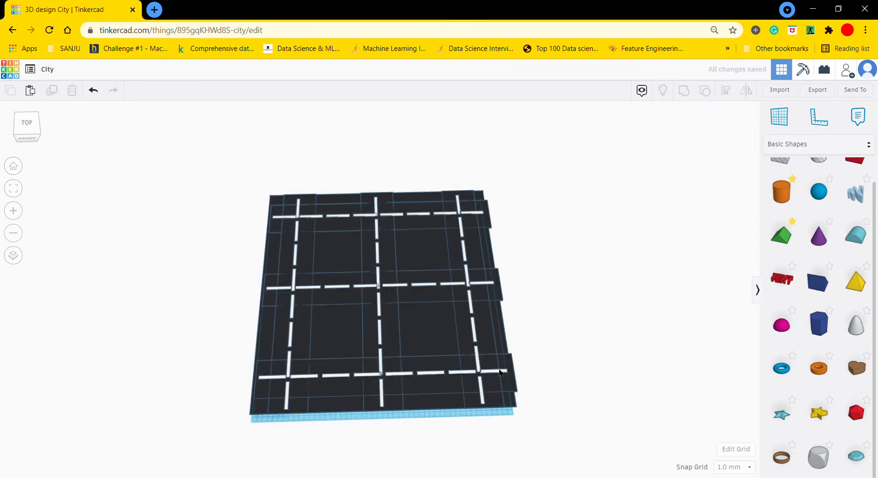
Select the three crosswise roads and set the workplane on the surface near the middle road's back half
{"action": "left_click", "coordinate": [450, 385]}
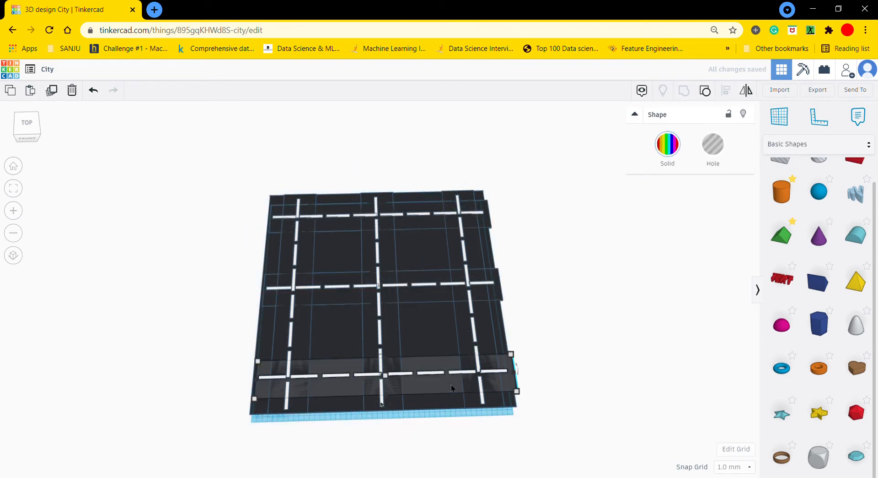
{"action": "left_click", "coordinate": [420, 296], "text": "shift"}
{"action": "left_click", "coordinate": [406, 227], "text": "shift"}
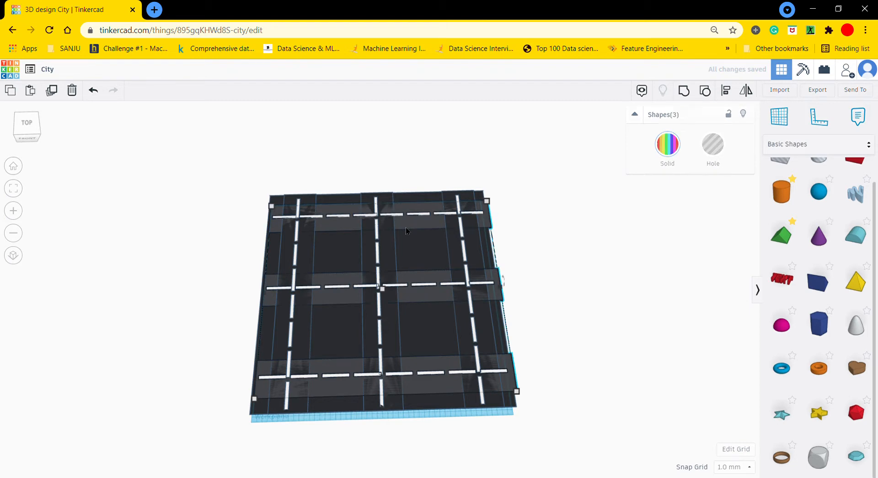
{"action": "left_click", "coordinate": [787, 121]}
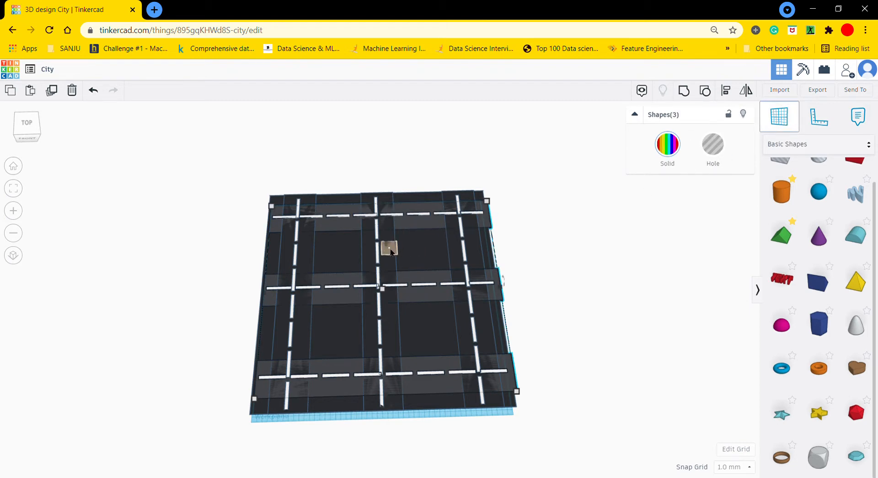
{"action": "left_click", "coordinate": [391, 250]}
Set the workplane again, placing it on the empty area to the left of the slab
{"action": "left_click", "coordinate": [789, 117]}
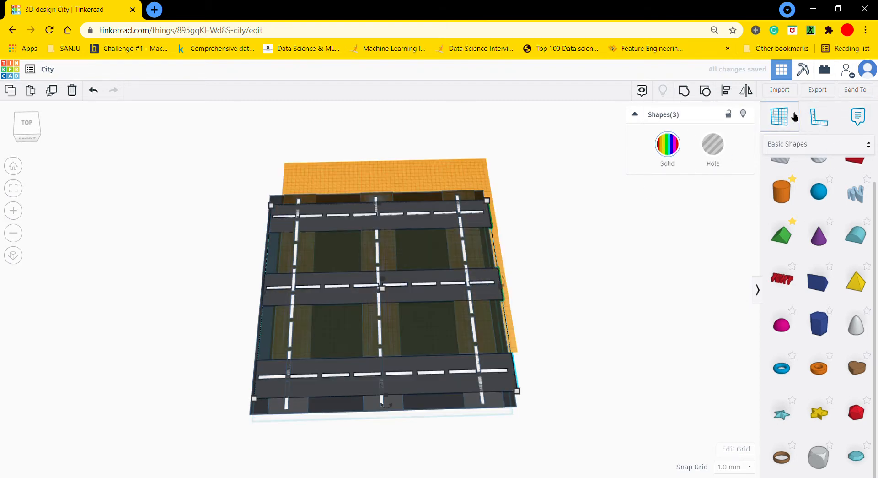
{"action": "left_click", "coordinate": [642, 268]}
{"action": "left_click", "coordinate": [784, 116]}
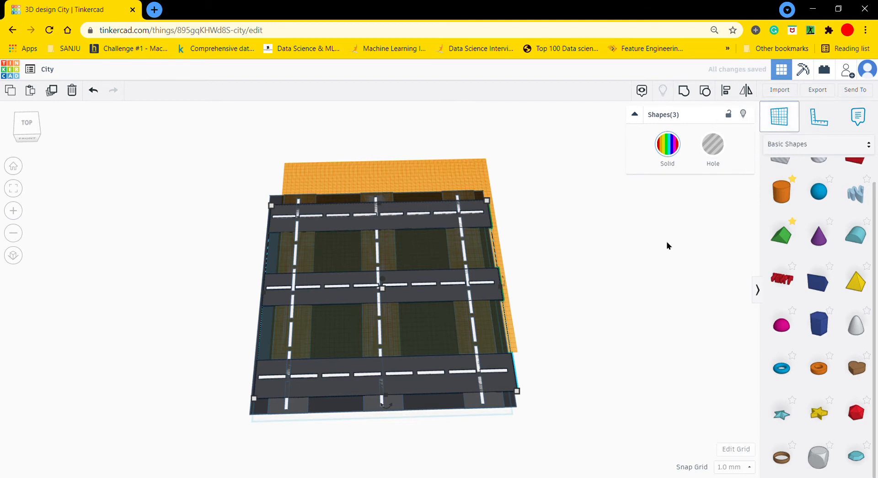
{"action": "left_click", "coordinate": [626, 280]}
{"action": "left_click", "coordinate": [779, 116]}
{"action": "left_click", "coordinate": [209, 268]}
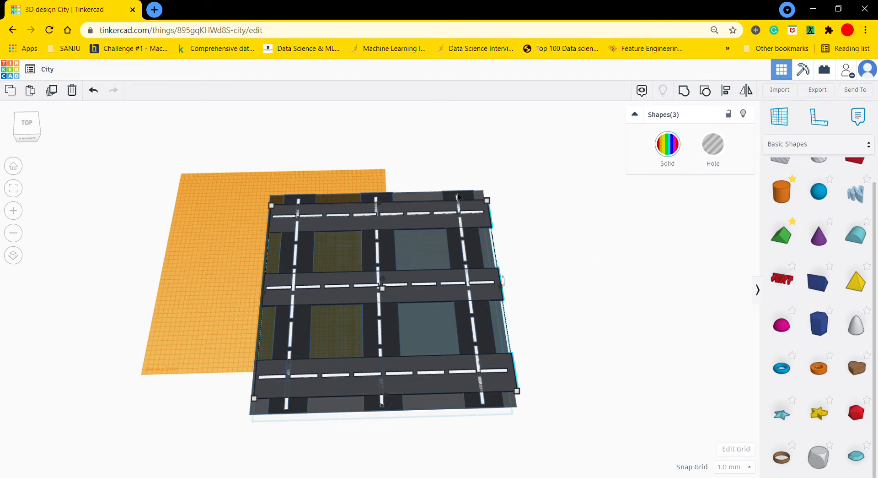
{"action": "left_click", "coordinate": [779, 116]}
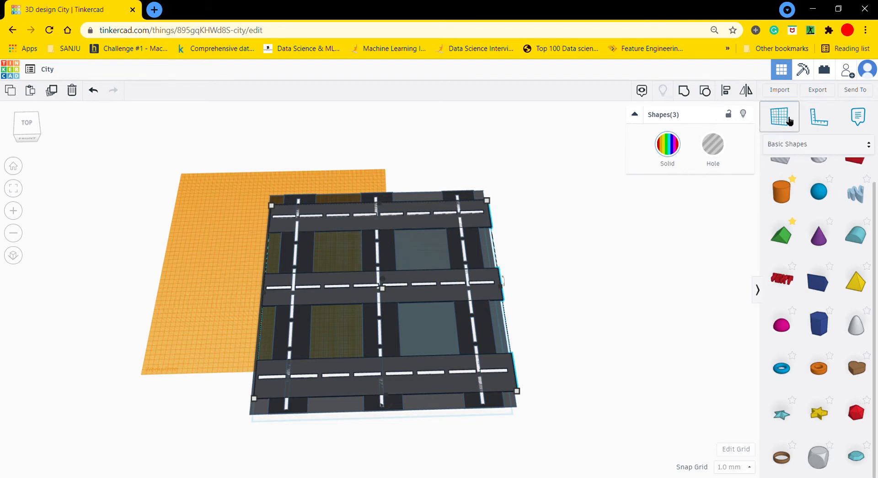
{"action": "left_click", "coordinate": [536, 248]}
Examine the slab and road grid from above and from a low side angle to see how the roads sit on it
{"action": "scroll", "coordinate": [407, 221], "scroll_direction": "up", "scroll_amount": 4}
{"action": "left_click", "coordinate": [473, 328]}
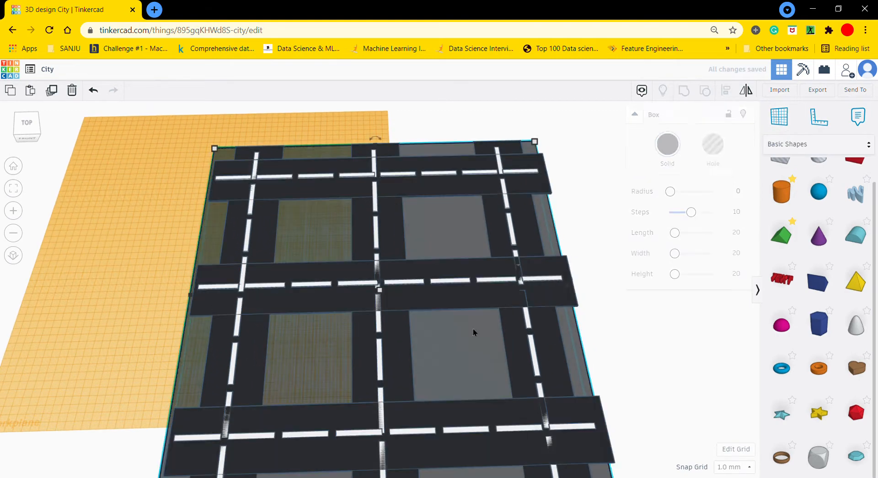
{"action": "scroll", "coordinate": [633, 324], "scroll_direction": "down", "scroll_amount": 3}
{"action": "left_click", "coordinate": [633, 324]}
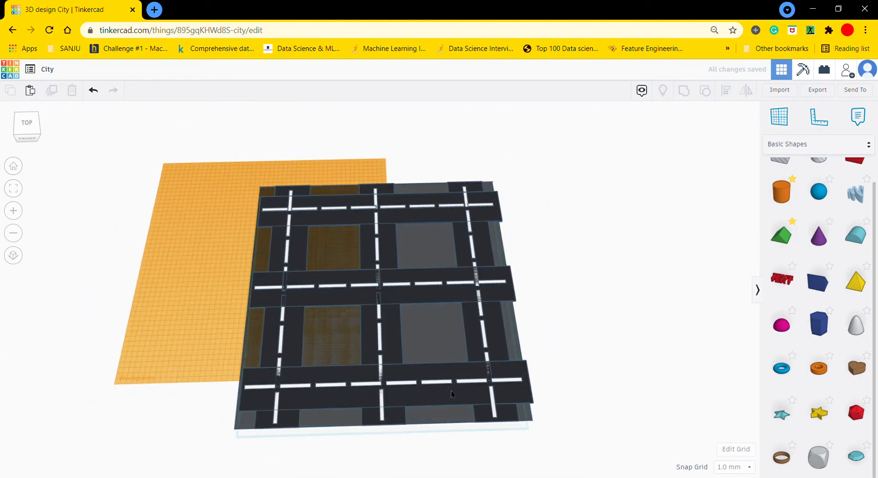
{"action": "left_click", "coordinate": [455, 392]}
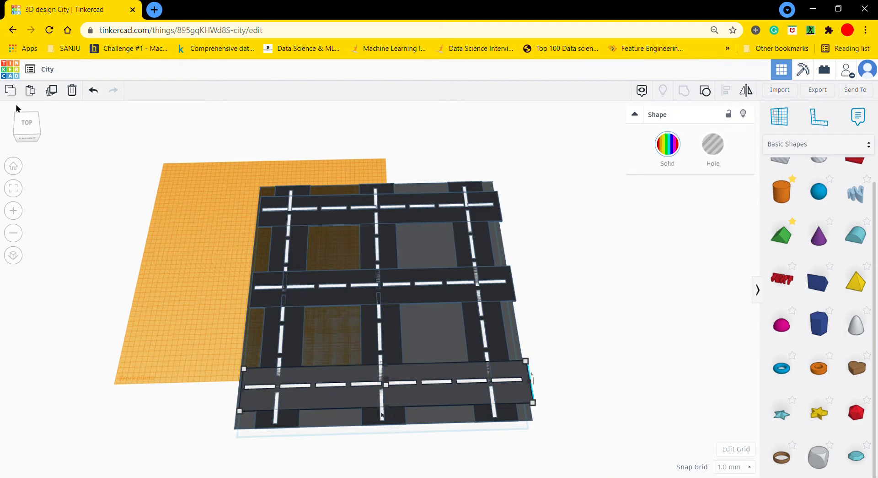
{"action": "left_click_drag", "start_coordinate": [22, 123], "coordinate": [122, 172]}
{"action": "left_click", "coordinate": [575, 321]}
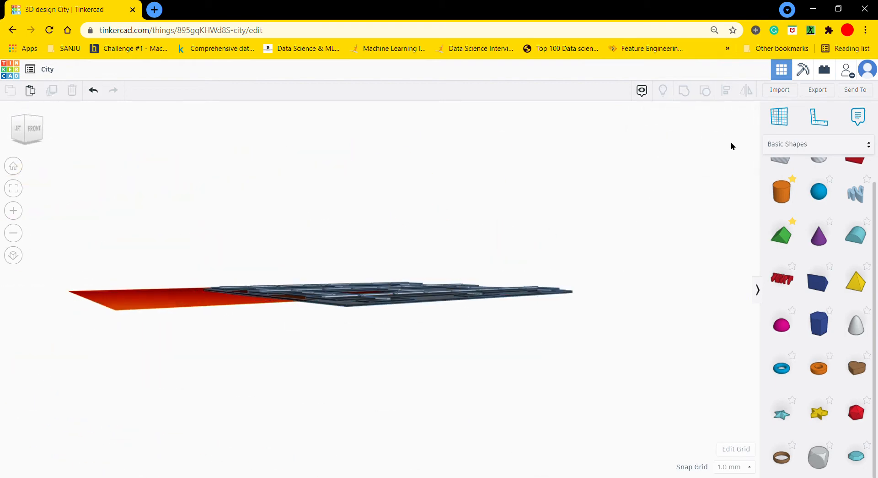
Reset the workplane to the base, and set it on the slab's surface inside the front-right block between the roads
{"action": "left_click", "coordinate": [779, 116]}
{"action": "left_click", "coordinate": [555, 308]}
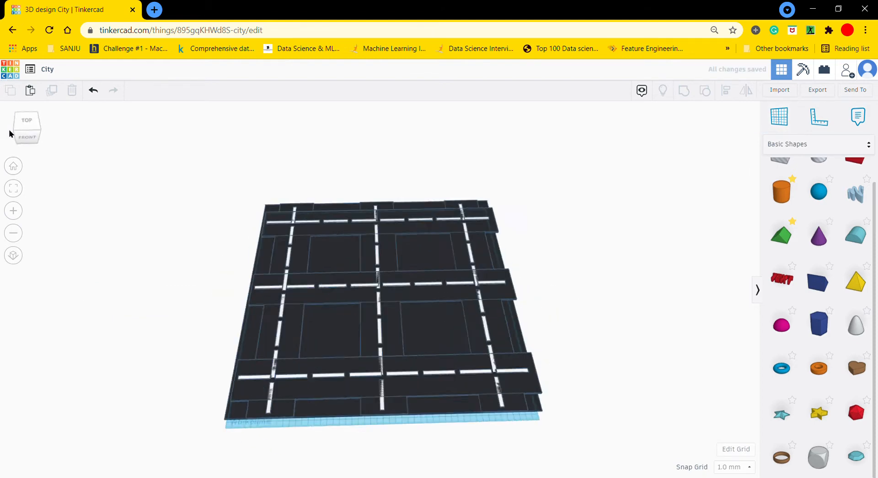
{"action": "left_click", "coordinate": [24, 122]}
{"action": "left_click", "coordinate": [790, 117]}
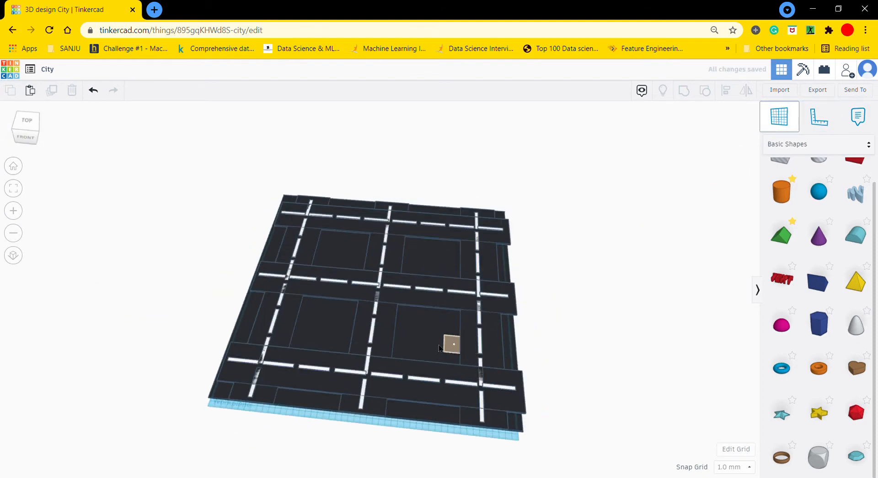
{"action": "left_click", "coordinate": [443, 350]}
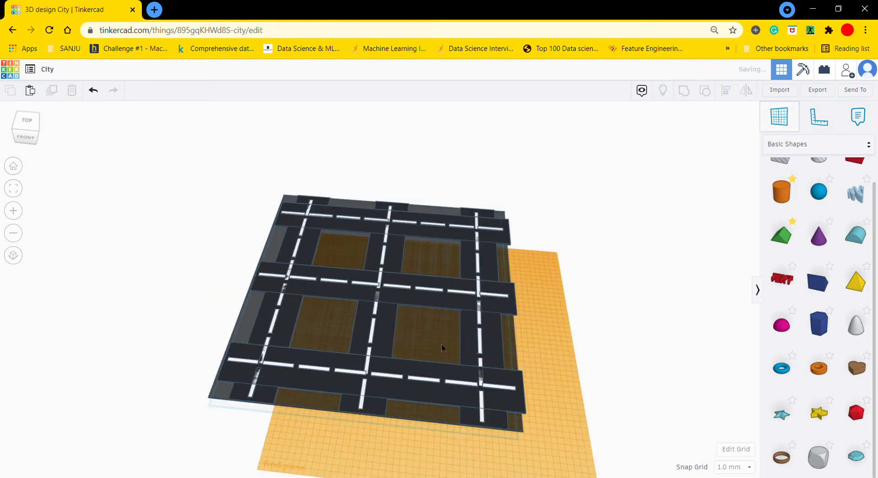
Place a Customizable House from the full Shape Generators collection in the front-right block between the roads
{"action": "left_click", "coordinate": [867, 143]}
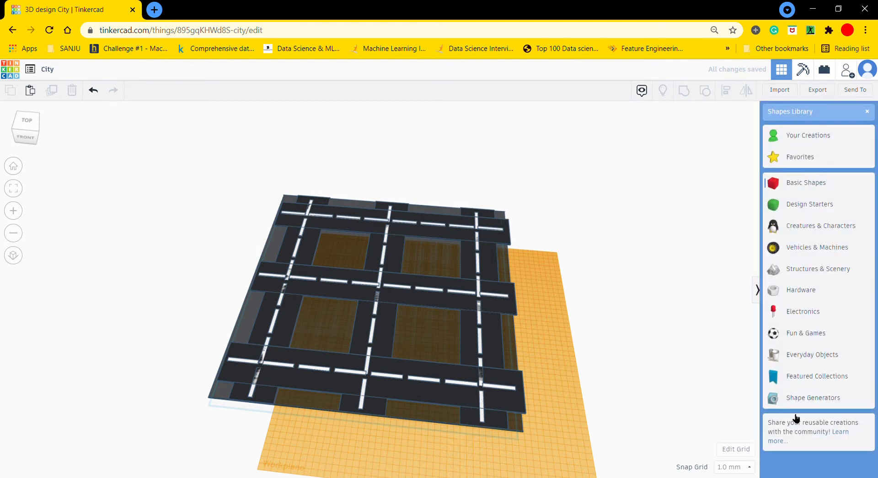
{"action": "left_click", "coordinate": [801, 397]}
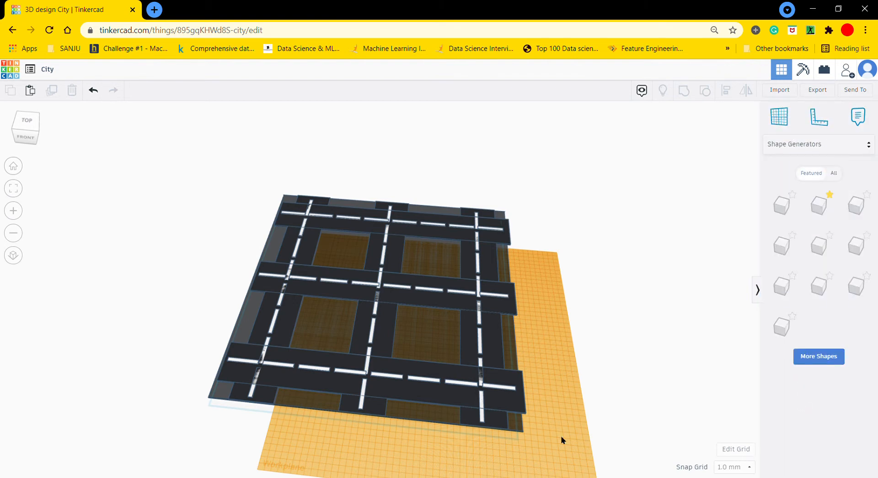
{"action": "left_click", "coordinate": [835, 174]}
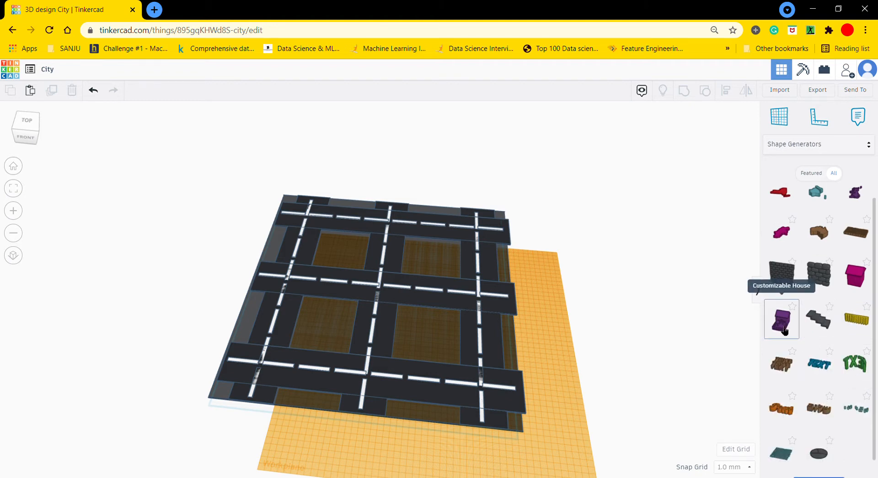
{"action": "scroll", "coordinate": [788, 325], "scroll_direction": "down", "scroll_amount": 1}
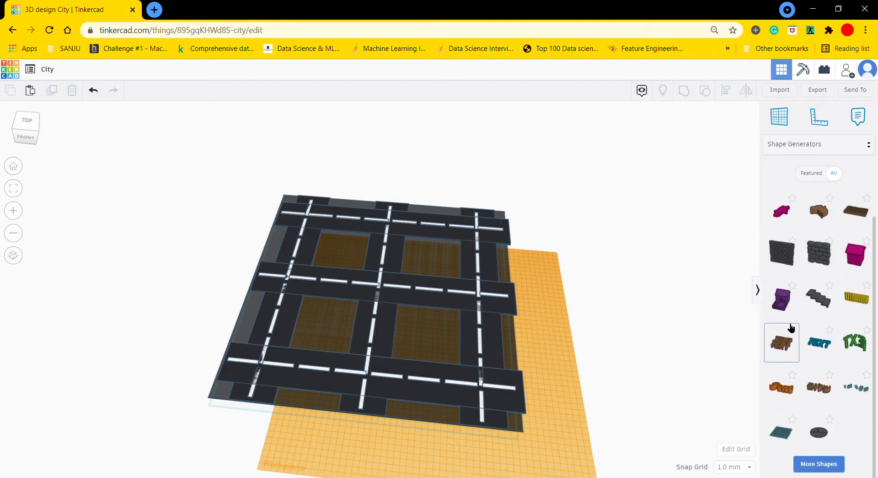
{"action": "left_click_drag", "start_coordinate": [721, 315], "coordinate": [452, 357]}
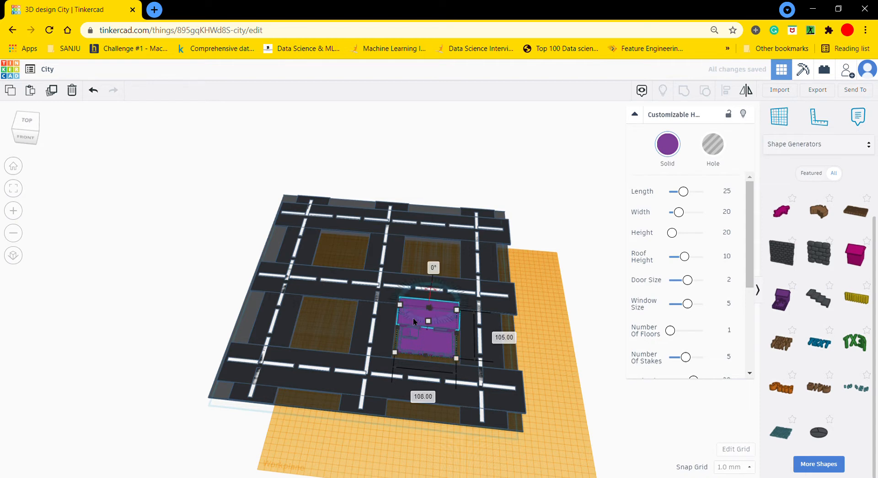
Set the purple house's height to 60 mm
{"action": "mouse_move", "coordinate": [428, 321]}
{"action": "left_mouse_down"}
{"action": "mouse_move", "coordinate": [436, 294]}
{"action": "mouse_move", "coordinate": [437, 312]}
{"action": "left_mouse_up"}
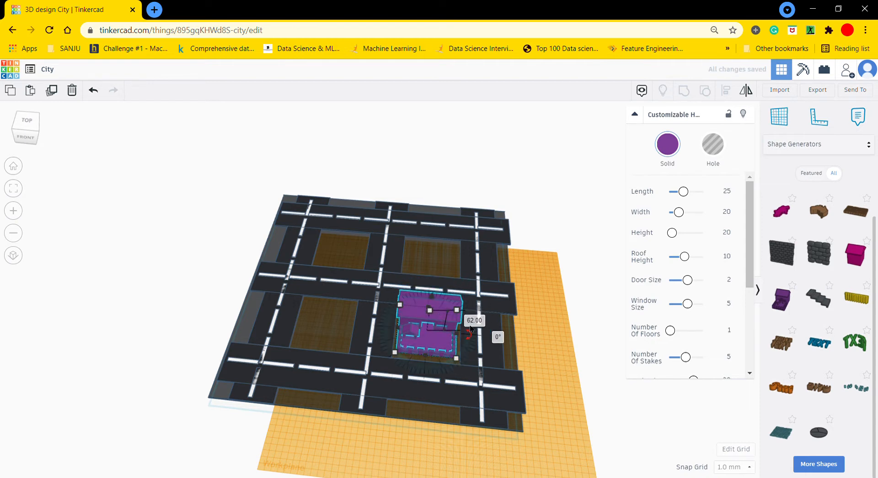
{"action": "left_click", "coordinate": [479, 321]}
{"action": "type", "text": "5"}
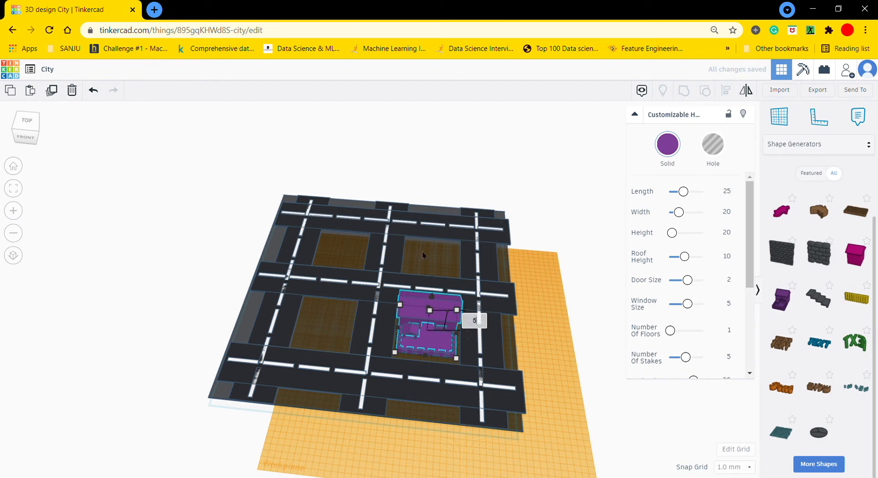
{"action": "key", "text": "BackSpace"}
{"action": "type", "text": "60"}
{"action": "key", "text": "Return"}
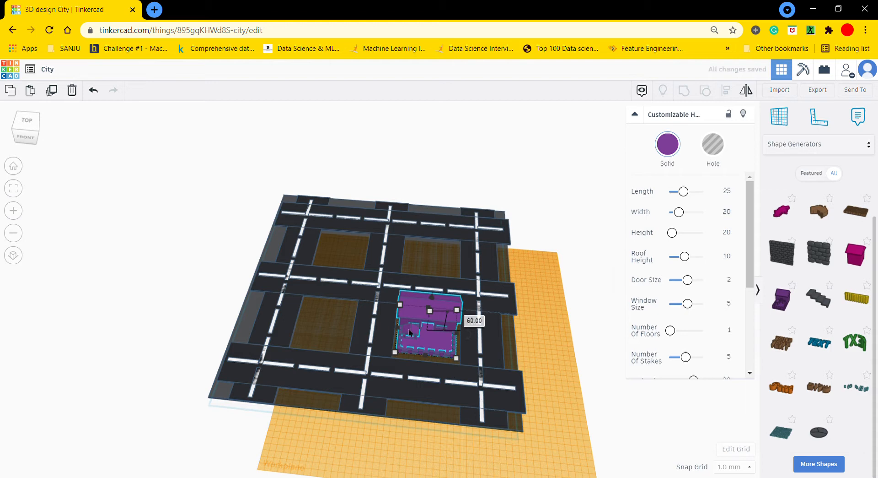
{"action": "left_click", "coordinate": [524, 378]}
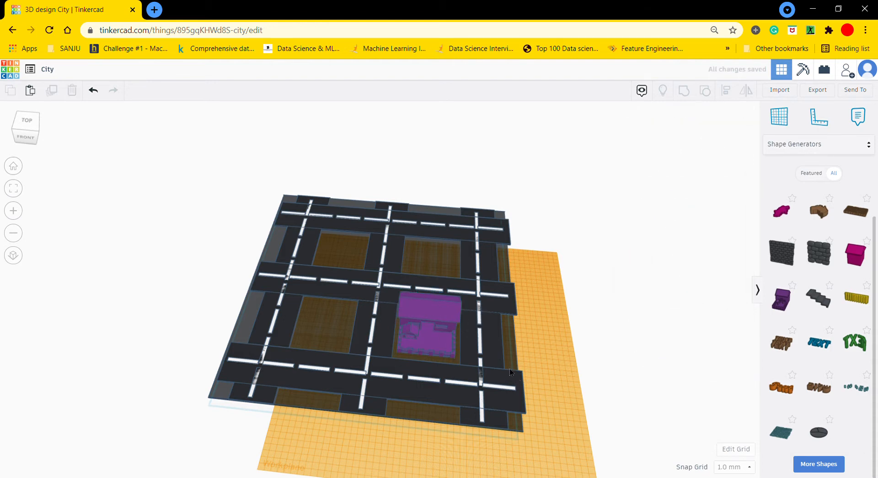
Extend the base slab to the right, setting its crosswise length to 600 mm
{"action": "left_click", "coordinate": [494, 347]}
{"action": "left_click", "coordinate": [535, 343]}
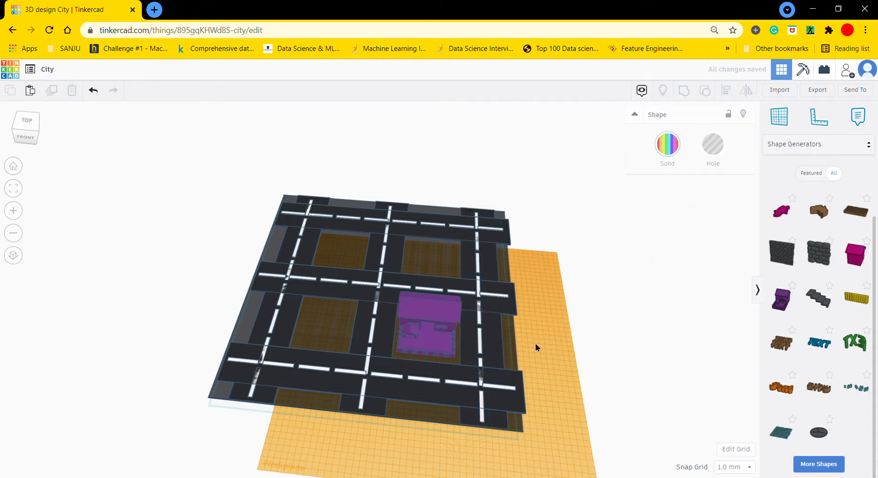
{"action": "left_click", "coordinate": [510, 343]}
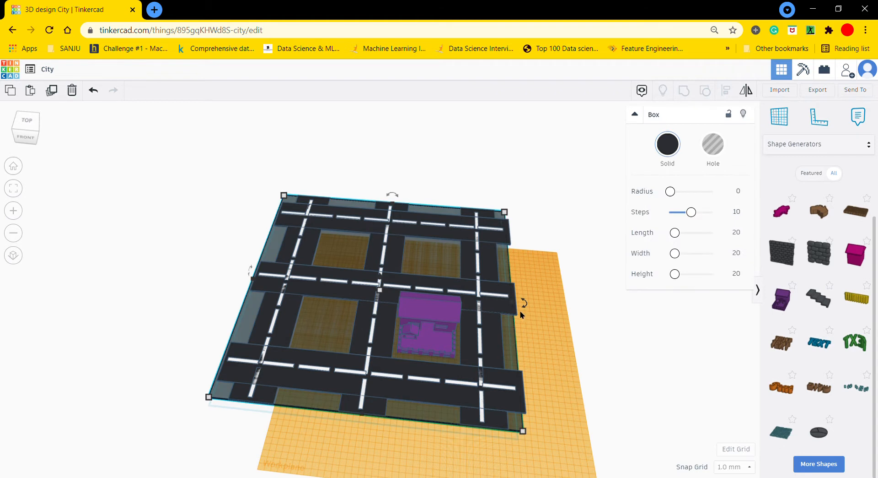
{"action": "left_click_drag", "start_coordinate": [521, 311], "coordinate": [553, 311]}
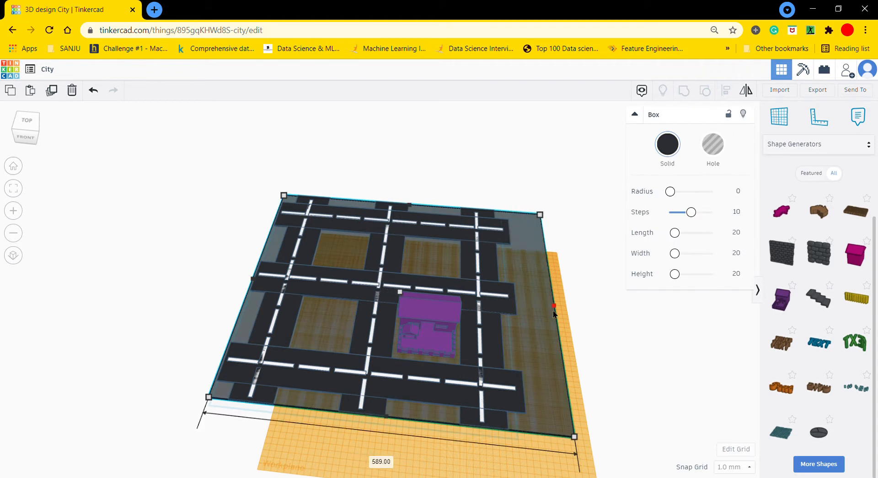
{"action": "left_click", "coordinate": [389, 469]}
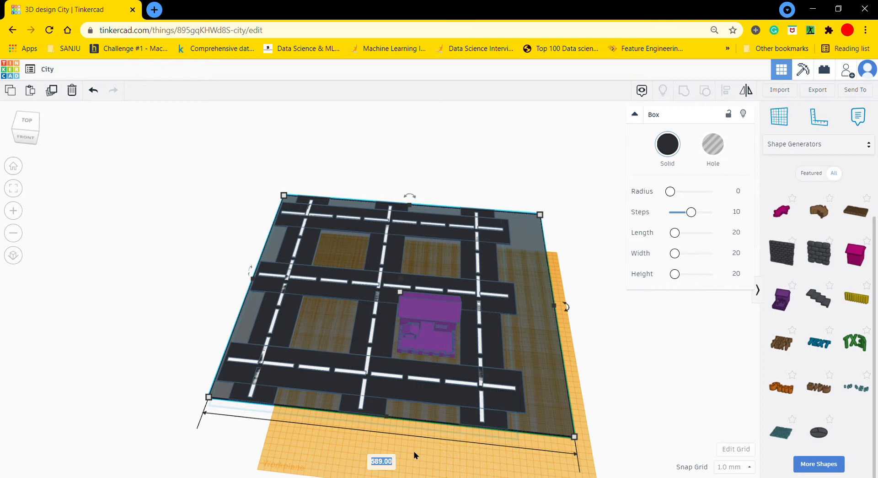
{"action": "type", "text": "600"}
{"action": "key", "text": "Return"}
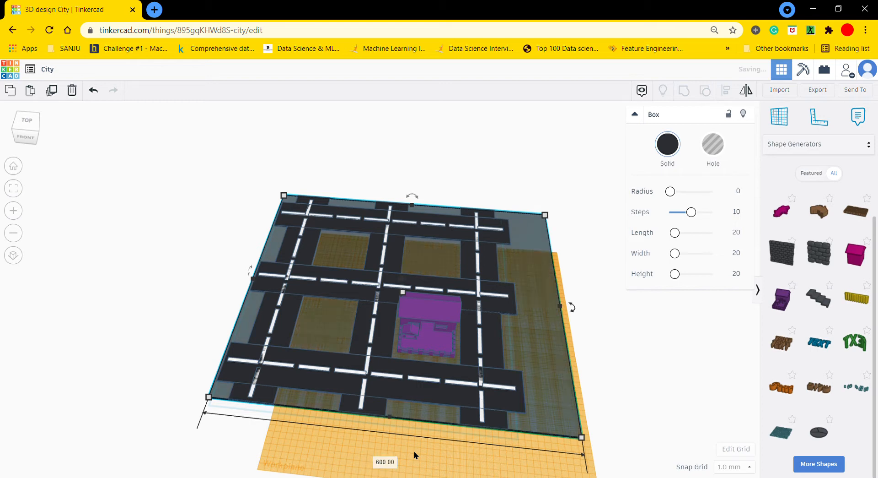
{"action": "left_click", "coordinate": [626, 379]}
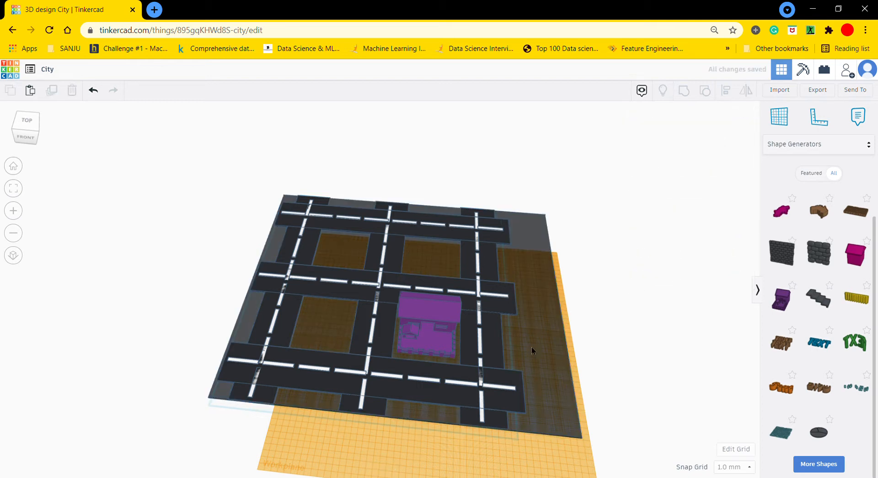
Duplicate the rightmost lengthwise road and move the copy right until it lies along the slab's right edge
{"action": "left_click", "coordinate": [500, 347]}
{"action": "key", "text": "ctrl+d"}
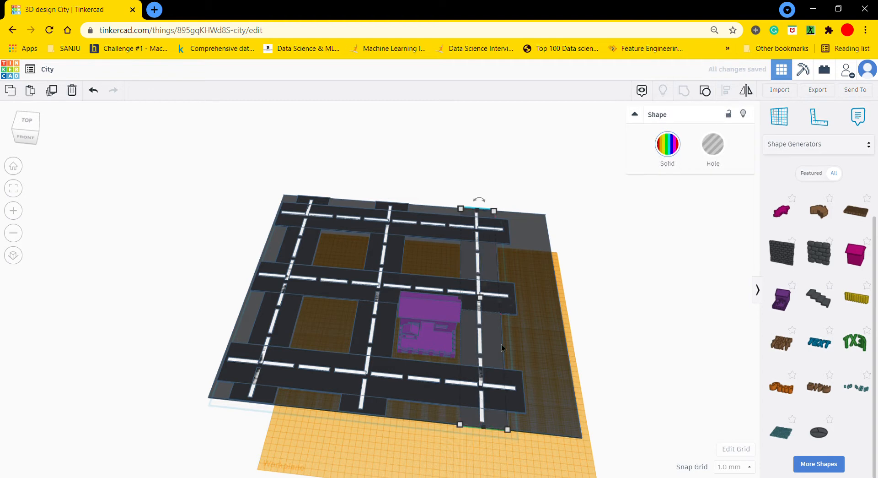
{"action": "key", "text": "shift+Right"}
{"action": "key", "text": "shift+Right"}
{"action": "key", "text": "shift+Right"}
{"action": "key", "text": "shift+Right"}
{"action": "key", "text": "shift+Right"}
{"action": "key", "text": "shift+Right"}
{"action": "key", "text": "shift+Right"}
{"action": "key", "text": "shift+Right"}
{"action": "key", "text": "shift+Right"}
{"action": "key", "text": "shift+Right"}
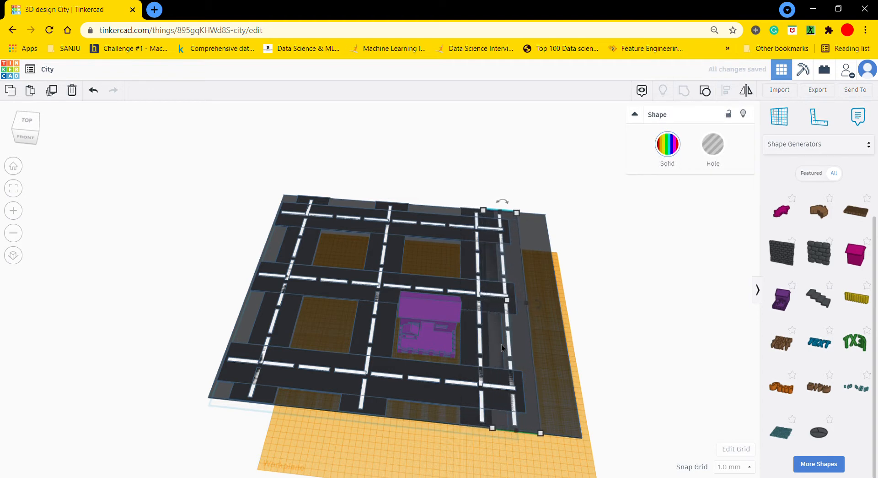
{"action": "key", "text": "shift+Right"}
{"action": "key", "text": "shift+Right"}
{"action": "key", "text": "shift+Right"}
{"action": "key", "text": "shift+Right"}
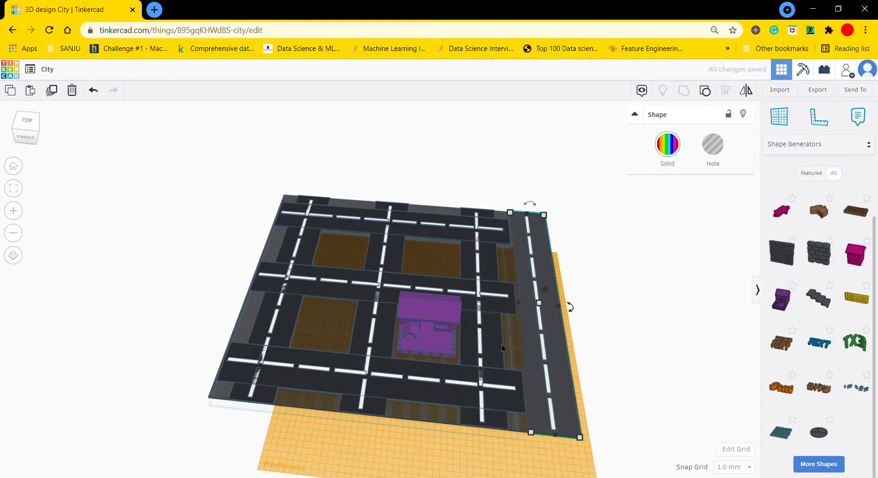
{"action": "key", "text": "Left"}
{"action": "key", "text": "Left"}
{"action": "key", "text": "Left"}
{"action": "key", "text": "Left"}
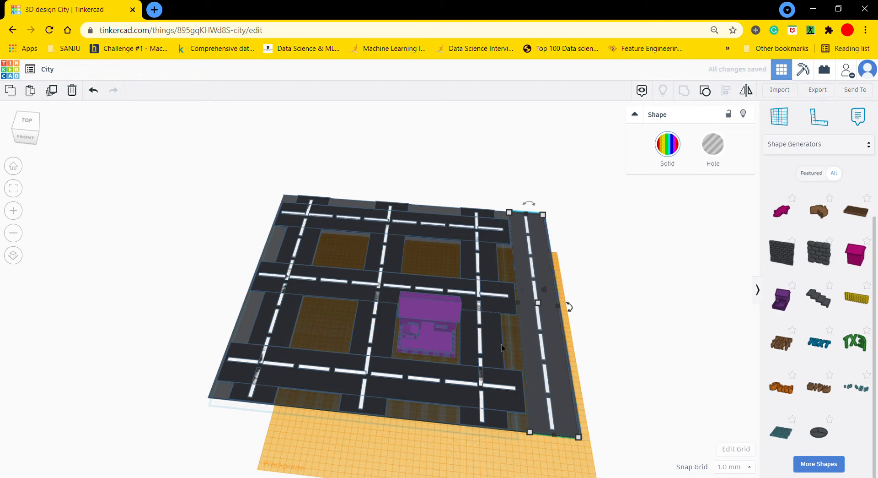
Stretch the slab further to the right and shift the fourth lengthwise road right toward its new edge
{"action": "left_click", "coordinate": [510, 419]}
{"action": "left_click_drag", "start_coordinate": [560, 306], "coordinate": [591, 309]}
{"action": "left_click", "coordinate": [558, 384]}
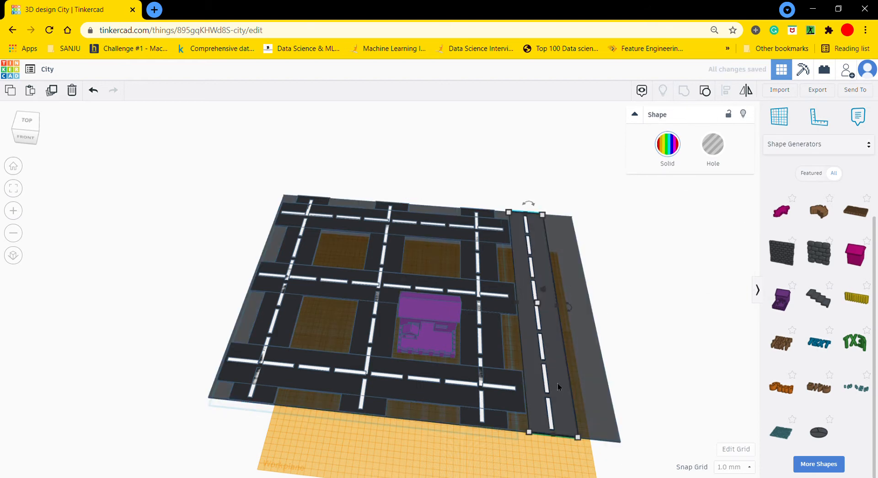
{"action": "key", "text": "Right"}
{"action": "key", "text": "Right"}
{"action": "key", "text": "Right"}
{"action": "key", "text": "Right"}
{"action": "key", "text": "Right"}
{"action": "key", "text": "Right"}
{"action": "key", "text": "Right"}
{"action": "key", "text": "Right"}
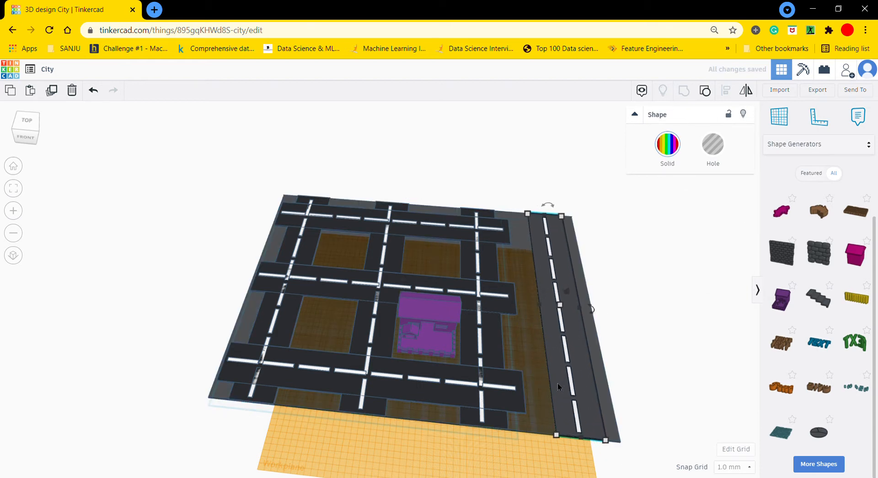
Set the slab's crosswise length to 700 mm, extending it to the right
{"action": "left_click", "coordinate": [610, 320]}
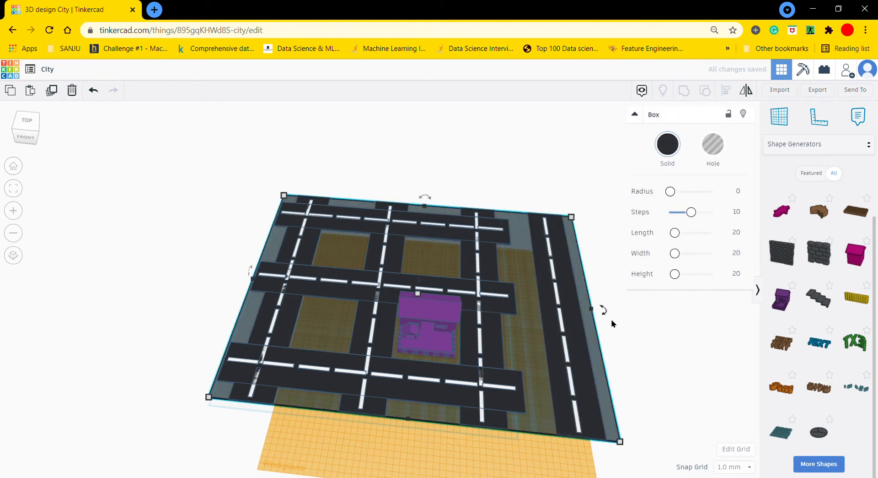
{"action": "left_click", "coordinate": [416, 465]}
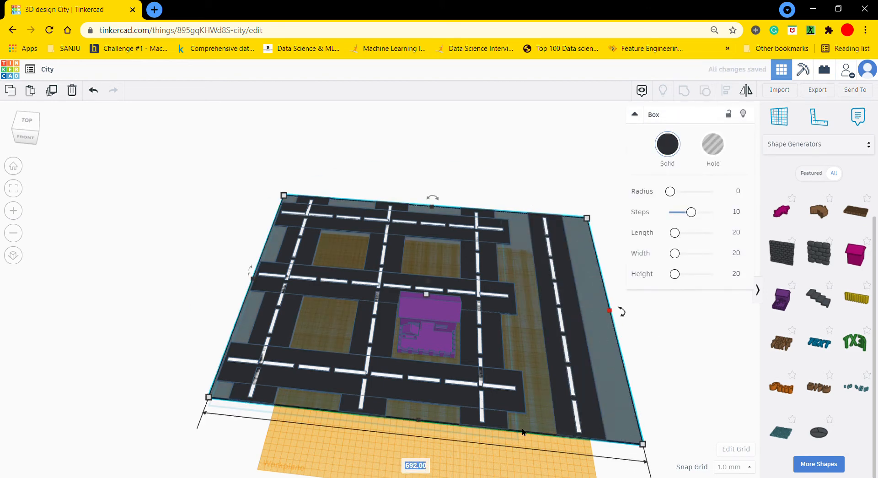
{"action": "type", "text": "700"}
{"action": "key", "text": "Return"}
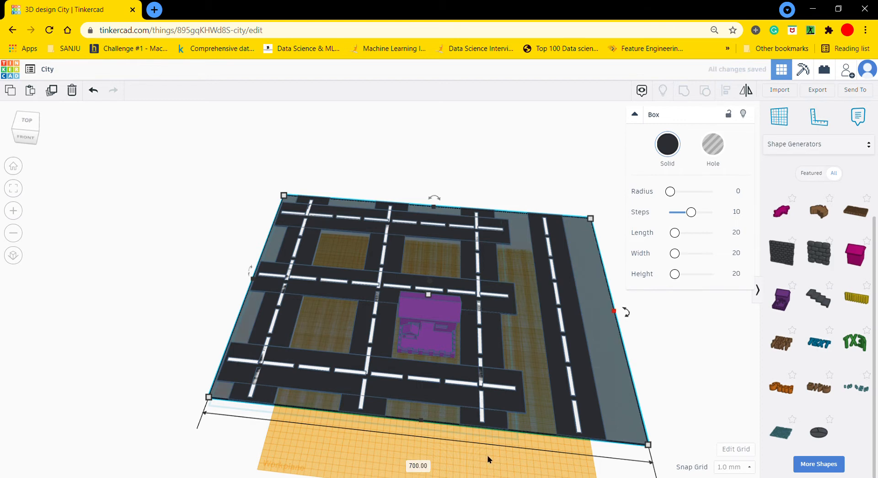
{"action": "left_click", "coordinate": [488, 458]}
Move the fourth lengthwise road further right, leaving a narrow strip of slab beside it and a wide block before it
{"action": "left_click", "coordinate": [577, 421]}
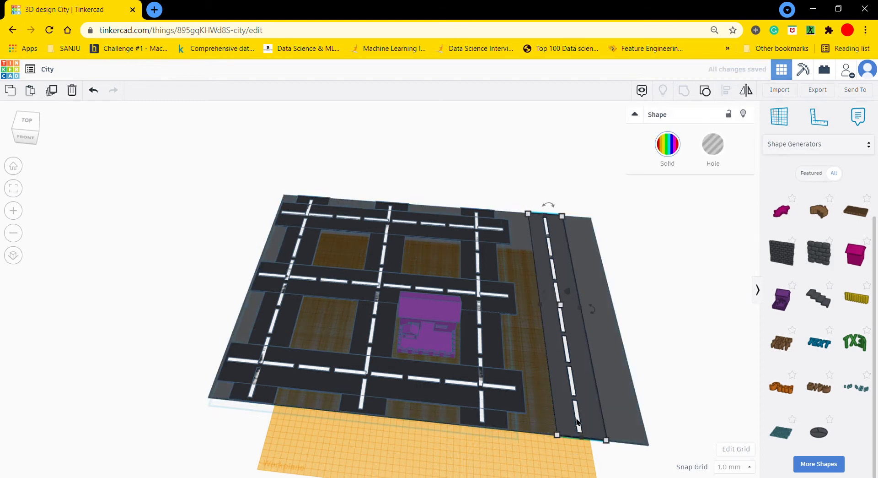
{"action": "key", "text": "Right"}
{"action": "key", "text": "Right"}
{"action": "key", "text": "Right"}
{"action": "key", "text": "Right"}
{"action": "key", "text": "Right"}
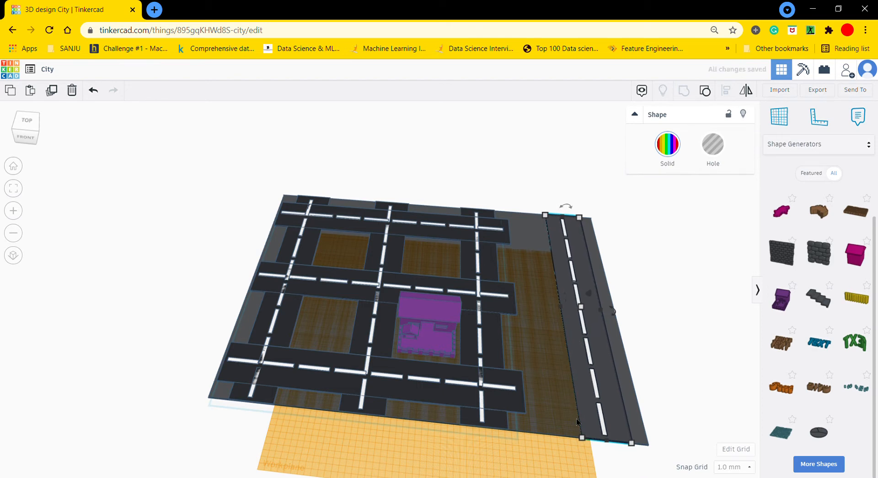
{"action": "left_click", "coordinate": [502, 452]}
Stretch the three crosswise roads together across the fourth lengthwise road and set their length to 700 mm
{"action": "left_click", "coordinate": [506, 408]}
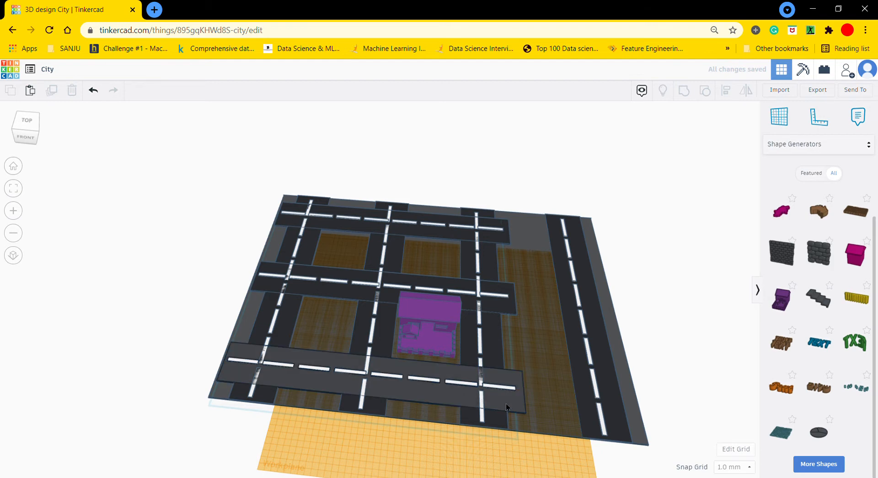
{"action": "left_click", "coordinate": [506, 308], "text": "shift"}
{"action": "left_click", "coordinate": [502, 239], "text": "shift"}
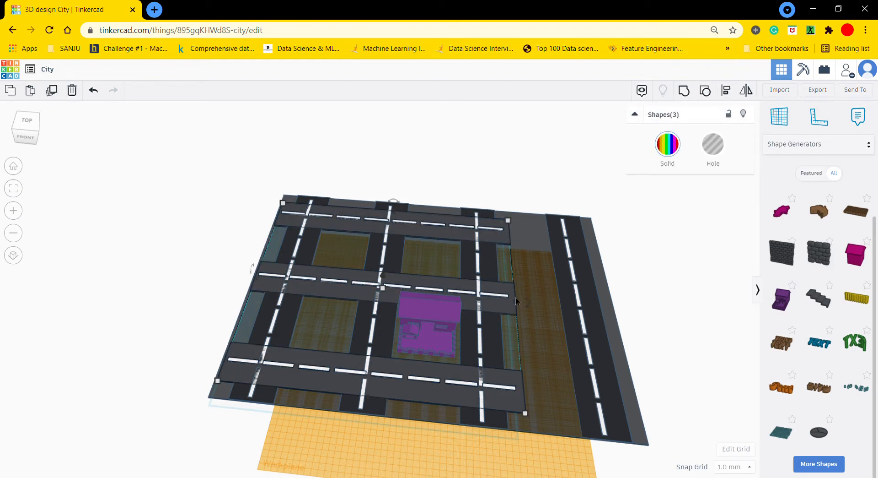
{"action": "left_click_drag", "start_coordinate": [516, 301], "coordinate": [619, 331]}
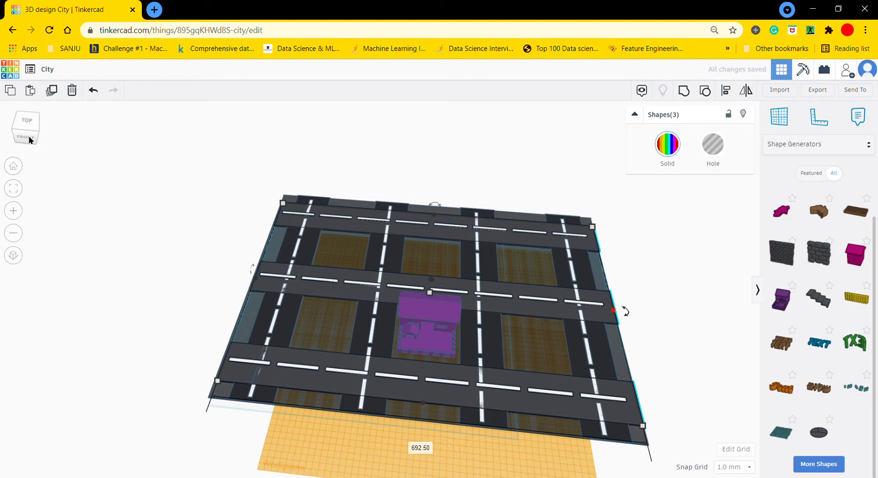
{"action": "mouse_move", "coordinate": [28, 135]}
{"action": "left_mouse_down"}
{"action": "mouse_move", "coordinate": [13, 133]}
{"action": "mouse_move", "coordinate": [25, 134]}
{"action": "left_mouse_up"}
{"action": "left_click", "coordinate": [352, 331]}
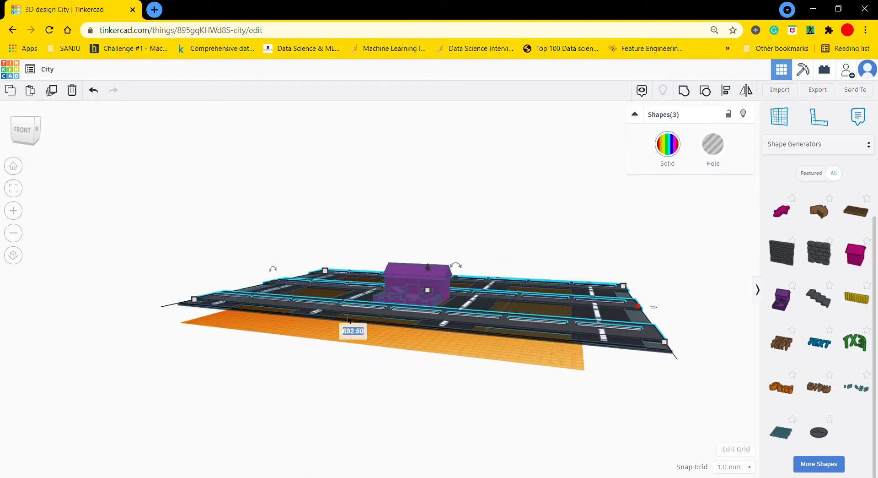
{"action": "type", "text": "700"}
{"action": "key", "text": "Return"}
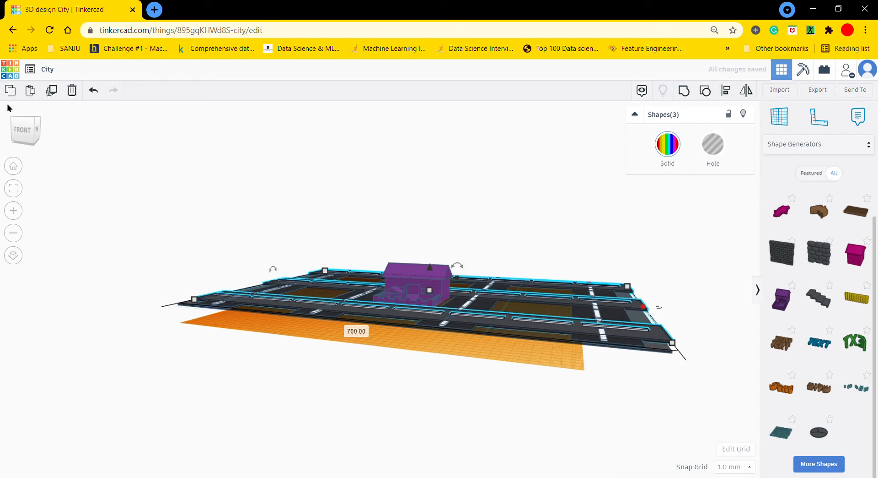
Extend the base slab beyond the rearmost crosswise road, setting its front-to-back size to 825 mm
{"action": "left_click", "coordinate": [23, 118]}
{"action": "left_click", "coordinate": [417, 402]}
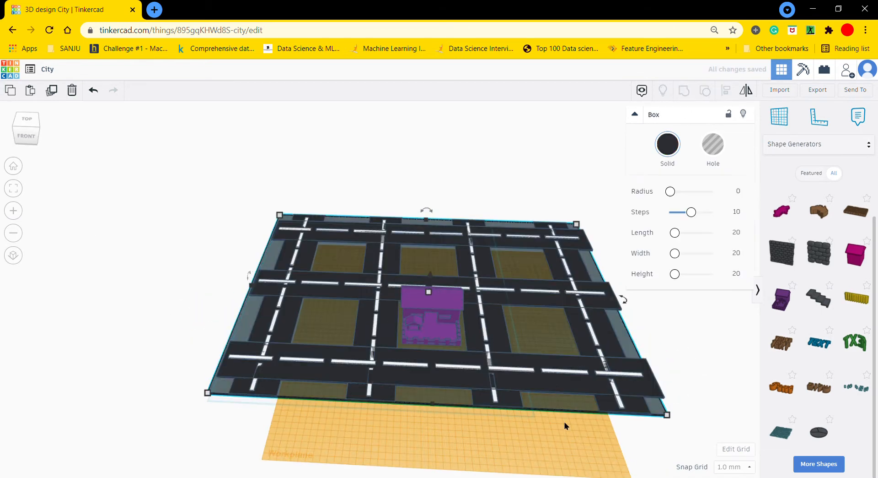
{"action": "left_click", "coordinate": [570, 451]}
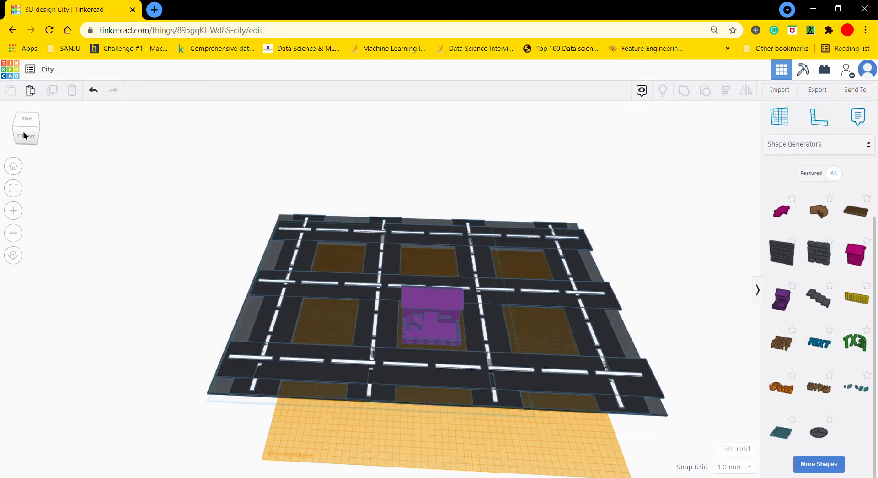
{"action": "left_click", "coordinate": [24, 135]}
{"action": "left_click", "coordinate": [386, 238]}
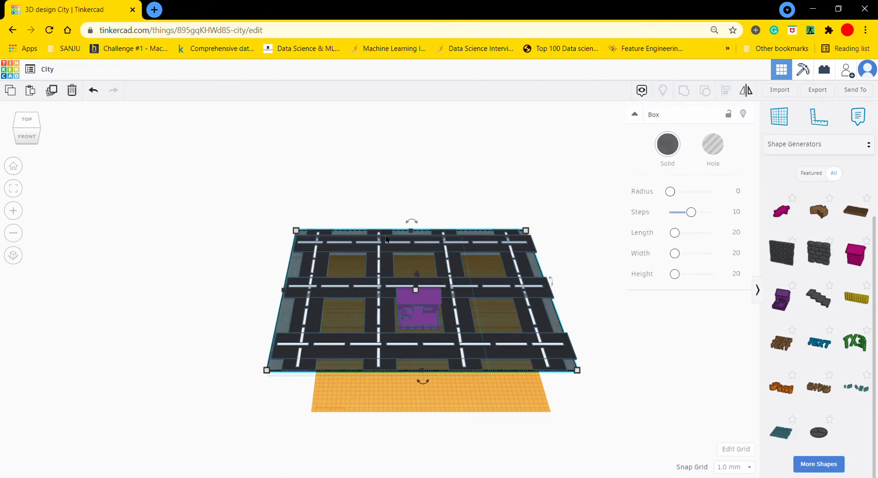
{"action": "left_click", "coordinate": [20, 190]}
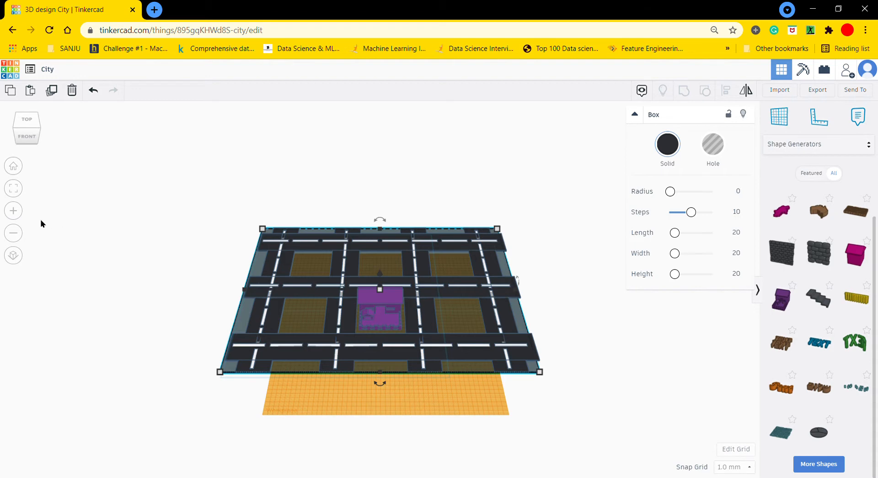
{"action": "scroll", "coordinate": [238, 349], "scroll_direction": "up", "scroll_amount": 3}
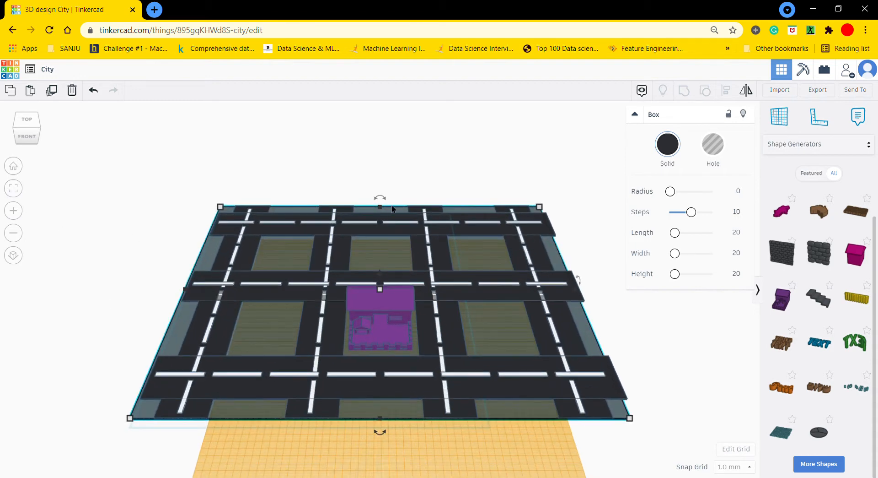
{"action": "left_click_drag", "start_coordinate": [380, 207], "coordinate": [382, 158]}
{"action": "left_click", "coordinate": [614, 251]}
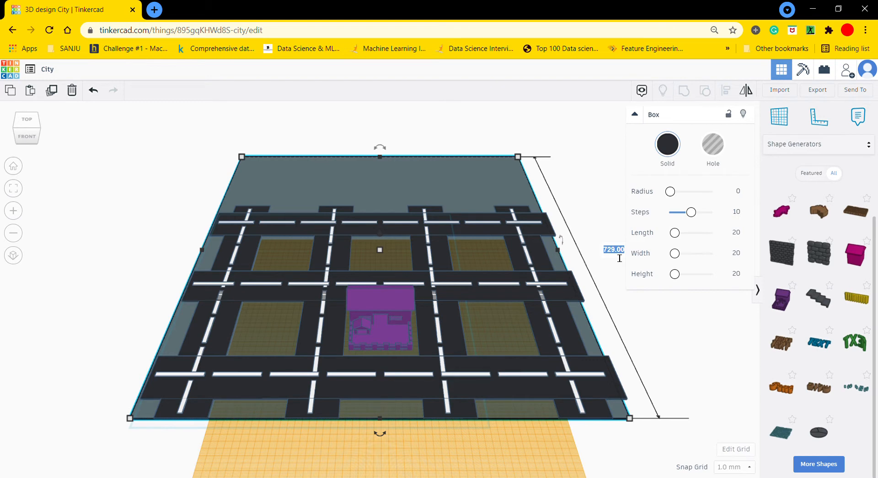
{"action": "type", "text": "825"}
{"action": "key", "text": "Return"}
{"action": "left_click", "coordinate": [666, 352]}
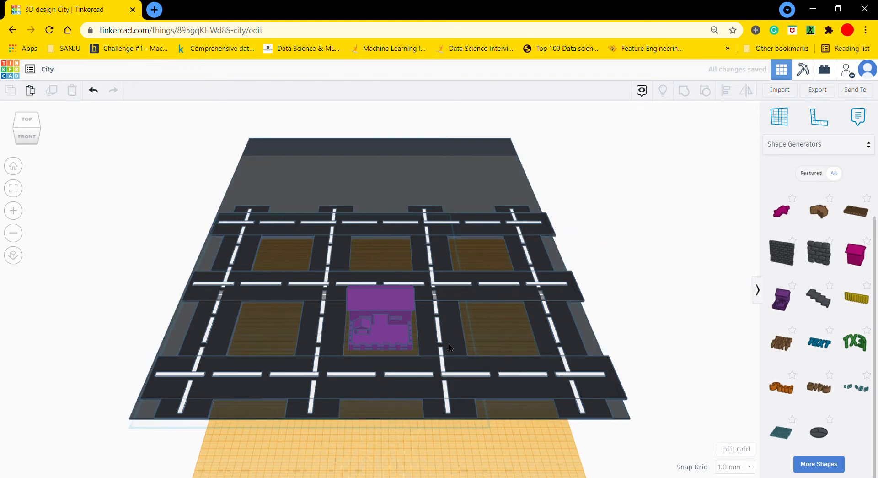
Set the base slab's front-to-back size to 750 mm
{"action": "left_click", "coordinate": [386, 228]}
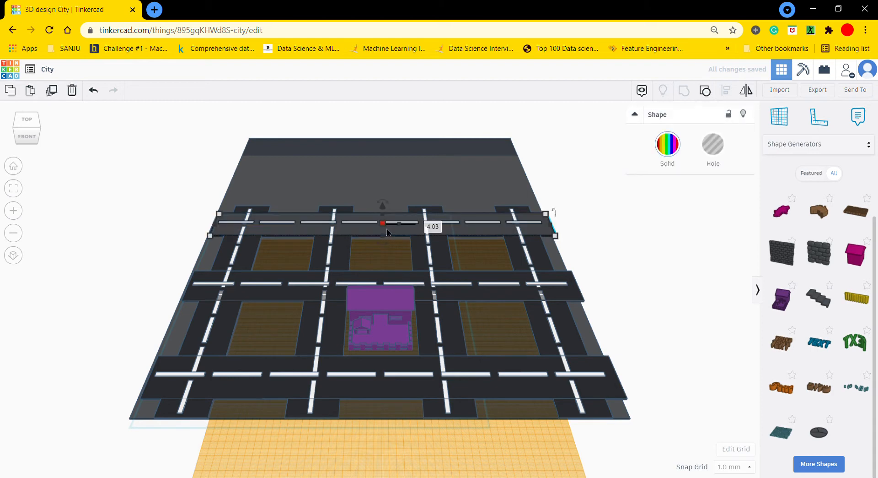
{"action": "left_click", "coordinate": [358, 173]}
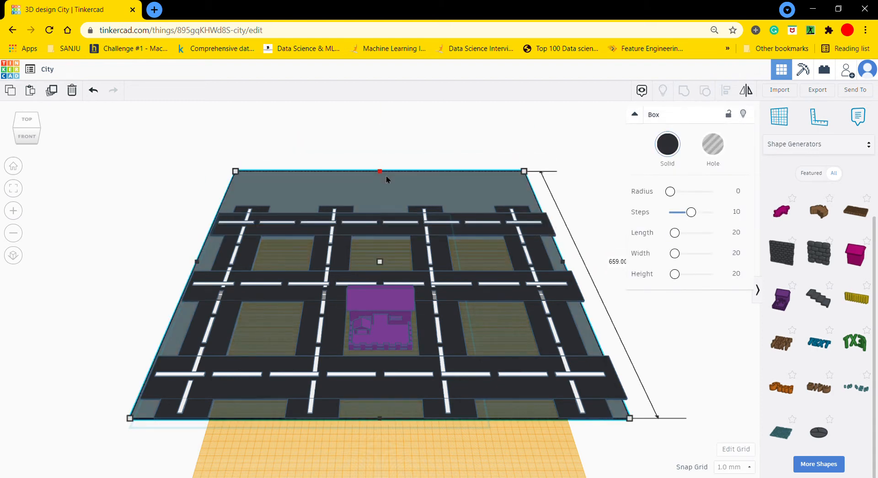
{"action": "left_click", "coordinate": [624, 264]}
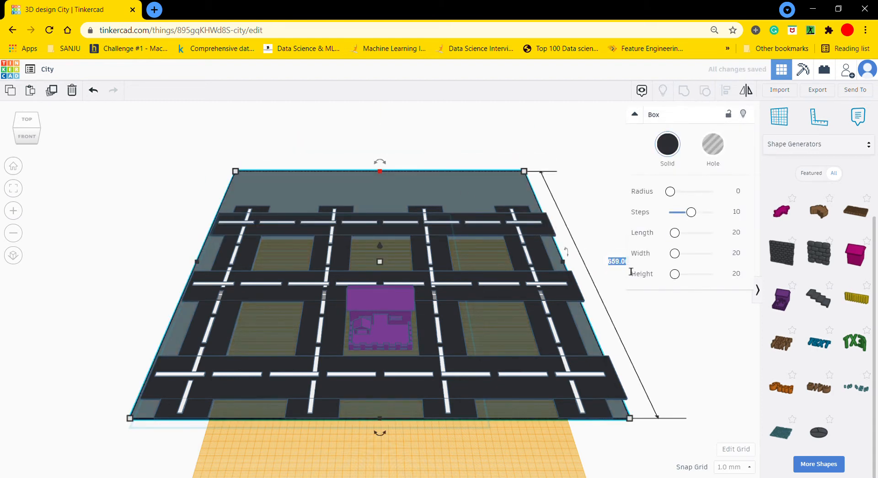
{"action": "type", "text": "75"}
{"action": "key", "text": "Return"}
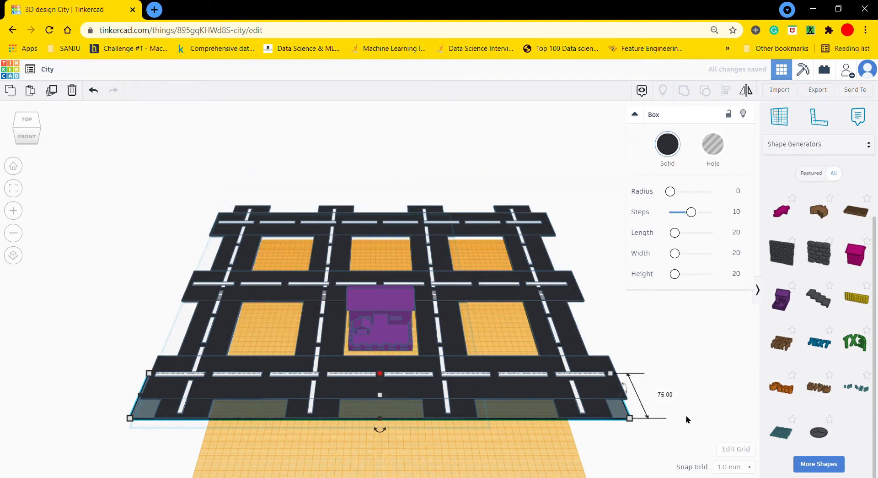
{"action": "left_click", "coordinate": [671, 398]}
{"action": "type", "text": "750"}
{"action": "key", "text": "Return"}
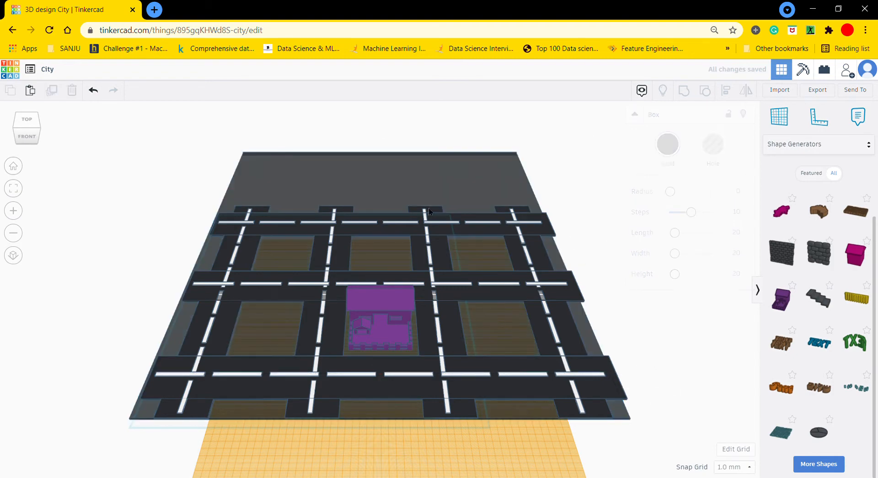
Duplicate the rearmost crosswise road and move the copy back until only a narrow strip of slab remains behind it
{"action": "left_click", "coordinate": [488, 231]}
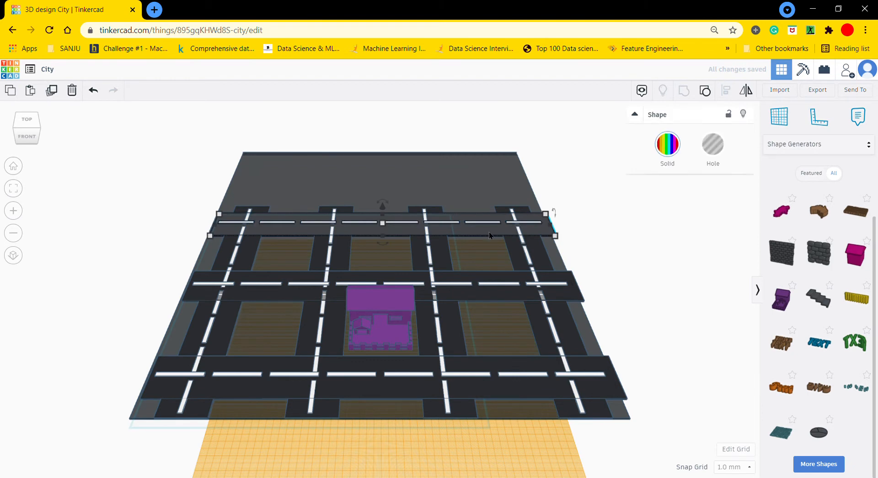
{"action": "left_click_drag", "start_coordinate": [490, 232], "coordinate": [486, 229]}
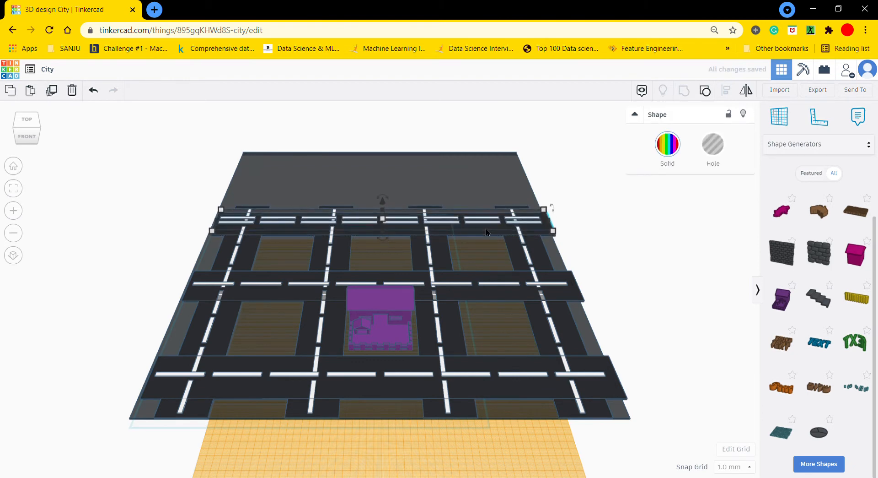
{"action": "key", "text": "Up"}
{"action": "key", "text": "Up"}
{"action": "key", "text": "Up"}
{"action": "key", "text": "Up"}
{"action": "key", "text": "Up"}
{"action": "key", "text": "Up"}
{"action": "key", "text": "Up"}
{"action": "key", "text": "Up"}
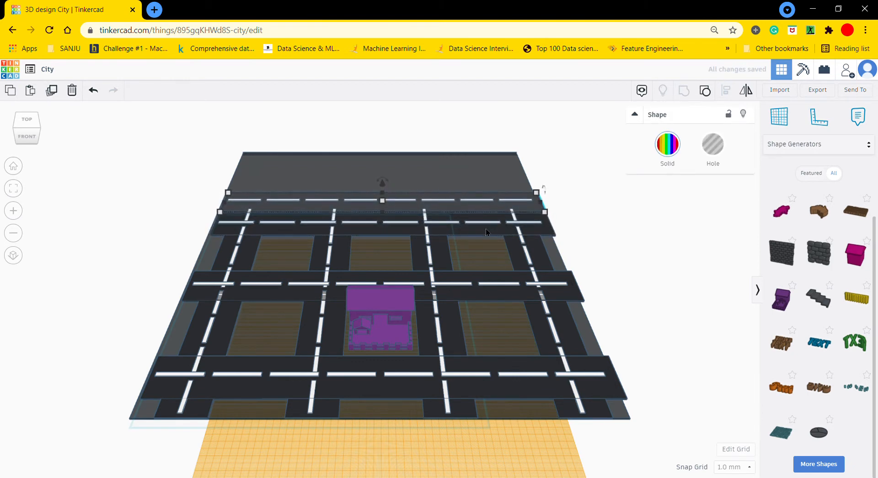
{"action": "key", "text": "Up"}
{"action": "key", "text": "Up"}
{"action": "key", "text": "Up"}
{"action": "key", "text": "Up"}
{"action": "key", "text": "Up"}
{"action": "key", "text": "Up"}
{"action": "key", "text": "Up"}
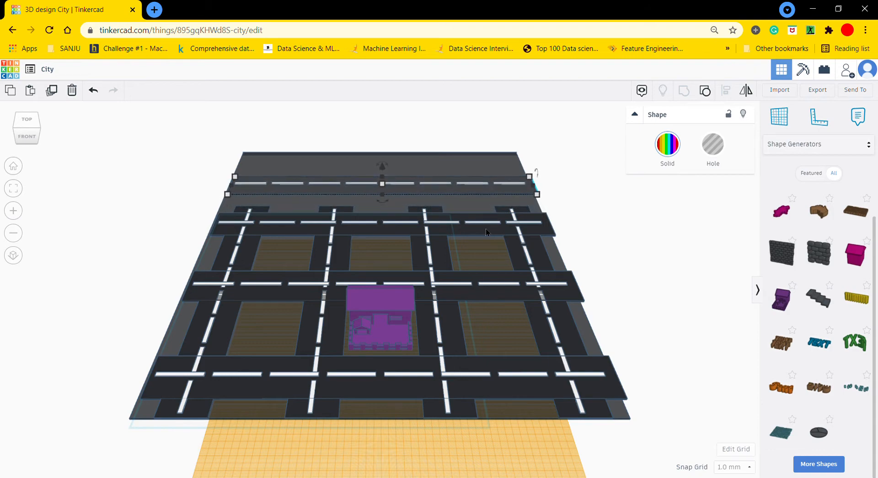
{"action": "key", "text": "Up"}
{"action": "key", "text": "Up"}
{"action": "key", "text": "Up"}
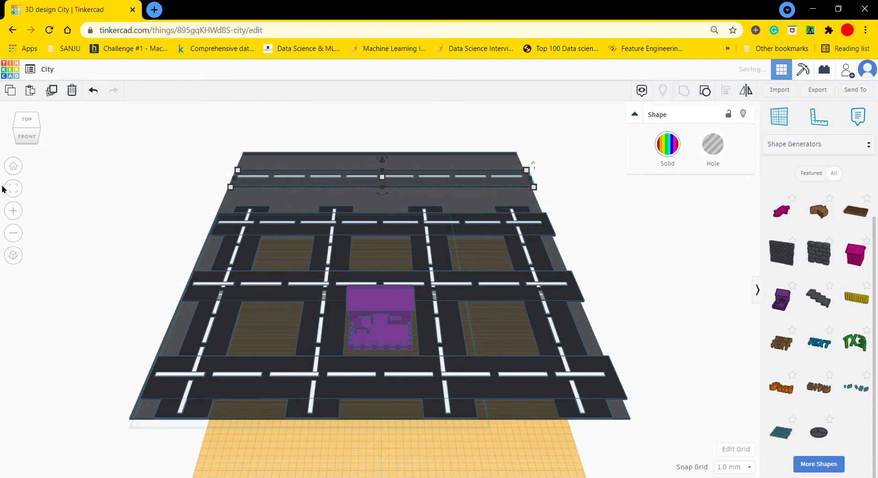
{"action": "left_click", "coordinate": [13, 188]}
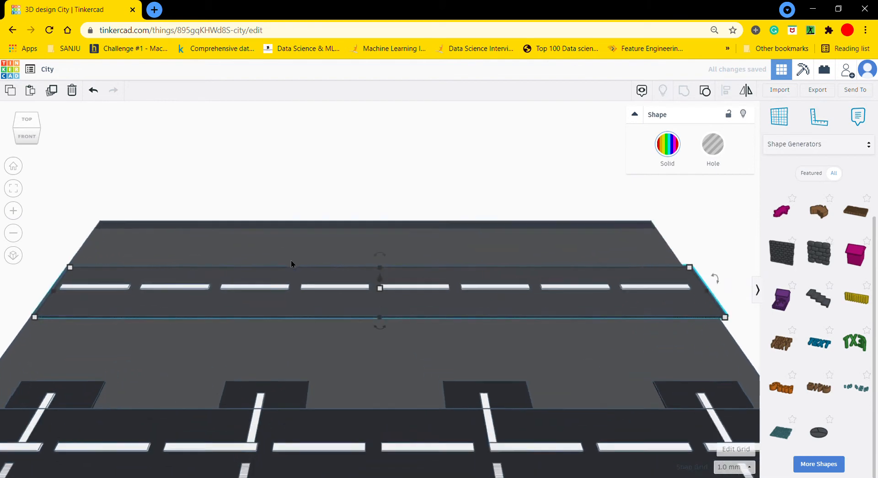
{"action": "key", "text": "Up"}
{"action": "key", "text": "Up"}
{"action": "key", "text": "Up"}
{"action": "key", "text": "Up"}
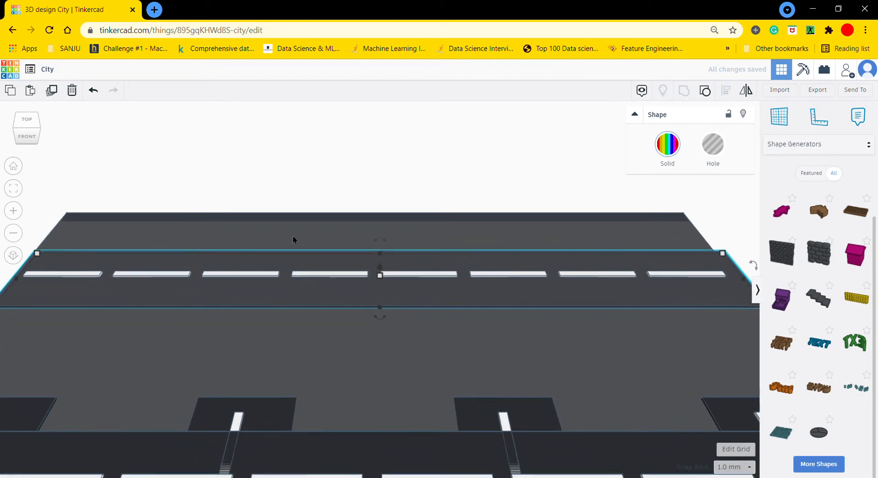
{"action": "key", "text": "Up"}
{"action": "key", "text": "Up"}
{"action": "key", "text": "Up"}
{"action": "key", "text": "Up"}
{"action": "key", "text": "Up"}
{"action": "key", "text": "Up"}
{"action": "key", "text": "Up"}
{"action": "key", "text": "Up"}
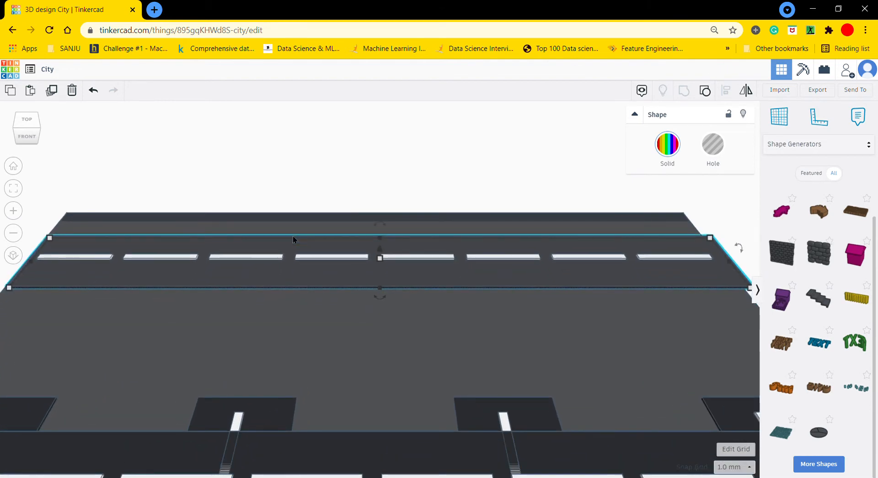
Stretch all four lengthwise roads together to the slab's rear edge, making them about 745 mm long
{"action": "scroll", "coordinate": [435, 312], "scroll_direction": "down", "scroll_amount": 3}
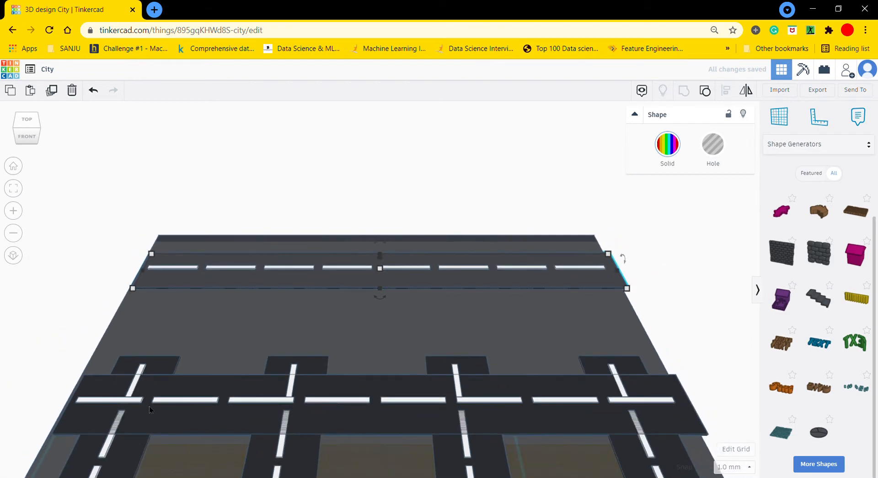
{"action": "left_click", "coordinate": [161, 371]}
{"action": "left_click", "coordinate": [310, 369], "text": "shift"}
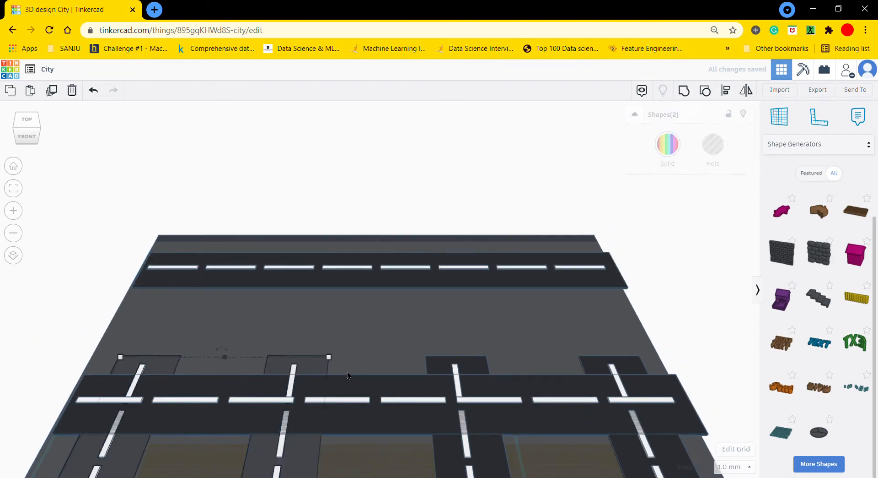
{"action": "left_click", "coordinate": [473, 360], "text": "shift"}
{"action": "left_click", "coordinate": [624, 361], "text": "shift"}
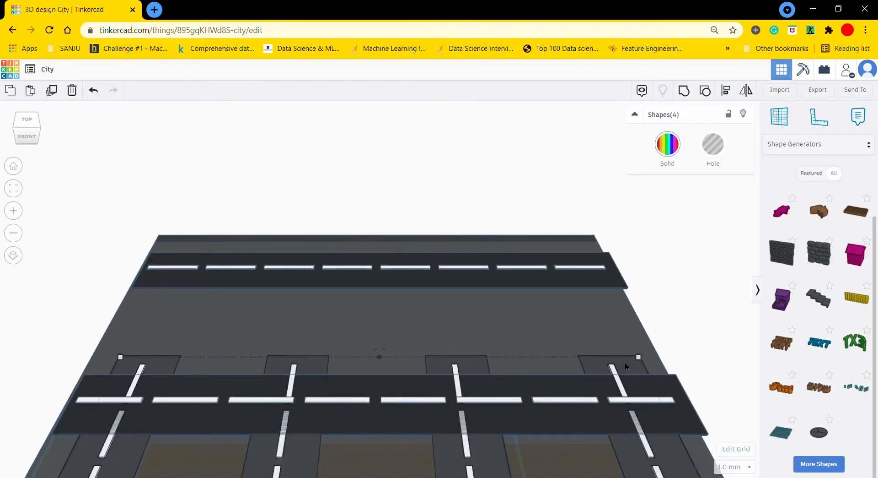
{"action": "left_click_drag", "start_coordinate": [380, 360], "coordinate": [386, 238]}
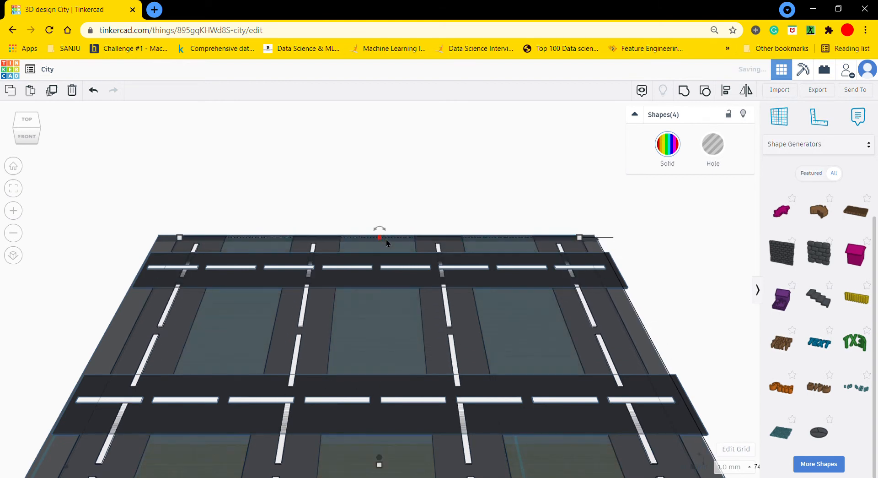
{"action": "scroll", "coordinate": [687, 202], "scroll_direction": "down", "scroll_amount": 2}
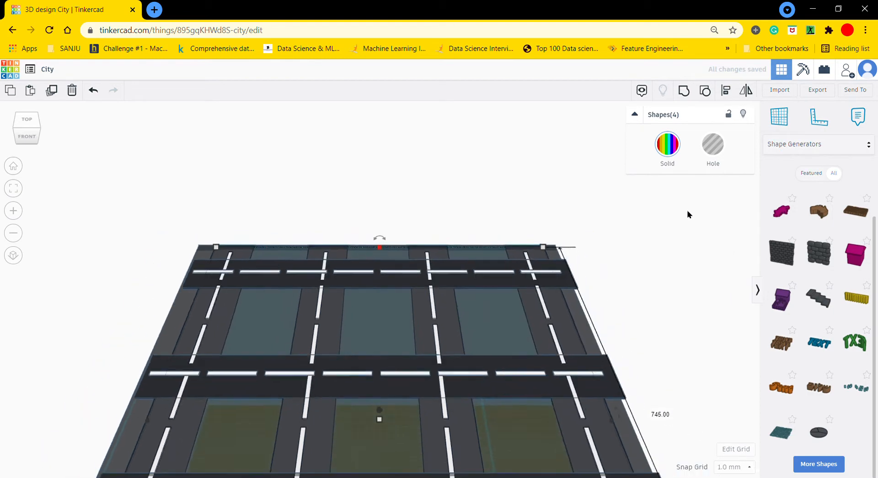
{"action": "left_click", "coordinate": [559, 254]}
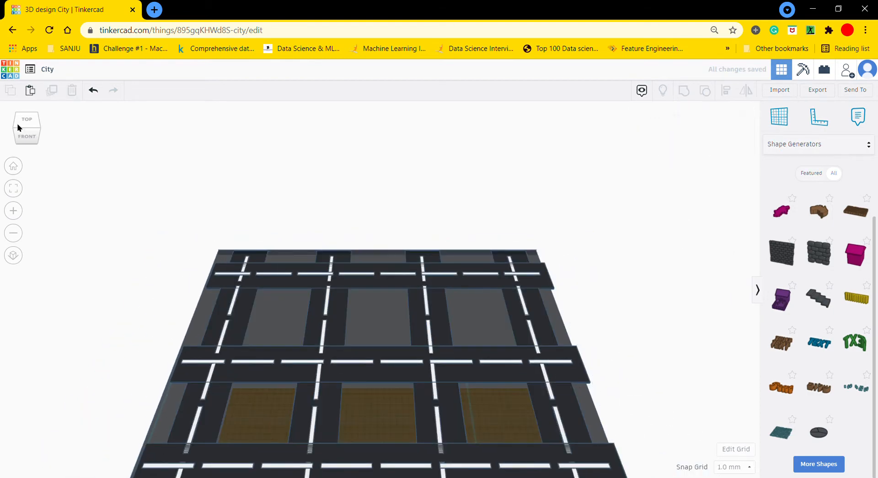
{"action": "left_click_drag", "start_coordinate": [20, 127], "coordinate": [38, 128]}
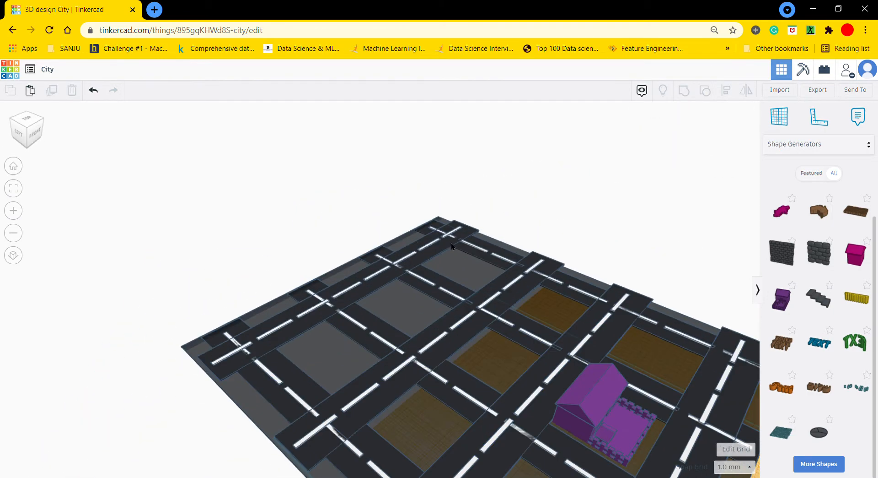
{"action": "scroll", "coordinate": [430, 248], "scroll_direction": "down", "scroll_amount": 3}
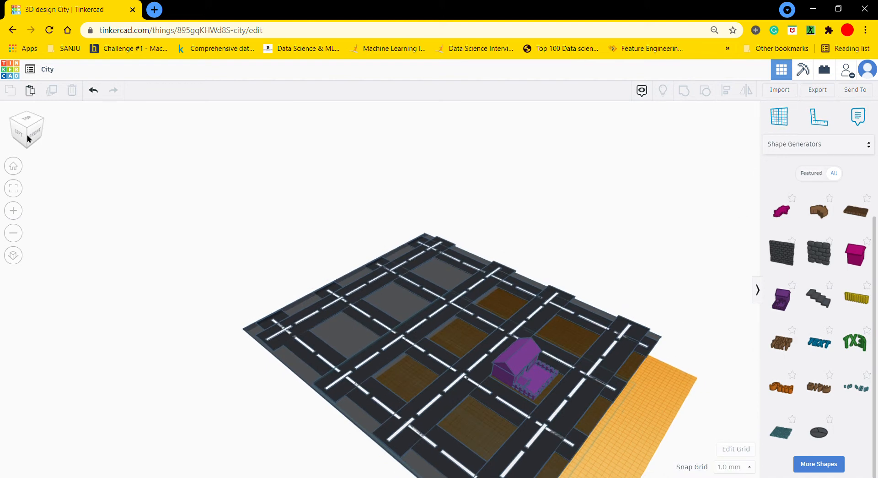
{"action": "left_click_drag", "start_coordinate": [27, 138], "coordinate": [18, 144]}
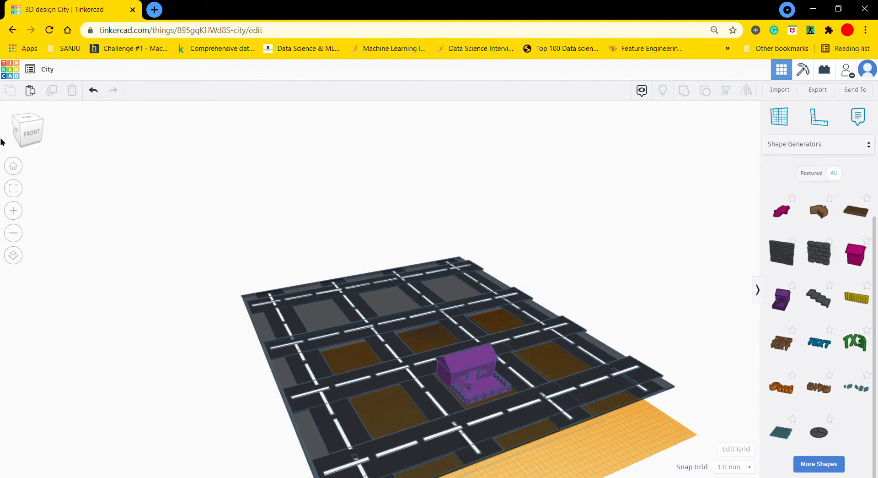
{"action": "left_click", "coordinate": [37, 121]}
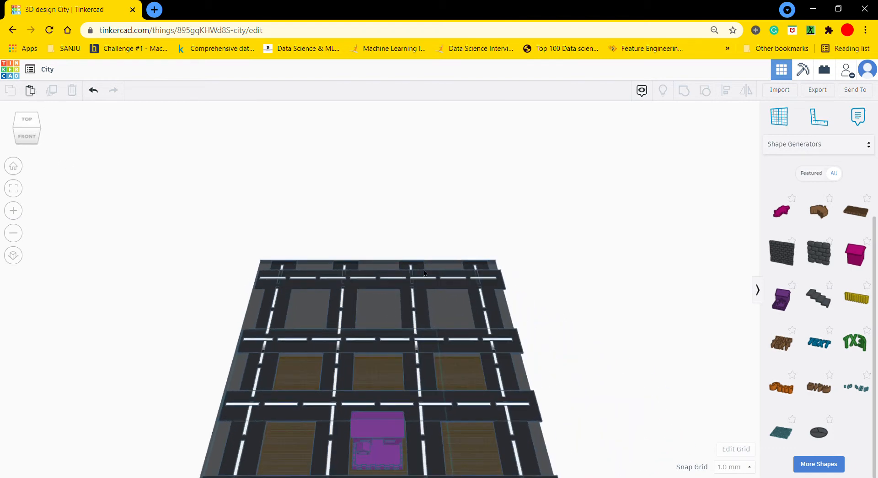
Change the colour of the purple house in the front row's middle block to red
{"action": "left_click", "coordinate": [382, 441]}
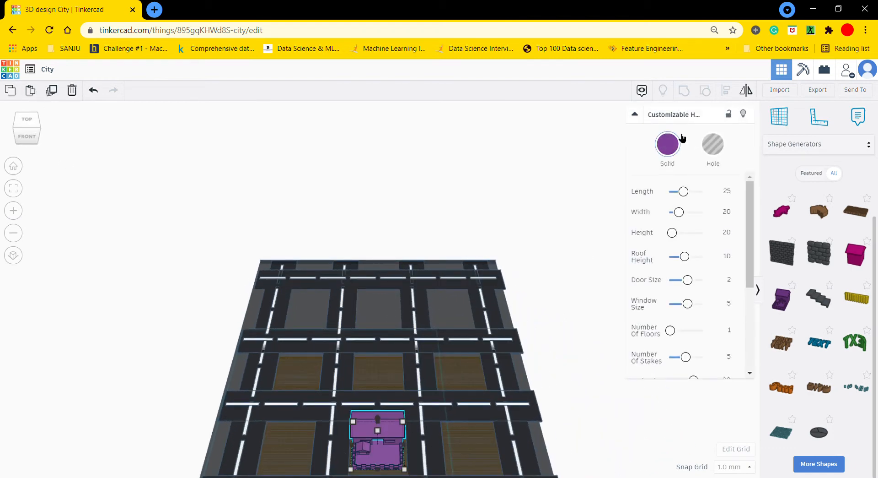
{"action": "left_click", "coordinate": [667, 144]}
{"action": "left_click", "coordinate": [657, 215]}
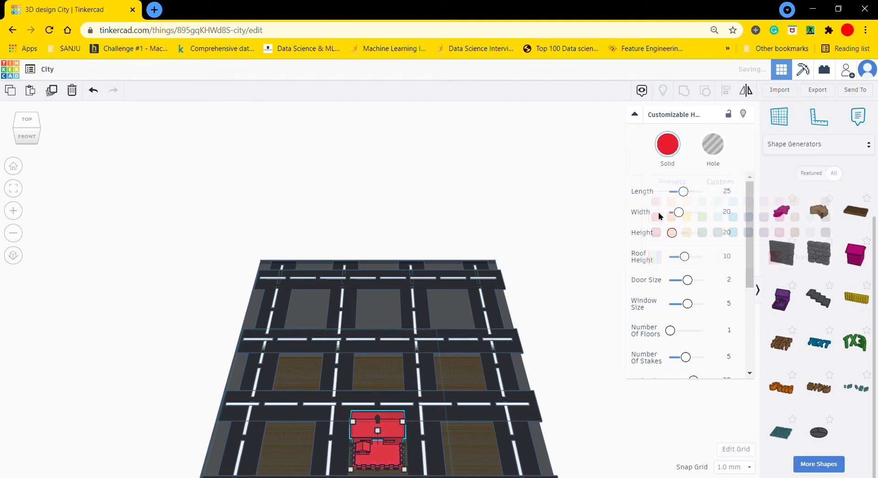
{"action": "scroll", "coordinate": [682, 275], "scroll_direction": "down", "scroll_amount": 3}
Place a duplicate of the red house in the front row's left block and colour it dark blue
{"action": "left_click", "coordinate": [392, 422]}
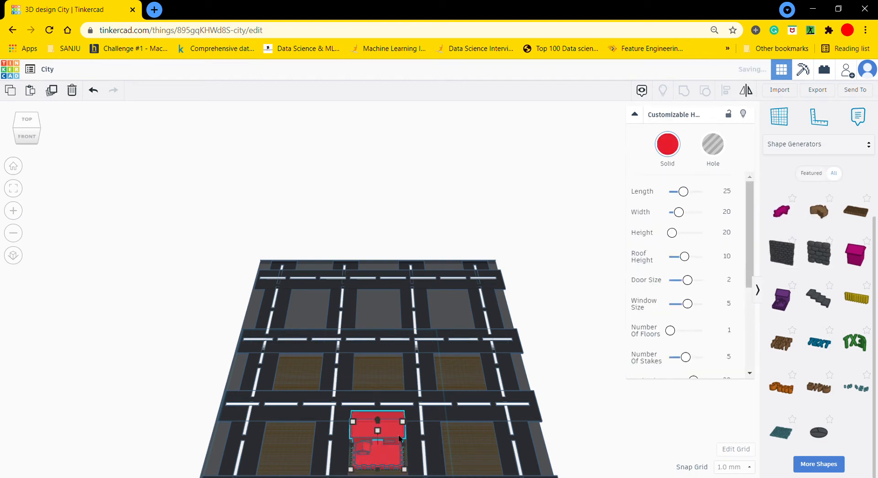
{"action": "key", "text": "Left"}
{"action": "key", "text": "Left"}
{"action": "key", "text": "Left"}
{"action": "key", "text": "Left"}
{"action": "key", "text": "Left"}
{"action": "key", "text": "Left"}
{"action": "key", "text": "Left"}
{"action": "key", "text": "Left"}
{"action": "key", "text": "Left"}
{"action": "key", "text": "Left"}
{"action": "key", "text": "Left"}
{"action": "key", "text": "Left"}
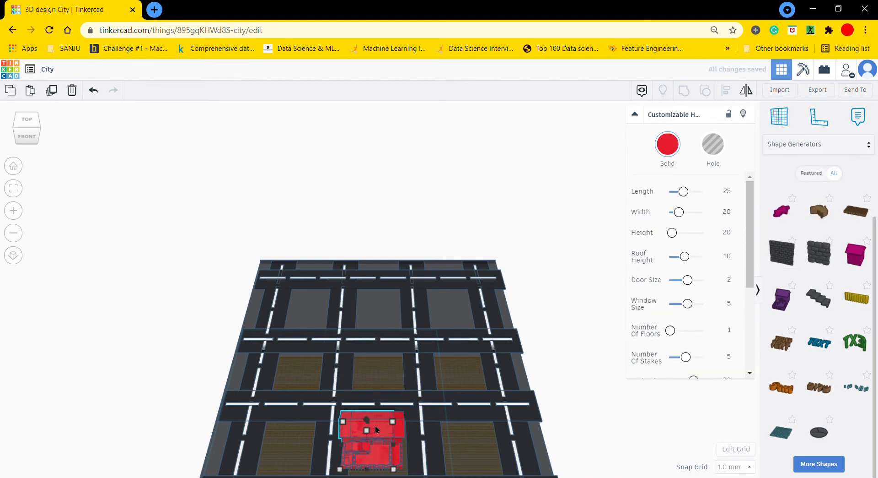
{"action": "key", "text": "Left"}
{"action": "key", "text": "Left"}
{"action": "key", "text": "Left"}
{"action": "key", "text": "Left"}
{"action": "key", "text": "Left"}
{"action": "key", "text": "Left"}
{"action": "key", "text": "Left"}
{"action": "key", "text": "Left"}
{"action": "key", "text": "Left"}
{"action": "key", "text": "Left"}
{"action": "key", "text": "Left"}
{"action": "key", "text": "Left"}
{"action": "key", "text": "Left"}
{"action": "key", "text": "Left"}
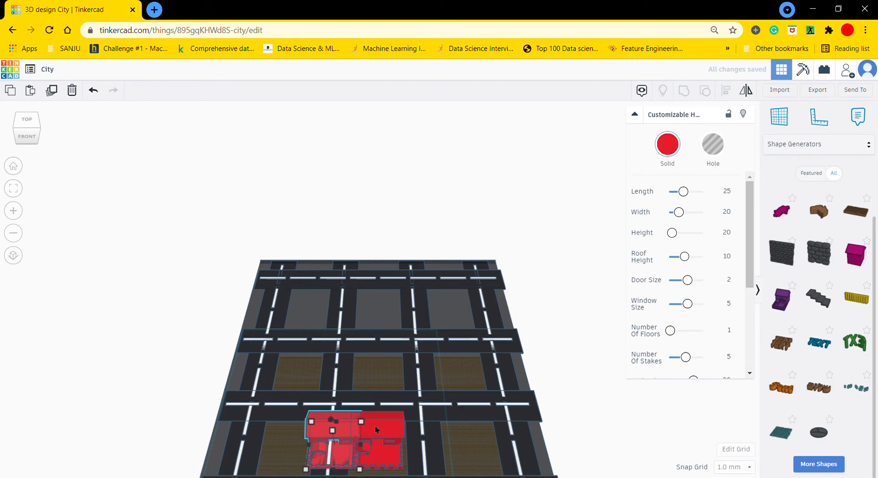
{"action": "key", "text": "Left"}
{"action": "key", "text": "Left"}
{"action": "key", "text": "Left"}
{"action": "key", "text": "Left"}
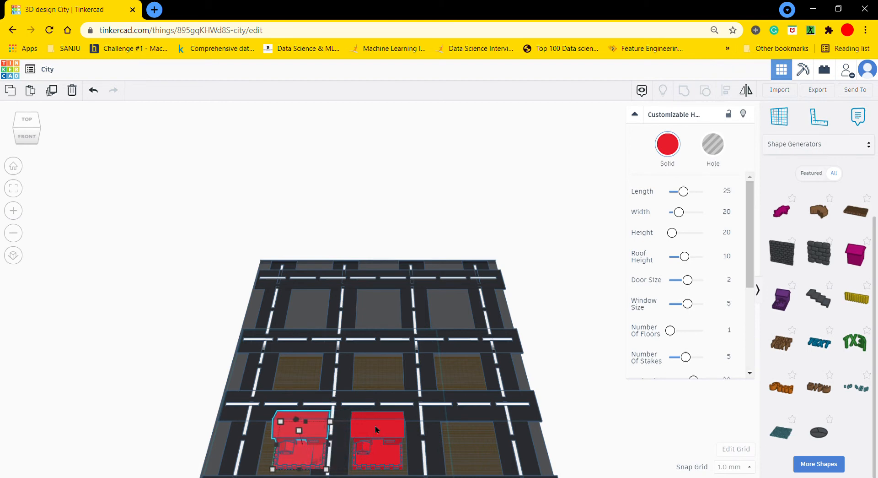
{"action": "key", "text": "Left"}
{"action": "key", "text": "Left"}
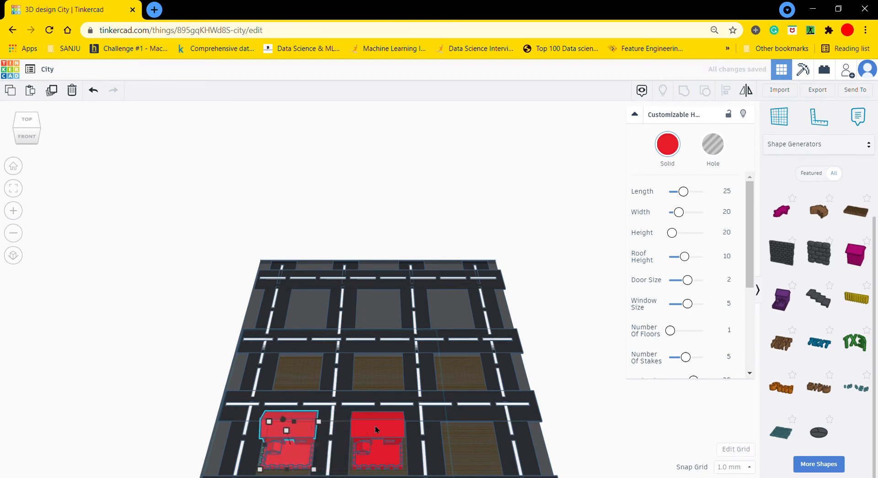
{"action": "left_click", "coordinate": [688, 159]}
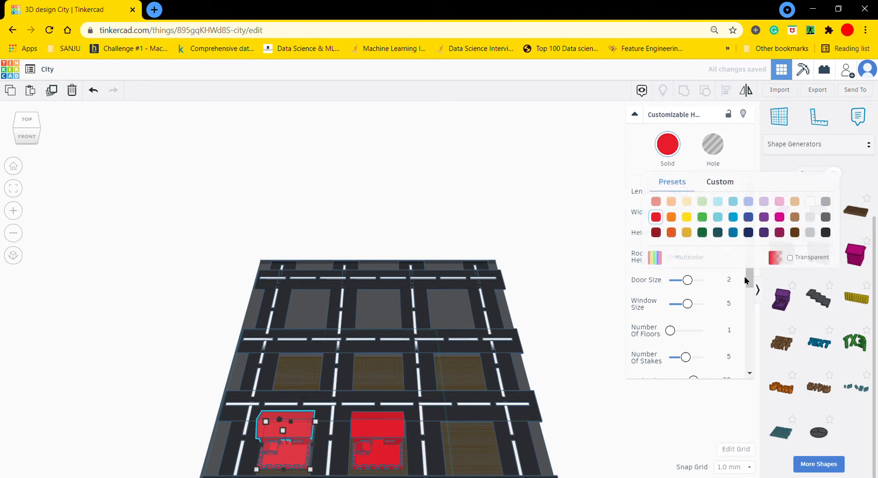
{"action": "left_click", "coordinate": [733, 233]}
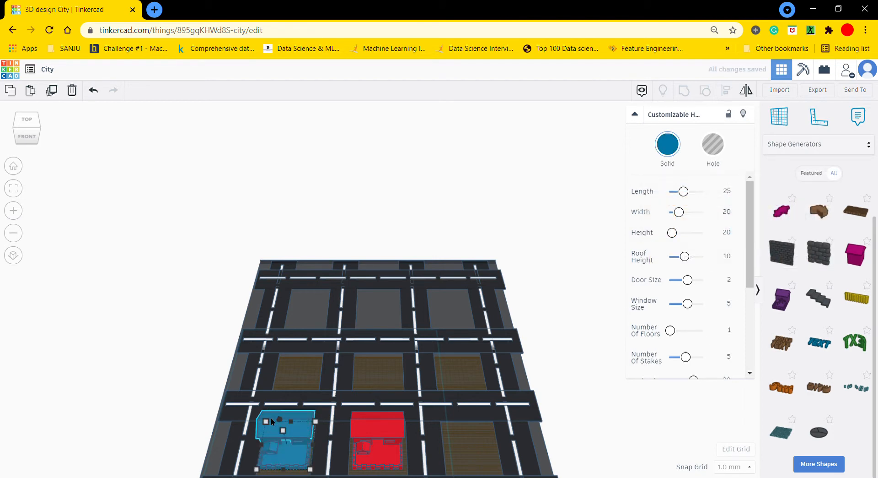
Duplicate the blue house and move the copy back along the slab's left edge, beside the crosswise road behind the front row
{"action": "key", "text": "ctrl+v"}
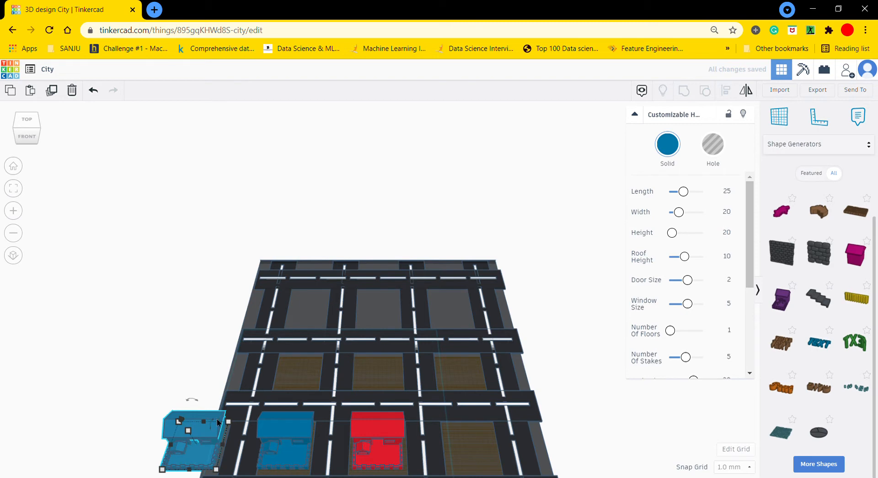
{"action": "key", "text": "Up"}
{"action": "key", "text": "Up"}
{"action": "key", "text": "Up"}
{"action": "key", "text": "Up"}
{"action": "key", "text": "Up"}
{"action": "key", "text": "Up"}
{"action": "key", "text": "Up"}
{"action": "key", "text": "Up"}
{"action": "key", "text": "Up"}
{"action": "key", "text": "Up"}
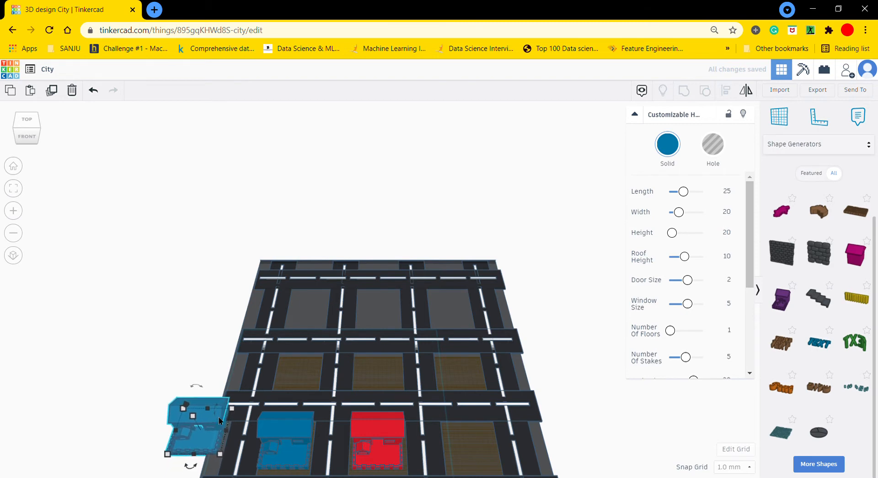
{"action": "key", "text": "Up"}
{"action": "key", "text": "Up"}
{"action": "key", "text": "Up"}
{"action": "key", "text": "Up"}
{"action": "key", "text": "Up"}
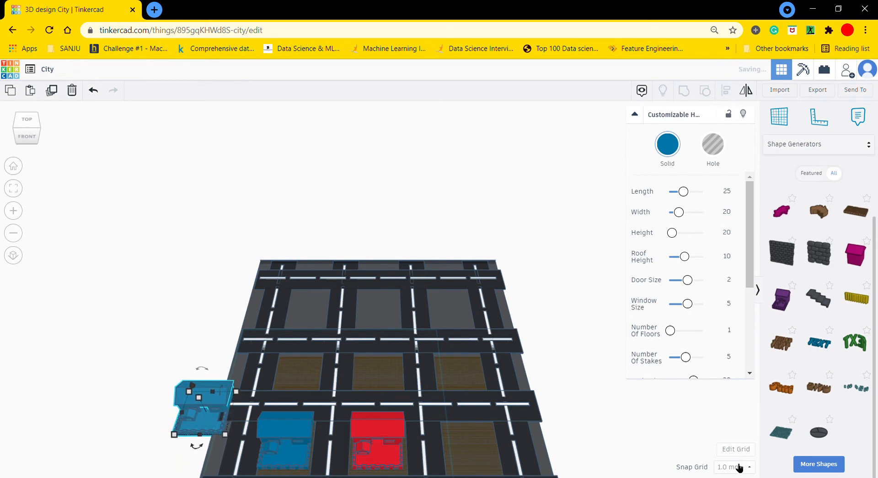
Set the snap grid to 2.0 mm and move the blue house copy back level with the middle row of blocks
{"action": "left_click", "coordinate": [735, 466]}
{"action": "left_click", "coordinate": [741, 451]}
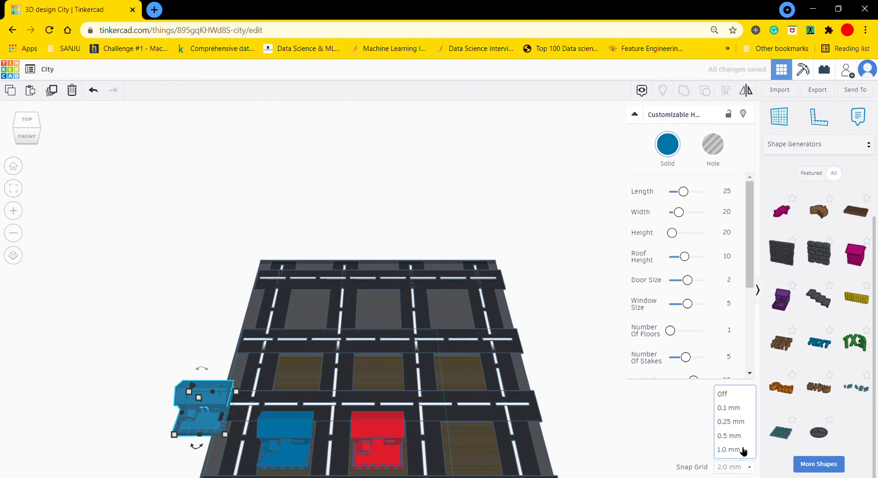
{"action": "key", "text": "Up"}
{"action": "key", "text": "Up"}
{"action": "key", "text": "Up"}
{"action": "key", "text": "Up"}
{"action": "key", "text": "Up"}
{"action": "key", "text": "Up"}
{"action": "key", "text": "Up"}
{"action": "key", "text": "Up"}
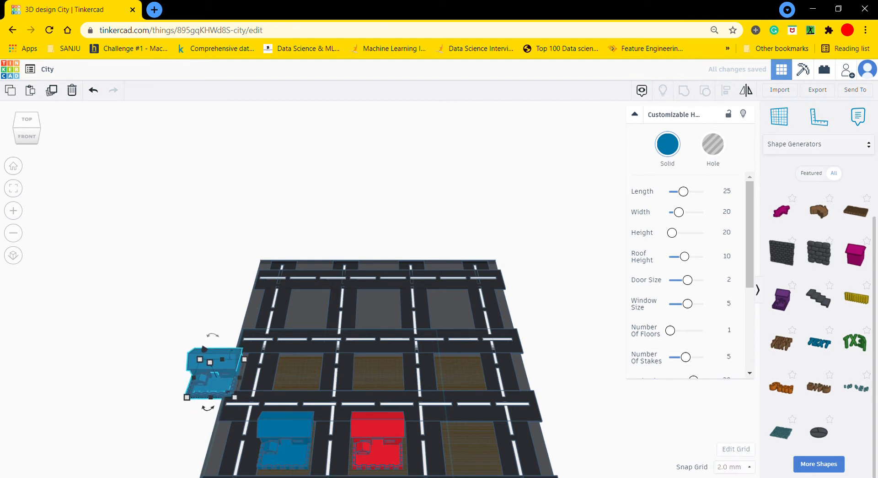
Move the house copy into the middle row's left block and colour it dark brown
{"action": "key", "text": "Right"}
{"action": "key", "text": "Right"}
{"action": "key", "text": "Right"}
{"action": "key", "text": "Right"}
{"action": "key", "text": "Right"}
{"action": "key", "text": "Right"}
{"action": "key", "text": "Right"}
{"action": "key", "text": "Right"}
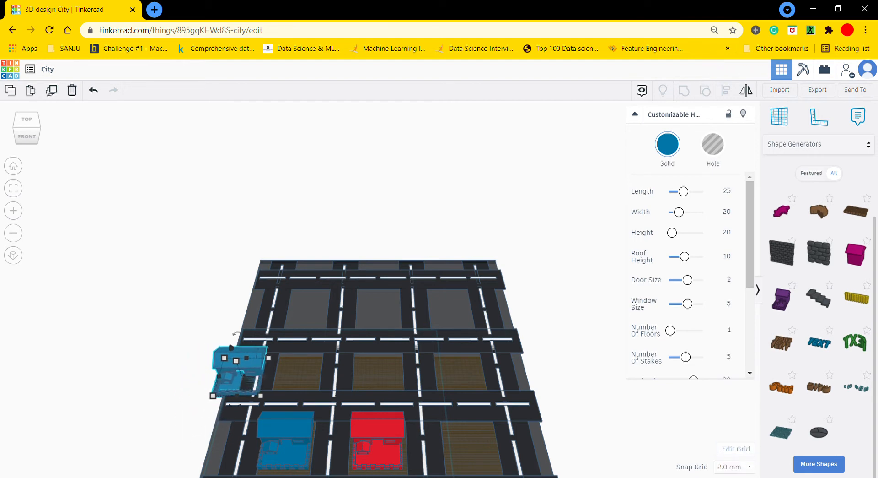
{"action": "key", "text": "Right"}
{"action": "key", "text": "Right"}
{"action": "key", "text": "Right"}
{"action": "key", "text": "Right"}
{"action": "key", "text": "Right"}
{"action": "key", "text": "Right"}
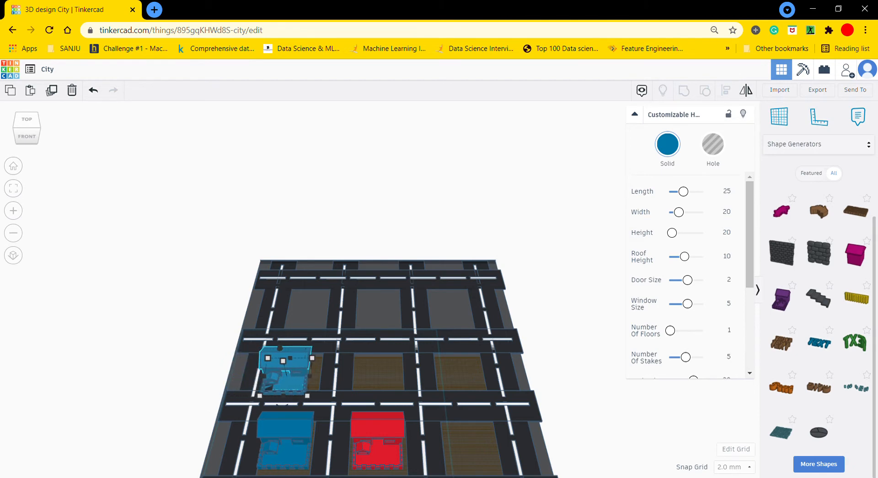
{"action": "key", "text": "Right"}
{"action": "key", "text": "Right"}
{"action": "key", "text": "Right"}
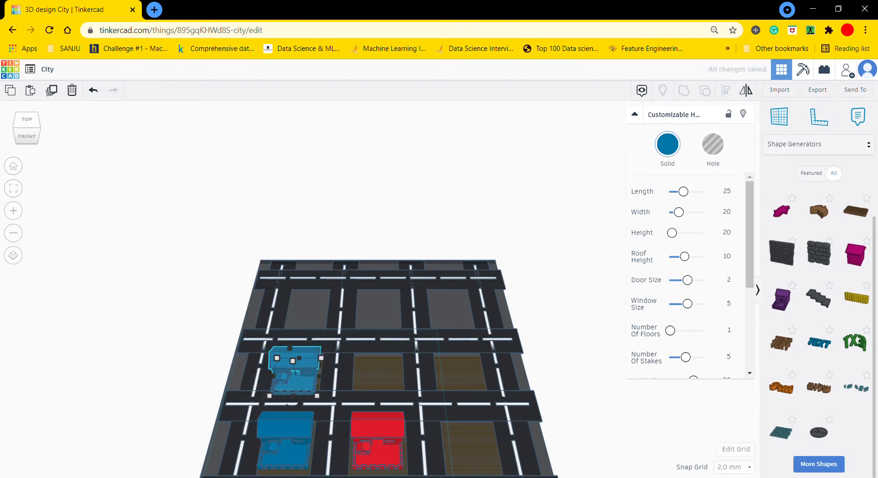
{"action": "key", "text": "Up"}
{"action": "key", "text": "Up"}
{"action": "key", "text": "Up"}
{"action": "key", "text": "Up"}
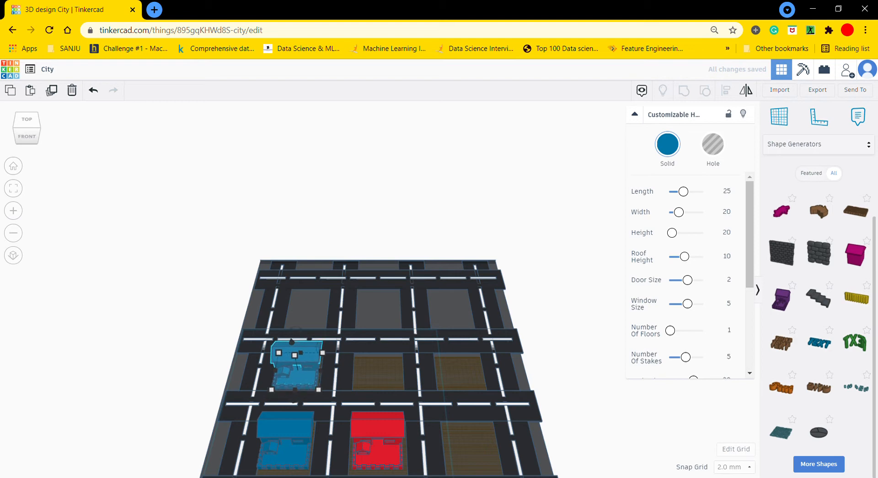
{"action": "left_click", "coordinate": [677, 141]}
{"action": "left_click", "coordinate": [795, 232]}
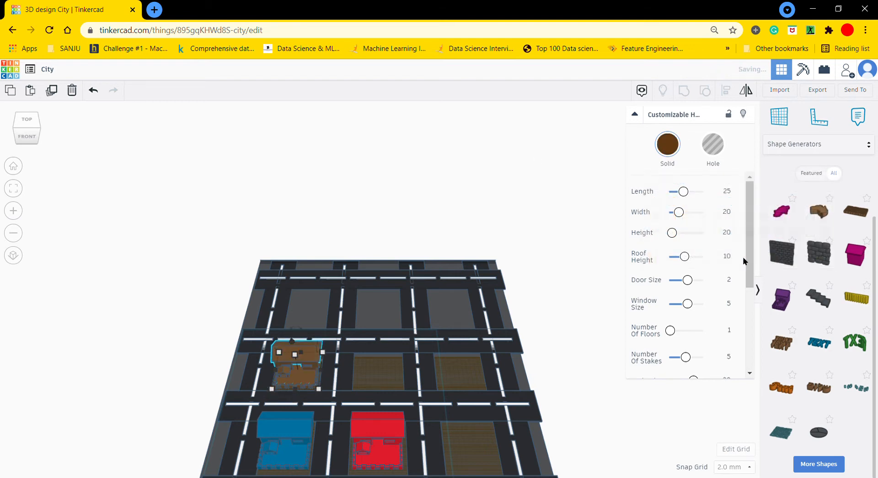
Duplicate the brown house into the rear row's left block and colour the copy orange
{"action": "key", "text": "ctrl+d"}
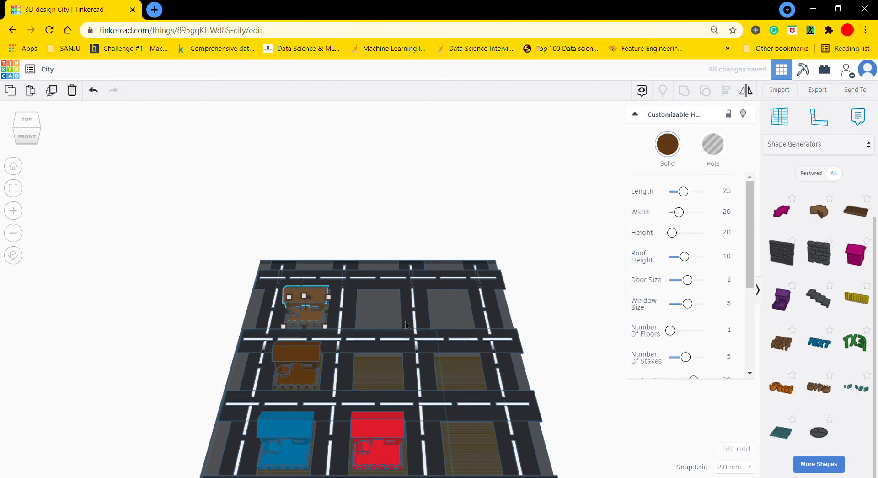
{"action": "left_click", "coordinate": [669, 151]}
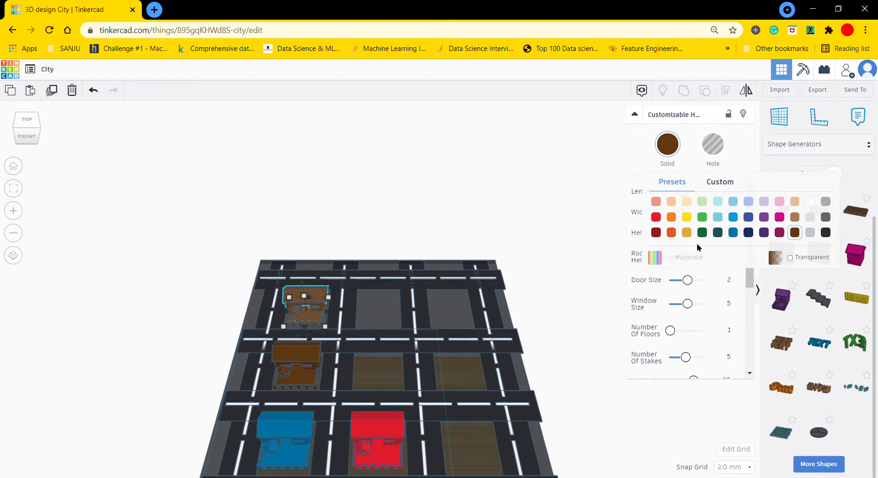
{"action": "left_click", "coordinate": [825, 232]}
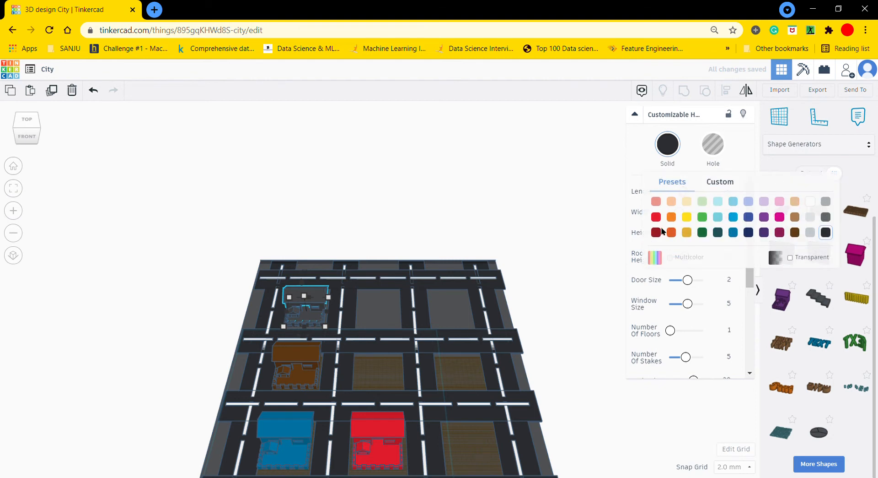
{"action": "left_click", "coordinate": [671, 217]}
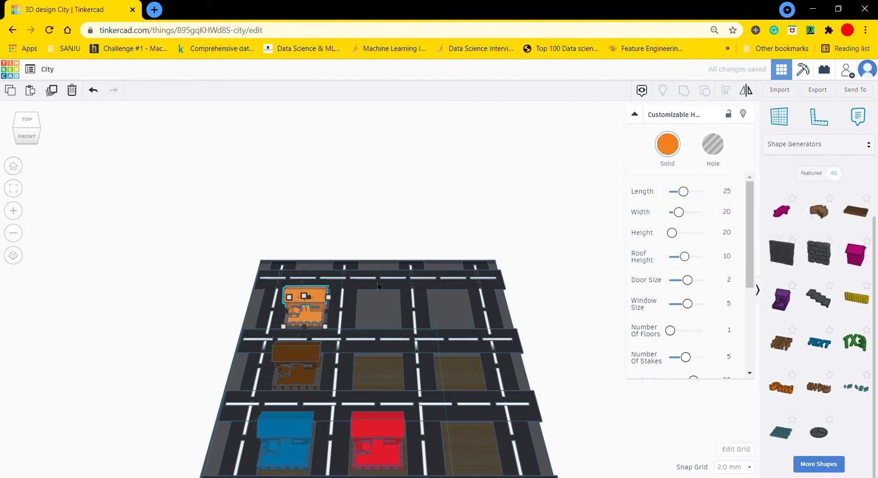
Duplicate the orange house and shift the copy to the right until it lines up with the middle column of blocks
{"action": "key", "text": "ctrl+v"}
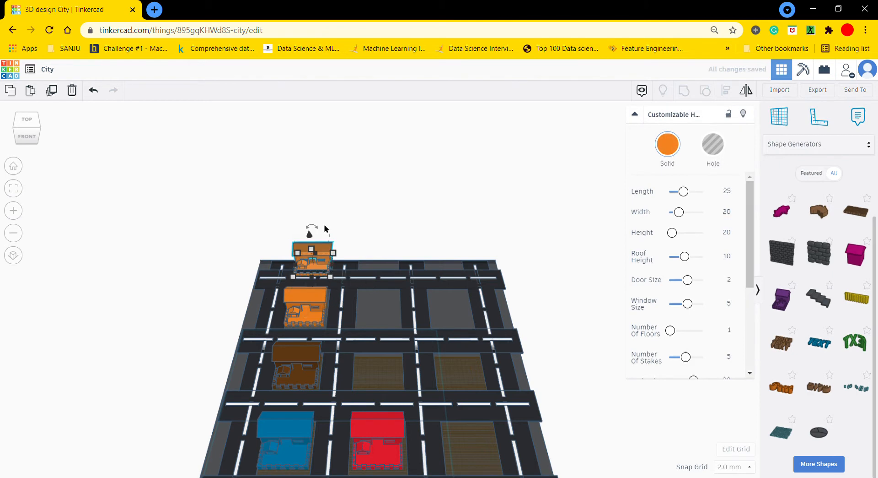
{"action": "key", "text": "Right"}
{"action": "key", "text": "Right"}
{"action": "key", "text": "Right"}
{"action": "key", "text": "Right"}
{"action": "key", "text": "Right"}
{"action": "key", "text": "Right"}
{"action": "key", "text": "Right"}
{"action": "key", "text": "Right"}
{"action": "key", "text": "Right"}
{"action": "key", "text": "Right"}
{"action": "key", "text": "Right"}
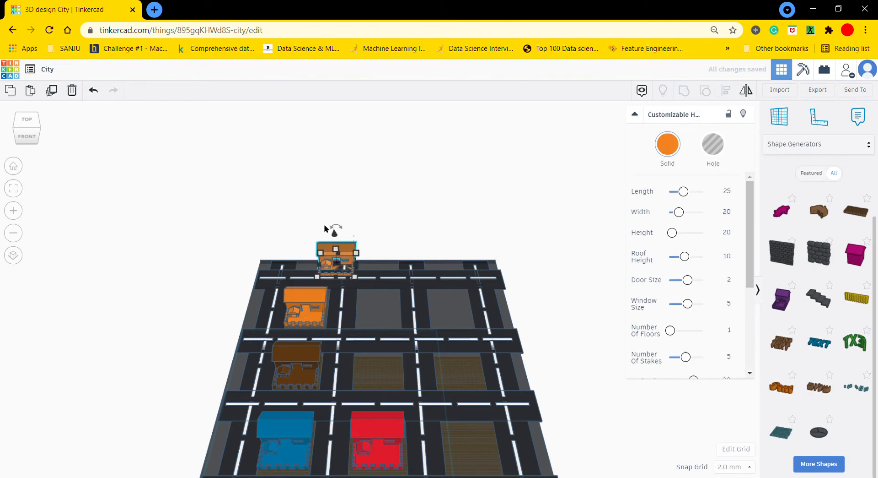
{"action": "key", "text": "Right"}
{"action": "key", "text": "Right"}
{"action": "key", "text": "Right"}
{"action": "key", "text": "Right"}
{"action": "key", "text": "Right"}
{"action": "key", "text": "Right"}
{"action": "key", "text": "Right"}
{"action": "key", "text": "Right"}
{"action": "key", "text": "Right"}
{"action": "key", "text": "Right"}
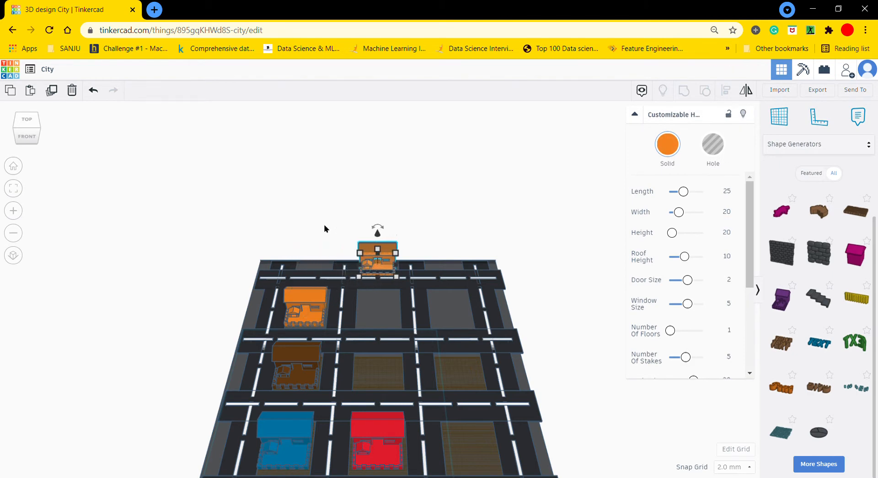
Move the orange house copy forward into the rear row's middle block and colour it green
{"action": "key", "text": "Down"}
{"action": "key", "text": "Down"}
{"action": "key", "text": "Down"}
{"action": "key", "text": "Down"}
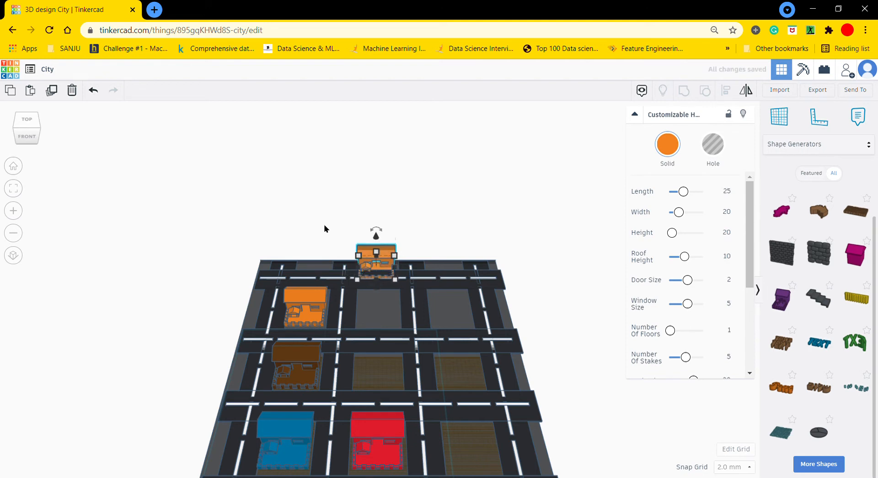
{"action": "key", "text": "Down"}
{"action": "key", "text": "Down"}
{"action": "key", "text": "Down"}
{"action": "key", "text": "Down"}
{"action": "key", "text": "Down"}
{"action": "key", "text": "Down"}
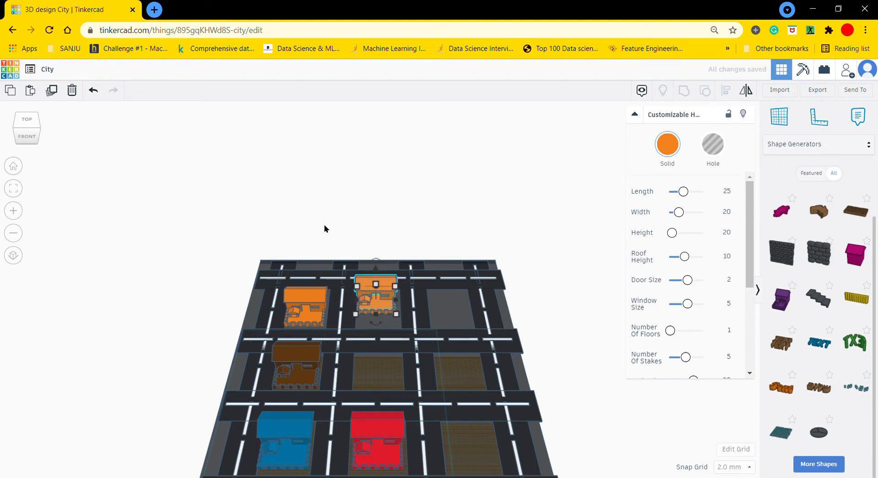
{"action": "key", "text": "Down"}
{"action": "key", "text": "Down"}
{"action": "key", "text": "Down"}
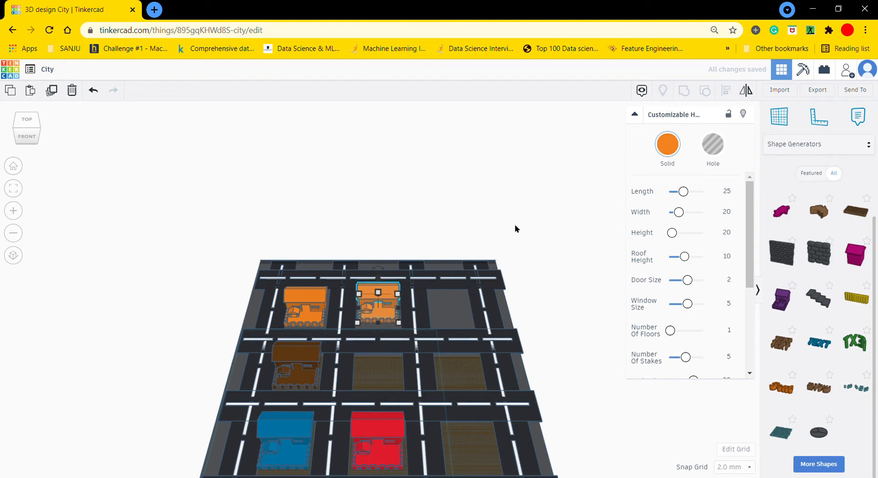
{"action": "left_click", "coordinate": [668, 147]}
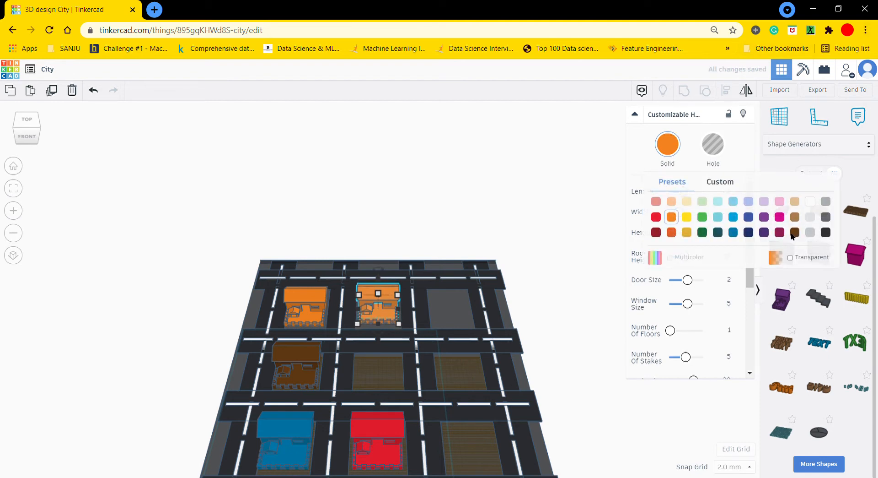
{"action": "left_click", "coordinate": [703, 217]}
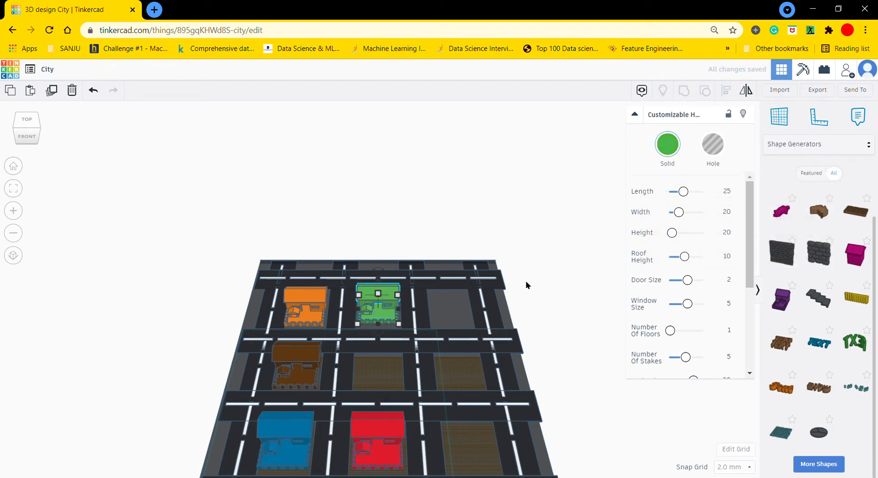
Duplicate the green house into the rear row's right block and colour the copy yellow
{"action": "key", "text": "ctrl+d"}
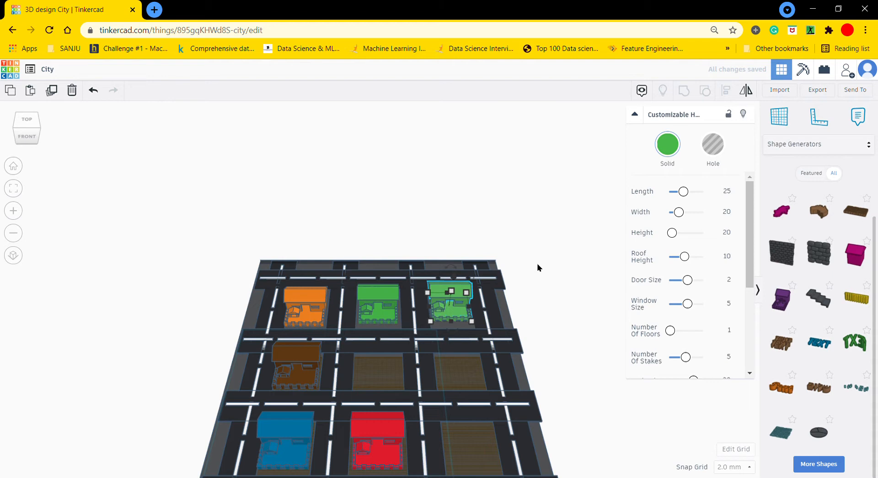
{"action": "left_click", "coordinate": [678, 147]}
{"action": "left_click", "coordinate": [693, 215]}
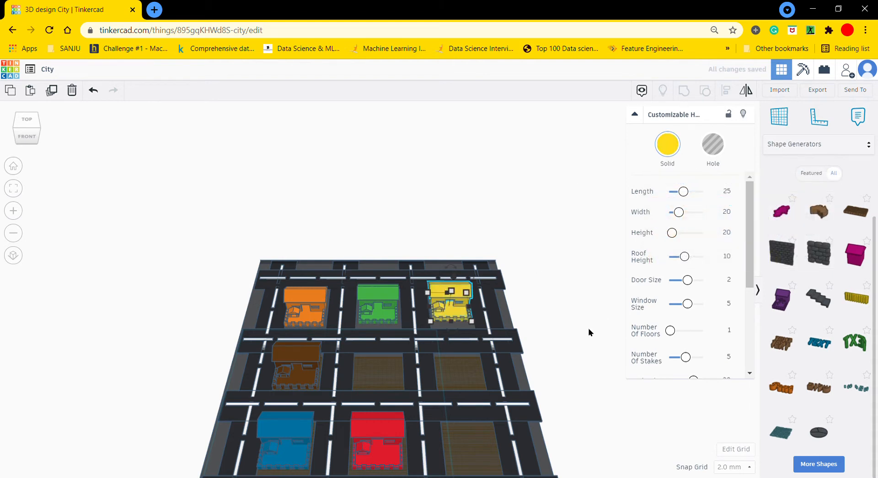
Duplicate the yellow house and move the copy into the middle row's right block
{"action": "key", "text": "ctrl+v"}
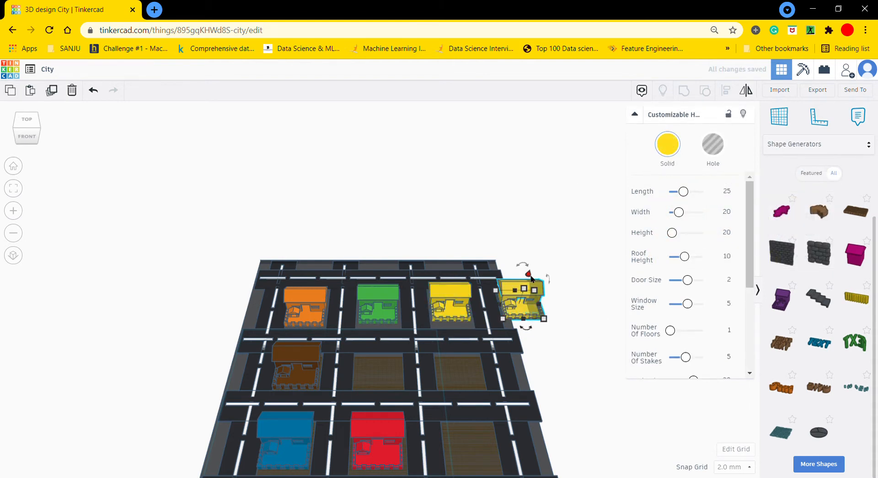
{"action": "left_click_drag", "start_coordinate": [524, 299], "coordinate": [465, 369]}
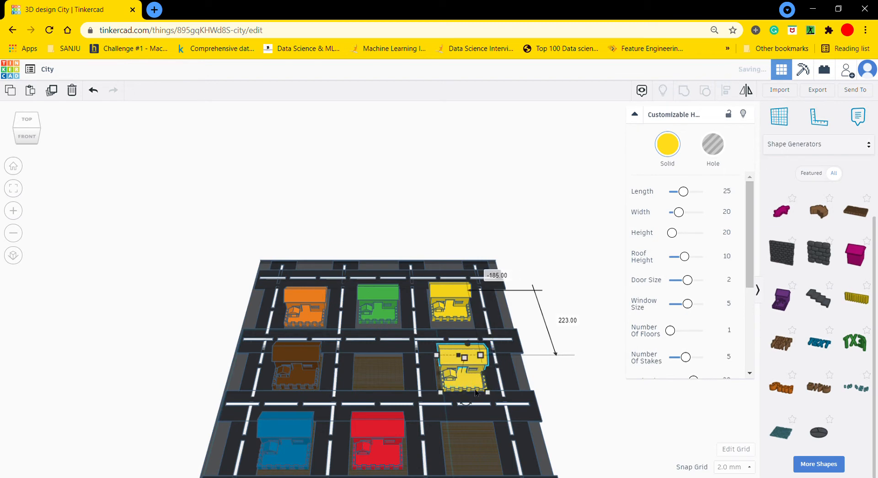
Colour the house in the middle row's right block dark purple and duplicate it into the front row's right block
{"action": "left_click", "coordinate": [673, 150]}
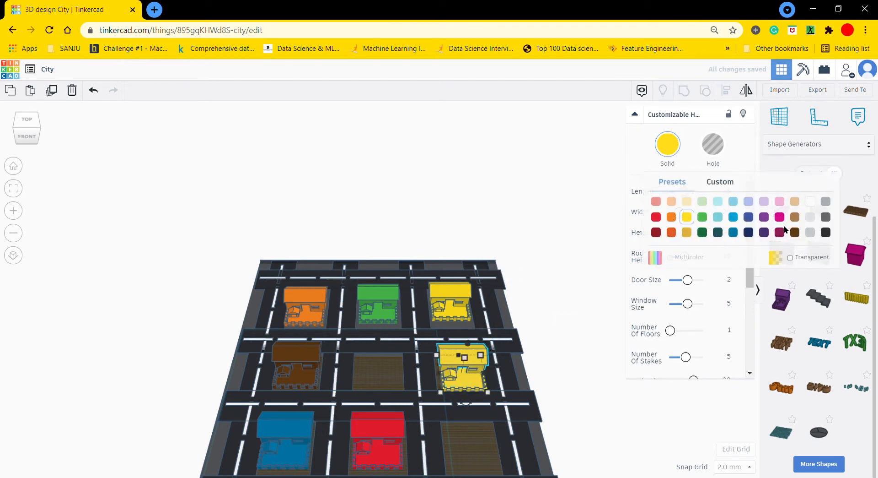
{"action": "left_click", "coordinate": [764, 232]}
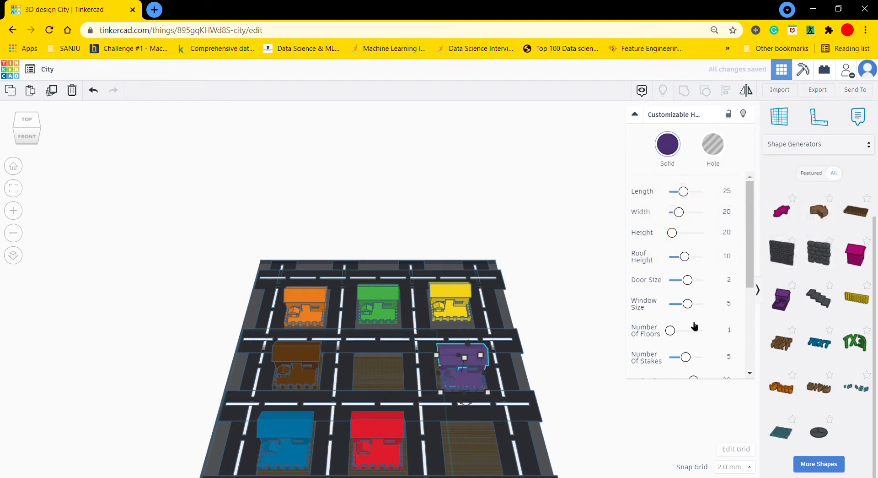
{"action": "key", "text": "ctrl+d"}
{"action": "left_click", "coordinate": [669, 149]}
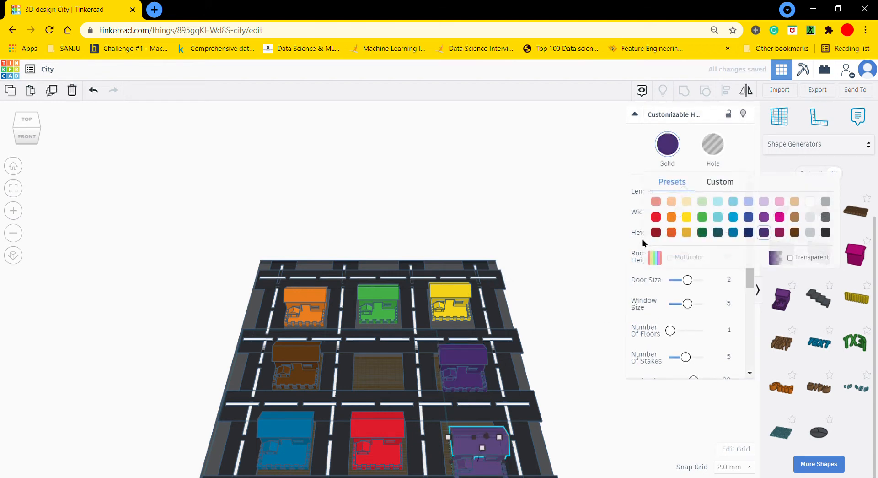
{"action": "left_click", "coordinate": [611, 400]}
Nudge the purple house in the front row's right block slightly backward to fit it within the block
{"action": "left_click", "coordinate": [487, 447]}
{"action": "left_click", "coordinate": [483, 359], "text": "shift"}
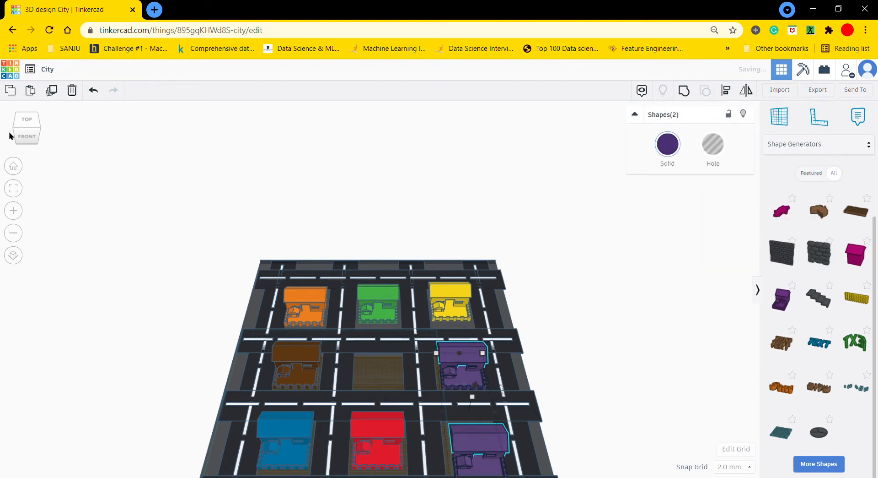
{"action": "left_click", "coordinate": [14, 188]}
{"action": "left_click", "coordinate": [656, 344]}
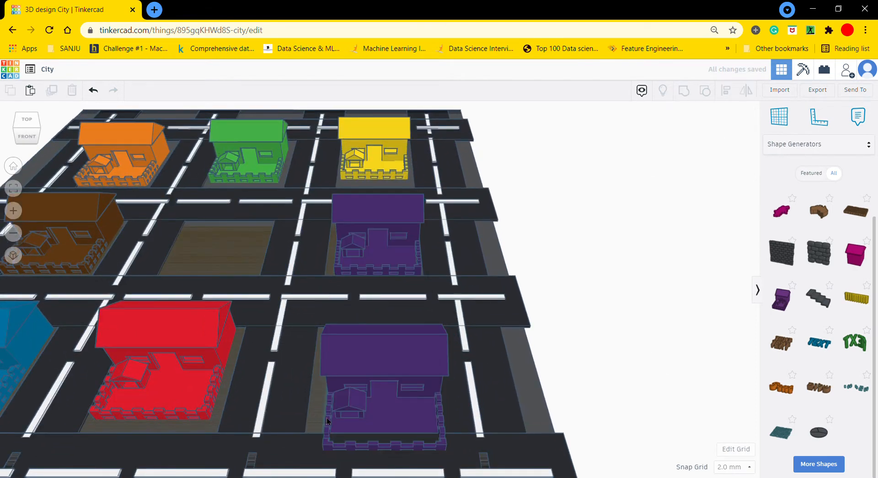
{"action": "left_click", "coordinate": [370, 416]}
{"action": "key", "text": "Up"}
{"action": "key", "text": "Up"}
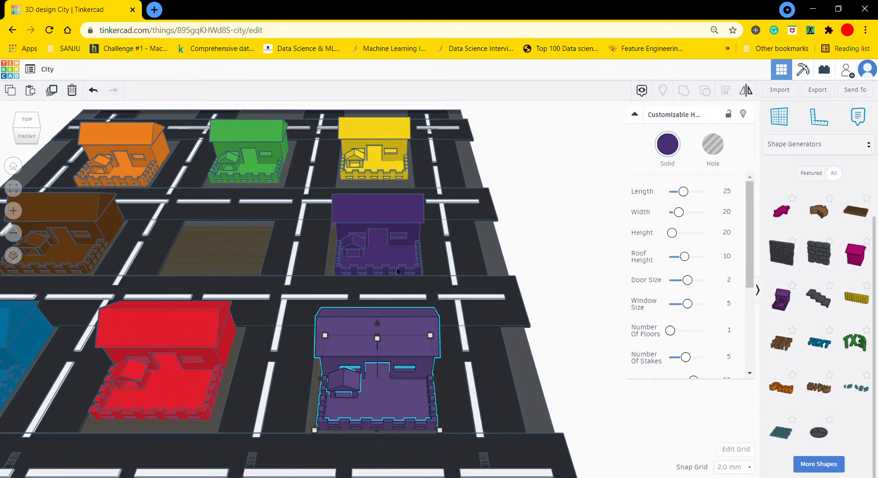
Colour the house in the front row's right block white
{"action": "left_click", "coordinate": [677, 144]}
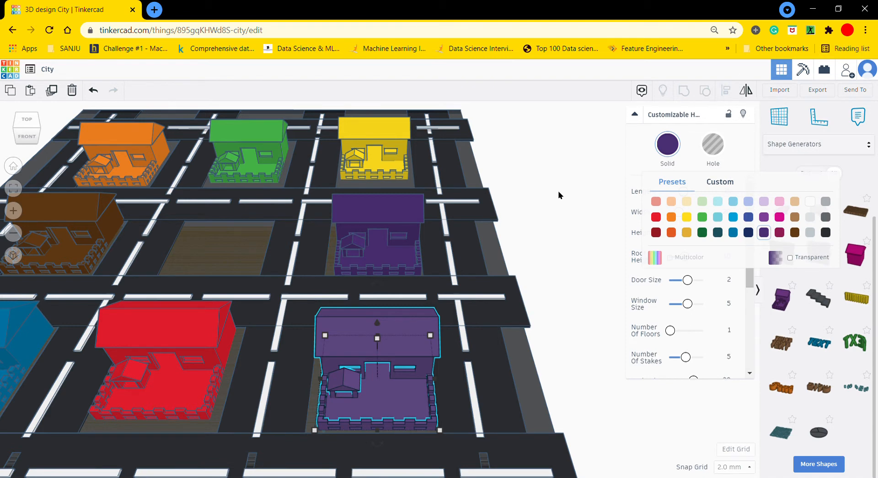
{"action": "left_click", "coordinate": [682, 139]}
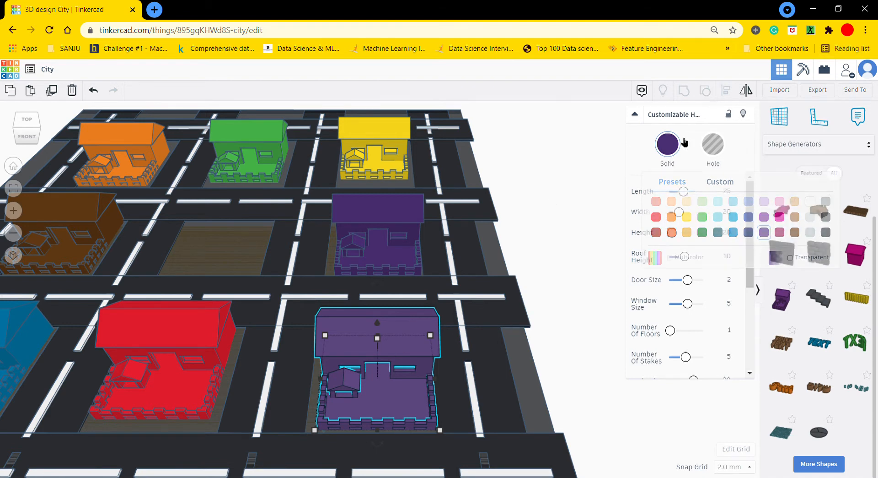
{"action": "left_click", "coordinate": [669, 142]}
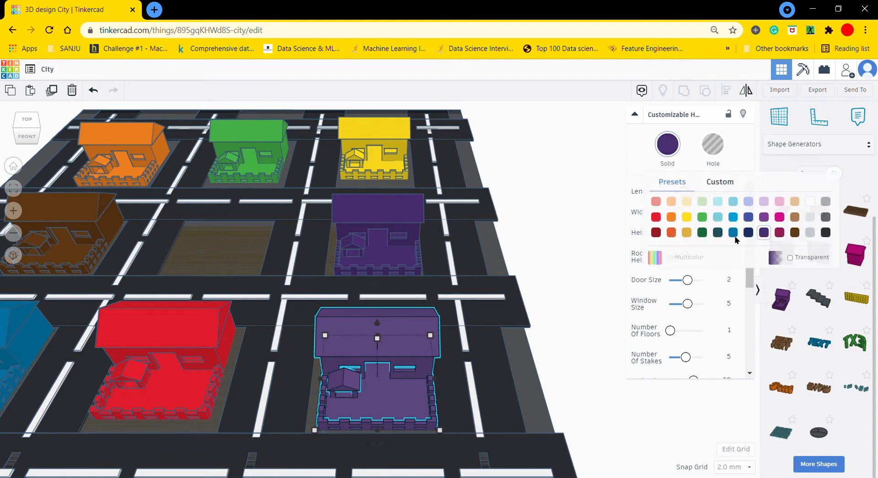
{"action": "left_click", "coordinate": [809, 204]}
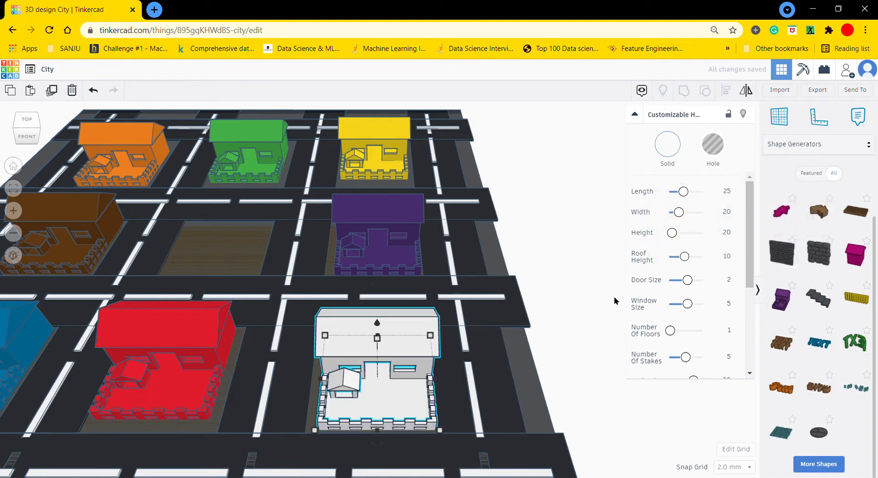
Duplicate the white house into the empty centre block and raise the copy's height to 100 mm
{"action": "scroll", "coordinate": [611, 314], "scroll_direction": "down", "scroll_amount": 5}
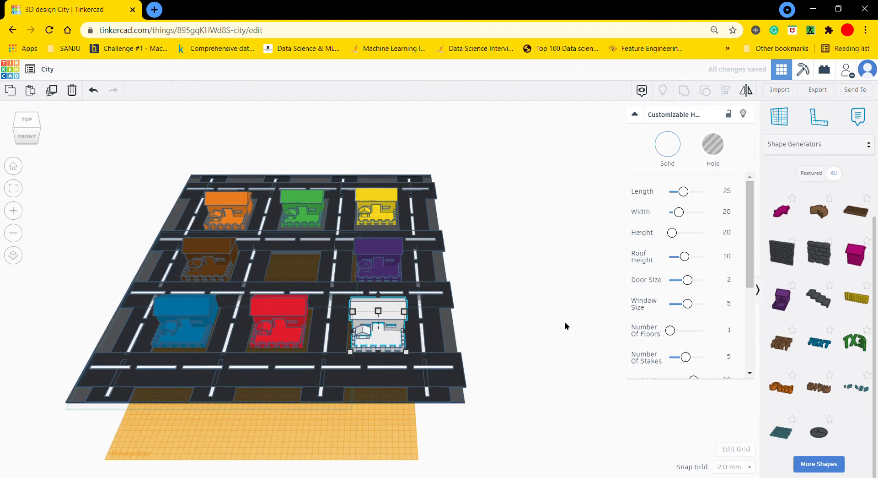
{"action": "left_click_drag", "start_coordinate": [363, 348], "coordinate": [298, 237], "text": "alt"}
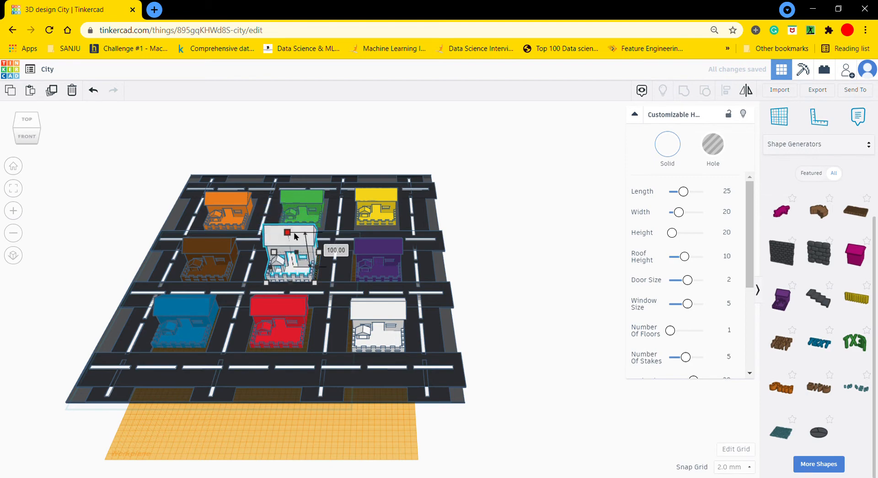
{"action": "scroll", "coordinate": [375, 317], "scroll_direction": "up", "scroll_amount": 3}
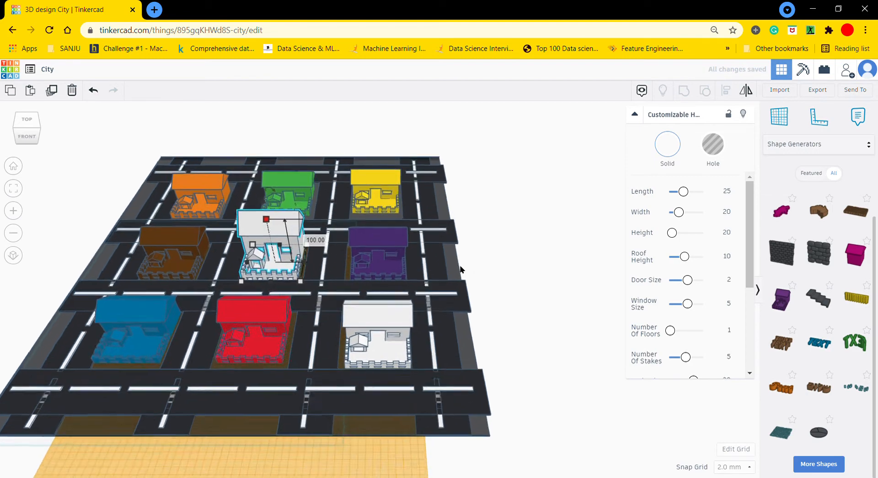
Set the height of the white house in the front row's right block to 70 mm
{"action": "left_click", "coordinate": [377, 319]}
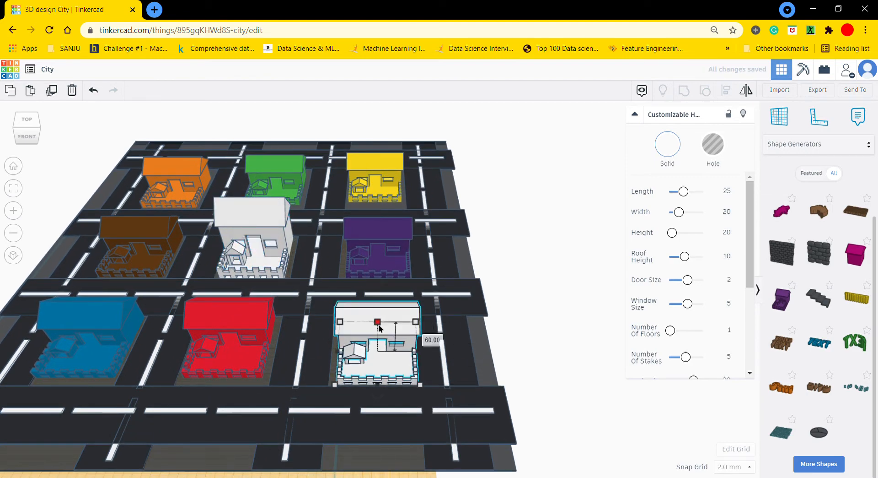
{"action": "left_click", "coordinate": [379, 323]}
{"action": "left_click", "coordinate": [421, 337]}
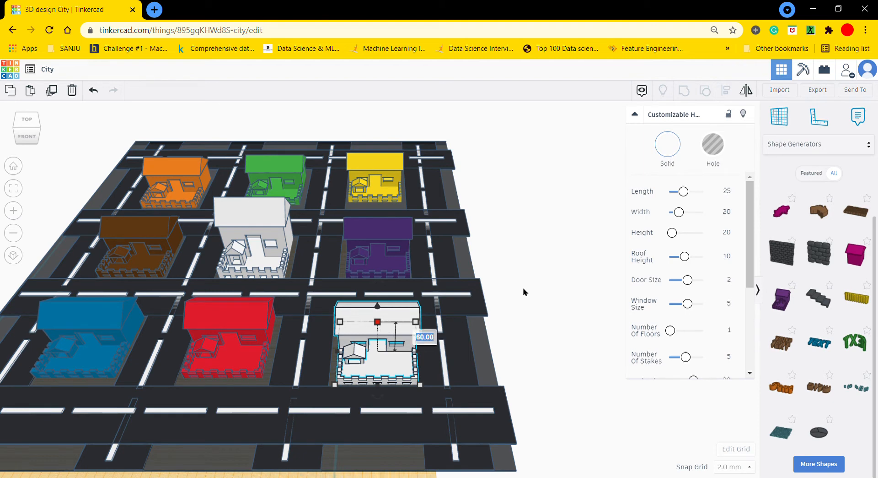
{"action": "type", "text": "70"}
{"action": "key", "text": "Return"}
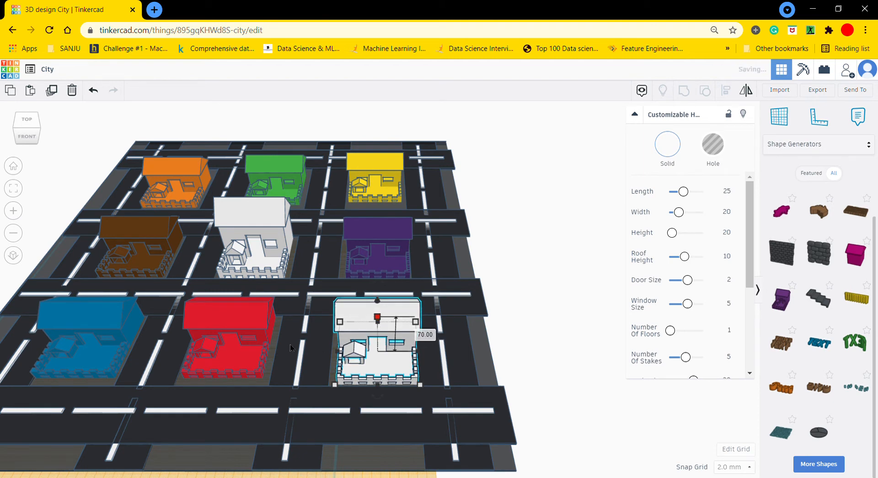
Set the height of the red house in the front row's middle block to 55 mm
{"action": "left_click", "coordinate": [267, 325]}
{"action": "left_click", "coordinate": [276, 333]}
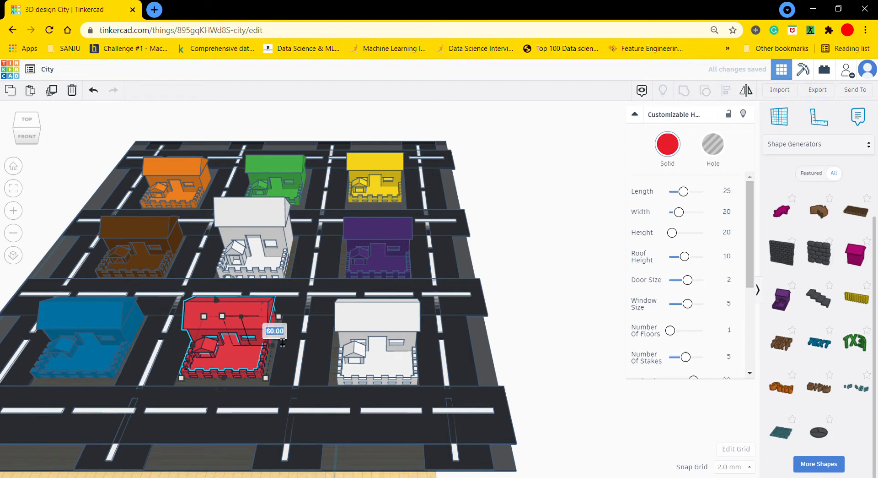
{"action": "type", "text": "5"}
{"action": "key", "text": "Return"}
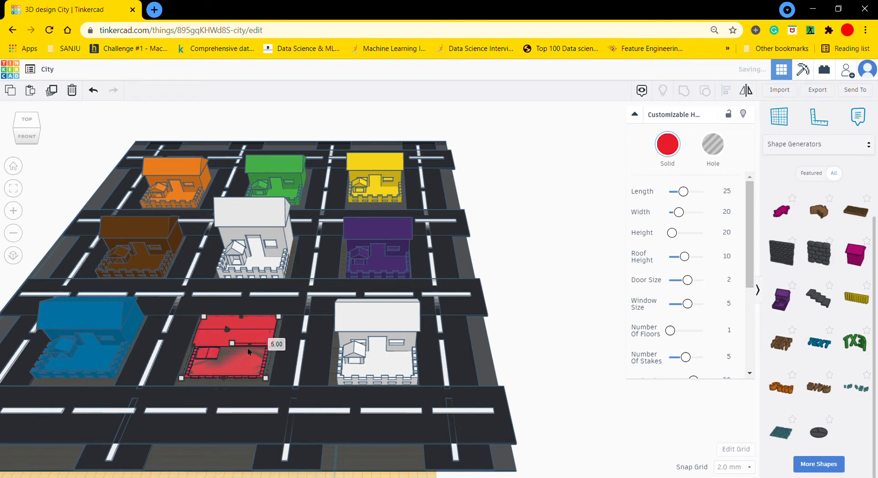
{"action": "left_click", "coordinate": [276, 344]}
{"action": "type", "text": "55"}
{"action": "key", "text": "Return"}
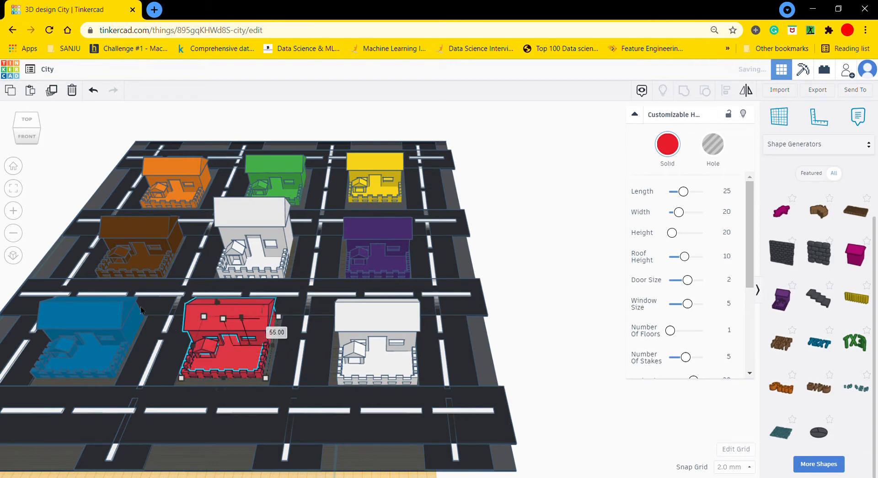
Set the height of the blue house in the front row's left block to 65 mm
{"action": "left_click", "coordinate": [83, 313]}
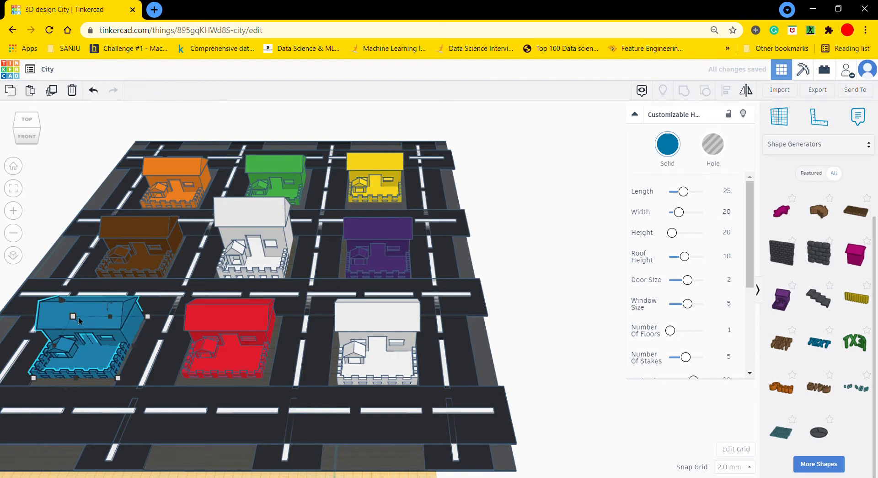
{"action": "mouse_move", "coordinate": [111, 316]}
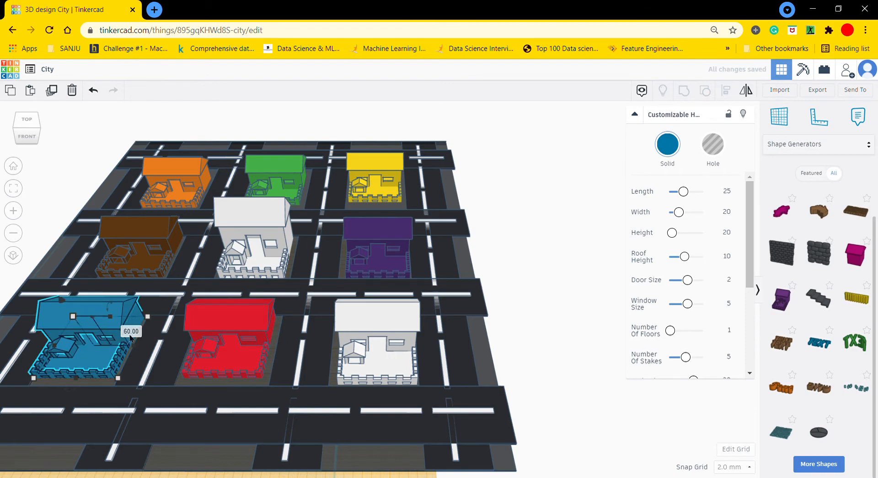
{"action": "left_click", "coordinate": [12, 192]}
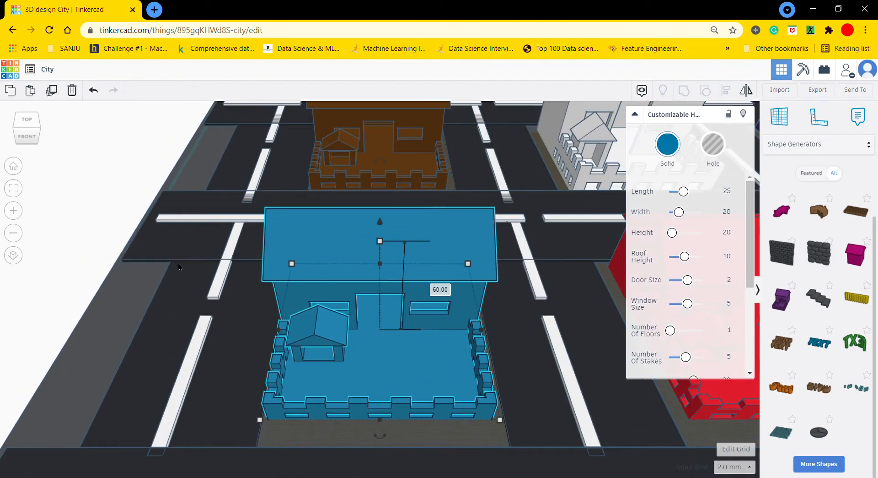
{"action": "scroll", "coordinate": [450, 326], "scroll_direction": "down", "scroll_amount": 2}
{"action": "left_click", "coordinate": [437, 294]}
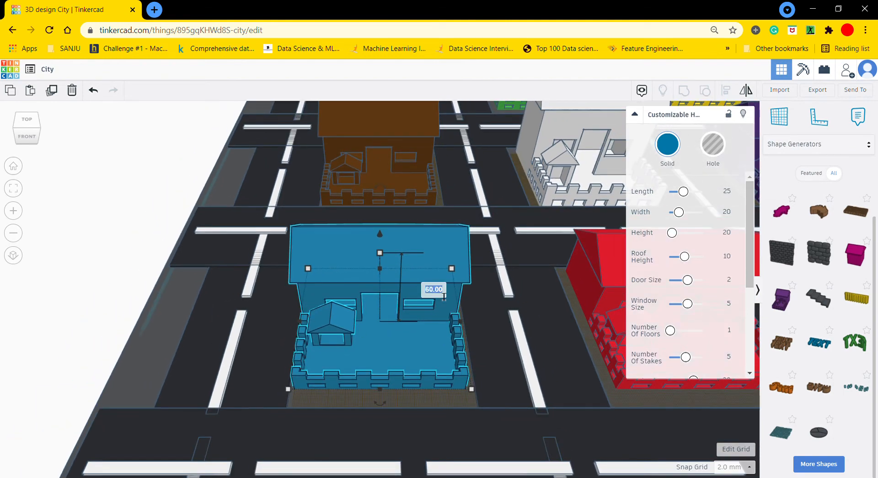
{"action": "type", "text": "65"}
{"action": "key", "text": "Return"}
Select the brown house in the middle row's left block
{"action": "scroll", "coordinate": [457, 309], "scroll_direction": "down", "scroll_amount": 5}
{"action": "left_click", "coordinate": [383, 200]}
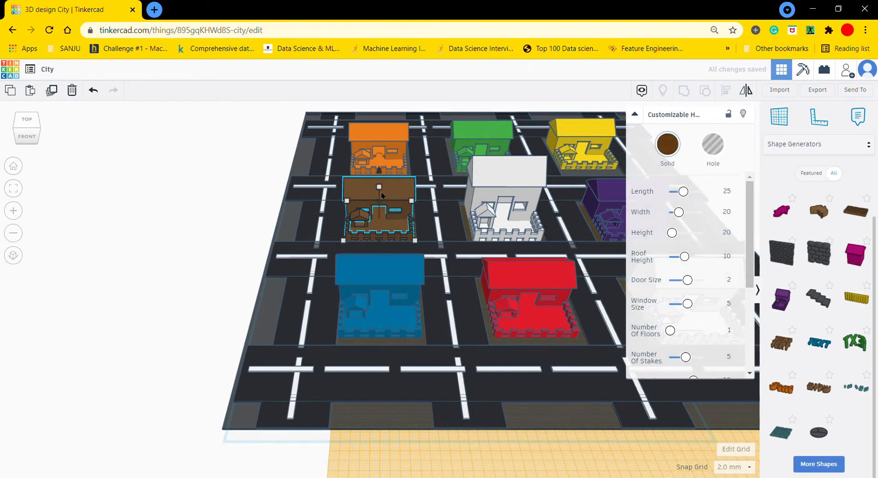
Set the orange house's height to 72 mm and the green house's height to 38 mm
{"action": "left_click", "coordinate": [375, 150]}
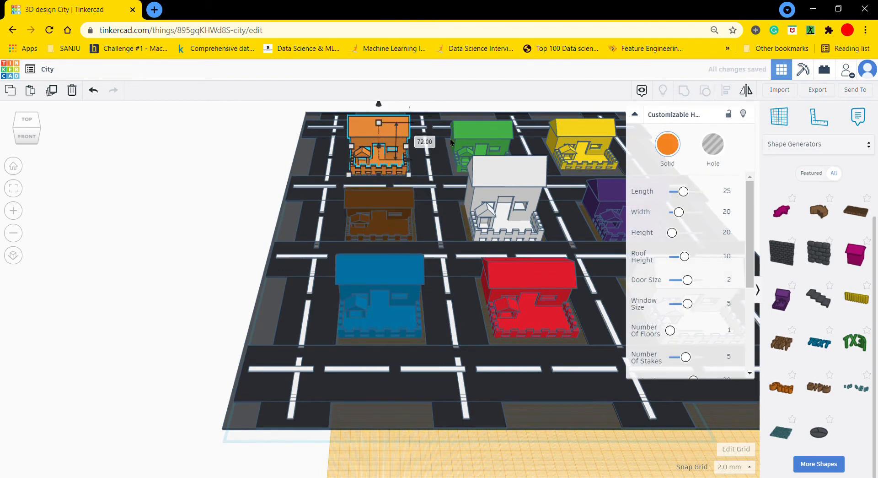
{"action": "left_click", "coordinate": [483, 143]}
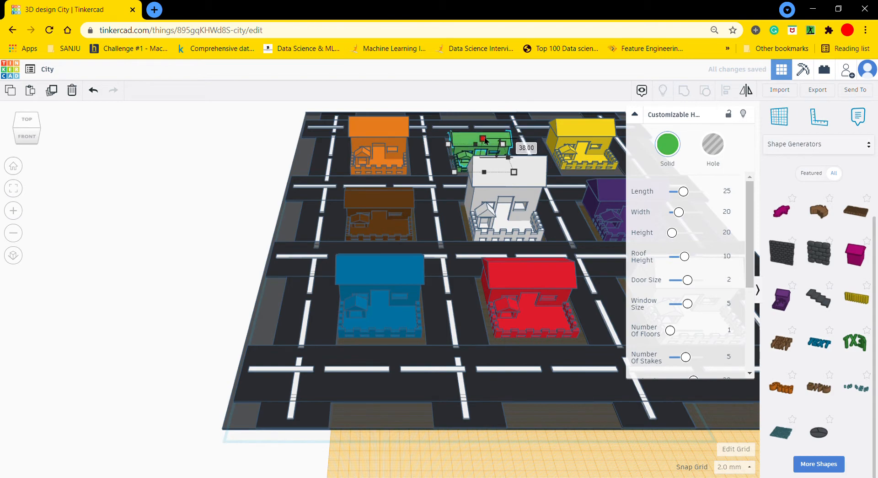
{"action": "left_click", "coordinate": [572, 126]}
Set the purple house's height to 58 mm
{"action": "scroll", "coordinate": [586, 197], "scroll_direction": "down", "scroll_amount": 3}
{"action": "left_click", "coordinate": [572, 220]}
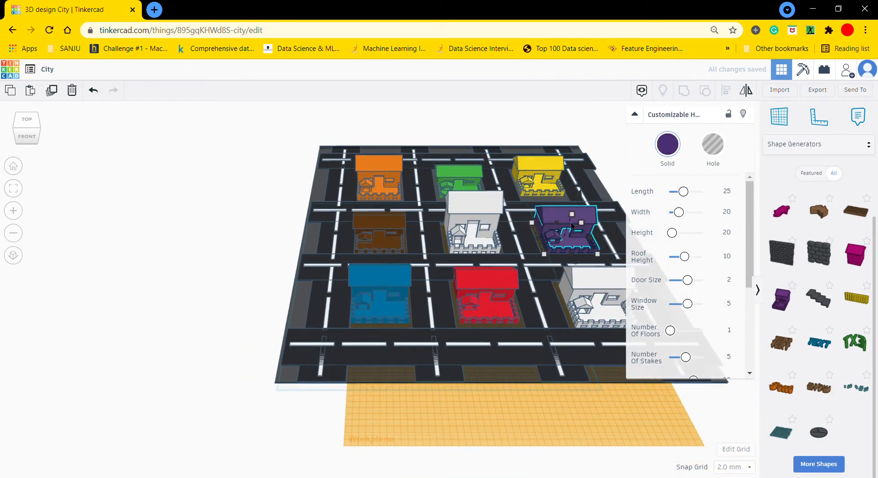
{"action": "left_click", "coordinate": [612, 227]}
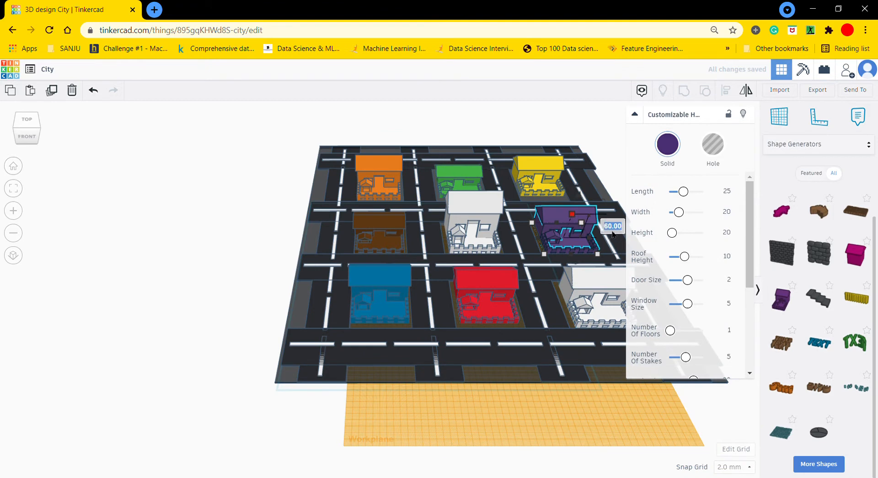
{"action": "type", "text": "58"}
{"action": "key", "text": "Return"}
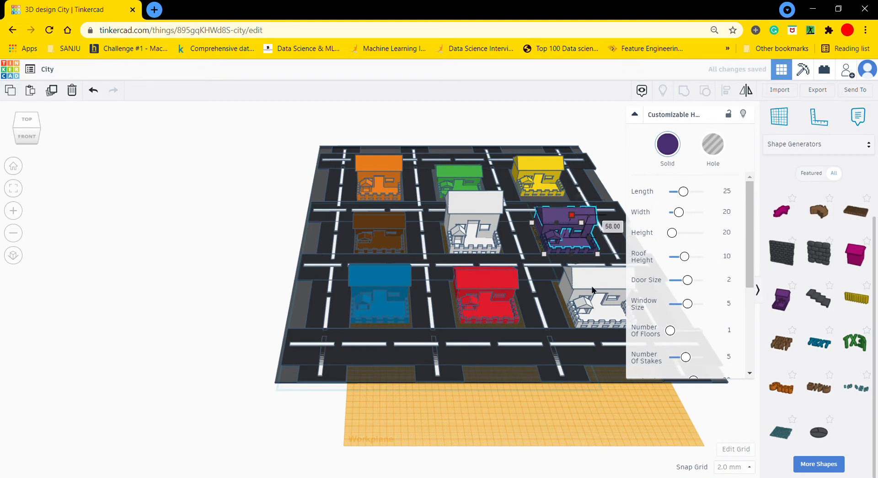
Set the height of the white house at the city's front corner to 70 mm
{"action": "left_click", "coordinate": [604, 287]}
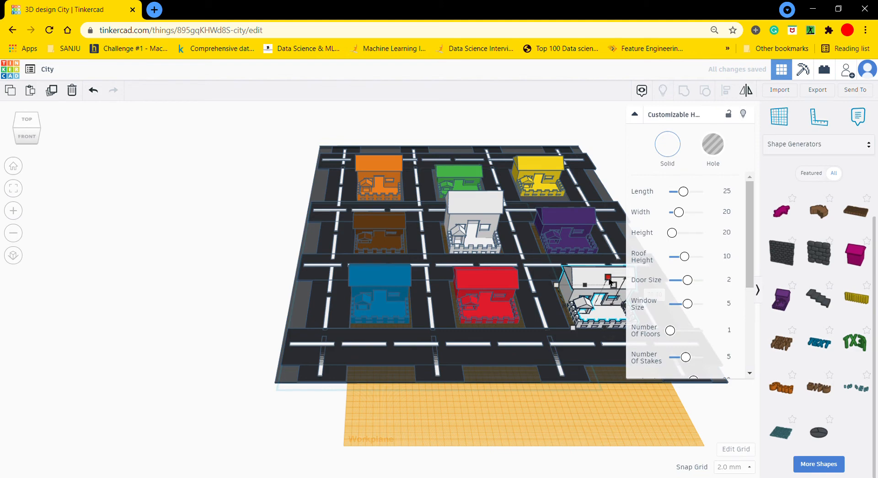
{"action": "scroll", "coordinate": [582, 293], "scroll_direction": "down", "scroll_amount": 3}
{"action": "left_click", "coordinate": [578, 291]}
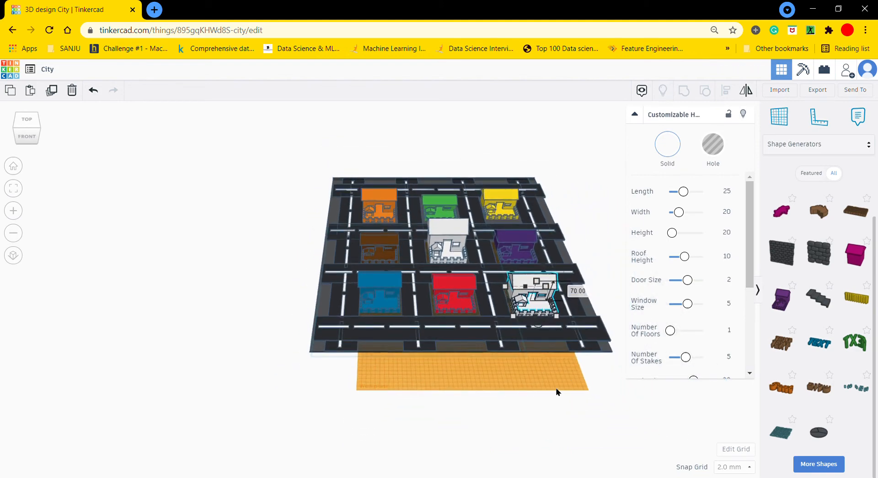
{"action": "scroll", "coordinate": [556, 387], "scroll_direction": "up", "scroll_amount": 3}
{"action": "left_click", "coordinate": [90, 225]}
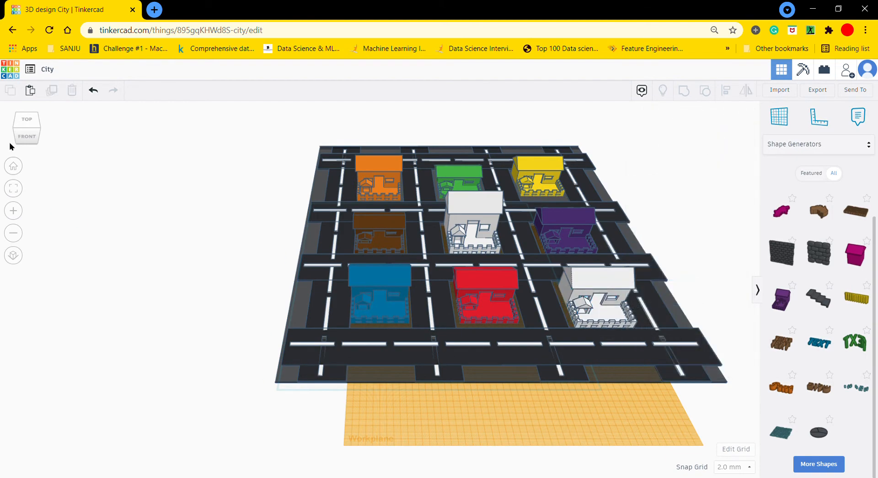
{"action": "mouse_move", "coordinate": [29, 134]}
{"action": "left_mouse_down"}
{"action": "mouse_move", "coordinate": [68, 134]}
{"action": "mouse_move", "coordinate": [27, 132]}
{"action": "mouse_move", "coordinate": [54, 184]}
{"action": "mouse_move", "coordinate": [29, 138]}
{"action": "left_mouse_up"}
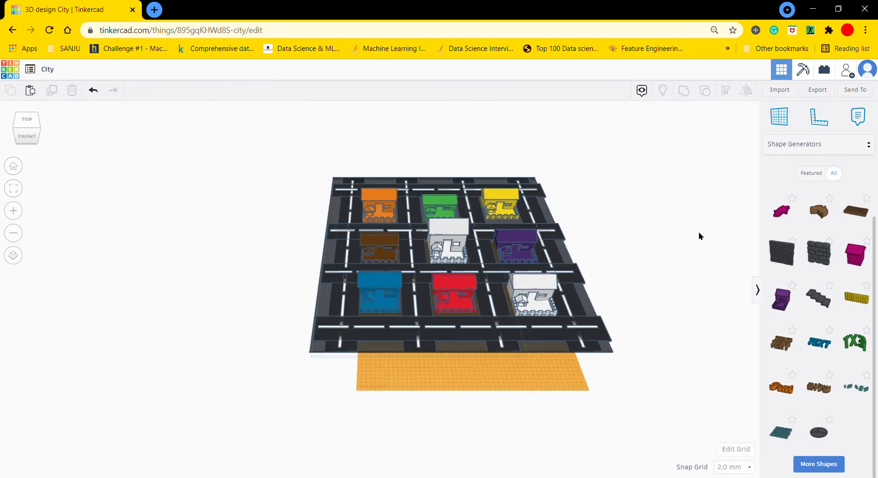
Place a red box from the basic shapes on the empty workplane in front of the city
{"action": "left_click", "coordinate": [844, 142]}
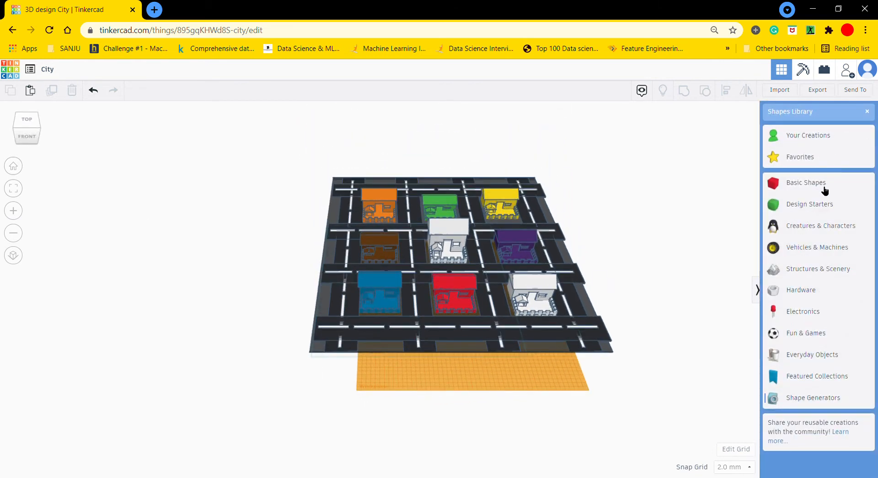
{"action": "left_click", "coordinate": [826, 188]}
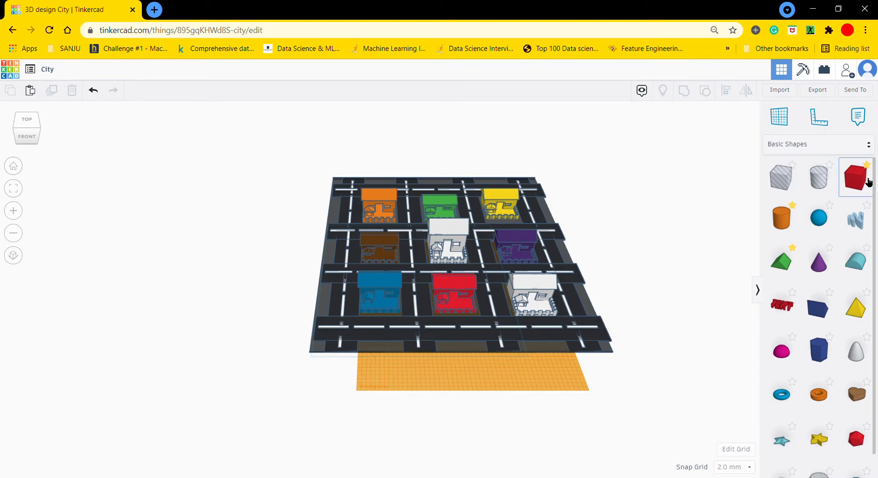
{"action": "left_click_drag", "start_coordinate": [869, 182], "coordinate": [496, 371]}
{"action": "left_click", "coordinate": [7, 188]}
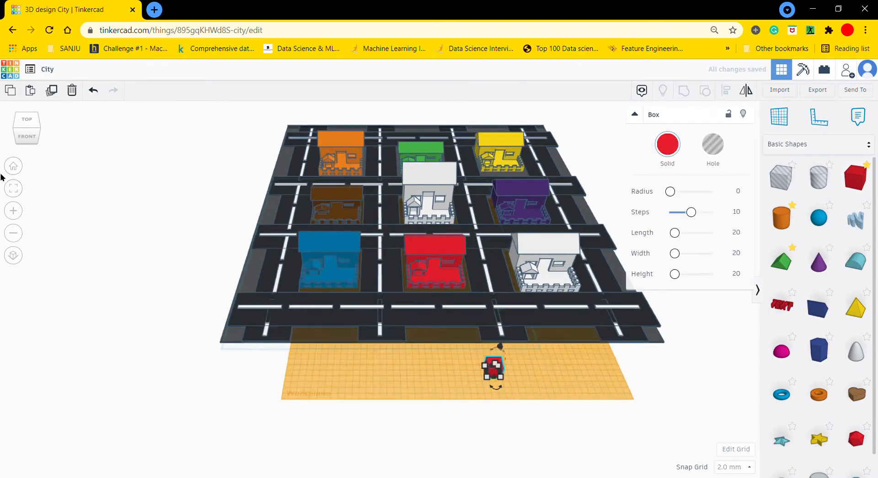
Add an orange cylinder beside the red box, with 64 sides and a bevel of 2.5
{"action": "left_click_drag", "start_coordinate": [784, 210], "coordinate": [496, 349]}
{"action": "left_click_drag", "start_coordinate": [682, 191], "coordinate": [715, 191]}
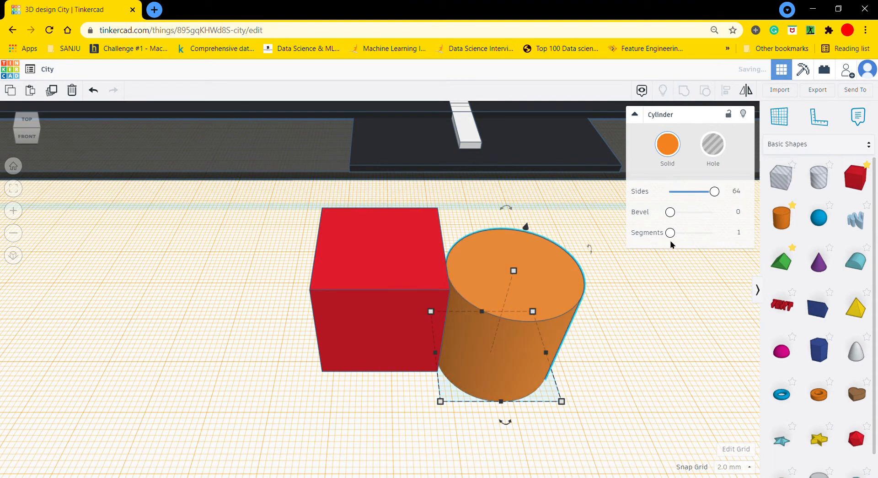
{"action": "mouse_move", "coordinate": [670, 233]}
{"action": "left_mouse_down"}
{"action": "mouse_move", "coordinate": [714, 232]}
{"action": "mouse_move", "coordinate": [691, 212]}
{"action": "mouse_move", "coordinate": [714, 211]}
{"action": "mouse_move", "coordinate": [671, 232]}
{"action": "left_mouse_up"}
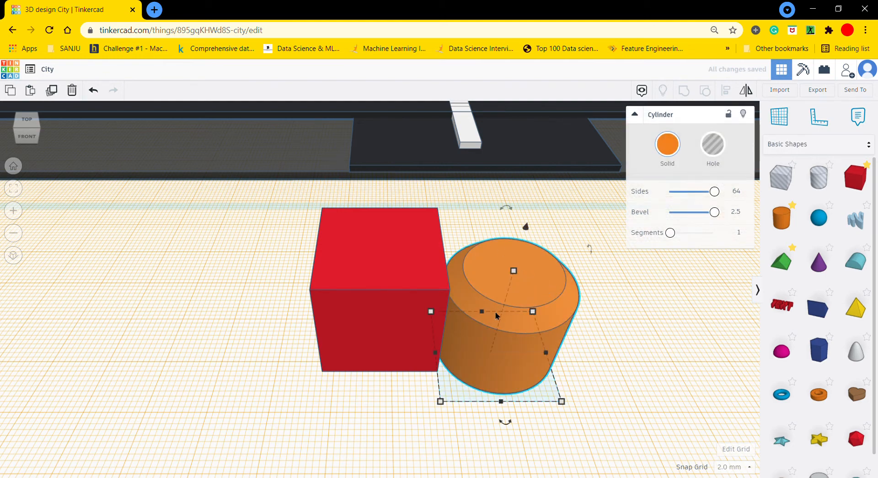
Duplicate the cylinder, shrink the copy about its centre and make it 30 mm high
{"action": "left_click_drag", "start_coordinate": [438, 401], "coordinate": [451, 392], "text": "alt+shift"}
{"action": "left_click_drag", "start_coordinate": [508, 291], "coordinate": [521, 236]}
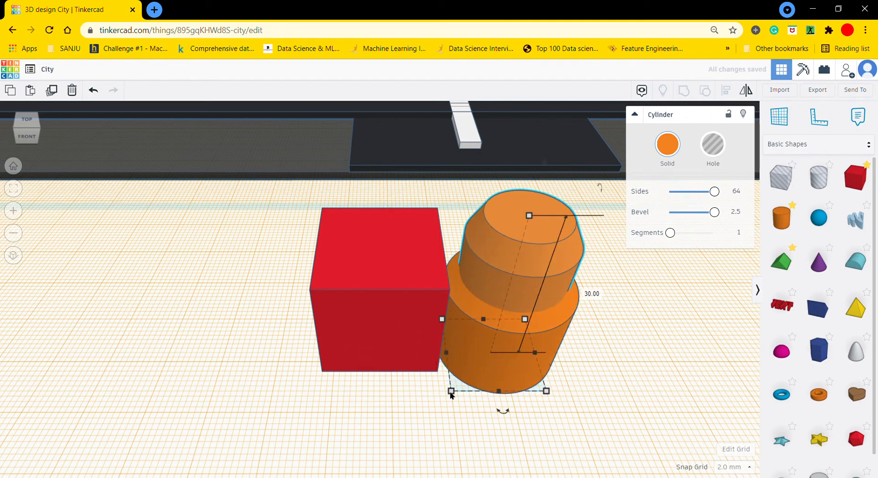
{"action": "left_click", "coordinate": [581, 414]}
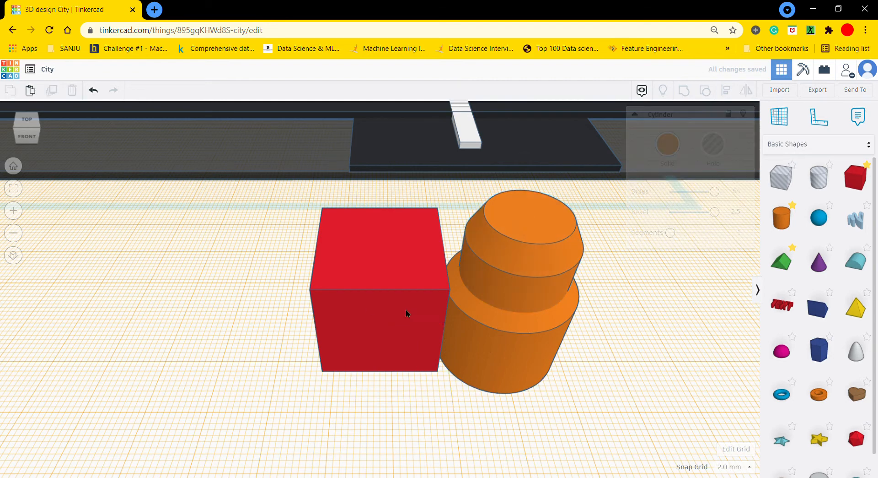
Align the inner and outer cylinders at the middle of their heights
{"action": "left_click", "coordinate": [524, 334]}
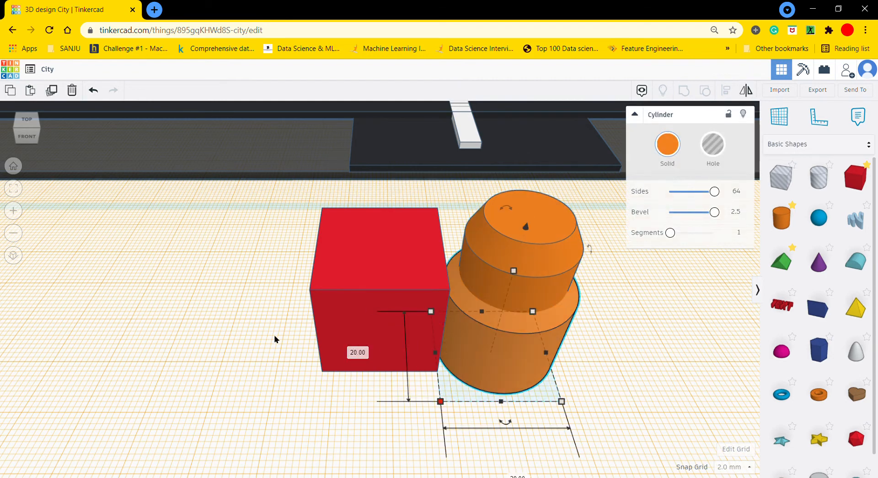
{"action": "left_click", "coordinate": [660, 390]}
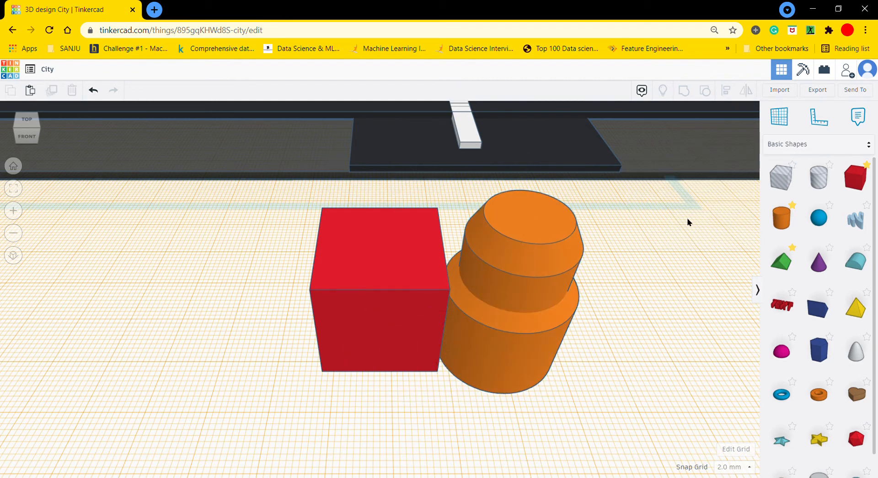
{"action": "left_click", "coordinate": [510, 276]}
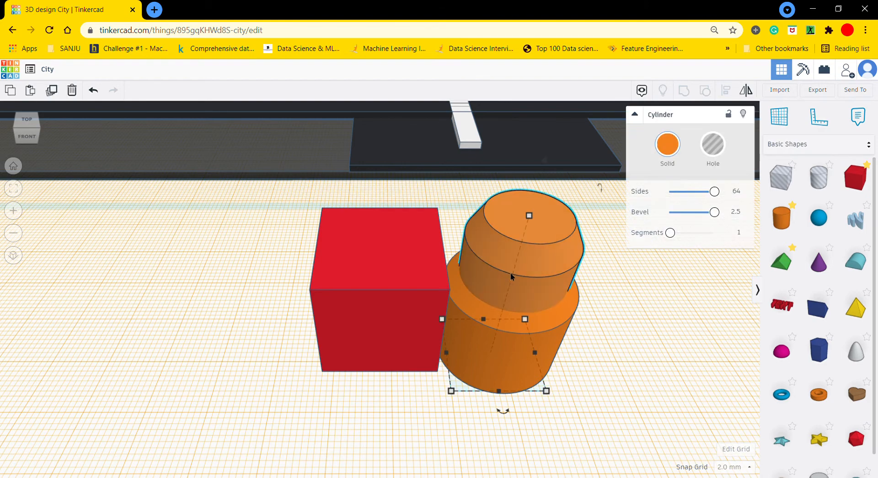
{"action": "left_click", "coordinate": [526, 372], "text": "shift"}
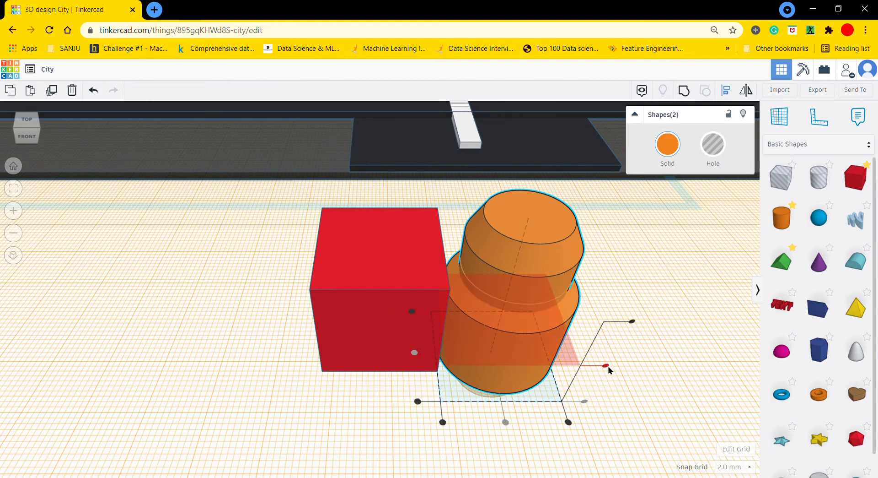
{"action": "left_click", "coordinate": [609, 366]}
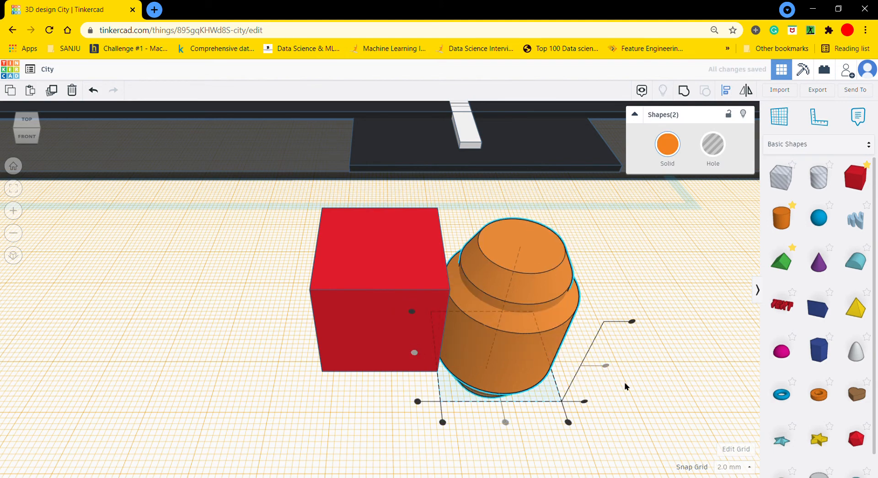
{"action": "left_click", "coordinate": [625, 382]}
Raise both aligned cylinders together so the inner one stands on the workplane
{"action": "left_click_drag", "start_coordinate": [586, 295], "coordinate": [468, 423]}
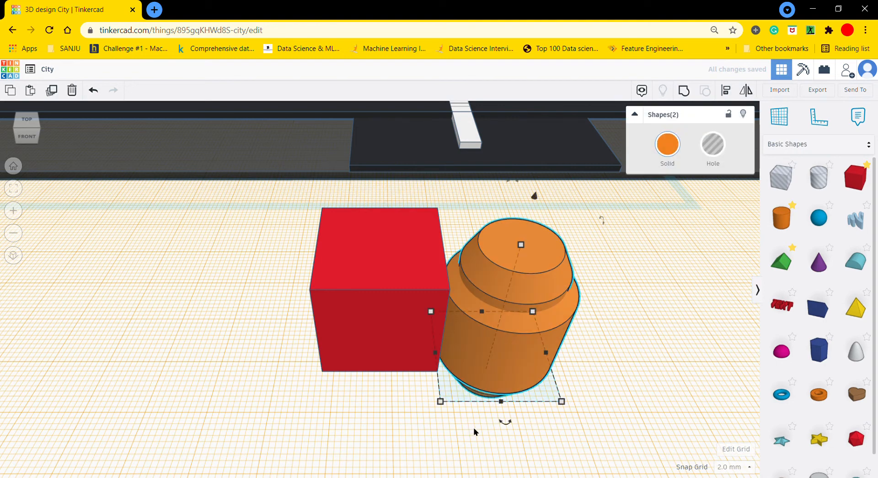
{"action": "key", "text": "ctrl+Up"}
{"action": "left_click", "coordinate": [526, 447]}
{"action": "left_click_drag", "start_coordinate": [603, 251], "coordinate": [465, 411]}
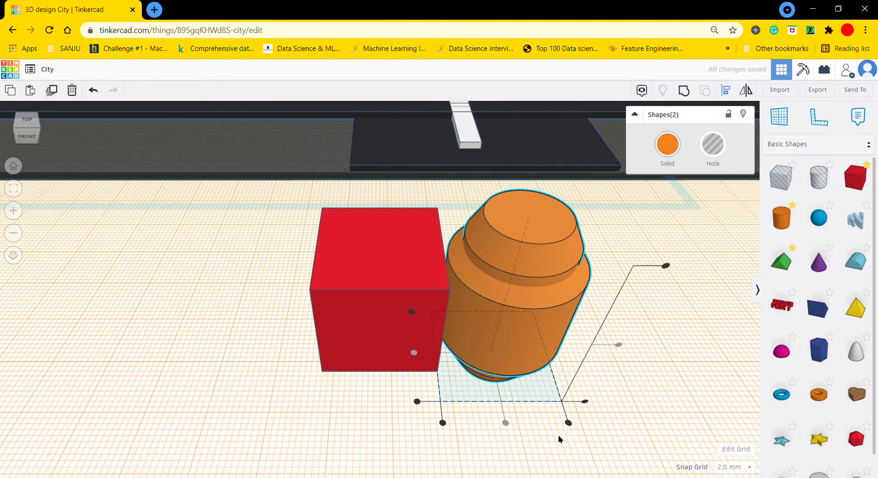
{"action": "left_click", "coordinate": [644, 387]}
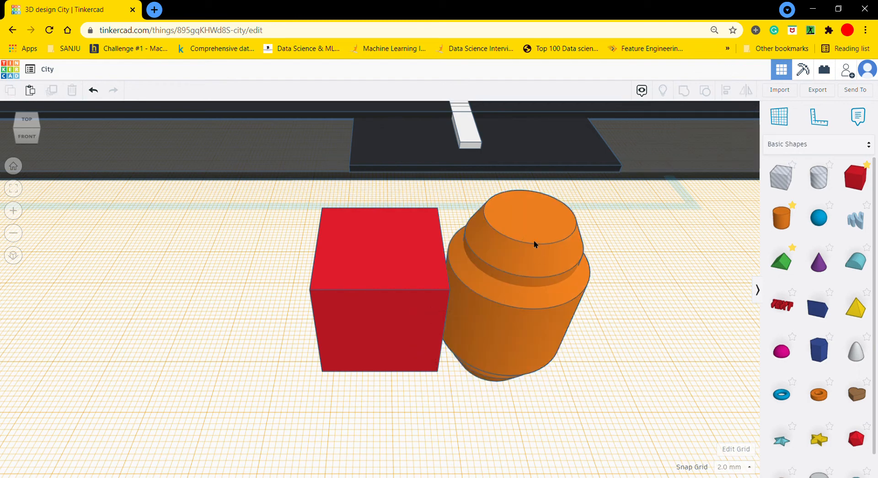
Turn the inner cylinder into a hole, duplicate it in place and hide the duplicate
{"action": "left_click", "coordinate": [533, 240]}
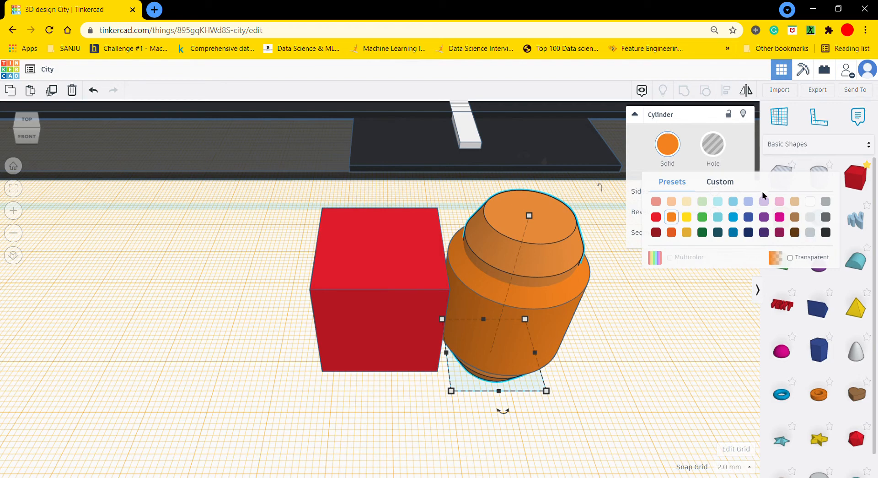
{"action": "left_click", "coordinate": [713, 144]}
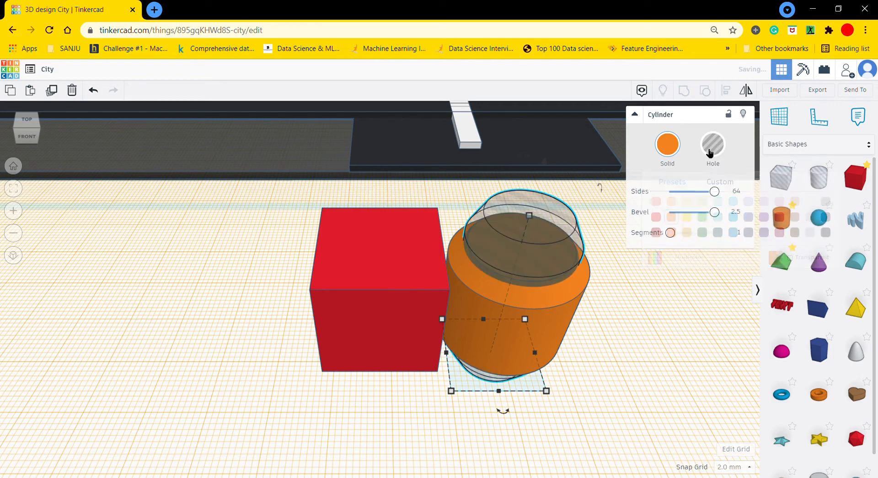
{"action": "left_click", "coordinate": [582, 252]}
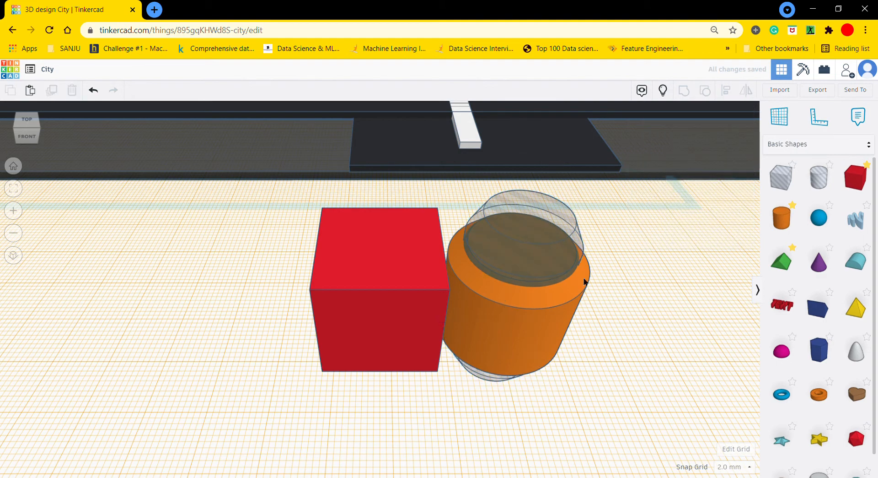
{"action": "left_click_drag", "start_coordinate": [614, 277], "coordinate": [441, 417]}
{"action": "left_click", "coordinate": [638, 279]}
{"action": "left_click_drag", "start_coordinate": [578, 280], "coordinate": [530, 382]}
{"action": "left_click", "coordinate": [94, 90]}
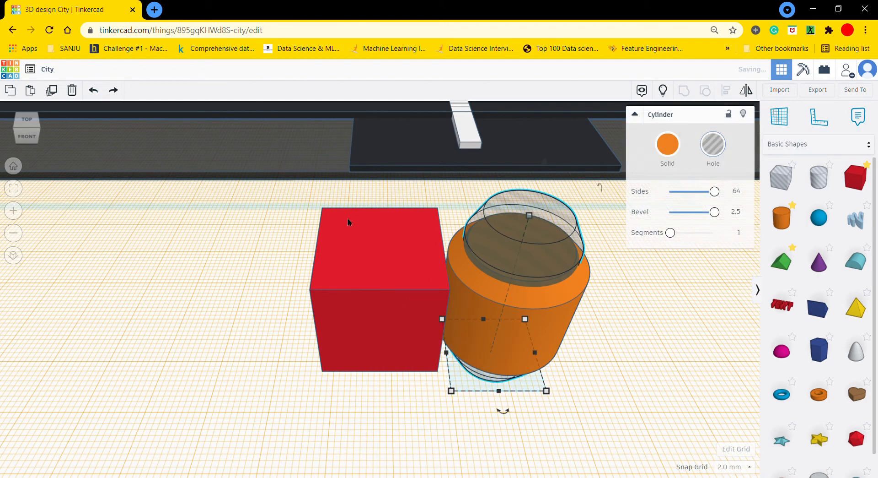
Group the outer cylinder with the visible hole cylinder to hollow it out, and show the hidden duplicate again
{"action": "left_click", "coordinate": [608, 323]}
{"action": "left_click_drag", "start_coordinate": [599, 245], "coordinate": [504, 341]}
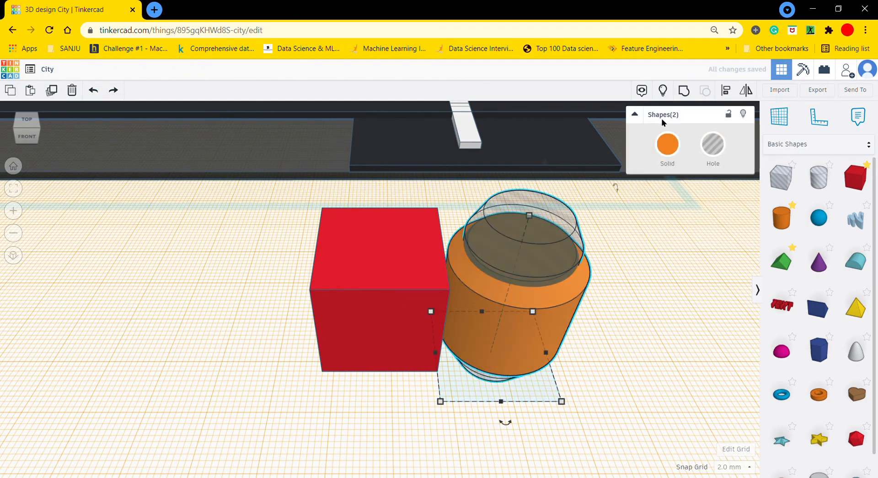
{"action": "left_click", "coordinate": [684, 90]}
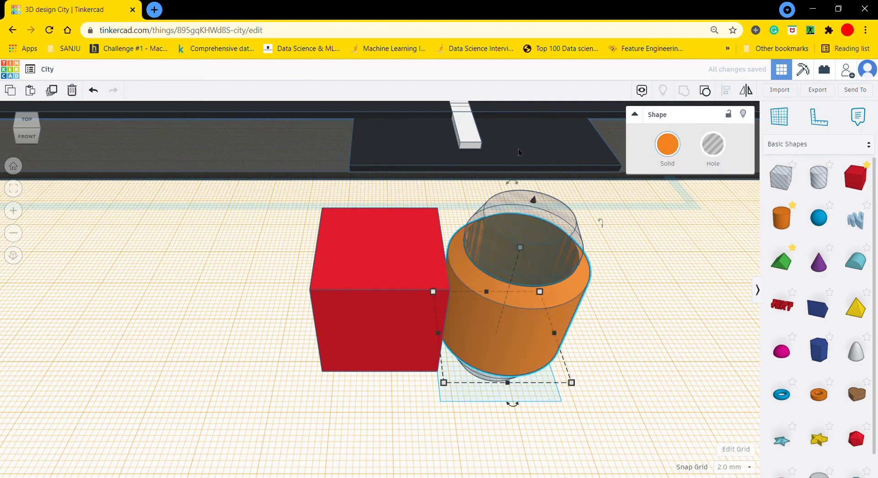
Colour the hollowed outer cylinder black
{"action": "left_click", "coordinate": [683, 155]}
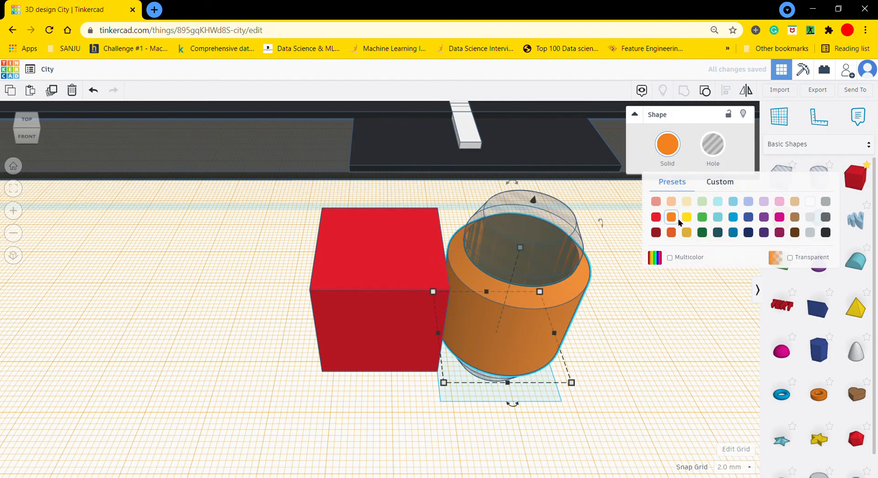
{"action": "left_click", "coordinate": [656, 217]}
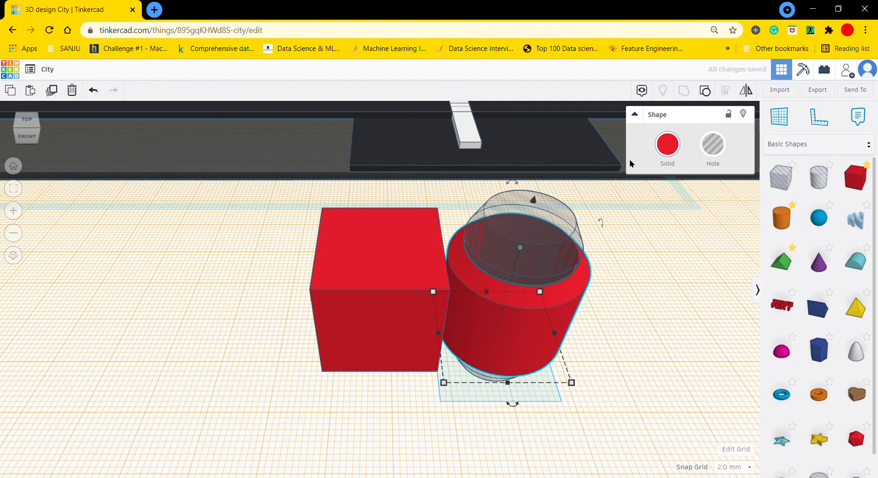
{"action": "left_click", "coordinate": [671, 151]}
{"action": "left_click", "coordinate": [825, 233]}
{"action": "left_click", "coordinate": [649, 301]}
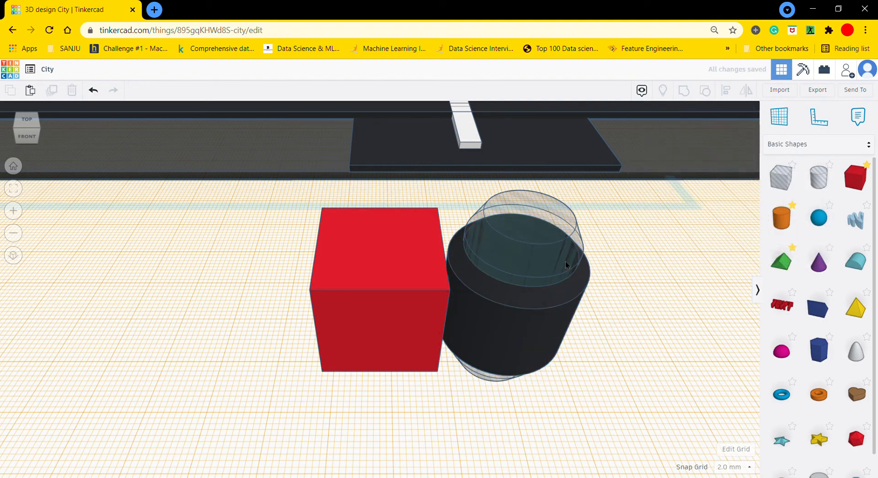
Turn the remaining inner hole cylinder back into a solid and colour it red
{"action": "left_click", "coordinate": [566, 263]}
{"action": "left_click", "coordinate": [661, 151]}
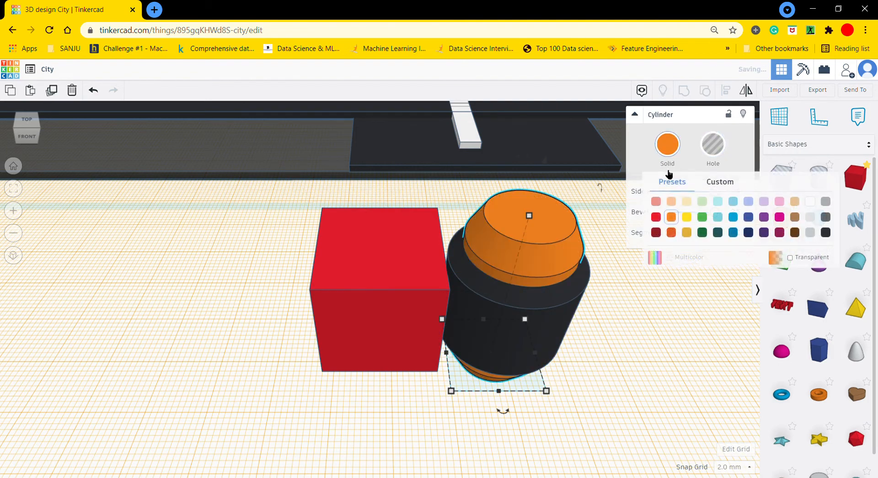
{"action": "left_click", "coordinate": [655, 220]}
Check the heights of the red inner cylinder and the black outer cylinder
{"action": "left_click", "coordinate": [610, 318]}
{"action": "left_click_drag", "start_coordinate": [602, 273], "coordinate": [474, 377]}
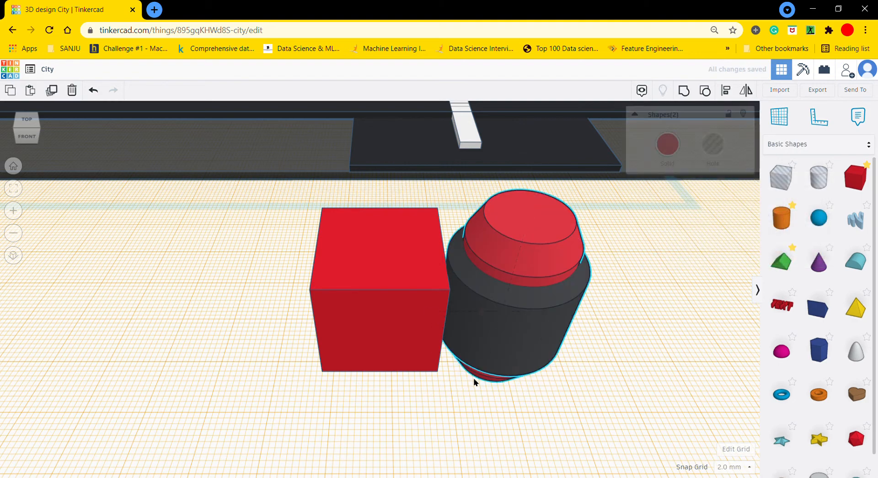
{"action": "left_click", "coordinate": [527, 219]}
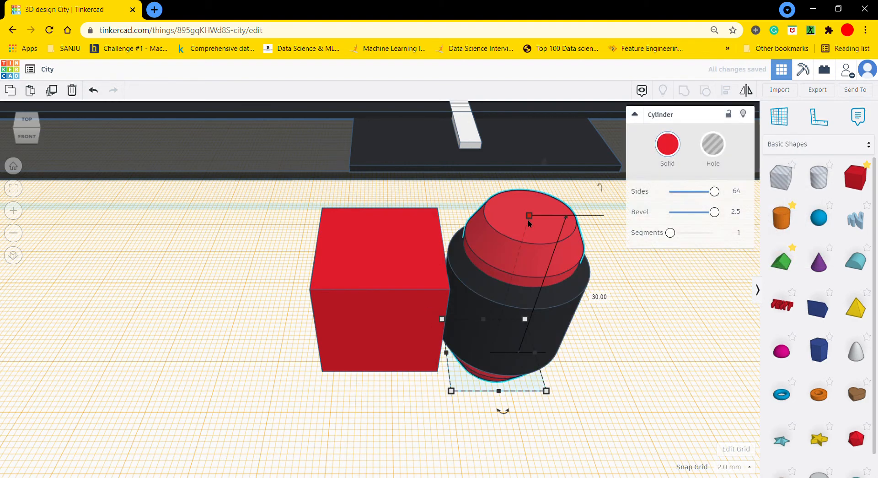
{"action": "left_click", "coordinate": [526, 284]}
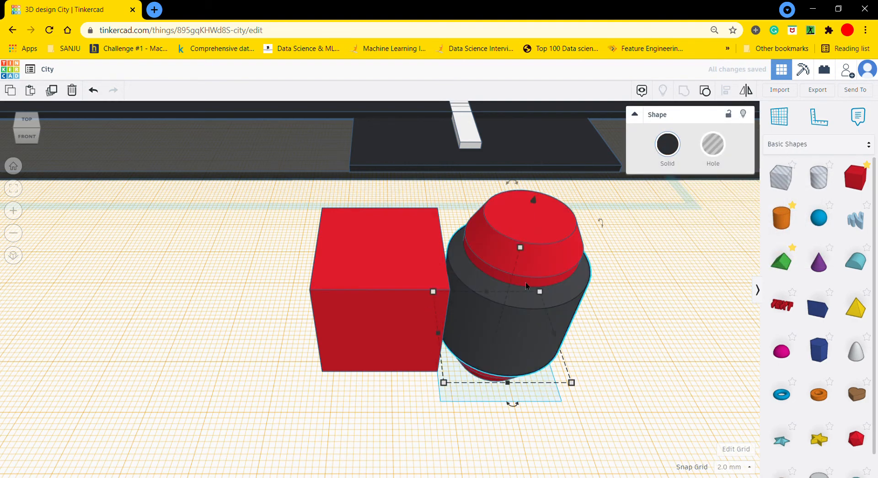
{"action": "left_click", "coordinate": [520, 249]}
{"action": "left_click", "coordinate": [548, 274]}
{"action": "left_click", "coordinate": [520, 248]}
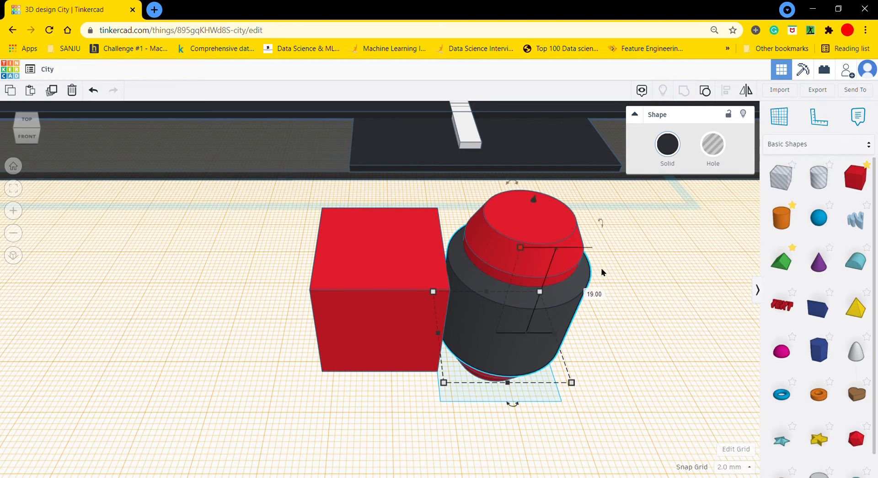
{"action": "left_click", "coordinate": [645, 280]}
Set the red inner cylinder's height to 19 mm
{"action": "left_click", "coordinate": [559, 320]}
{"action": "left_click", "coordinate": [616, 317]}
{"action": "left_click", "coordinate": [542, 232]}
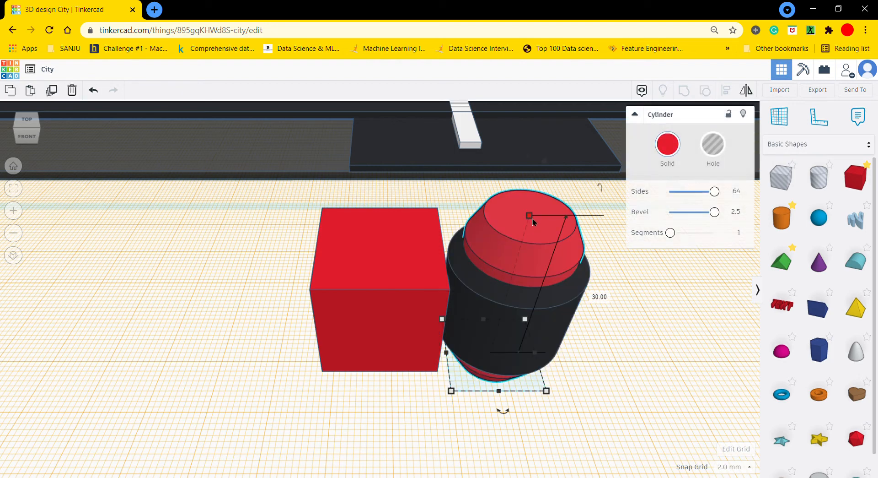
{"action": "left_click", "coordinate": [595, 294]}
{"action": "type", "text": "19"}
{"action": "key", "text": "Return"}
{"action": "left_click", "coordinate": [624, 305]}
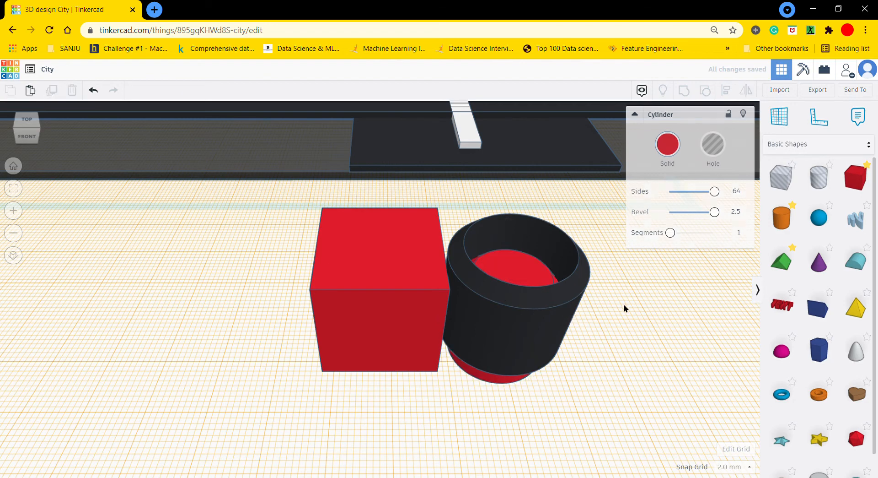
Reposition the black ring around the red cylinder and align the two shapes on their centres
{"action": "left_click_drag", "start_coordinate": [559, 305], "coordinate": [611, 402]}
{"action": "left_click_drag", "start_coordinate": [572, 238], "coordinate": [486, 419]}
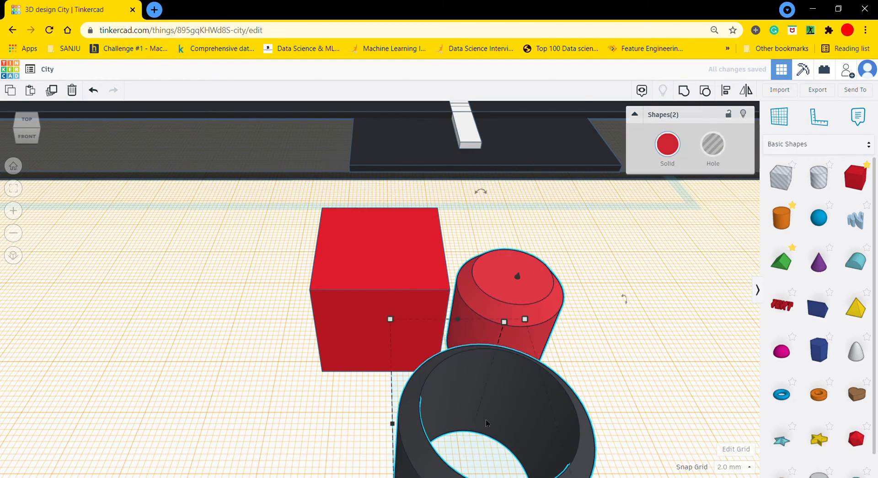
{"action": "left_click", "coordinate": [579, 383]}
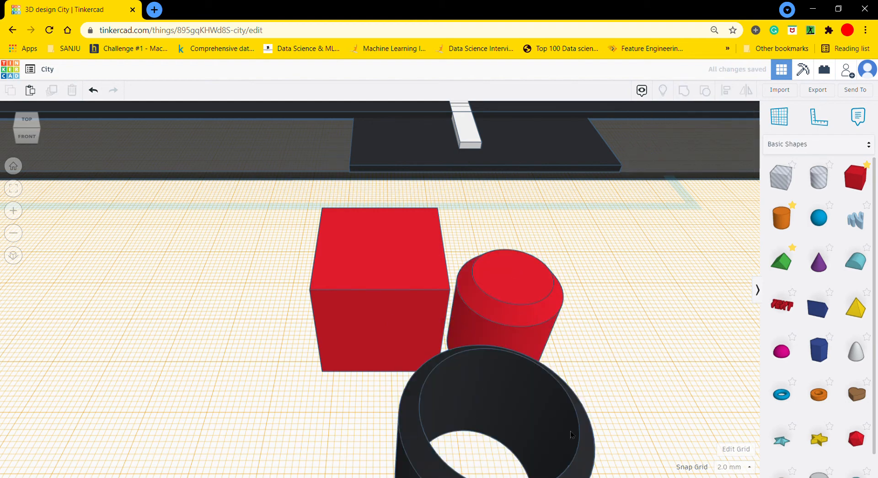
{"action": "left_click_drag", "start_coordinate": [571, 431], "coordinate": [536, 340]}
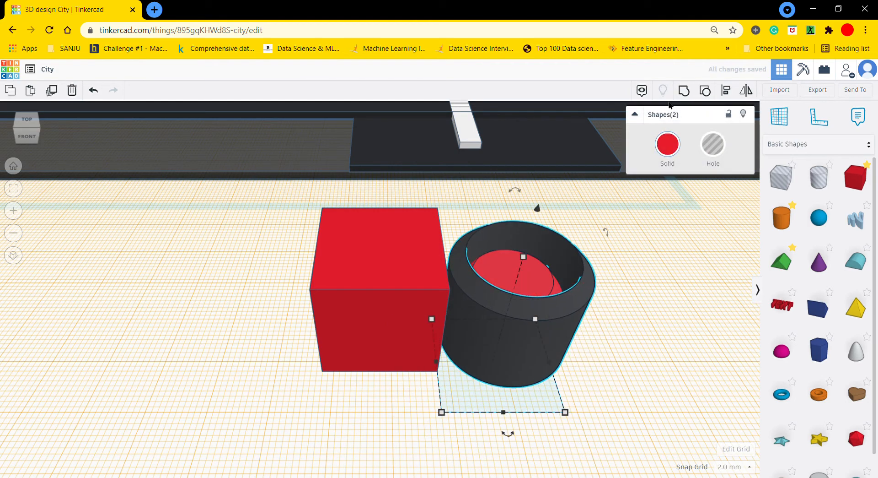
{"action": "left_click", "coordinate": [727, 90]}
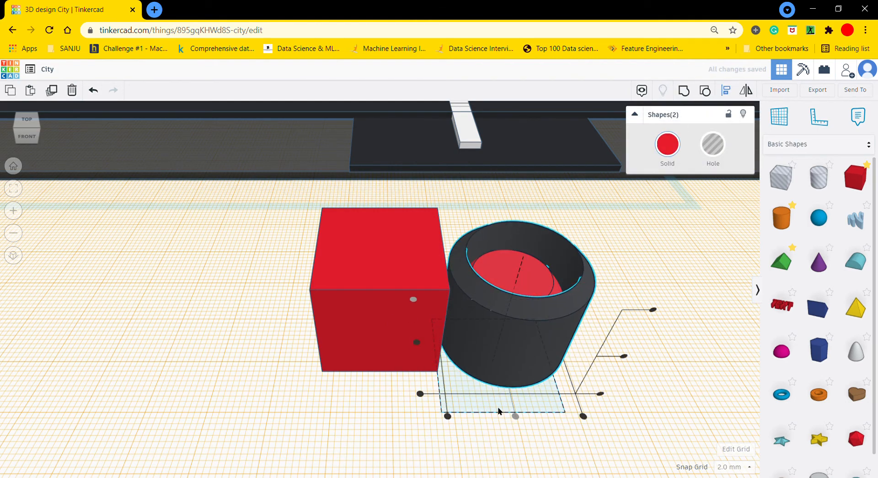
{"action": "left_click", "coordinate": [417, 342]}
{"action": "left_click", "coordinate": [561, 389]}
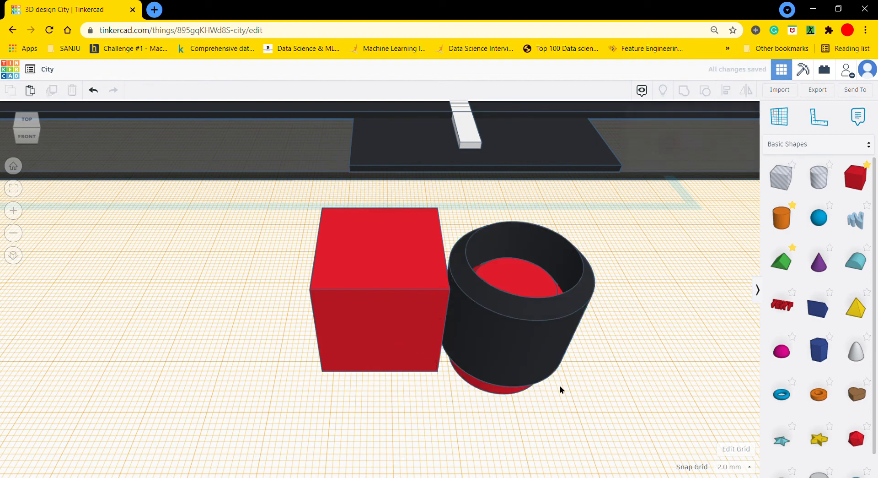
Drop the black ring onto the current workplane
{"action": "left_click", "coordinate": [524, 346]}
{"action": "key", "text": "d"}
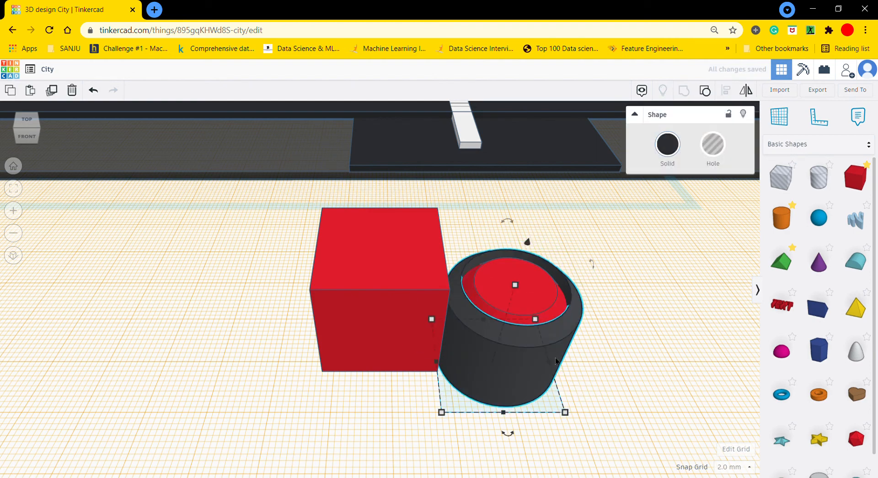
{"action": "left_click", "coordinate": [625, 349]}
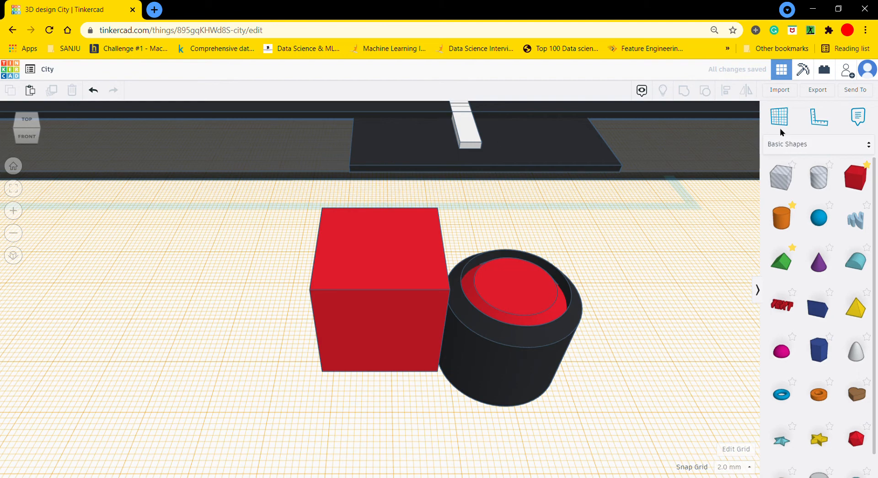
Reset the workplane to the default grid and drop the ring and red cylinder onto it together
{"action": "left_click", "coordinate": [780, 129]}
{"action": "left_click", "coordinate": [624, 322]}
{"action": "left_click_drag", "start_coordinate": [644, 292], "coordinate": [492, 413]}
{"action": "key", "text": "d"}
{"action": "left_click", "coordinate": [634, 403]}
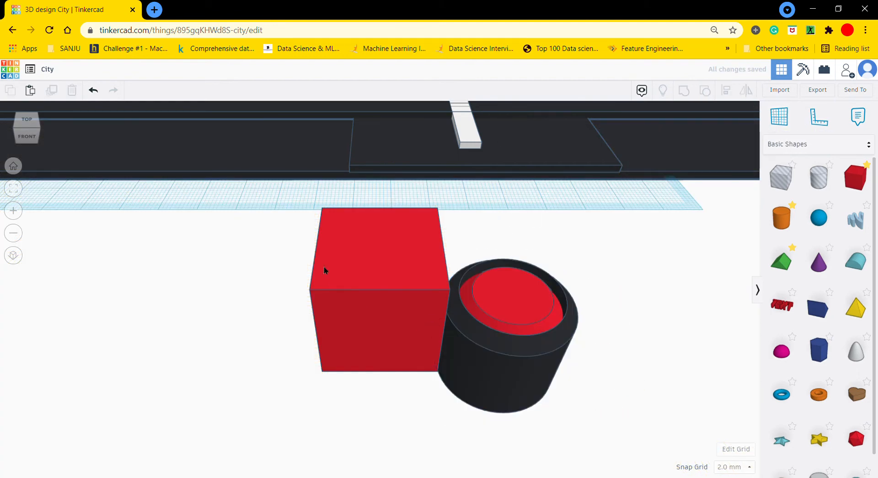
Drop the red box and the inner red cylinder separately onto the default workplane
{"action": "left_click", "coordinate": [324, 270]}
{"action": "key", "text": "d"}
{"action": "left_click", "coordinate": [616, 383]}
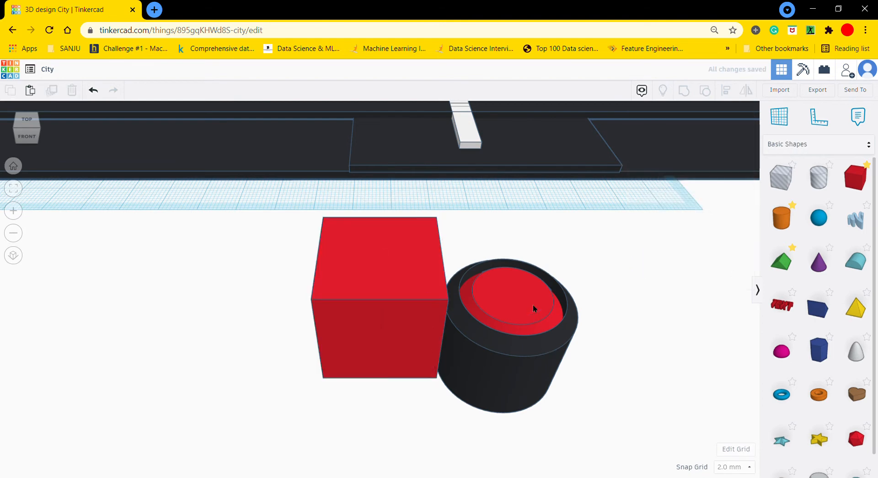
{"action": "left_click", "coordinate": [534, 308]}
{"action": "key", "text": "d"}
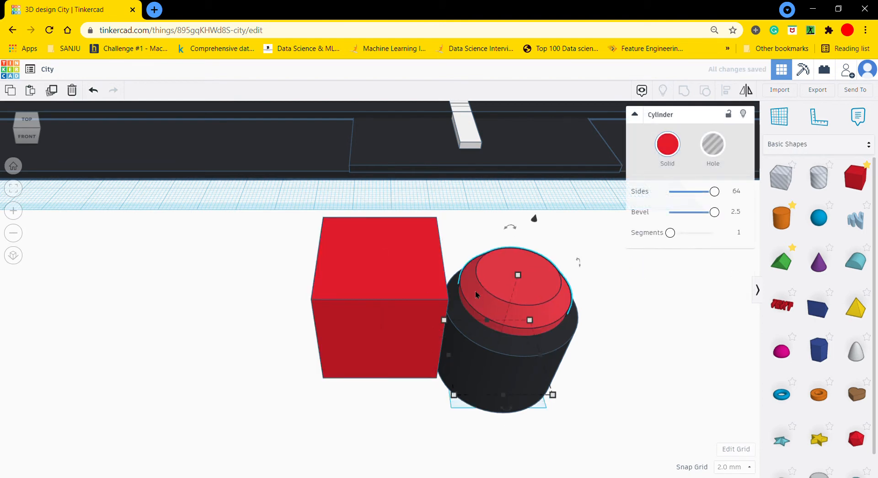
Stretch the inner red cylinder downward so that it protrudes below the black ring
{"action": "left_click", "coordinate": [24, 125]}
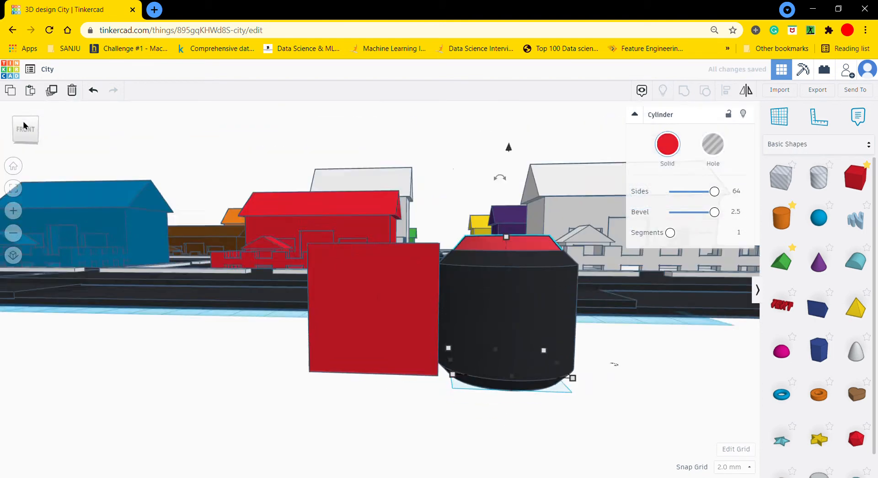
{"action": "left_click_drag", "start_coordinate": [24, 125], "coordinate": [11, 122]}
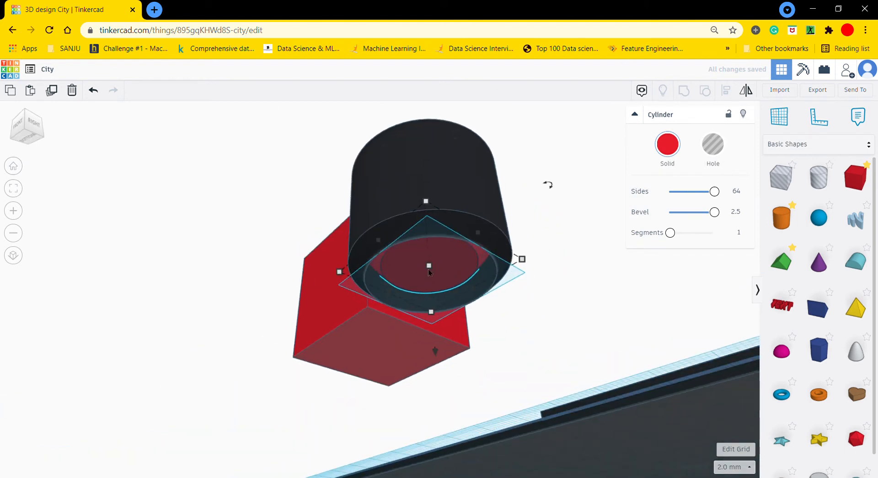
{"action": "left_click_drag", "start_coordinate": [429, 273], "coordinate": [423, 292]}
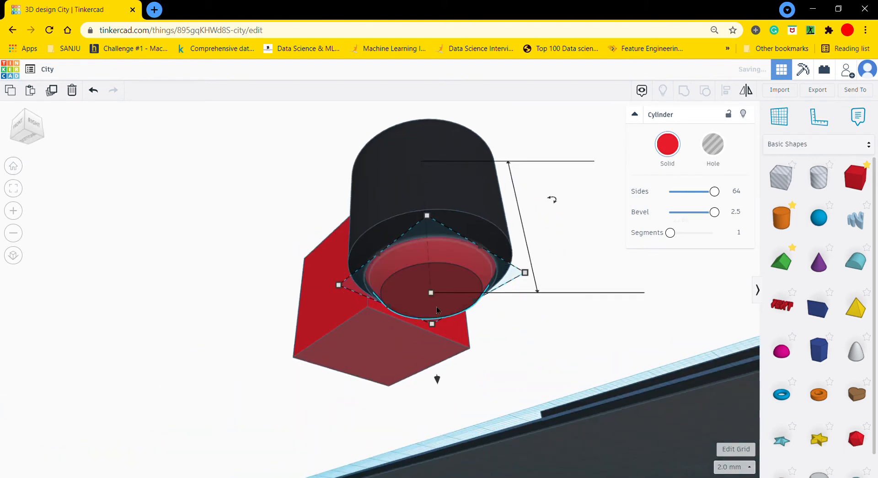
Group the black ring with the red cylinder and enable Multicolor on the group to keep both colours
{"action": "mouse_move", "coordinate": [23, 131]}
{"action": "left_mouse_down"}
{"action": "mouse_move", "coordinate": [30, 151]}
{"action": "mouse_move", "coordinate": [33, 144]}
{"action": "left_mouse_up"}
{"action": "left_click_drag", "start_coordinate": [597, 319], "coordinate": [466, 386]}
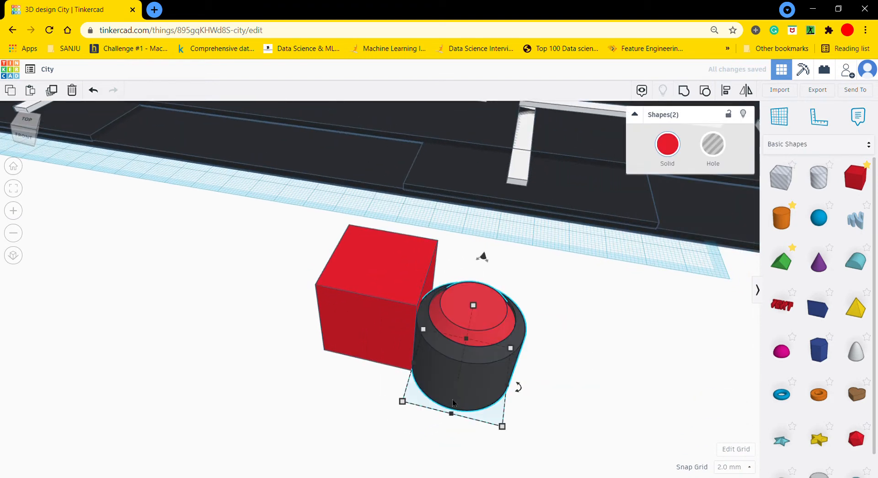
{"action": "key", "text": "ctrl+g"}
{"action": "scroll", "coordinate": [468, 377], "scroll_direction": "down", "scroll_amount": 3}
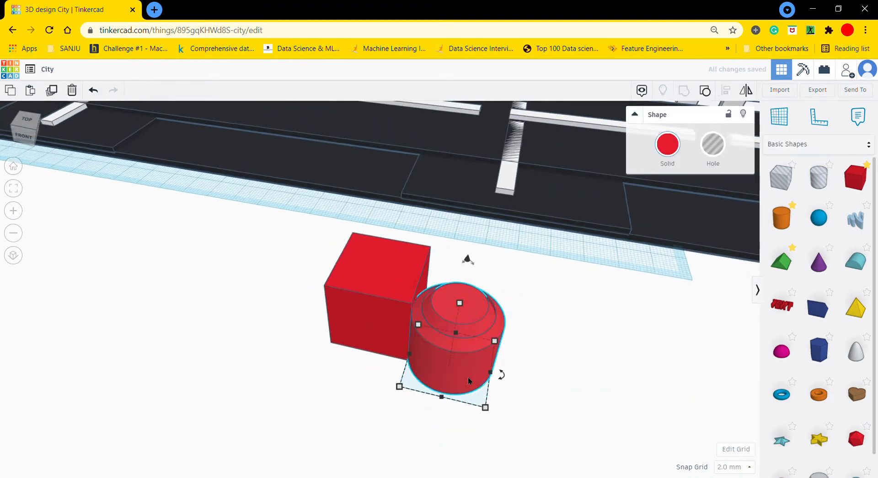
{"action": "left_click", "coordinate": [662, 152]}
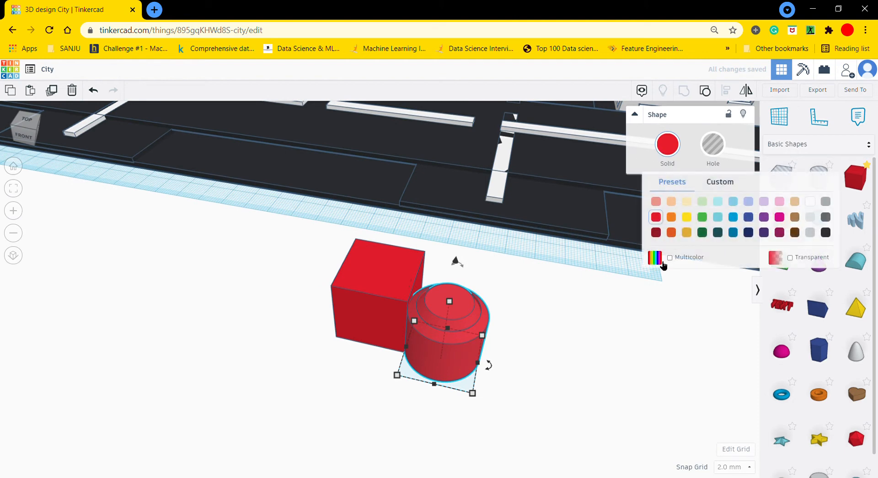
{"action": "left_click", "coordinate": [670, 257]}
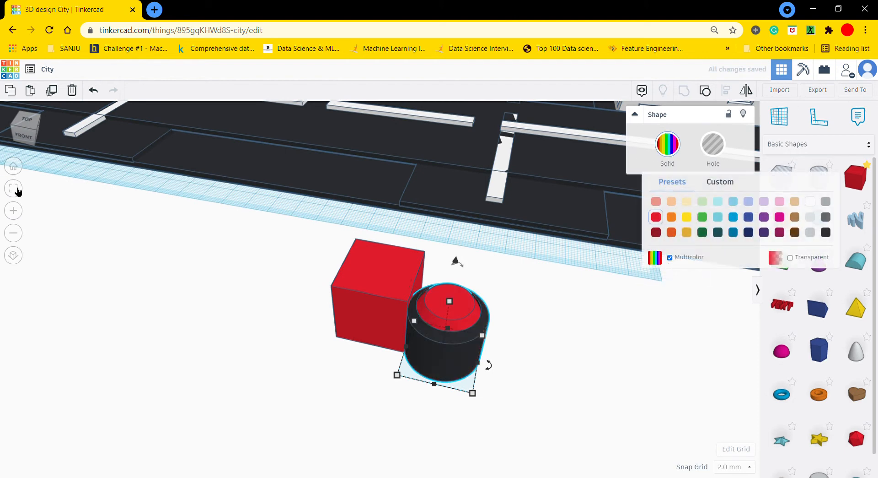
Give the red box an edge radius of 2 and move it away from the cylinder group
{"action": "left_click", "coordinate": [397, 273]}
{"action": "key", "text": "f"}
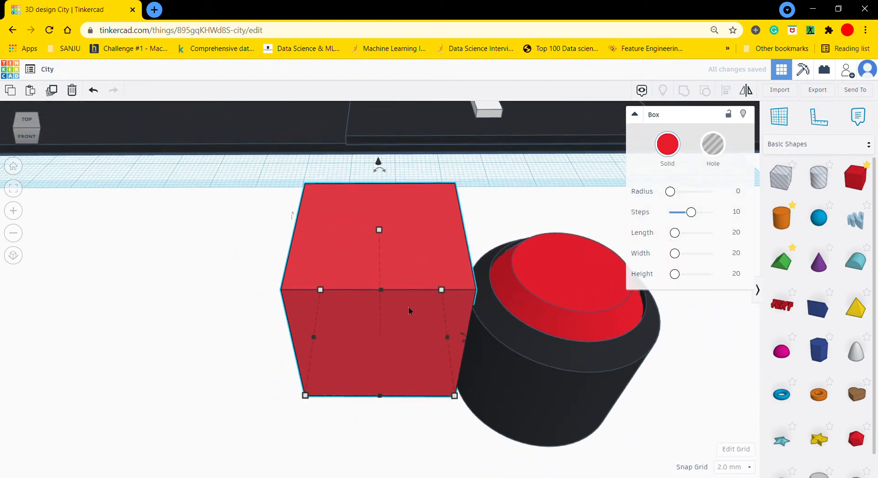
{"action": "left_click_drag", "start_coordinate": [409, 308], "coordinate": [404, 312]}
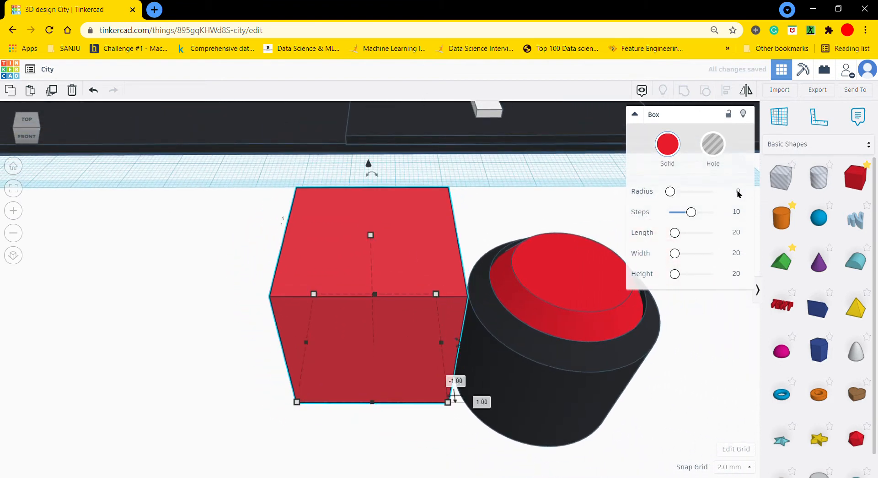
{"action": "left_click", "coordinate": [170, 310]}
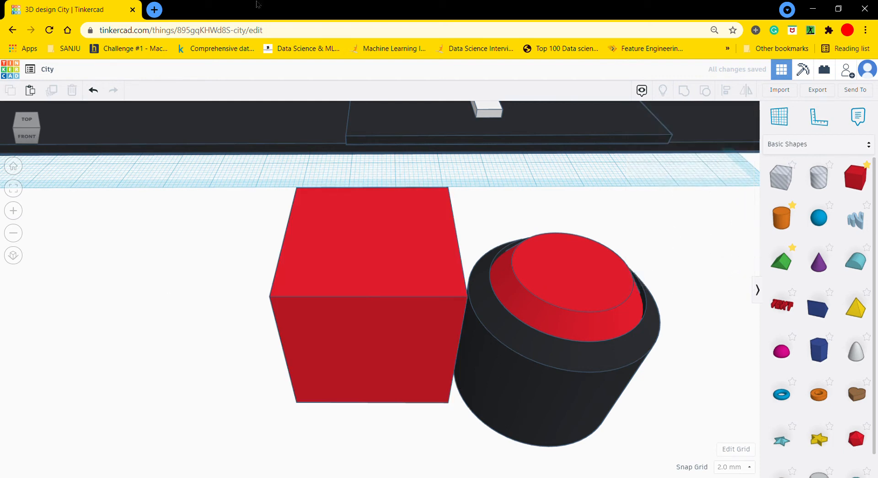
{"action": "left_click", "coordinate": [327, 316]}
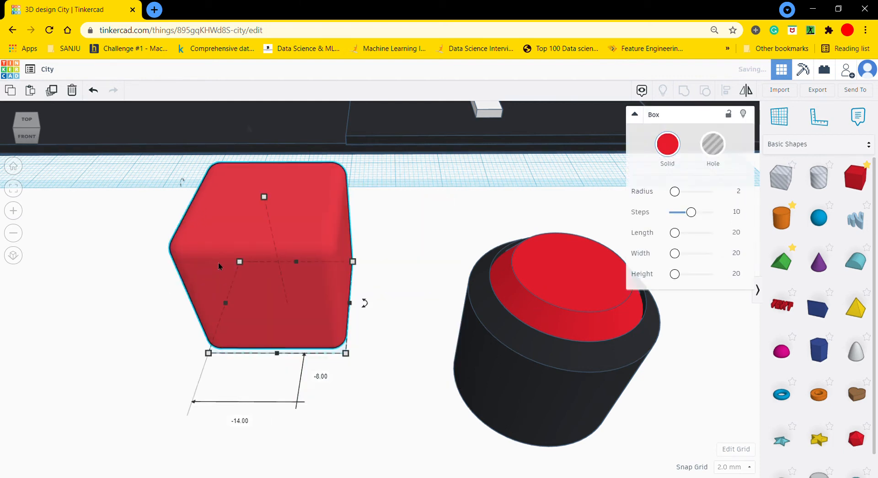
Stretch the rounded red box sideways and set that dimension to 40 mm
{"action": "left_click_drag", "start_coordinate": [351, 305], "coordinate": [449, 311]}
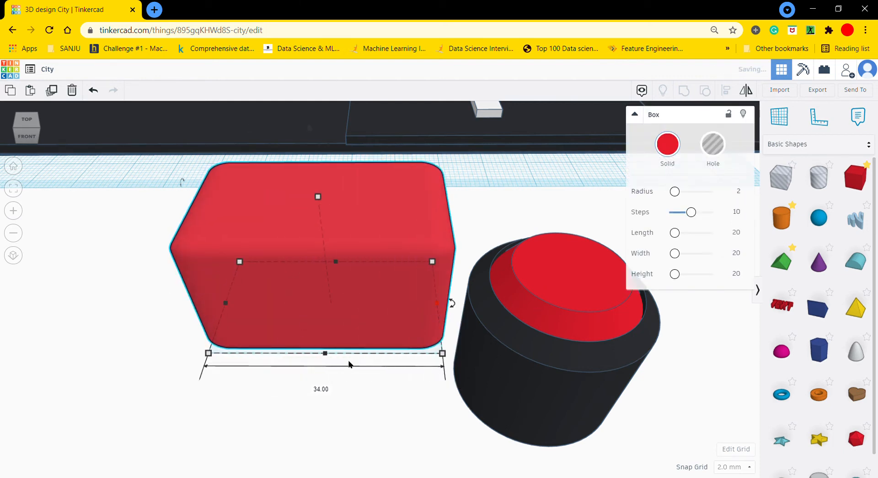
{"action": "left_click", "coordinate": [321, 389]}
{"action": "type", "text": "40"}
{"action": "key", "text": "Return"}
Scale the black and red cylinder group down proportionally, setting its base dimension to 15 mm
{"action": "left_click", "coordinate": [513, 376]}
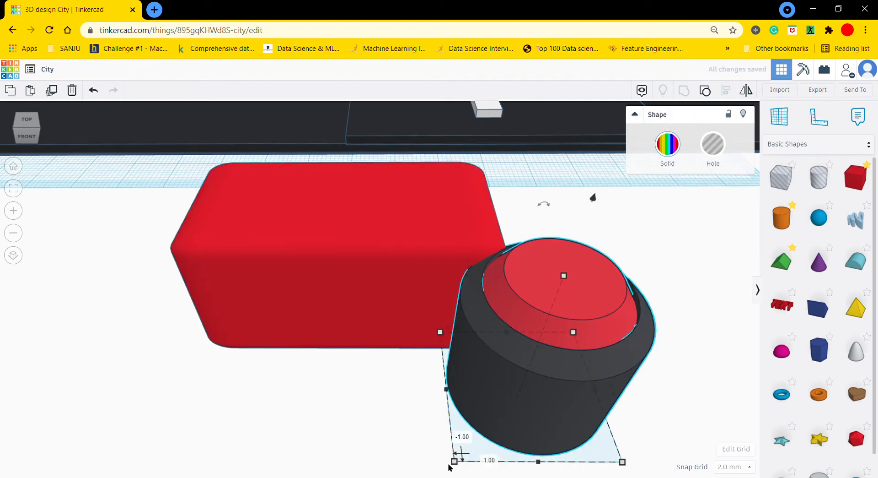
{"action": "left_click_drag", "start_coordinate": [450, 467], "coordinate": [469, 460]}
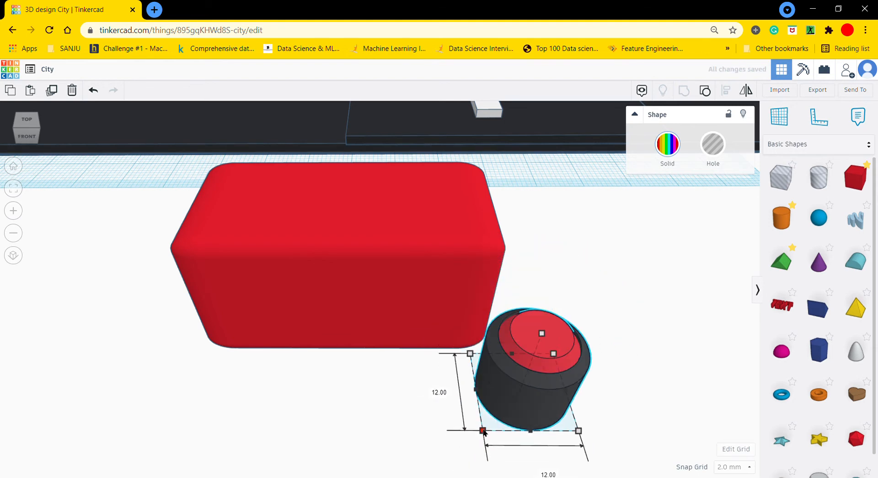
{"action": "left_click", "coordinate": [430, 390]}
{"action": "type", "text": "15"}
{"action": "key", "text": "Return"}
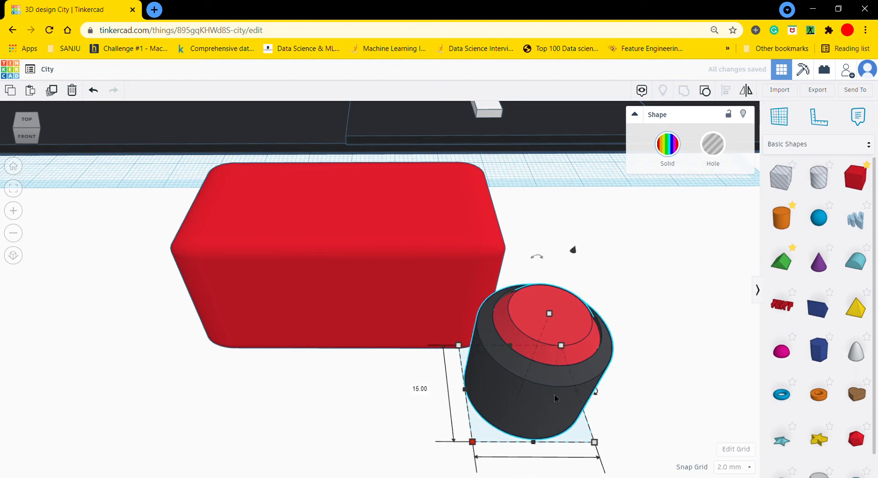
Move the cylinder group about 12.5 mm along the front of the box and shift the box about 4 mm away from it
{"action": "left_click_drag", "start_coordinate": [559, 396], "coordinate": [452, 388]}
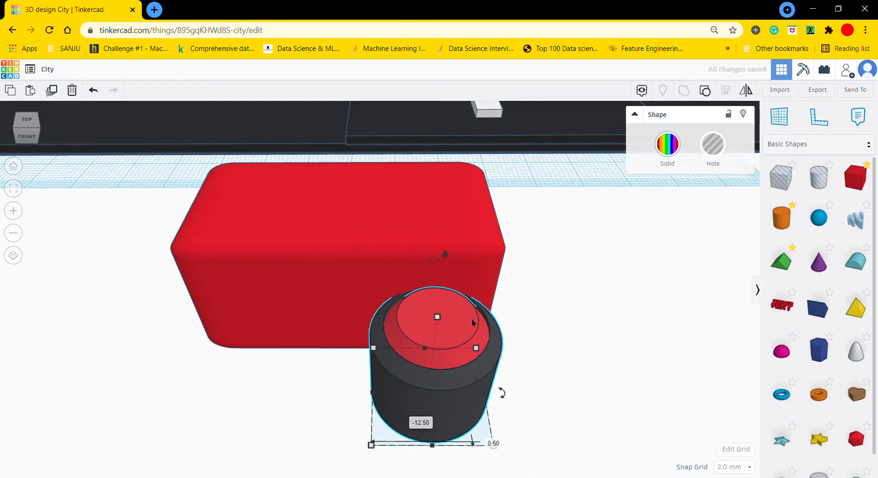
{"action": "left_click", "coordinate": [350, 339]}
{"action": "left_click_drag", "start_coordinate": [20, 130], "coordinate": [68, 134]}
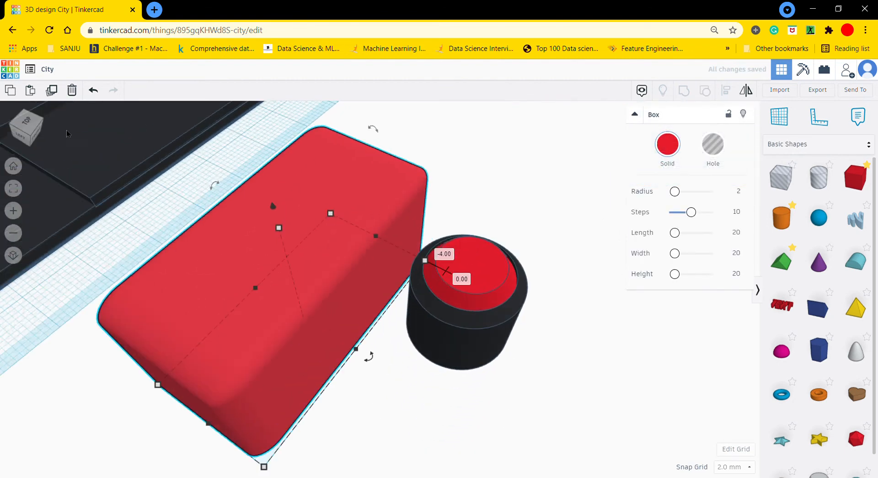
Rotate the cylinder group by 90° so that it lies on its side
{"action": "left_click", "coordinate": [447, 330]}
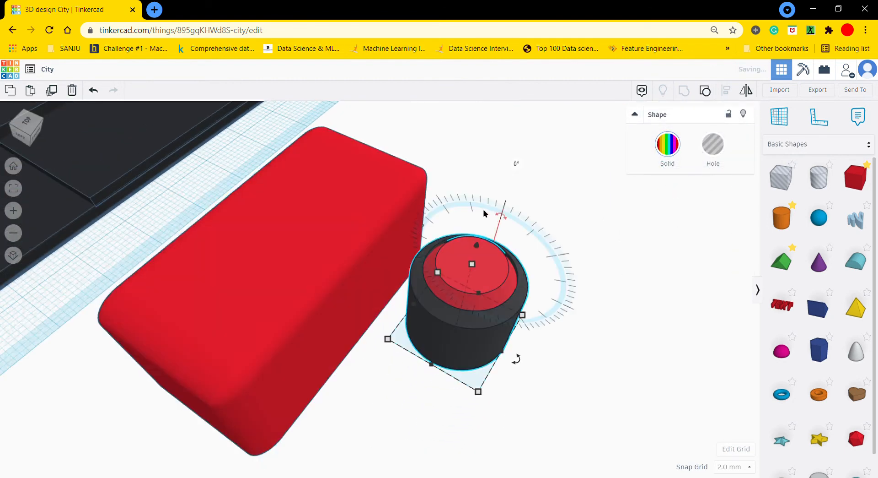
{"action": "left_click", "coordinate": [517, 164]}
{"action": "type", "text": "90"}
{"action": "key", "text": "Return"}
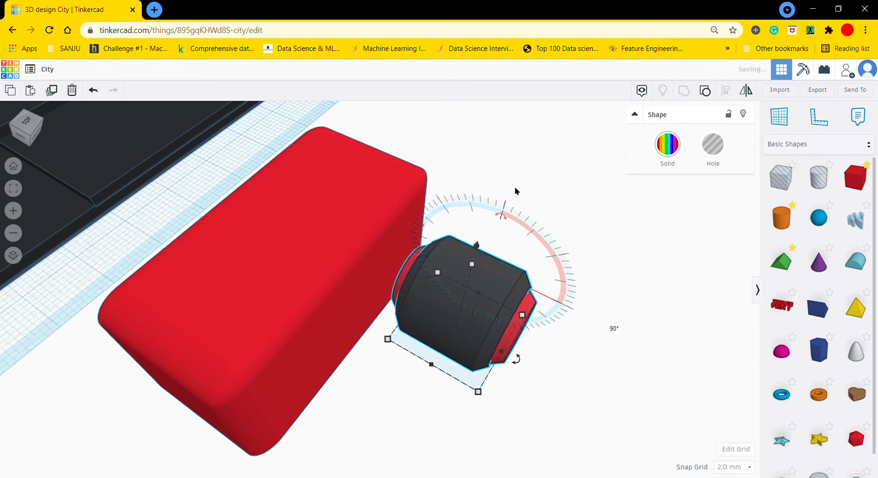
Move the black and red cylinder group about 15 mm into the red box so only its outer end protrudes
{"action": "left_click", "coordinate": [572, 327]}
{"action": "left_click_drag", "start_coordinate": [436, 319], "coordinate": [357, 274]}
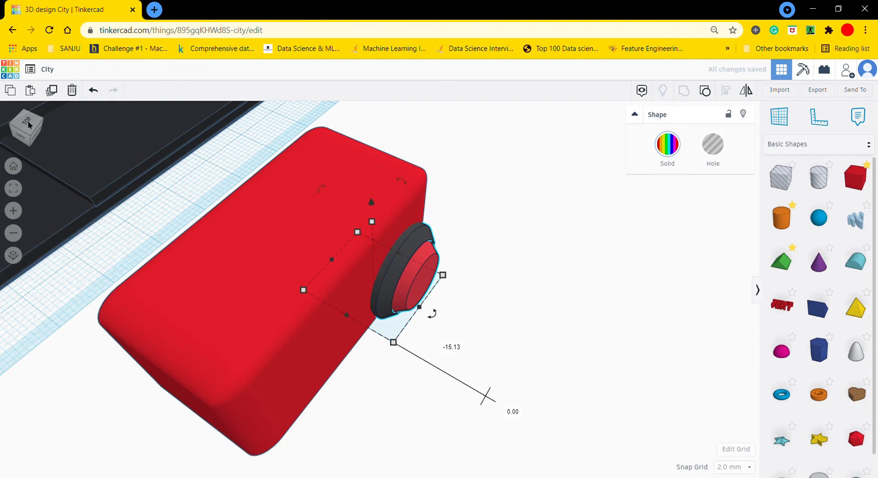
{"action": "left_click_drag", "start_coordinate": [28, 125], "coordinate": [15, 119]}
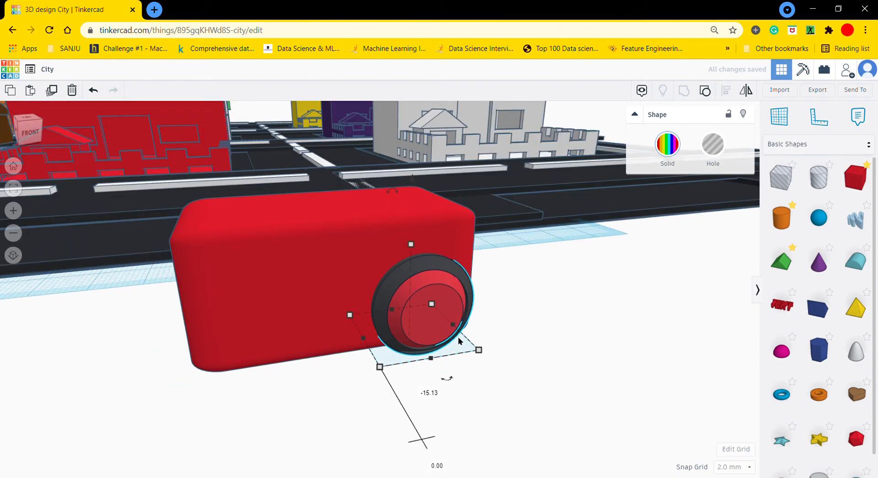
{"action": "left_click_drag", "start_coordinate": [34, 133], "coordinate": [78, 138]}
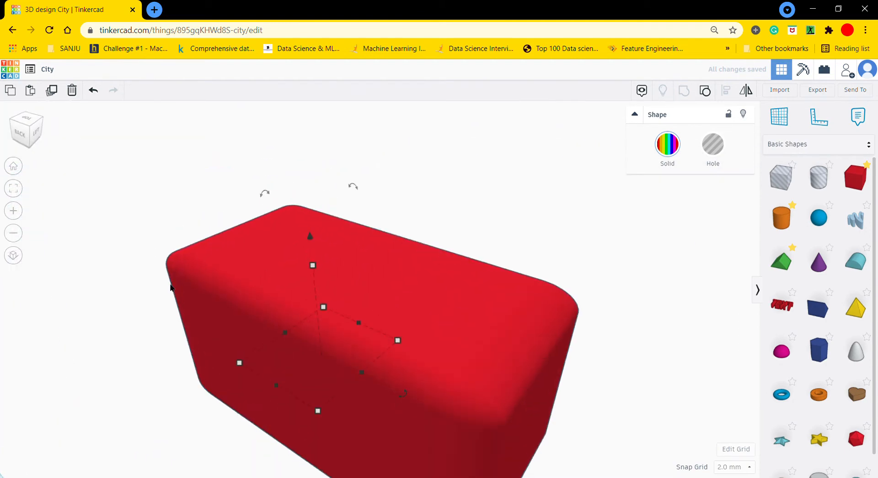
Stretch the cylinder group through the box to about 28 mm long so that it also protrudes from the box's opposite side
{"action": "left_click_drag", "start_coordinate": [276, 385], "coordinate": [202, 430]}
{"action": "left_click", "coordinate": [100, 295]}
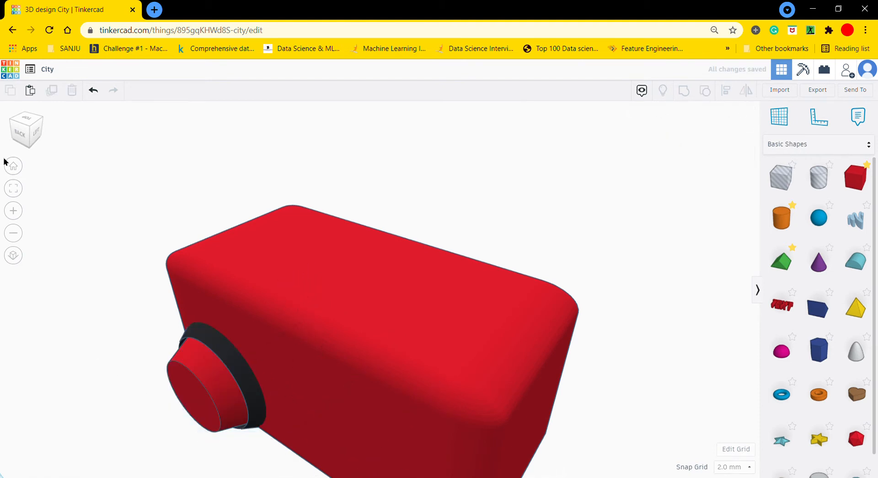
{"action": "left_click_drag", "start_coordinate": [22, 135], "coordinate": [40, 164]}
{"action": "left_click", "coordinate": [250, 426]}
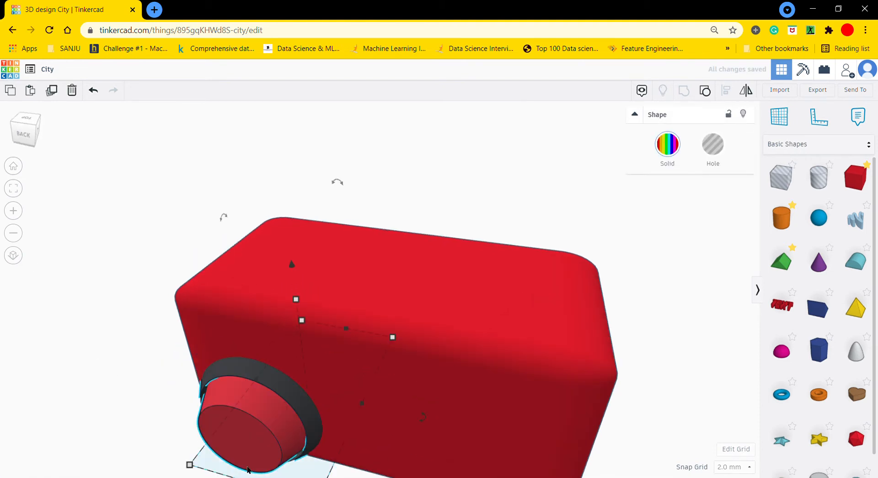
{"action": "scroll", "coordinate": [248, 470], "scroll_direction": "down", "scroll_amount": 2}
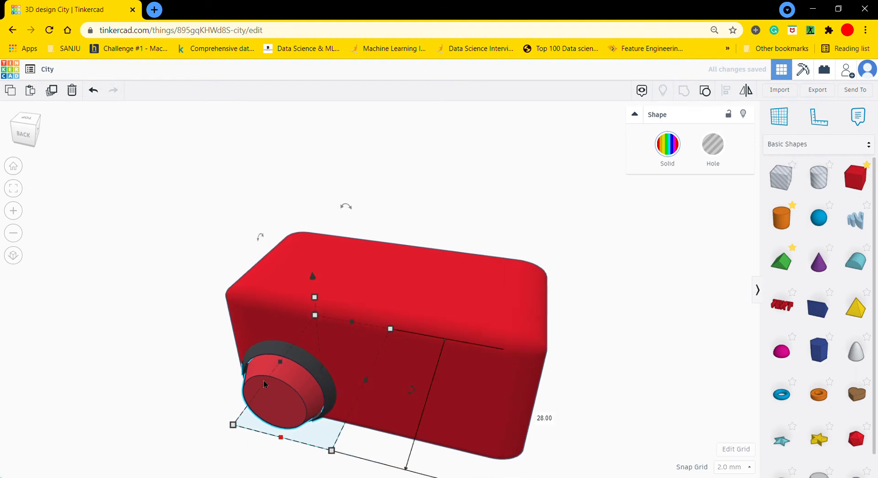
{"action": "left_click", "coordinate": [113, 292]}
{"action": "left_click", "coordinate": [20, 135]}
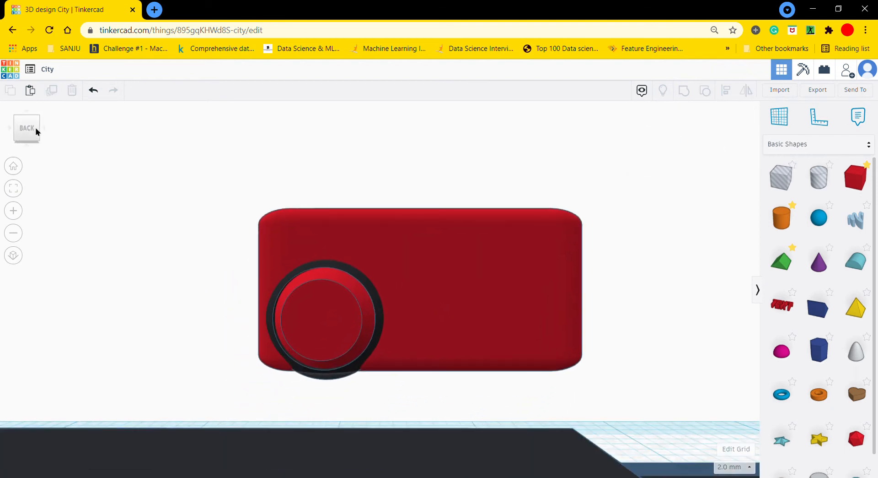
{"action": "left_click_drag", "start_coordinate": [36, 131], "coordinate": [99, 136]}
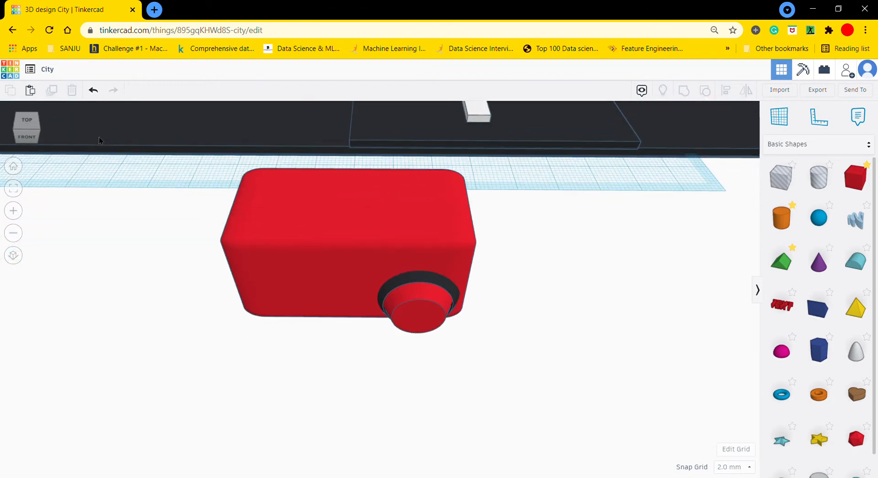
Examine the size and position of the red vehicle relative to the city's roads and houses
{"action": "scroll", "coordinate": [78, 152], "scroll_direction": "down", "scroll_amount": 2}
{"action": "left_click_drag", "start_coordinate": [40, 133], "coordinate": [36, 134]}
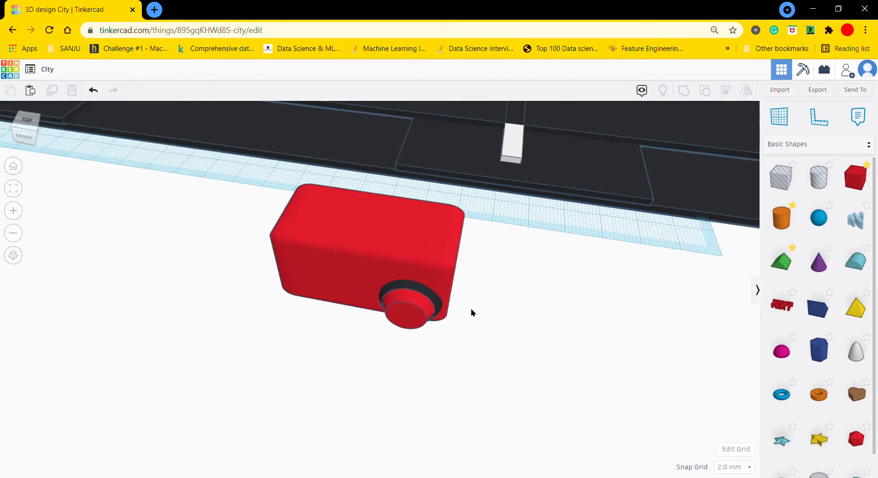
{"action": "scroll", "coordinate": [462, 224], "scroll_direction": "down", "scroll_amount": 5}
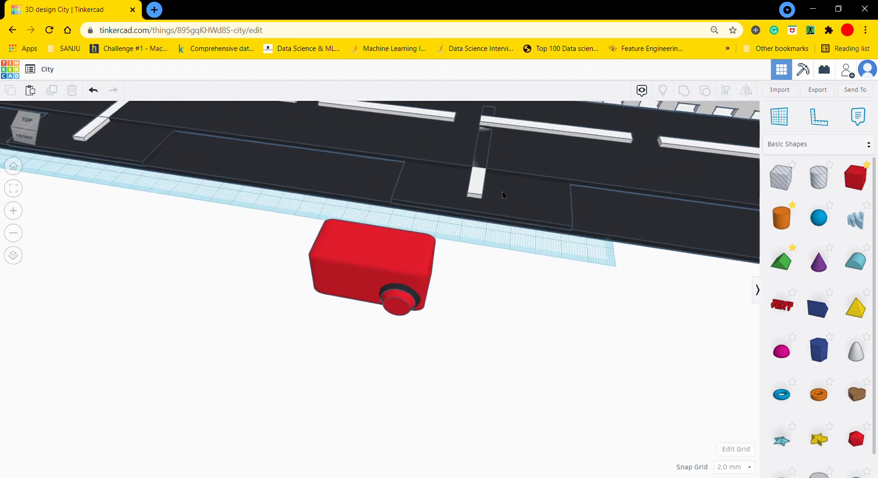
{"action": "left_click", "coordinate": [461, 180]}
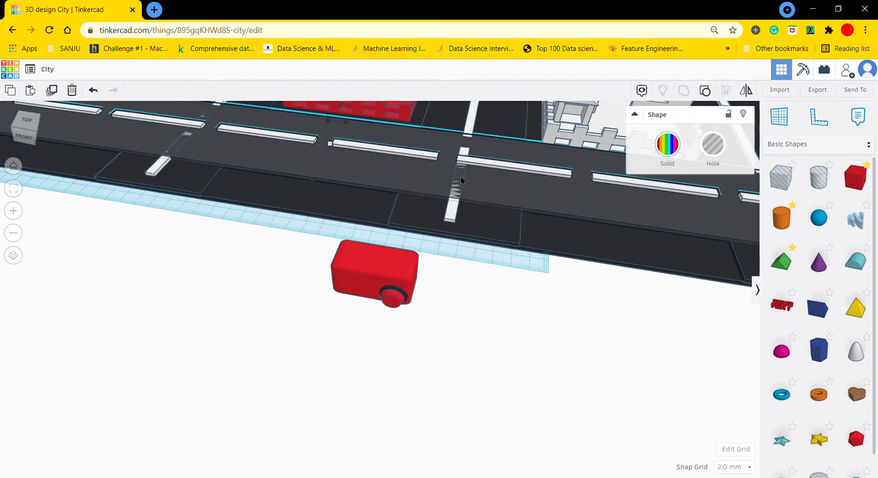
{"action": "left_click", "coordinate": [457, 213]}
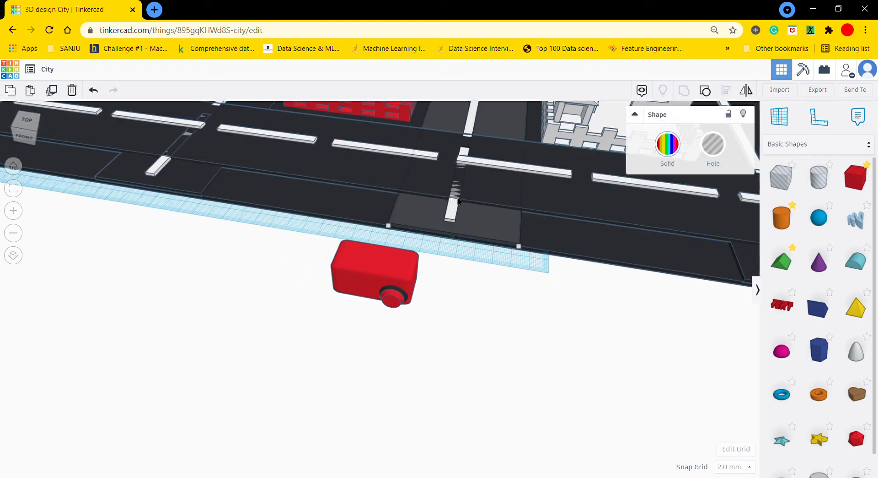
{"action": "left_click", "coordinate": [518, 355]}
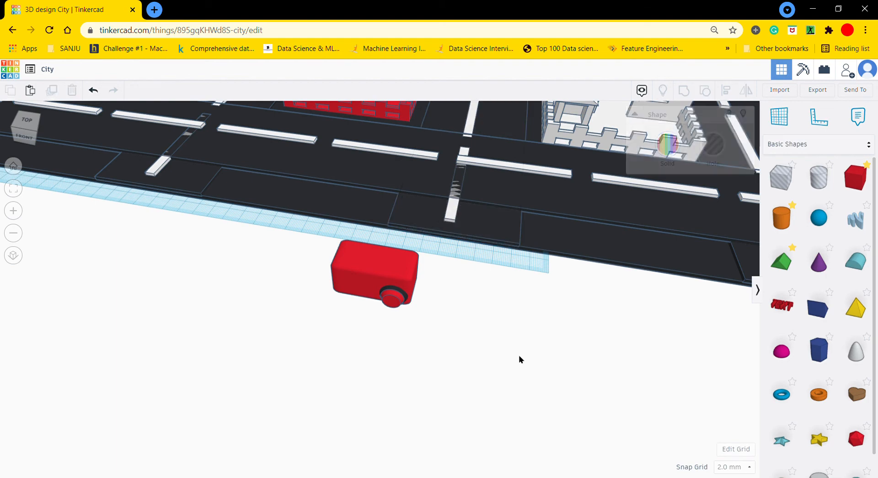
{"action": "scroll", "coordinate": [538, 305], "scroll_direction": "down", "scroll_amount": 6}
{"action": "scroll", "coordinate": [539, 304], "scroll_direction": "up", "scroll_amount": 10}
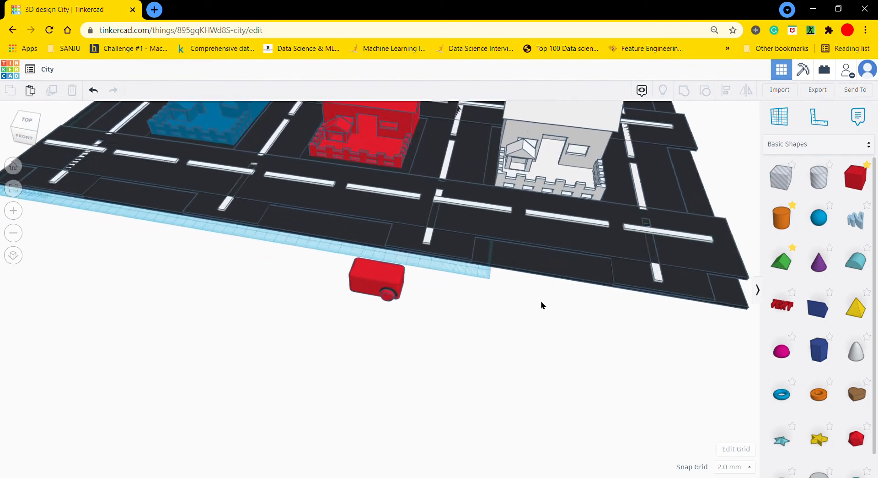
{"action": "scroll", "coordinate": [536, 254], "scroll_direction": "down", "scroll_amount": 5}
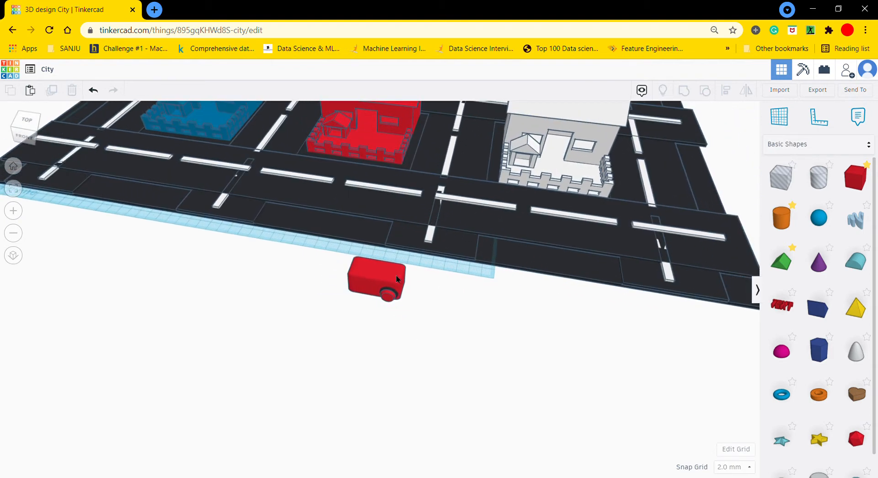
Duplicate the black and red wheel group at one end of the red box
{"action": "left_click", "coordinate": [397, 276]}
{"action": "left_click_drag", "start_coordinate": [341, 295], "coordinate": [403, 315]}
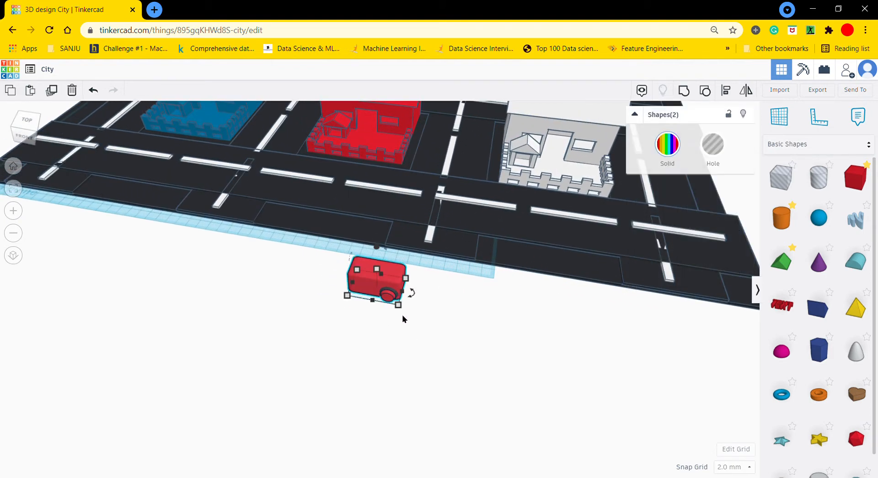
{"action": "key", "text": "f"}
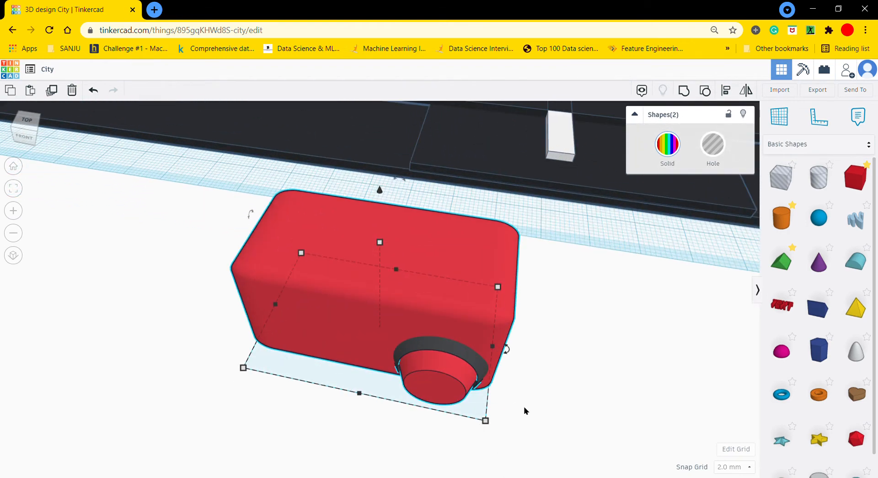
{"action": "left_click", "coordinate": [525, 410]}
{"action": "left_click", "coordinate": [413, 369]}
{"action": "key", "text": "ctrl+d"}
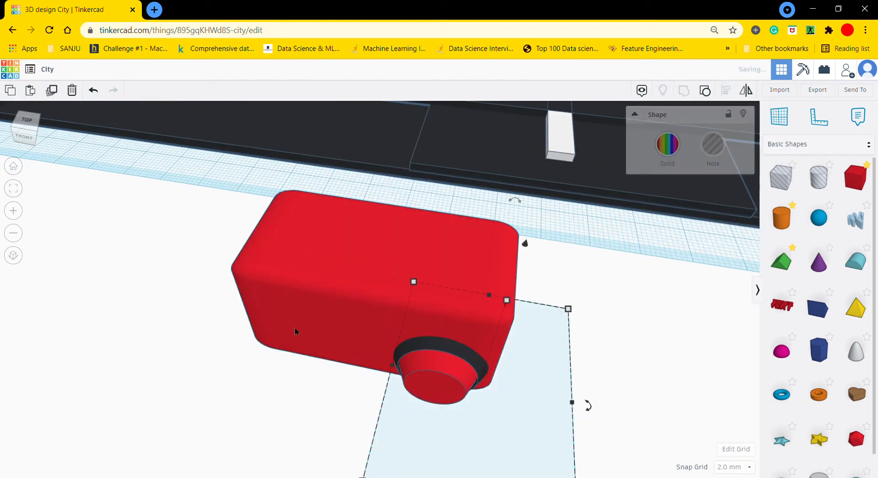
Move the duplicated wheel group along the red box to form a second wheel near the opposite end
{"action": "key", "text": "Left"}
{"action": "key", "text": "Left"}
{"action": "key", "text": "Left"}
{"action": "key", "text": "Left"}
{"action": "key", "text": "Left"}
{"action": "key", "text": "Left"}
{"action": "key", "text": "Left"}
{"action": "key", "text": "Left"}
{"action": "key", "text": "Left"}
{"action": "key", "text": "Left"}
{"action": "key", "text": "Left"}
{"action": "key", "text": "Left"}
{"action": "key", "text": "Left"}
{"action": "key", "text": "Left"}
{"action": "key", "text": "Left"}
{"action": "key", "text": "Left"}
{"action": "key", "text": "Left"}
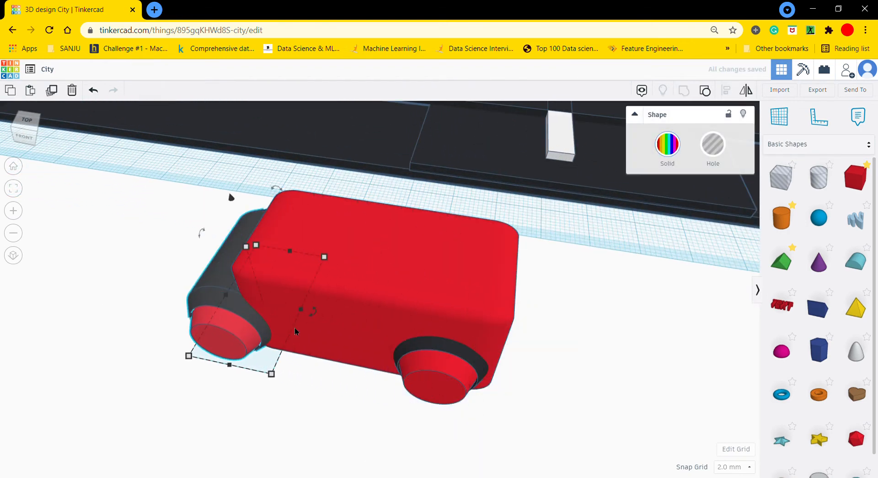
{"action": "key", "text": "Right"}
{"action": "key", "text": "Right"}
{"action": "key", "text": "Right"}
{"action": "key", "text": "Right"}
{"action": "key", "text": "Right"}
{"action": "key", "text": "Right"}
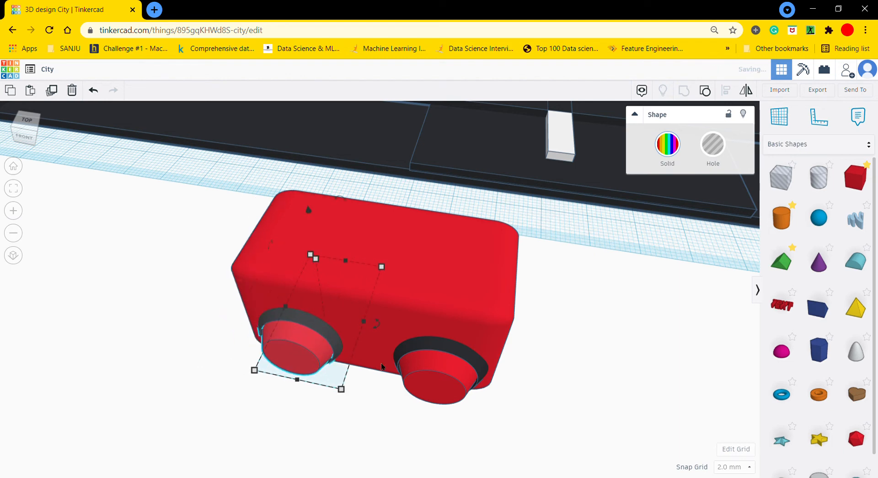
{"action": "left_click", "coordinate": [639, 352]}
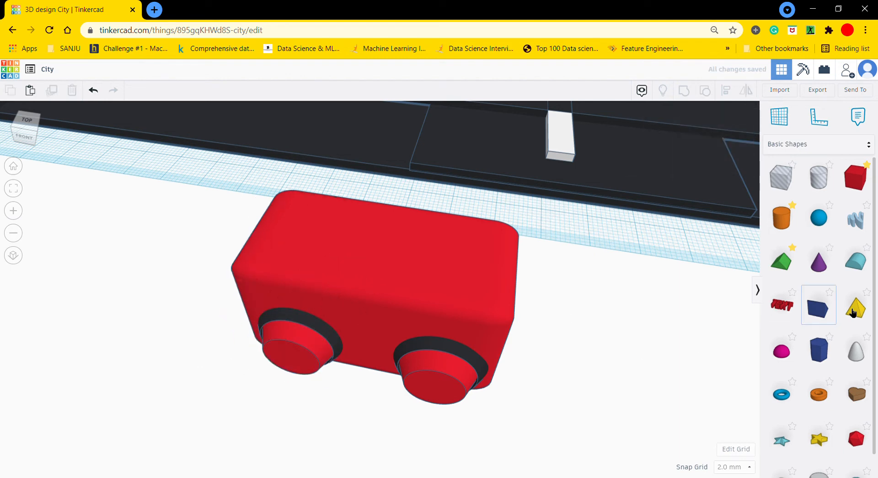
Add a wedge beside the red box and rotate it in a workplane set on the wedge's face
{"action": "left_click_drag", "start_coordinate": [819, 307], "coordinate": [557, 338]}
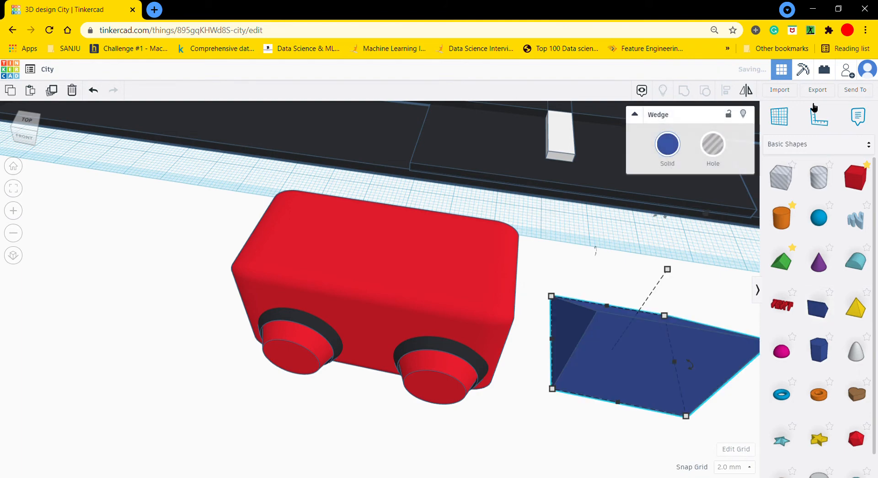
{"action": "key", "text": "w"}
{"action": "left_click", "coordinate": [624, 334]}
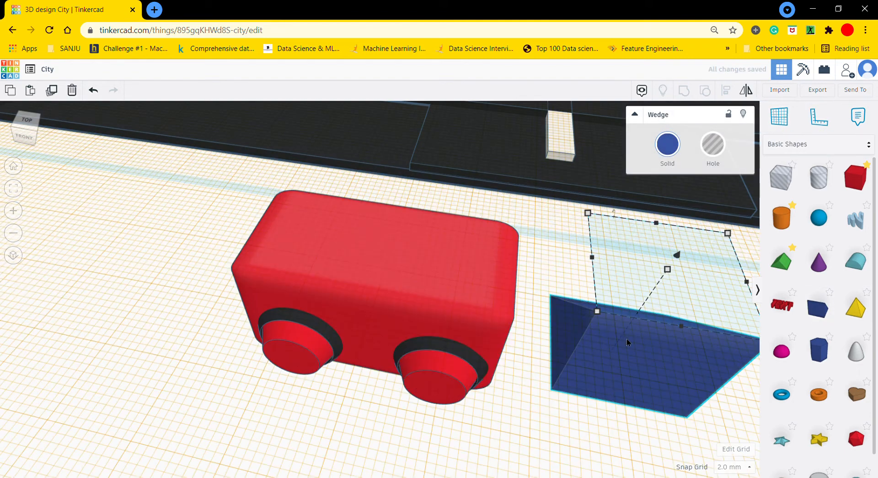
{"action": "left_click", "coordinate": [627, 339]}
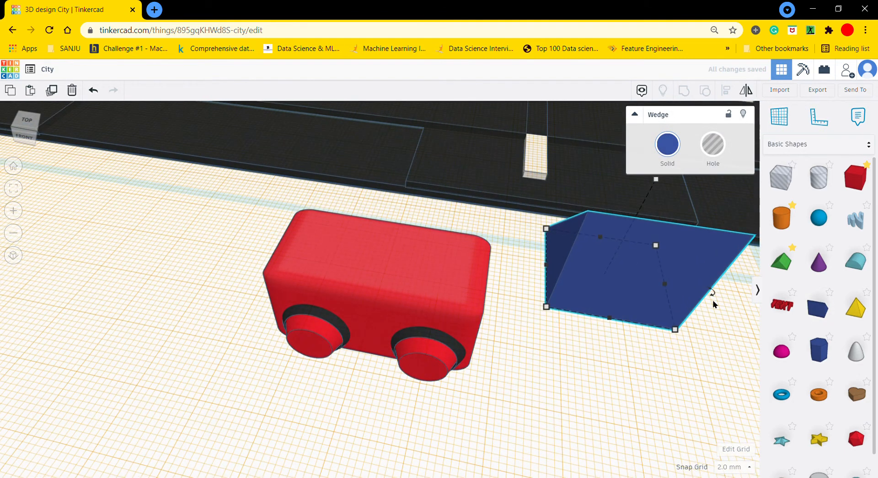
{"action": "left_click_drag", "start_coordinate": [713, 292], "coordinate": [556, 394]}
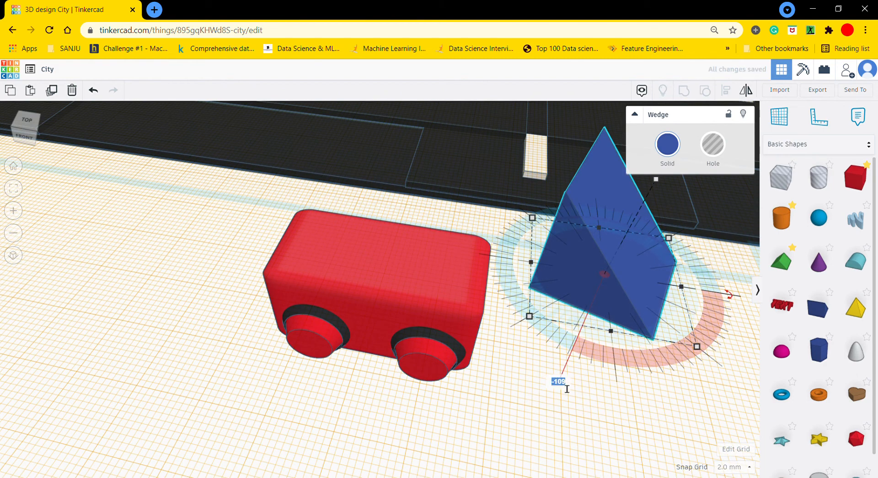
{"action": "type", "text": "0"}
{"action": "key", "text": "Return"}
{"action": "left_click", "coordinate": [597, 336]}
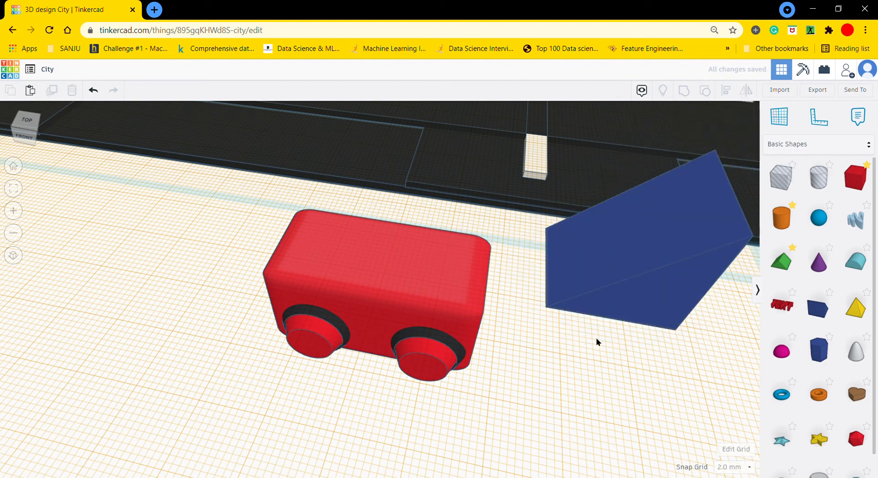
Return the workplane to the ground beside the red box and mirror the wedge along the vehicle's length
{"action": "left_click", "coordinate": [600, 285]}
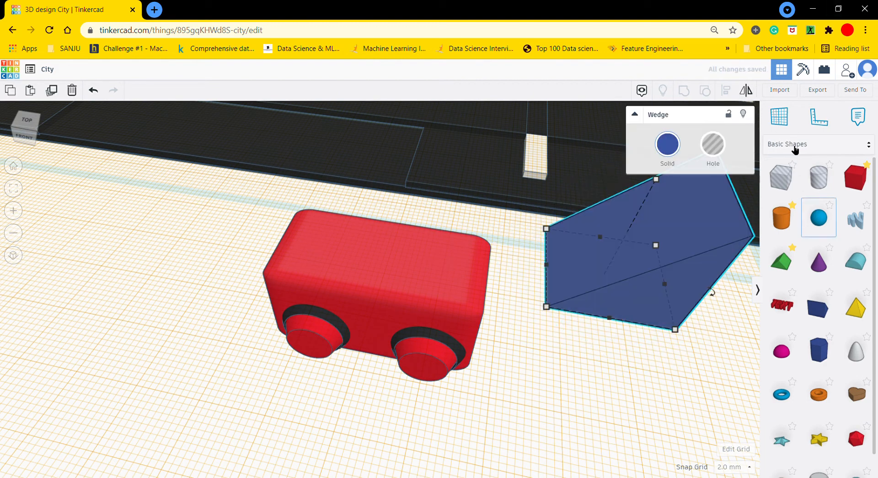
{"action": "left_click", "coordinate": [779, 116]}
{"action": "left_click", "coordinate": [576, 347]}
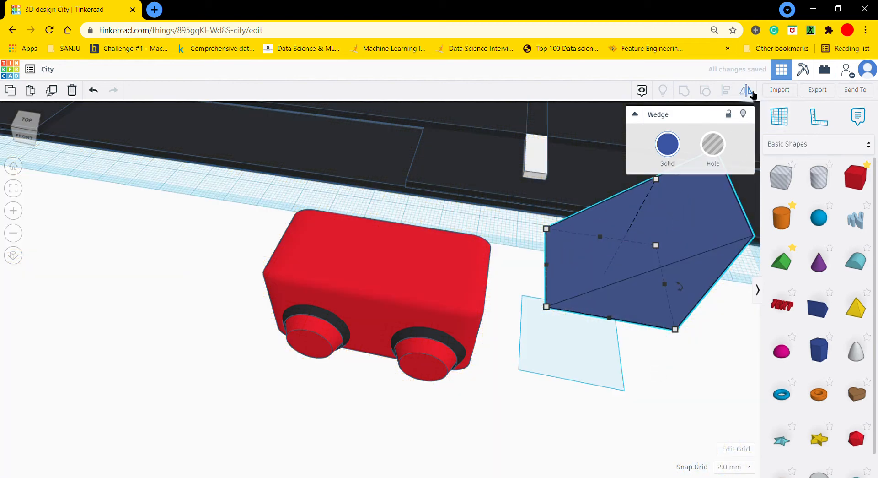
{"action": "left_click", "coordinate": [619, 326]}
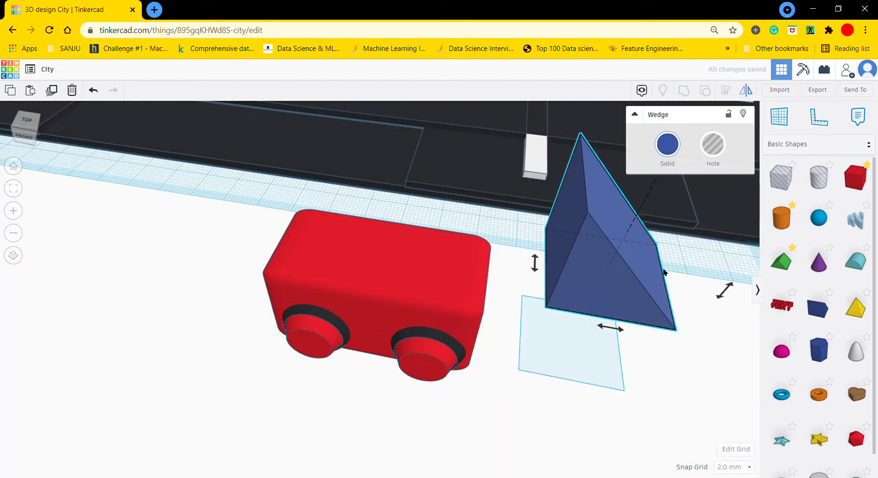
Move the wedge 32 mm along and 4 mm across onto the red box and colour it dark navy blue
{"action": "left_click_drag", "start_coordinate": [647, 267], "coordinate": [453, 253]}
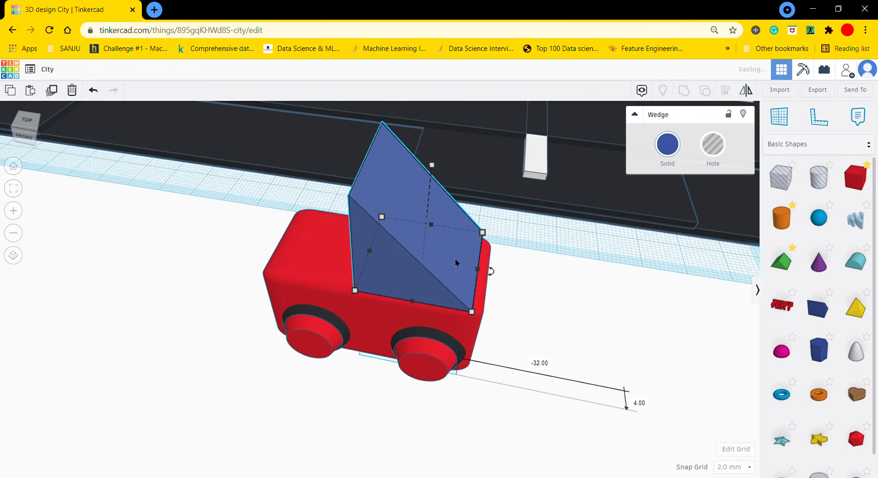
{"action": "left_click", "coordinate": [672, 137]}
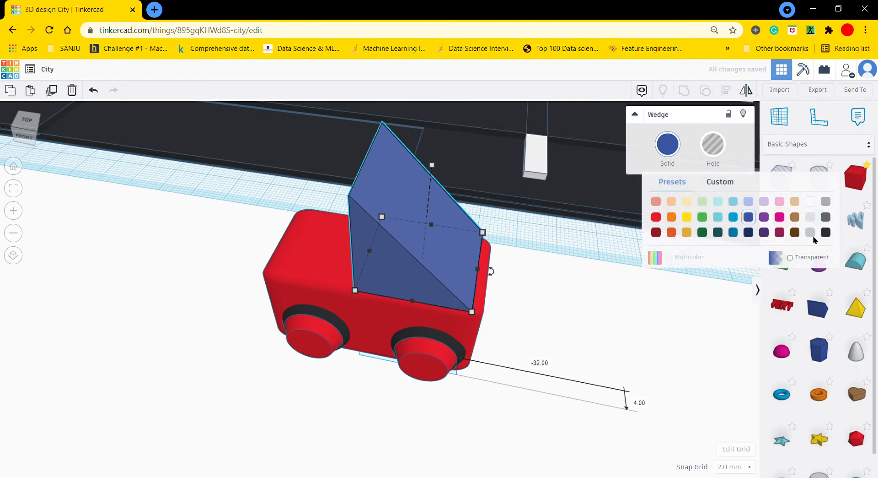
{"action": "left_click", "coordinate": [809, 202]}
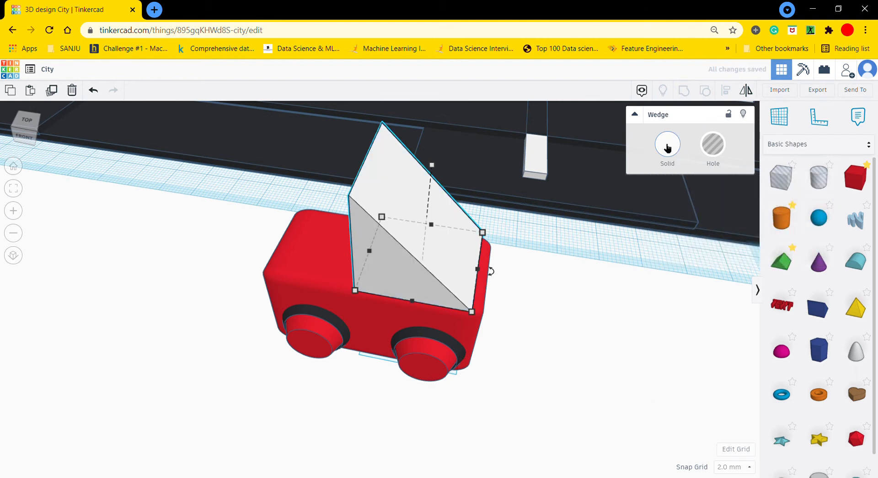
{"action": "left_click", "coordinate": [664, 145]}
{"action": "left_click", "coordinate": [749, 232]}
{"action": "left_click", "coordinate": [637, 298]}
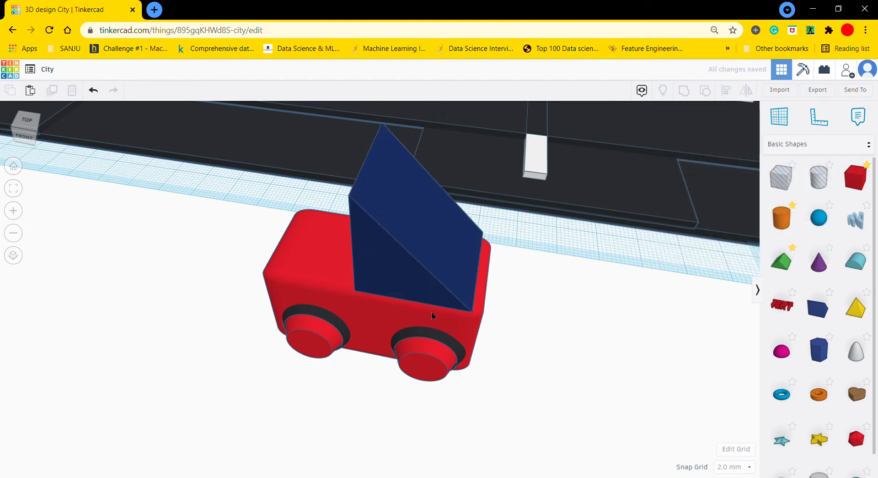
Select the red box and both wheel groups and enlarge them proportionally about their centre
{"action": "left_click", "coordinate": [348, 295]}
{"action": "left_click", "coordinate": [339, 332], "text": "shift"}
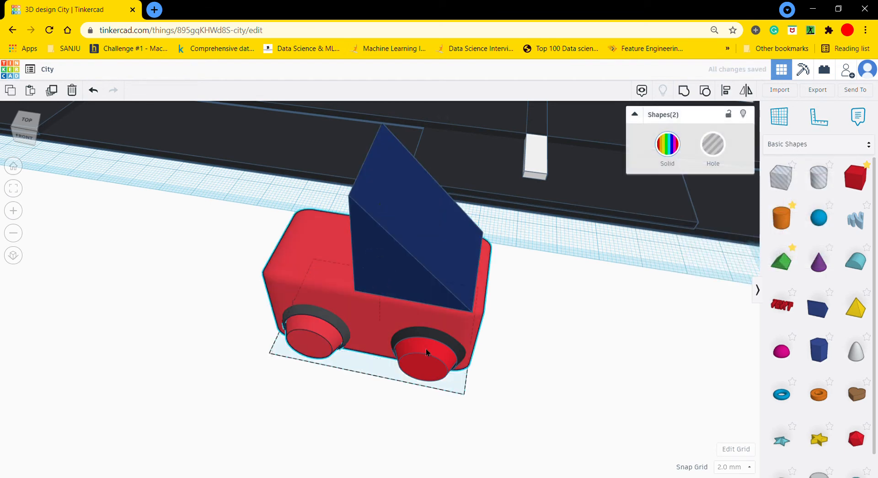
{"action": "left_click", "coordinate": [427, 352], "text": "shift"}
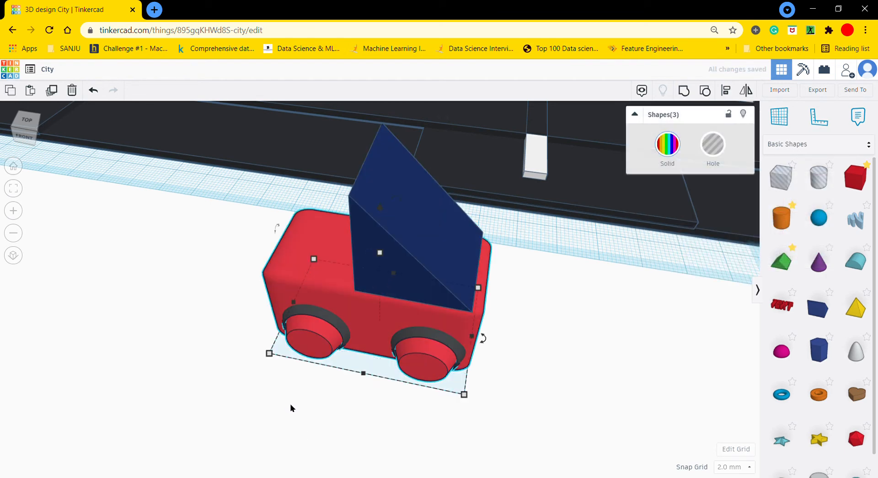
{"action": "left_click_drag", "start_coordinate": [270, 353], "coordinate": [234, 364], "text": "alt+shift"}
{"action": "left_click", "coordinate": [549, 342]}
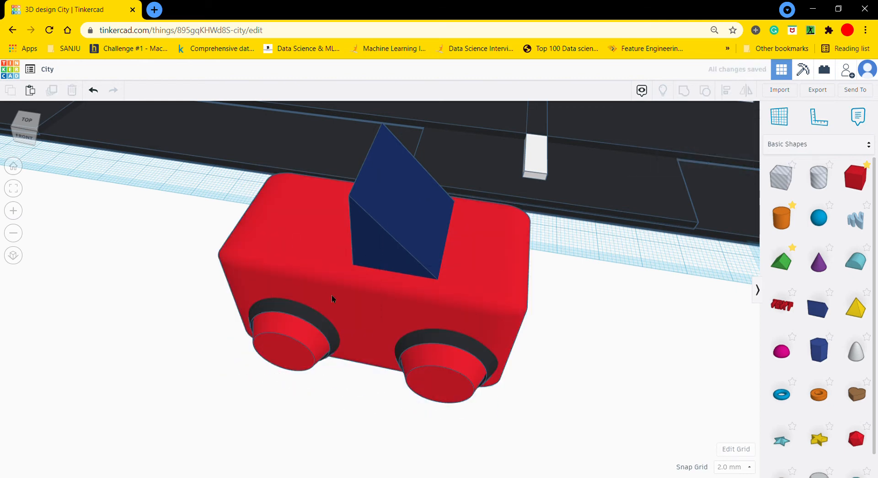
Stretch the red box together with both wheel groups to about 46 mm across the car and about 29 mm tall
{"action": "left_click", "coordinate": [343, 301]}
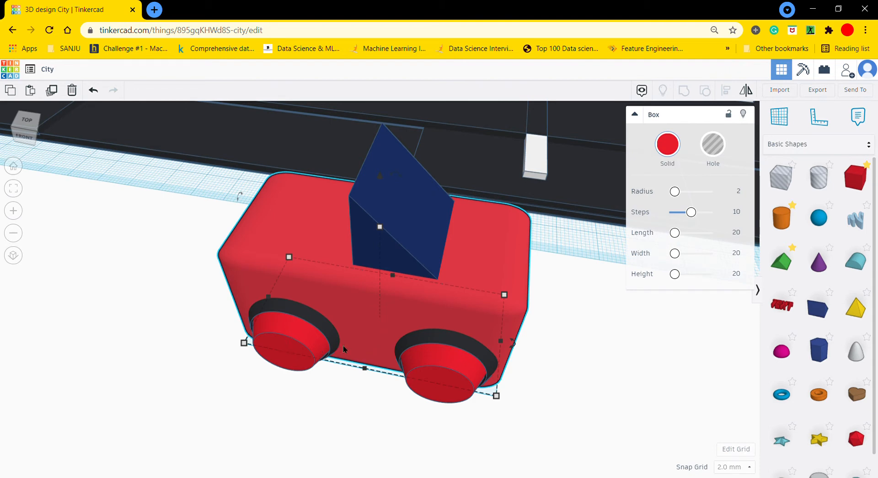
{"action": "left_click", "coordinate": [289, 347]}
{"action": "left_click", "coordinate": [704, 358]}
{"action": "left_click", "coordinate": [480, 364]}
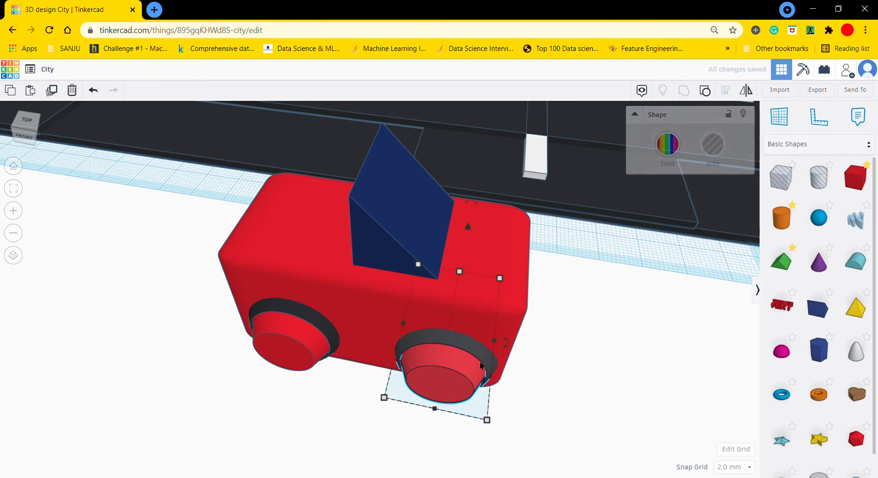
{"action": "left_click", "coordinate": [281, 339], "text": "shift"}
{"action": "left_click", "coordinate": [283, 287], "text": "shift"}
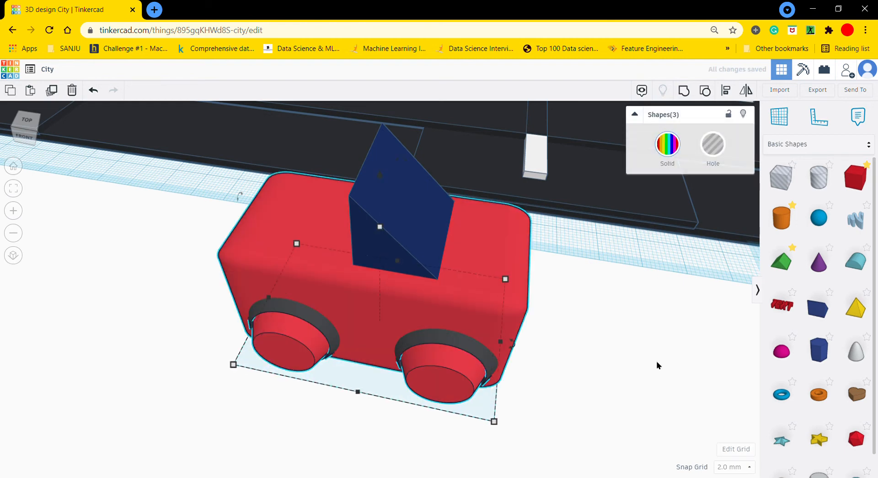
{"action": "left_click_drag", "start_coordinate": [357, 392], "coordinate": [344, 440]}
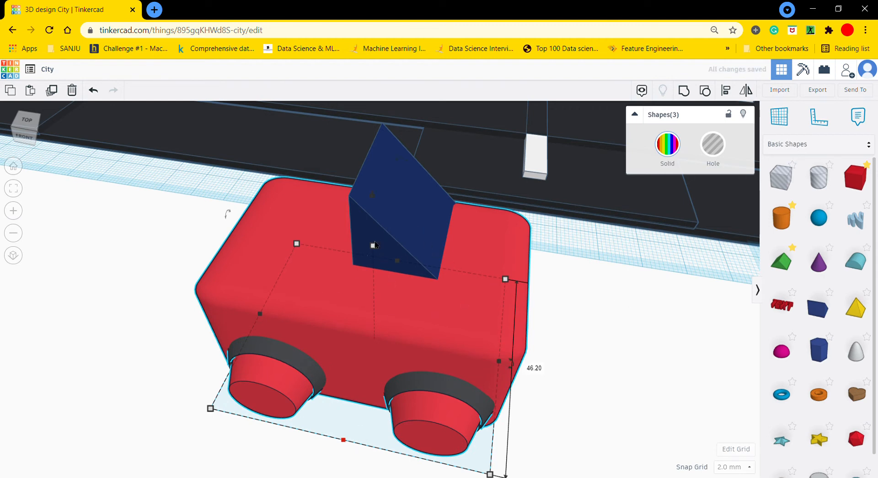
{"action": "left_click_drag", "start_coordinate": [374, 245], "coordinate": [374, 238]}
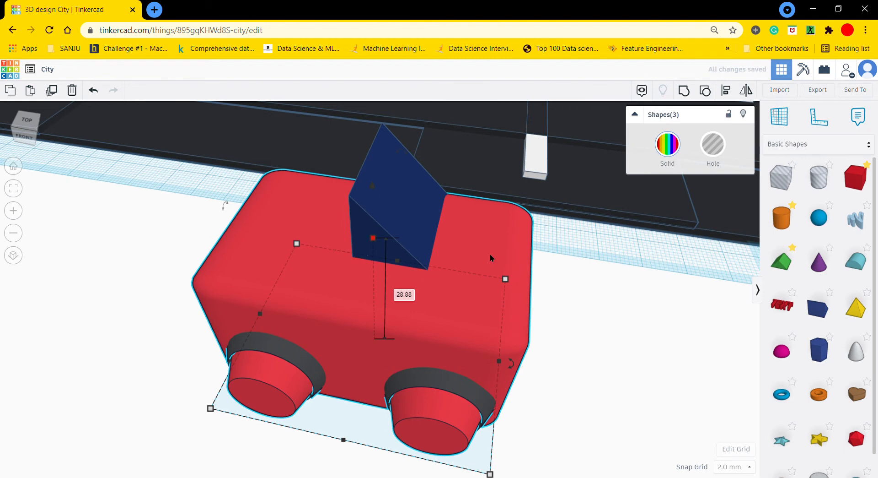
Move the wedge 12 mm along and 8 mm across the red box, and set a workplane on the box's top face
{"action": "left_click_drag", "start_coordinate": [435, 236], "coordinate": [500, 270]}
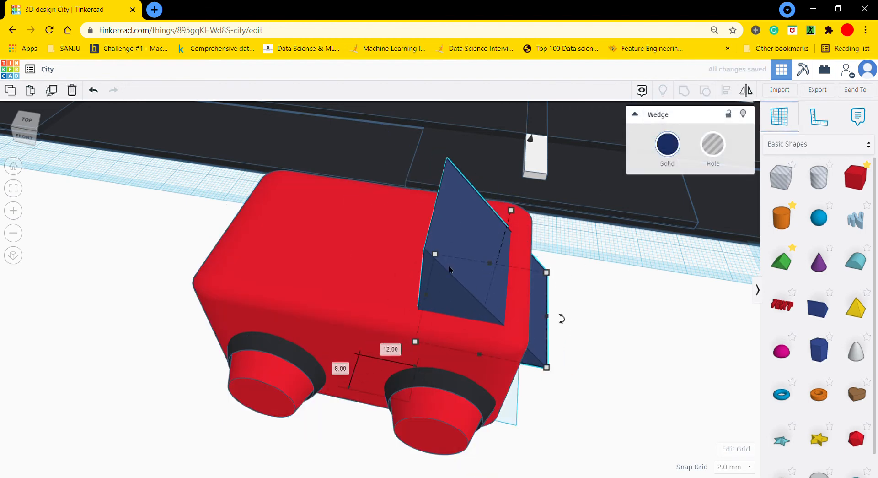
{"action": "left_click", "coordinate": [340, 239]}
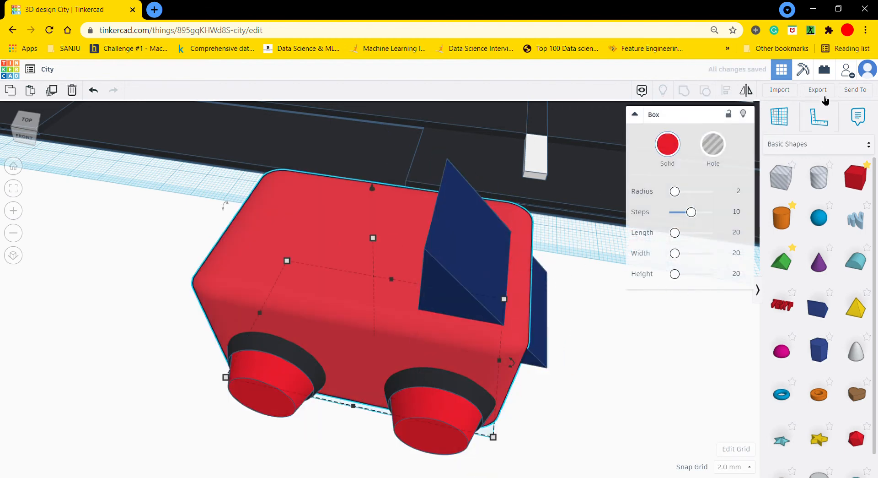
{"action": "left_click", "coordinate": [780, 117]}
{"action": "left_click", "coordinate": [354, 293]}
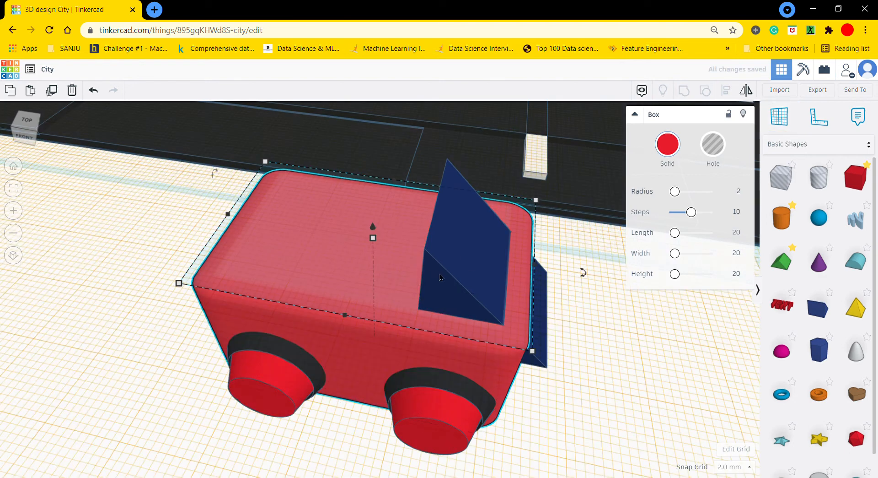
Drop the wedge onto the workplane on the red box's top and return the workplane to the ground
{"action": "key", "text": "d"}
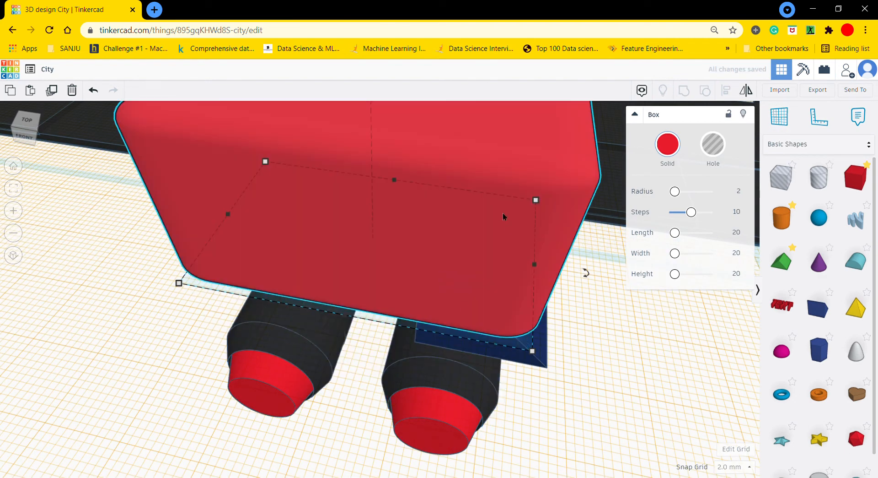
{"action": "key", "text": "ctrl+z"}
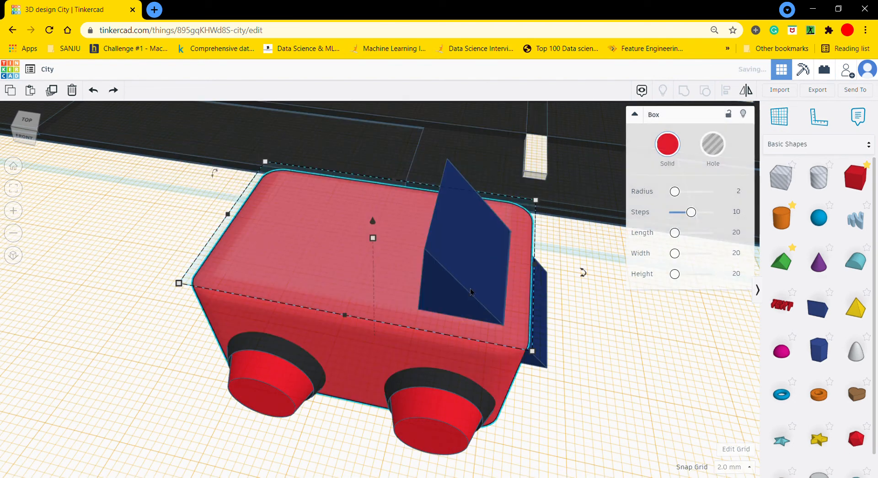
{"action": "left_click", "coordinate": [467, 287]}
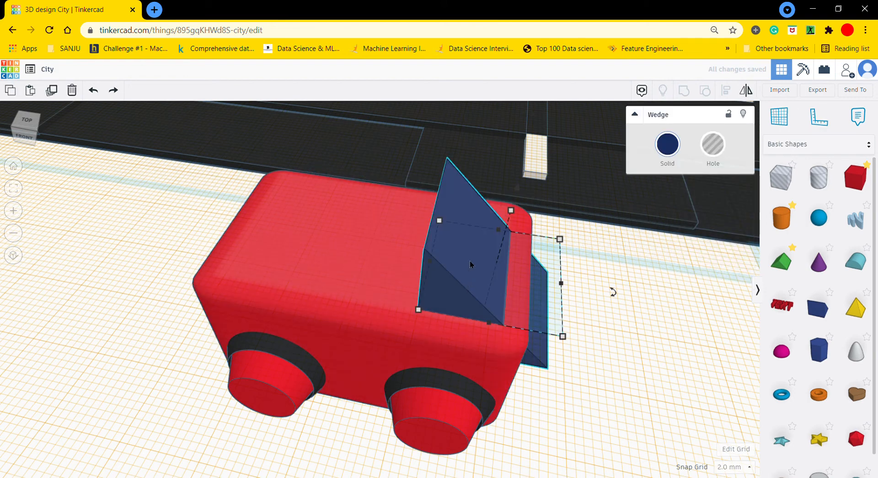
{"action": "key", "text": "d"}
{"action": "left_click", "coordinate": [694, 319]}
{"action": "left_click", "coordinate": [780, 117]}
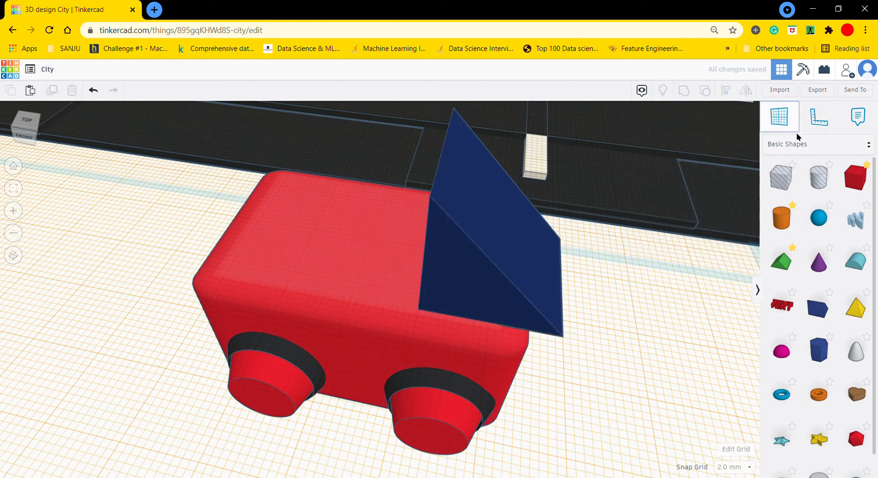
{"action": "left_click", "coordinate": [631, 359]}
Nudge the wedge back along the red box so that its sloped end stays within the box's top face
{"action": "left_click", "coordinate": [454, 287]}
{"action": "key", "text": "Left"}
{"action": "key", "text": "Left"}
{"action": "key", "text": "Left"}
{"action": "key", "text": "Left"}
{"action": "key", "text": "Left"}
{"action": "key", "text": "Left"}
{"action": "key", "text": "Left"}
{"action": "key", "text": "Left"}
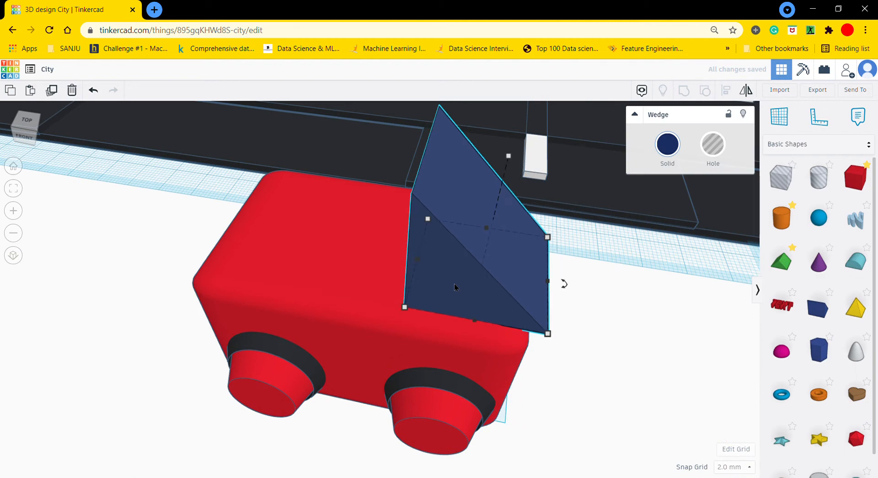
{"action": "key", "text": "Right"}
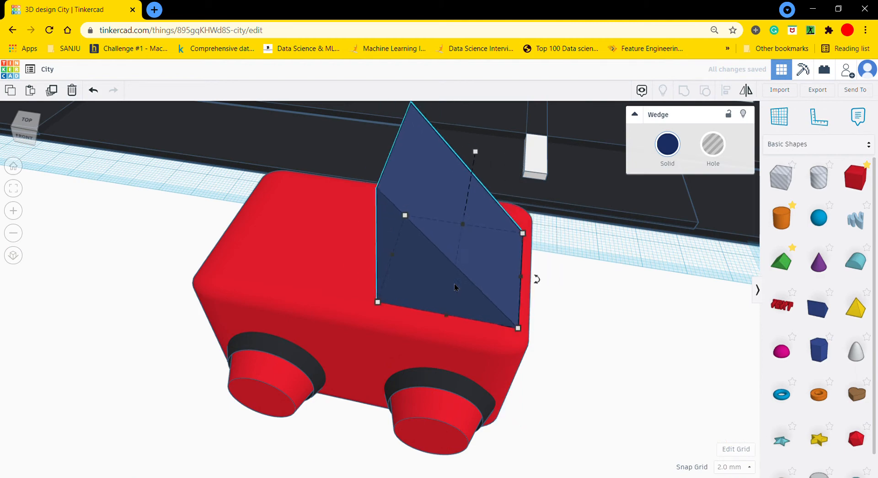
Set the wedge's width across the car to 33 mm and align it centrally with the red box
{"action": "left_click", "coordinate": [23, 128]}
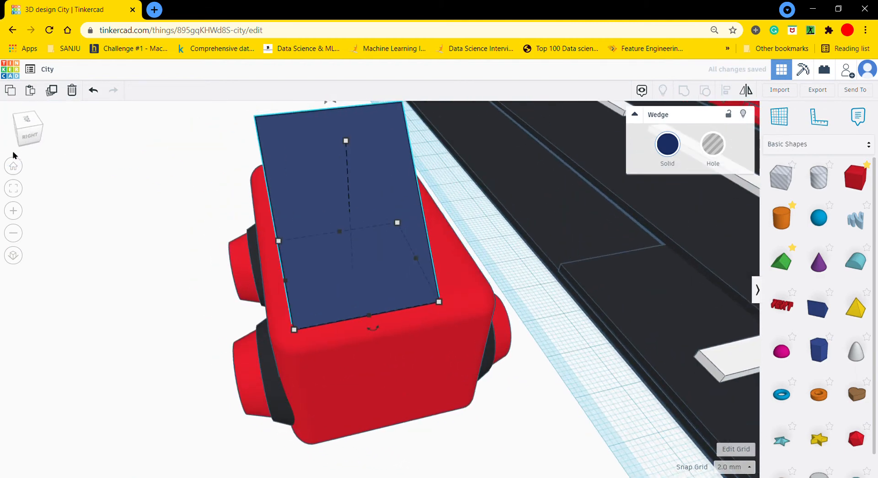
{"action": "left_click", "coordinate": [343, 373]}
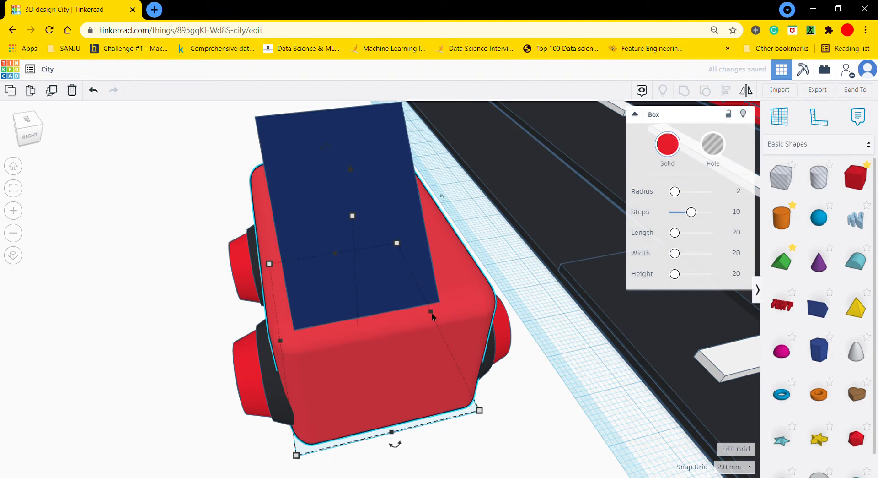
{"action": "left_click", "coordinate": [348, 254]}
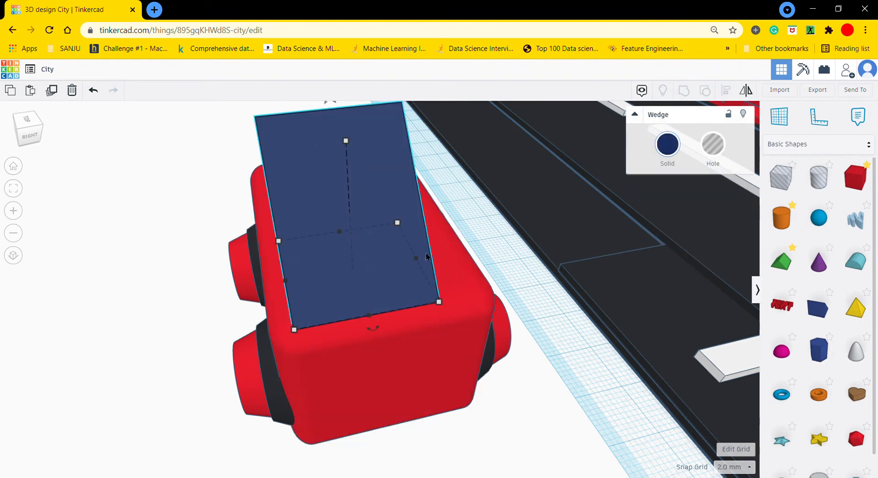
{"action": "left_click", "coordinate": [384, 341]}
{"action": "type", "text": "33"}
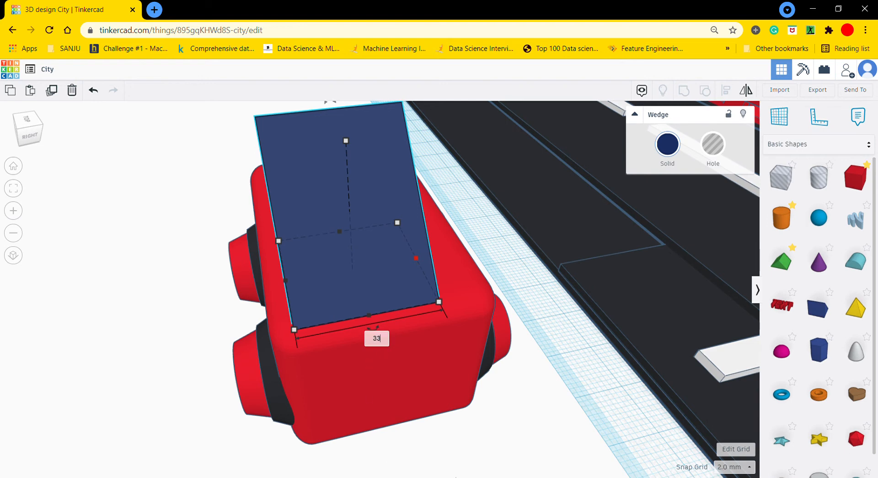
{"action": "key", "text": "Return"}
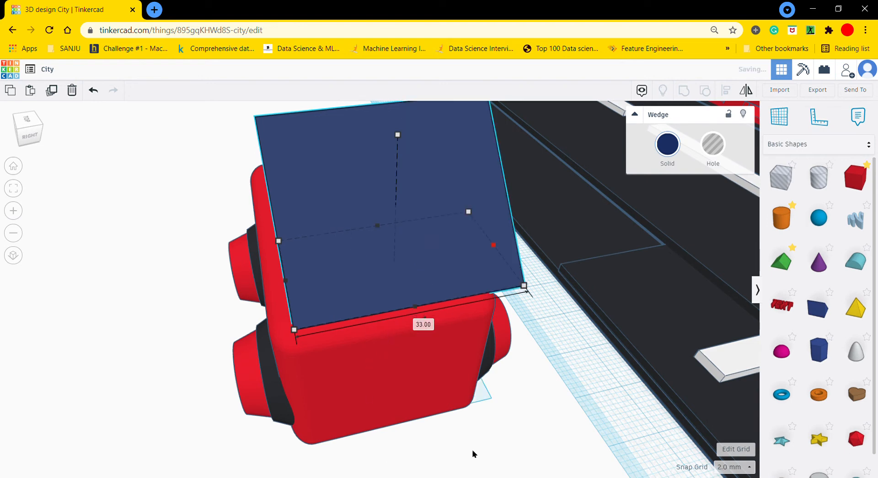
{"action": "left_click", "coordinate": [352, 369], "text": "shift"}
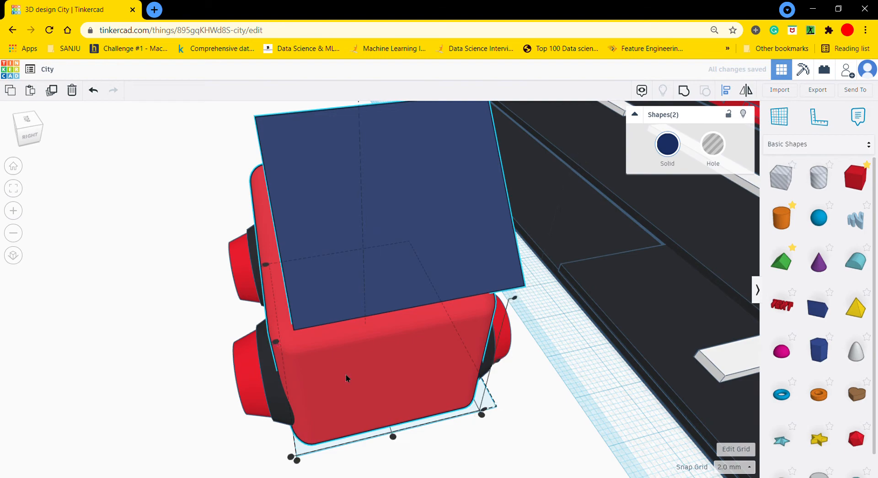
{"action": "left_click", "coordinate": [392, 433]}
Lower both wheel groups together so that they protrude below the red box
{"action": "mouse_move", "coordinate": [28, 138]}
{"action": "left_mouse_down"}
{"action": "mouse_move", "coordinate": [49, 127]}
{"action": "mouse_move", "coordinate": [42, 131]}
{"action": "left_mouse_up"}
{"action": "left_click", "coordinate": [311, 429]}
{"action": "left_click", "coordinate": [396, 332]}
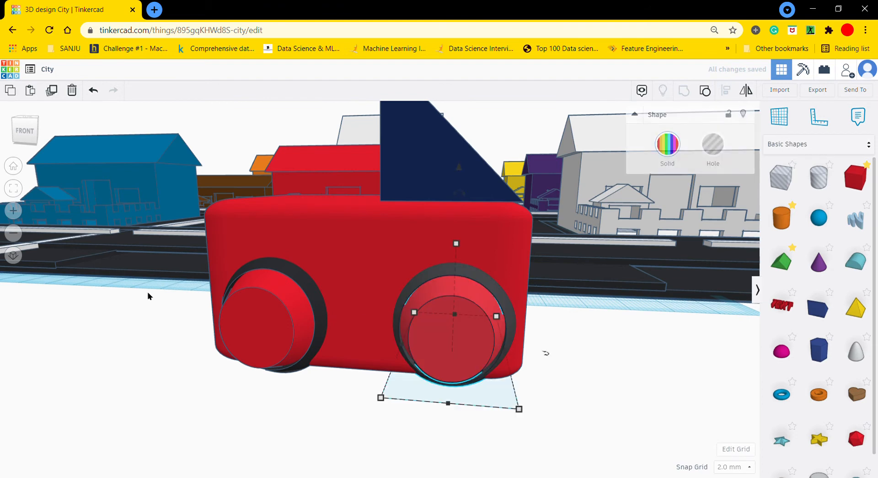
{"action": "left_click", "coordinate": [259, 321], "text": "shift"}
{"action": "key", "text": "ctrl+Down"}
{"action": "key", "text": "ctrl+Down"}
{"action": "key", "text": "ctrl+Down"}
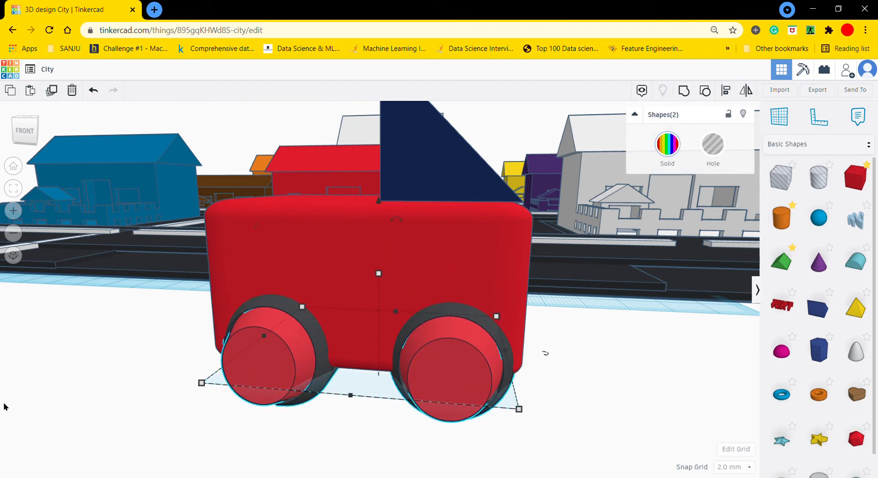
{"action": "left_click", "coordinate": [566, 339]}
{"action": "right_click_drag", "start_coordinate": [565, 340], "coordinate": [308, 305]}
{"action": "left_click", "coordinate": [243, 289]}
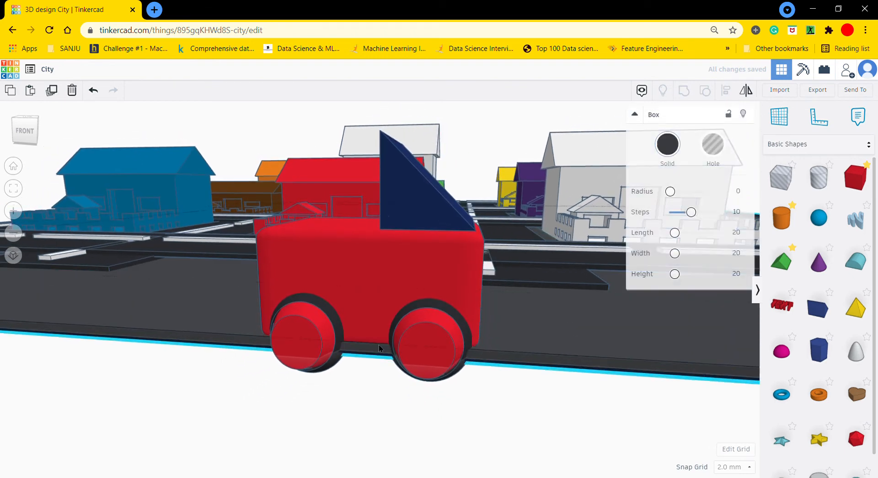
{"action": "left_click", "coordinate": [93, 92]}
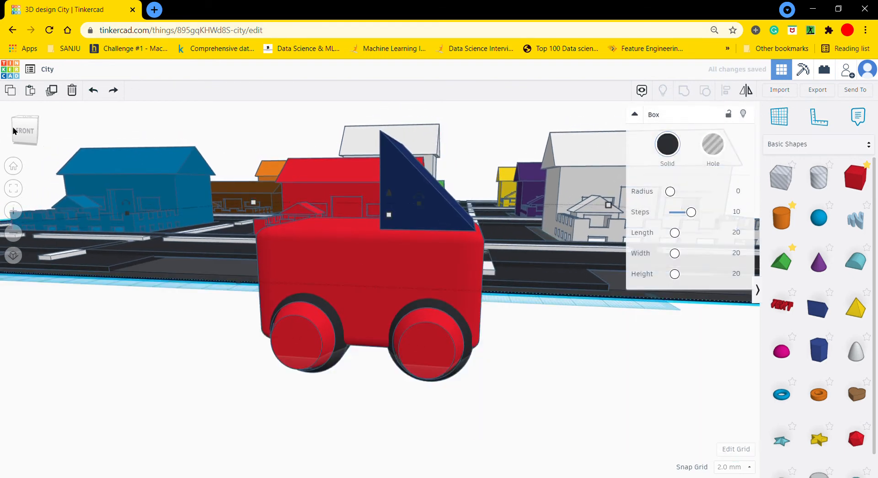
Select all the shapes of the car and rest them on the ground workplane
{"action": "right_click_drag", "start_coordinate": [172, 178], "coordinate": [182, 239]}
{"action": "left_click_drag", "start_coordinate": [182, 239], "coordinate": [511, 422]}
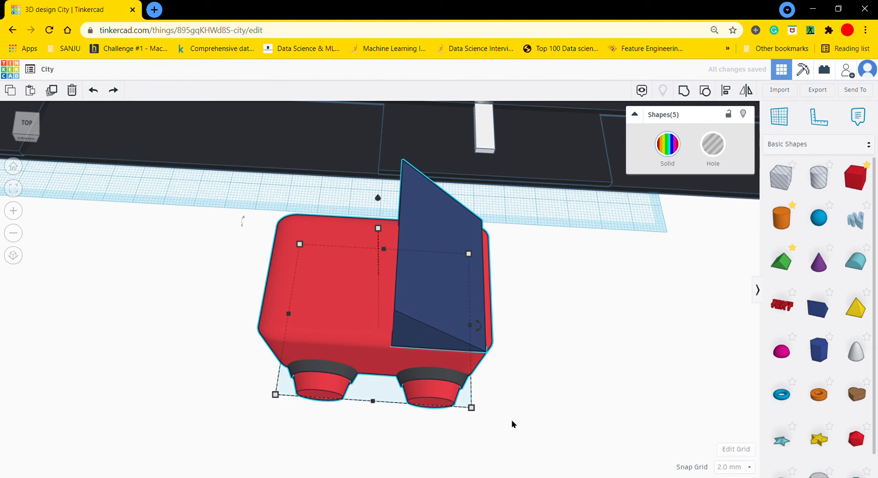
{"action": "left_click", "coordinate": [515, 353]}
Set a workplane on the red box's top face and add a new box there directly behind the wedge
{"action": "left_click", "coordinate": [26, 130]}
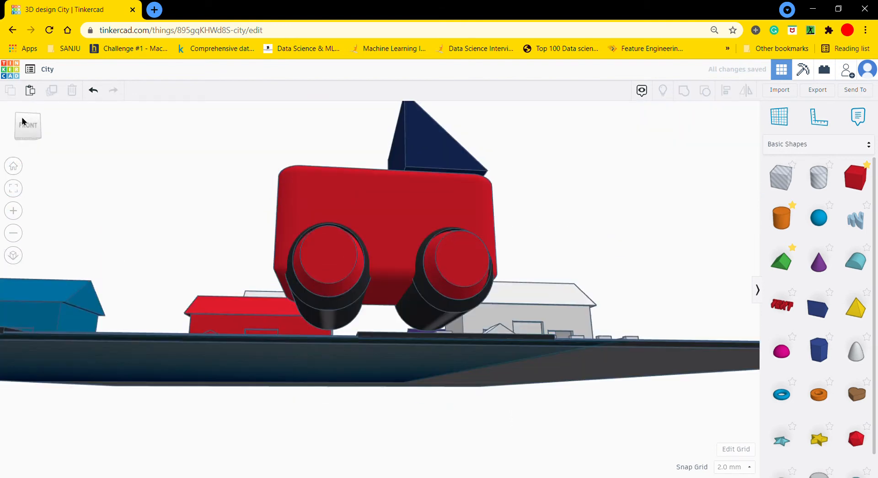
{"action": "left_click_drag", "start_coordinate": [29, 120], "coordinate": [34, 128]}
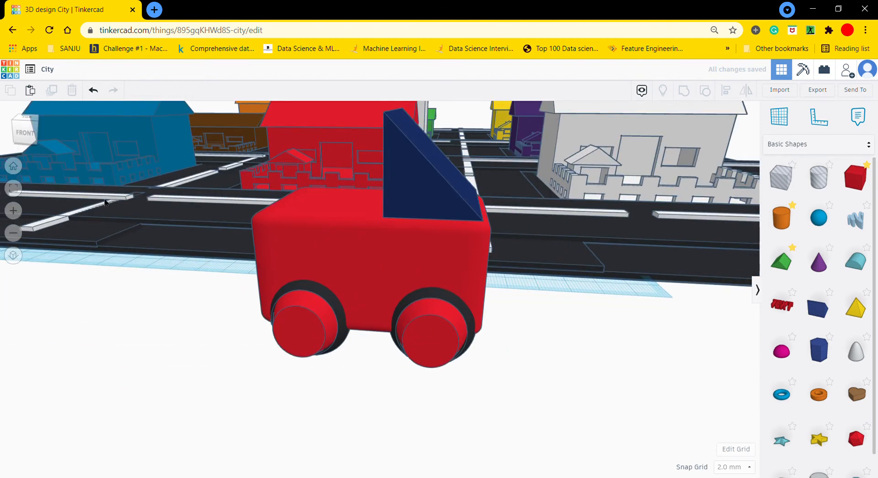
{"action": "left_click", "coordinate": [405, 239]}
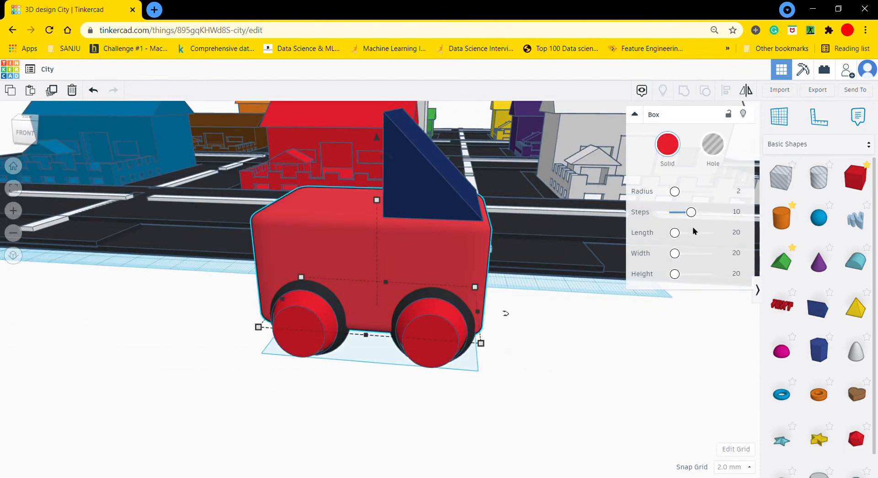
{"action": "left_click", "coordinate": [780, 117]}
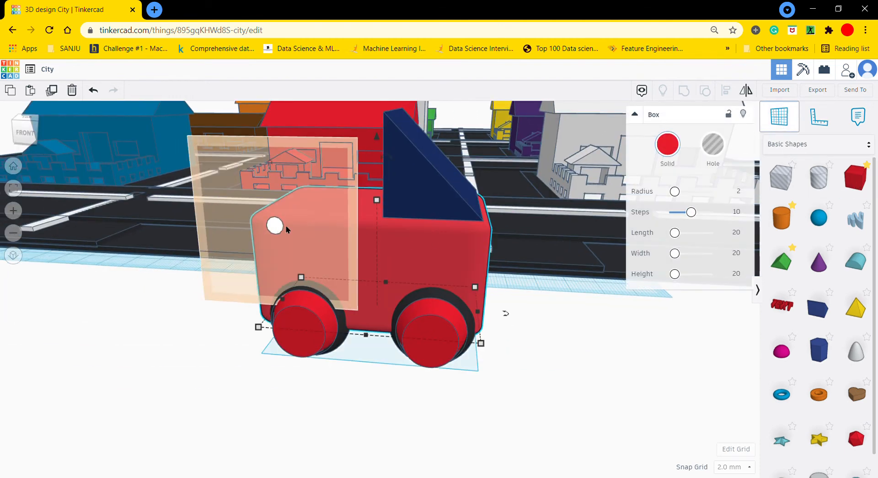
{"action": "left_click", "coordinate": [347, 205]}
{"action": "left_click_drag", "start_coordinate": [855, 177], "coordinate": [341, 205]}
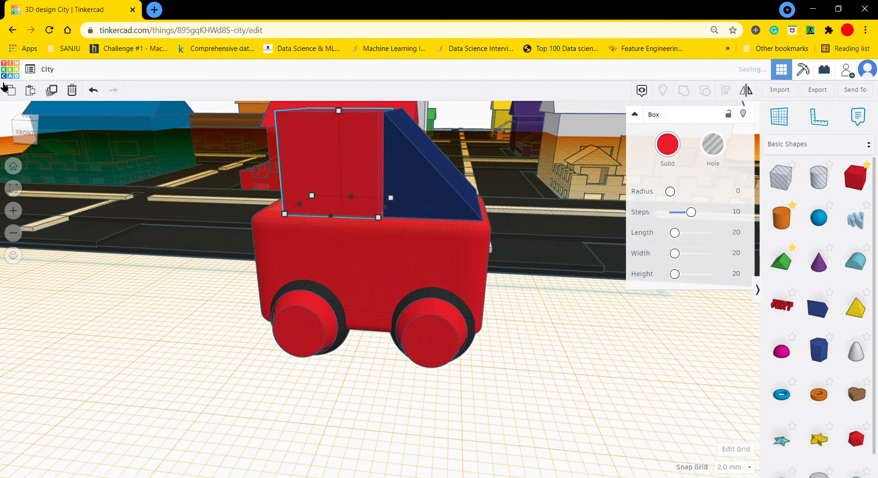
Set the cabin box's width across the car to 33 mm
{"action": "left_click_drag", "start_coordinate": [25, 131], "coordinate": [83, 178]}
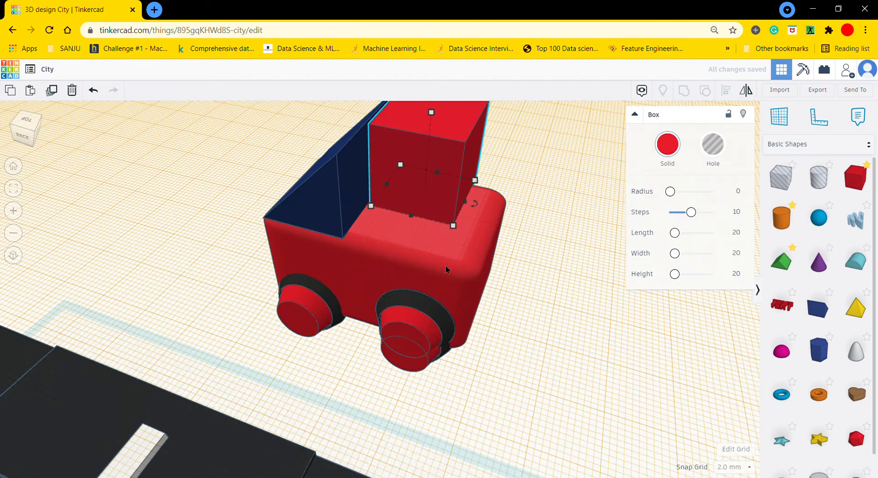
{"action": "left_click", "coordinate": [412, 217]}
{"action": "left_click", "coordinate": [498, 210]}
{"action": "type", "text": "33"}
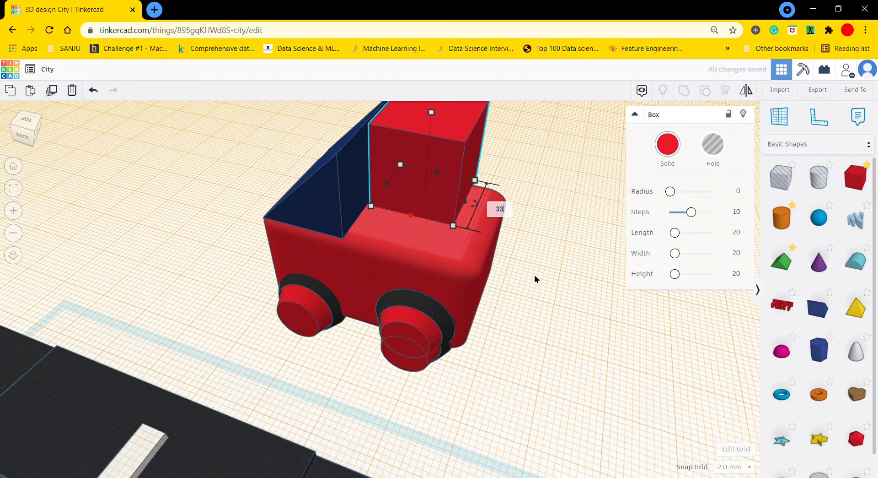
{"action": "key", "text": "Return"}
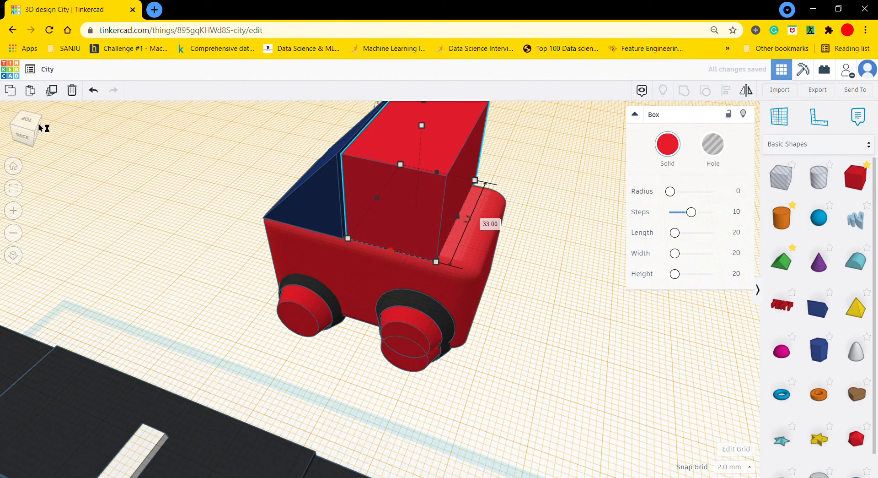
{"action": "mouse_move", "coordinate": [43, 127]}
{"action": "left_mouse_down"}
{"action": "mouse_move", "coordinate": [24, 124]}
{"action": "mouse_move", "coordinate": [38, 123]}
{"action": "left_mouse_up"}
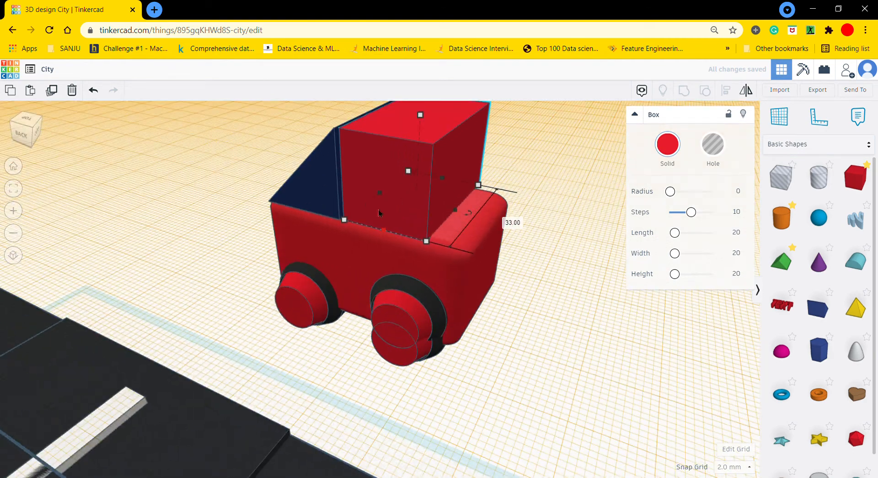
{"action": "left_click", "coordinate": [538, 374]}
{"action": "left_click", "coordinate": [401, 361]}
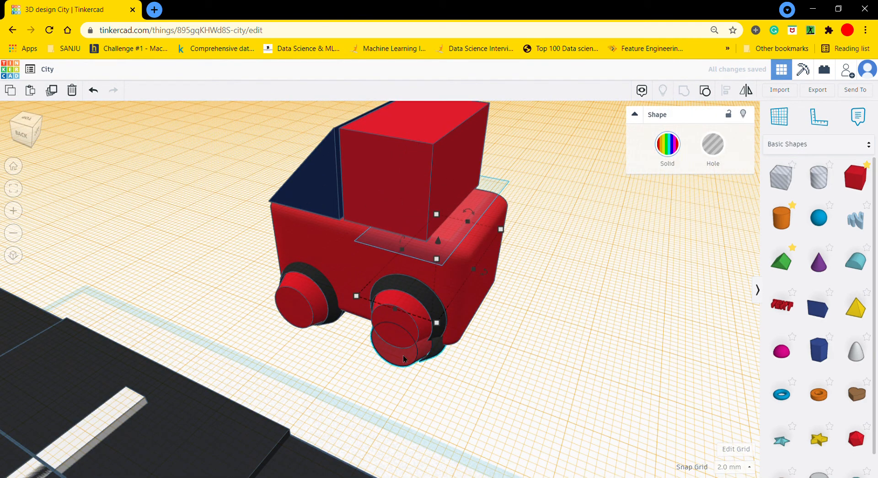
{"action": "key", "text": "Delete"}
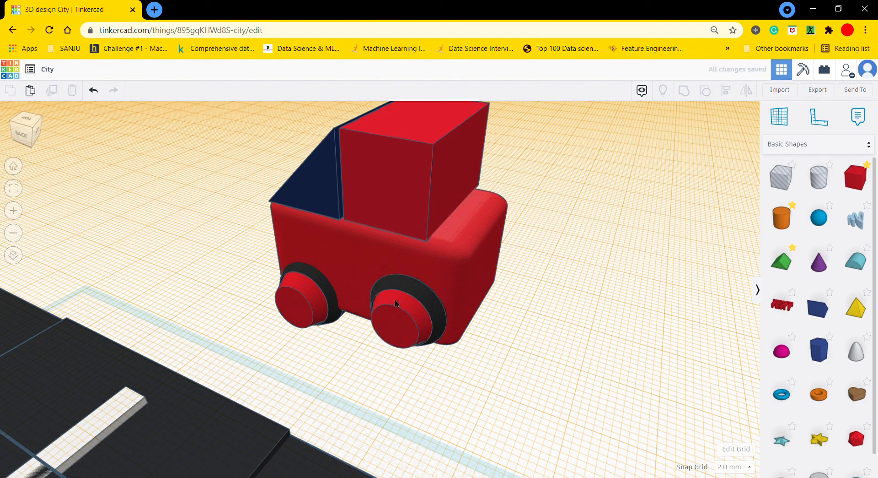
{"action": "left_click", "coordinate": [94, 89]}
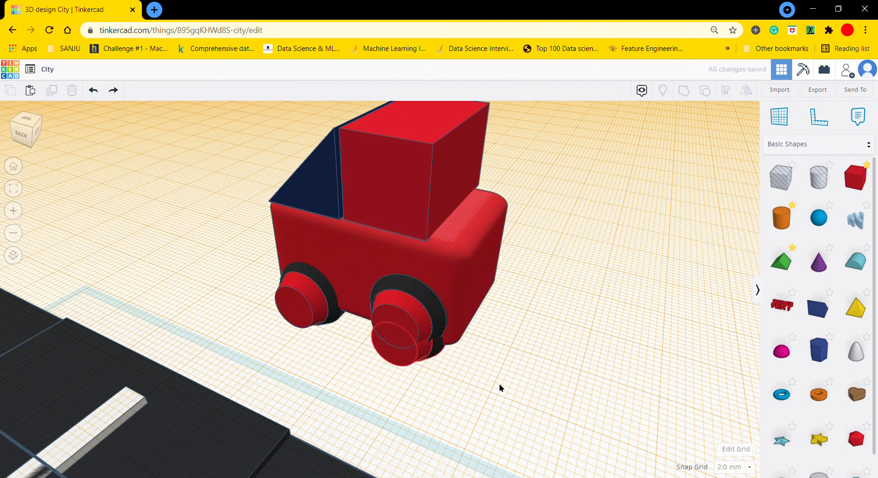
Delete the upper of the two overlapping wheel groups at the rear of the car
{"action": "left_click", "coordinate": [403, 319]}
{"action": "key", "text": "Delete"}
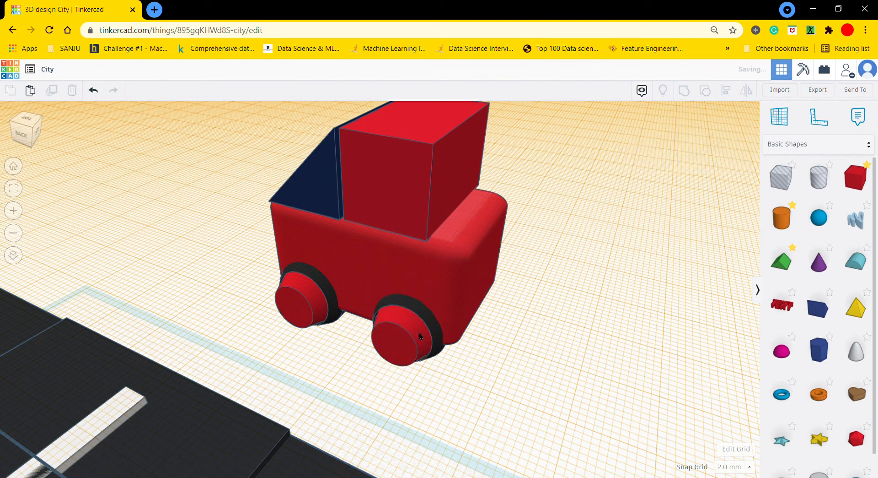
{"action": "left_click", "coordinate": [385, 361]}
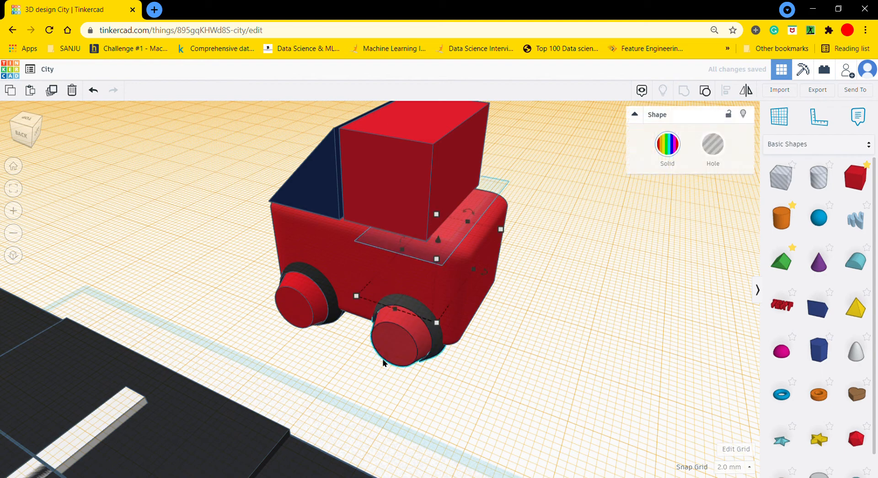
{"action": "left_click", "coordinate": [531, 421]}
Widen the cabin box slightly and nudge it forward against the wedge using a 1.0 mm snap grid
{"action": "left_click", "coordinate": [427, 180]}
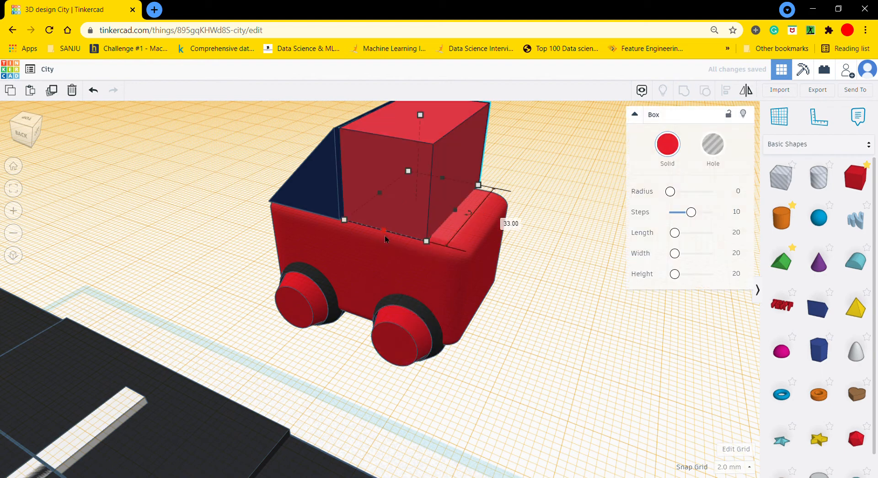
{"action": "mouse_move", "coordinate": [385, 235]}
{"action": "left_mouse_down"}
{"action": "mouse_move", "coordinate": [380, 244]}
{"action": "mouse_move", "coordinate": [383, 234]}
{"action": "left_mouse_up"}
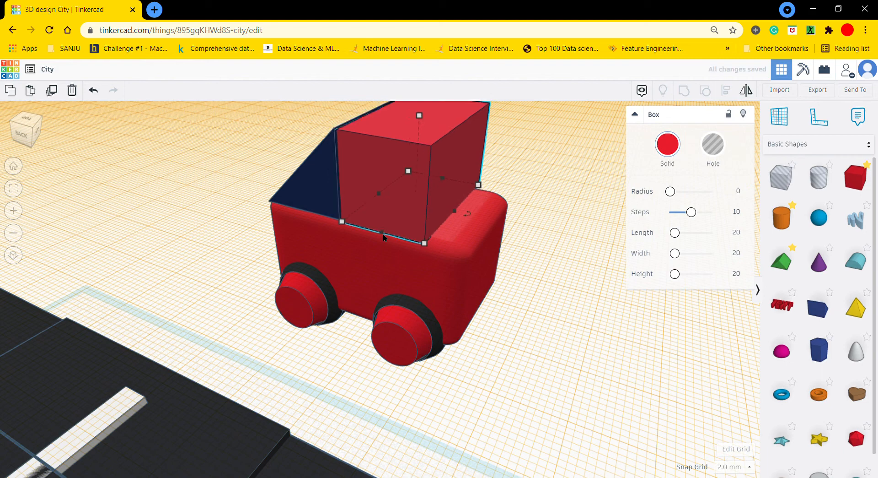
{"action": "left_click", "coordinate": [732, 467]}
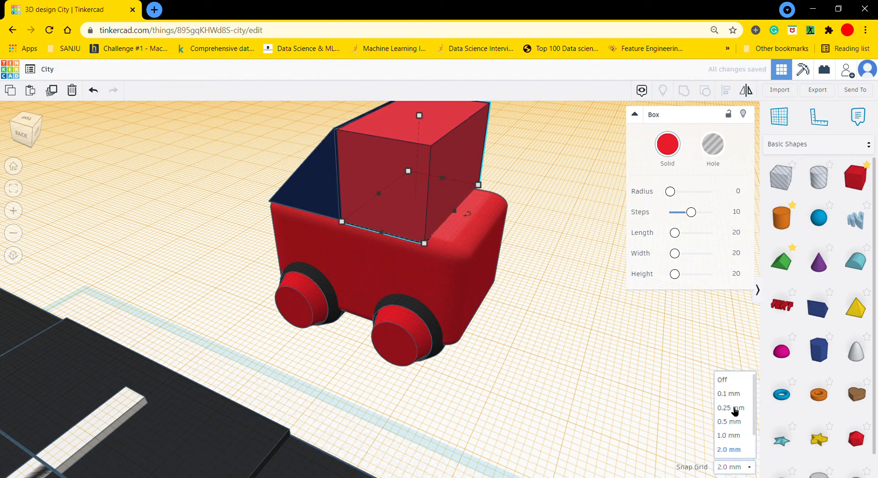
{"action": "left_click", "coordinate": [739, 436]}
{"action": "key", "text": "Left"}
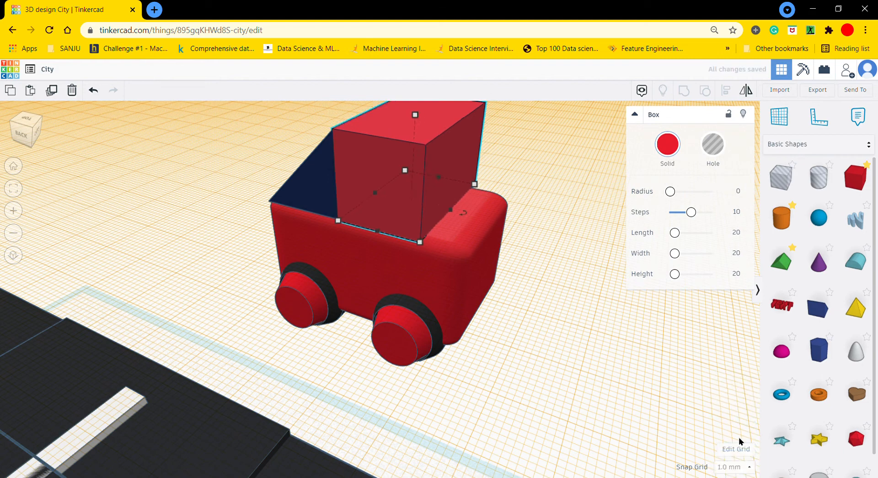
{"action": "left_click", "coordinate": [674, 382]}
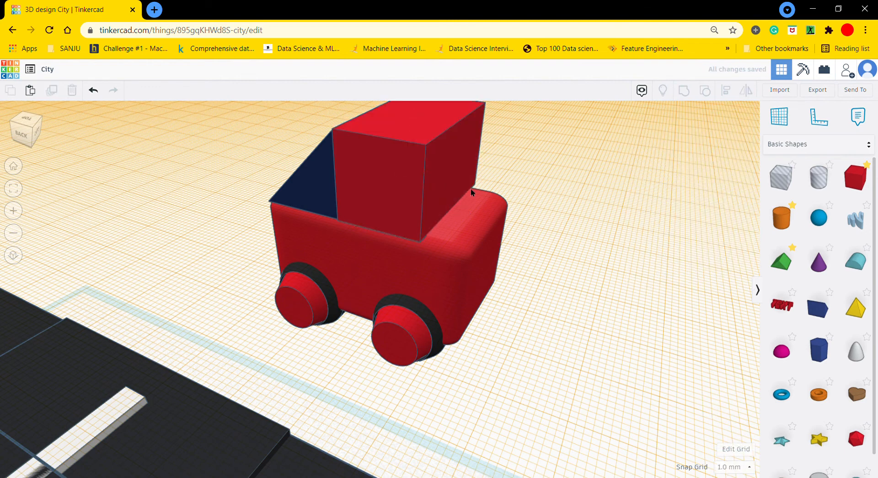
Extend the cabin box rearward to 29 mm long and square off the lower body box with radius 0
{"action": "left_click", "coordinate": [426, 183]}
{"action": "left_click_drag", "start_coordinate": [449, 210], "coordinate": [481, 229]}
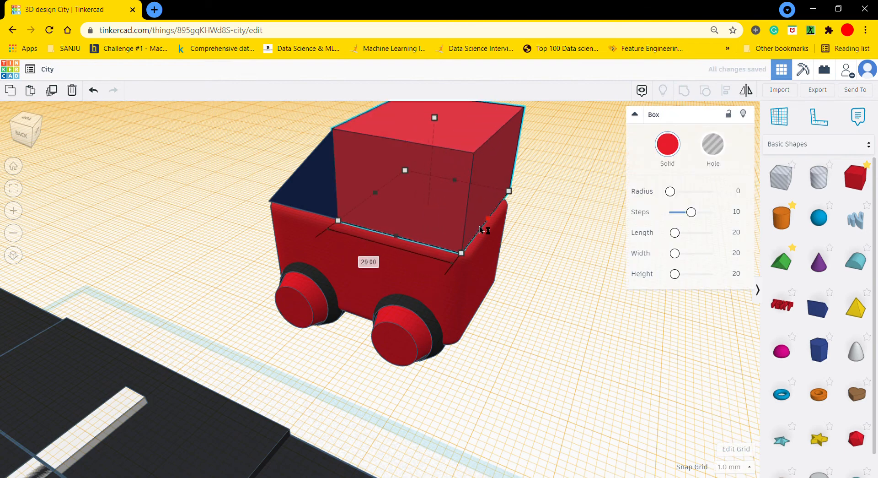
{"action": "left_click", "coordinate": [483, 271]}
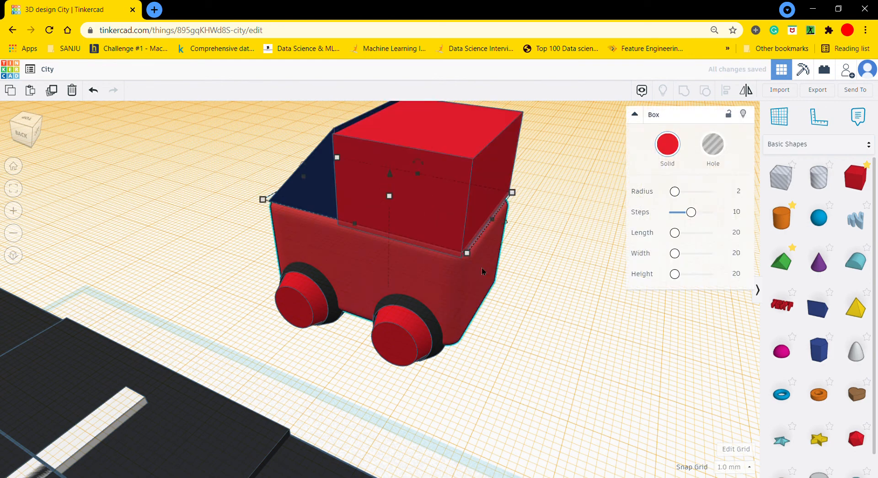
{"action": "left_click", "coordinate": [679, 193]}
{"action": "left_click", "coordinate": [661, 247]}
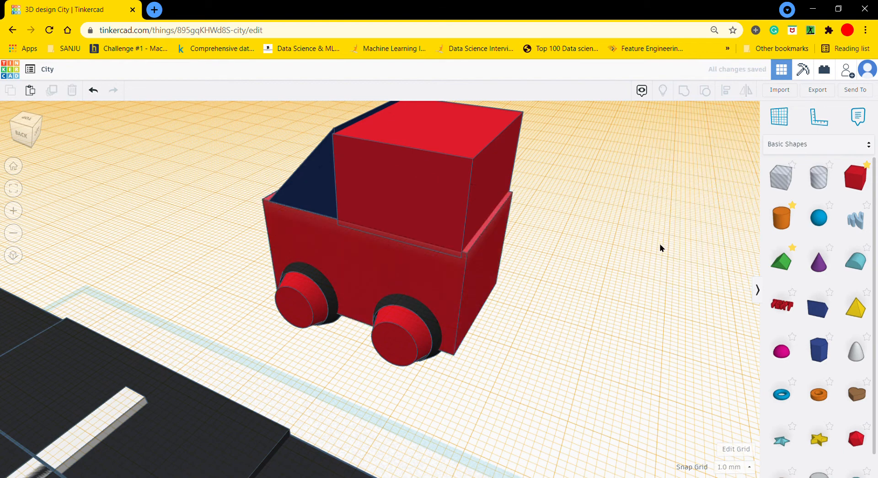
{"action": "left_click", "coordinate": [495, 270]}
{"action": "left_click", "coordinate": [557, 276]}
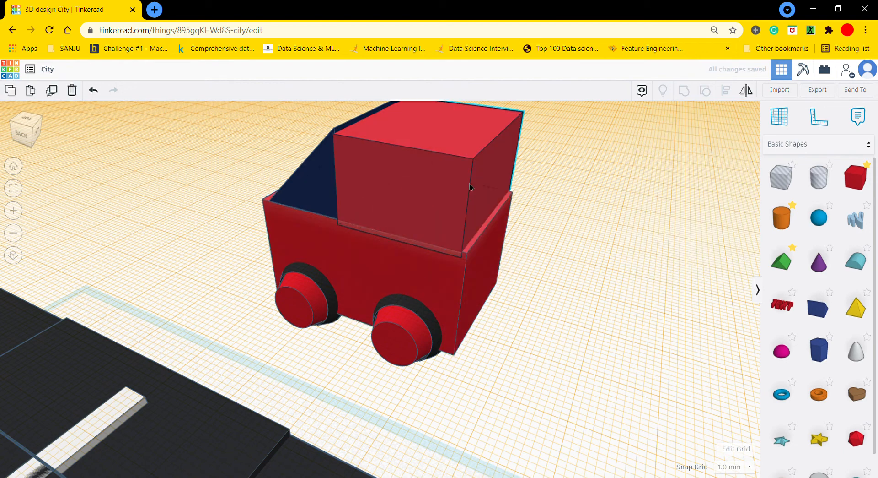
Stretch the cabin box rearward to a length of 31 mm to meet the body's back edge
{"action": "left_click", "coordinate": [472, 188]}
{"action": "left_click", "coordinate": [525, 269]}
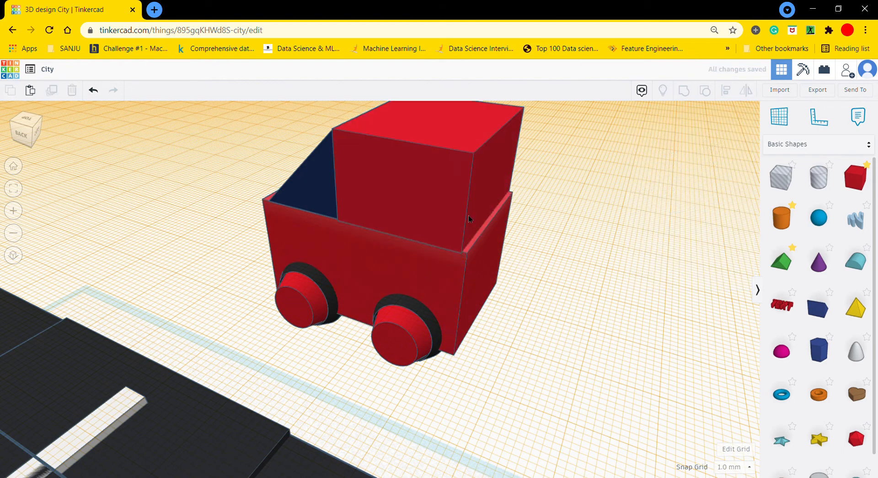
{"action": "left_click", "coordinate": [494, 211]}
{"action": "left_click_drag", "start_coordinate": [489, 218], "coordinate": [498, 227]}
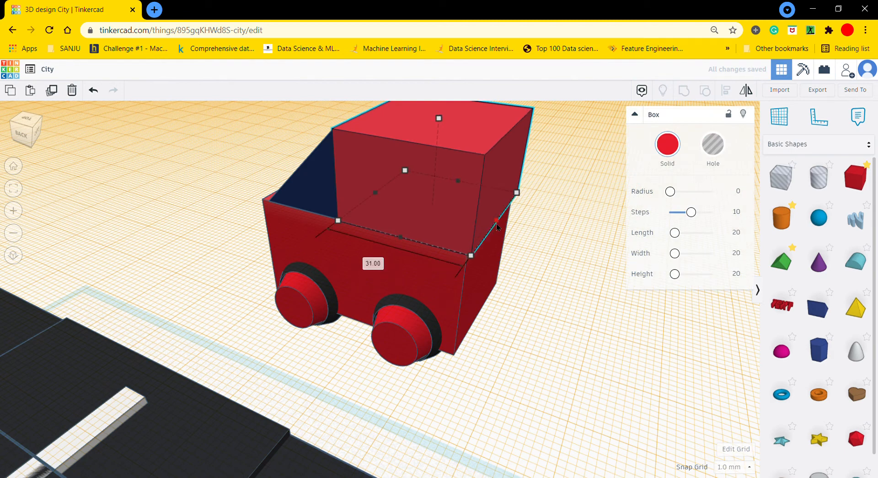
{"action": "left_click", "coordinate": [545, 333]}
Recolour the lower body box and the cabin box together in blue
{"action": "left_click", "coordinate": [41, 130]}
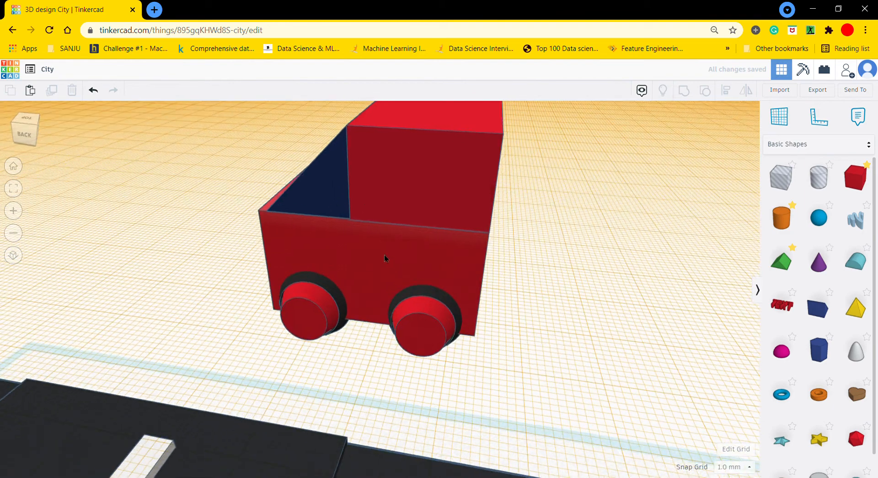
{"action": "left_click", "coordinate": [385, 256]}
{"action": "left_click", "coordinate": [452, 161], "text": "shift"}
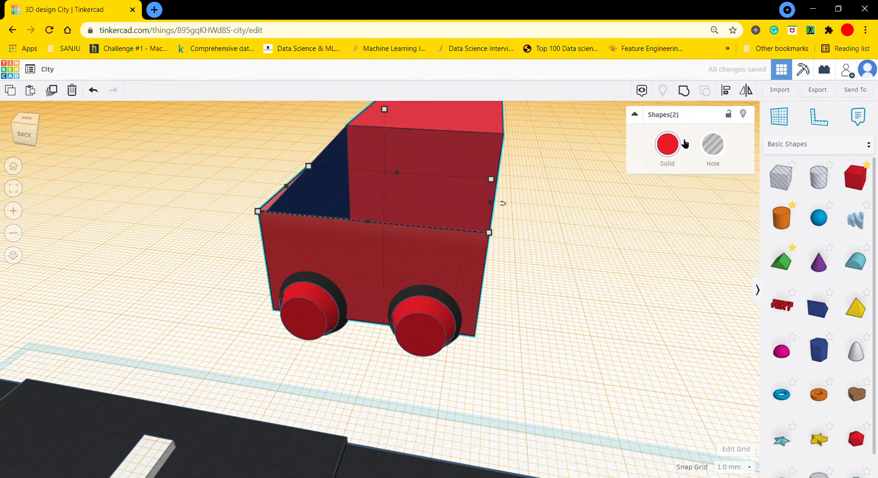
{"action": "left_click", "coordinate": [668, 144]}
{"action": "left_click", "coordinate": [718, 232]}
{"action": "left_click", "coordinate": [564, 313]}
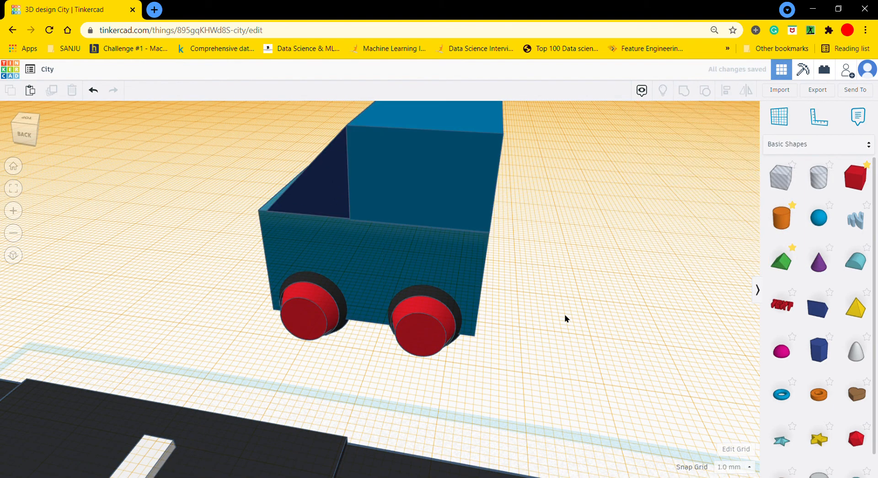
{"action": "left_click_drag", "start_coordinate": [273, 214], "coordinate": [477, 297]}
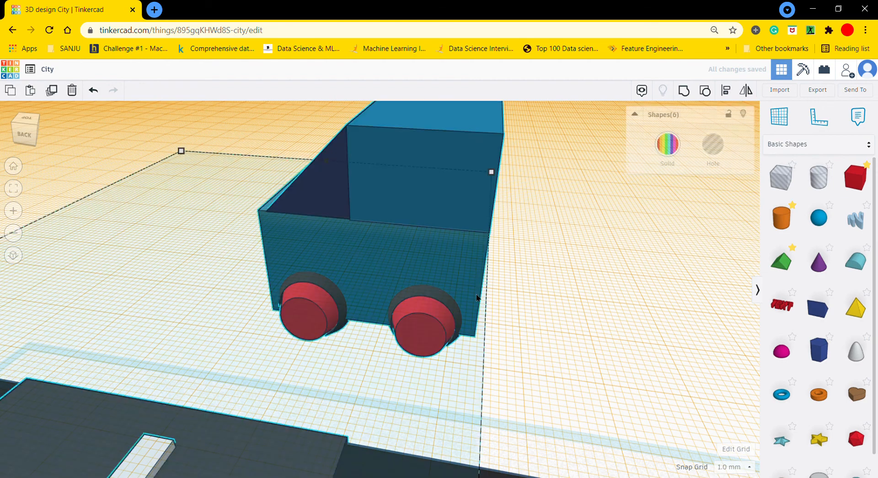
{"action": "left_click", "coordinate": [658, 263]}
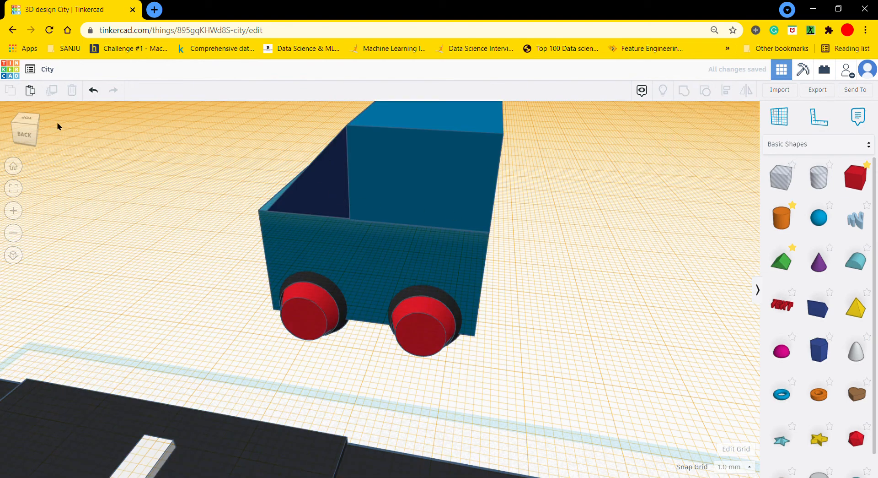
Lengthen the lower body box forward beyond the wedge, to a total length of 70 mm, forming the bonnet
{"action": "left_click", "coordinate": [38, 125]}
{"action": "left_click", "coordinate": [302, 288]}
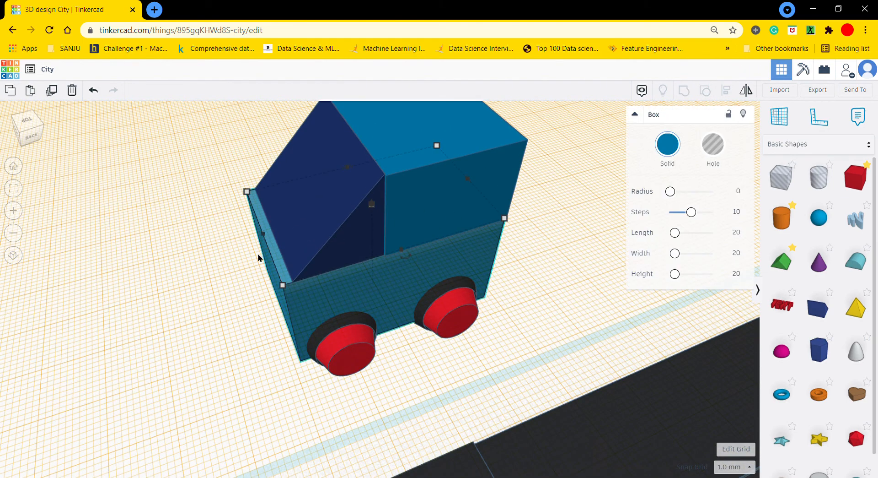
{"action": "left_click_drag", "start_coordinate": [264, 235], "coordinate": [206, 250]}
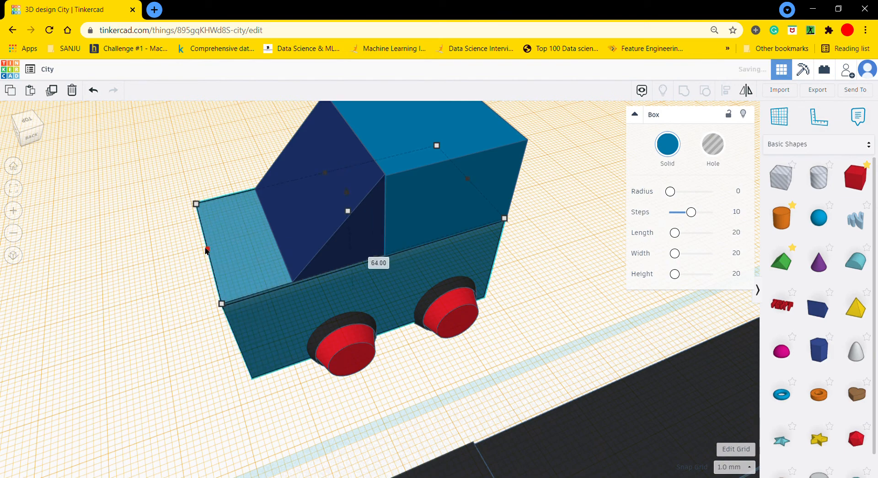
{"action": "left_click", "coordinate": [111, 225]}
{"action": "left_click_drag", "start_coordinate": [147, 173], "coordinate": [551, 254]}
{"action": "left_click", "coordinate": [565, 248]}
{"action": "left_click", "coordinate": [226, 302]}
{"action": "left_click", "coordinate": [385, 265]}
{"action": "type", "text": "70"}
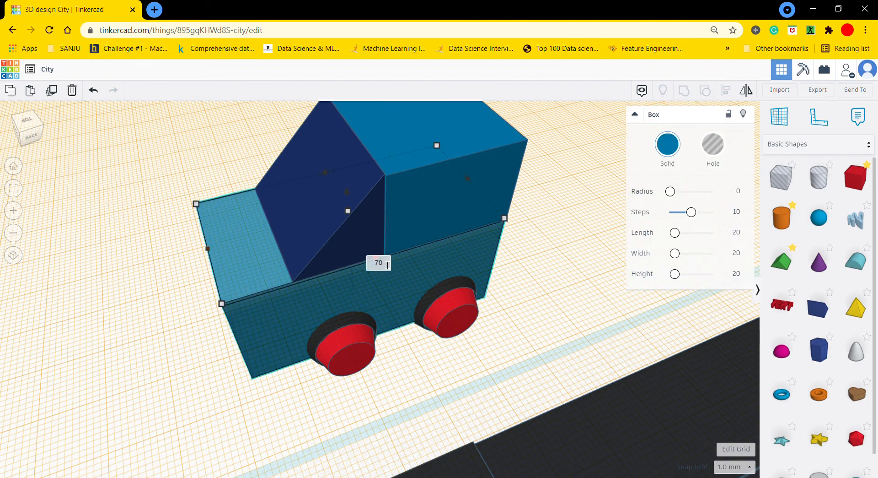
{"action": "key", "text": "Return"}
{"action": "left_click", "coordinate": [593, 317]}
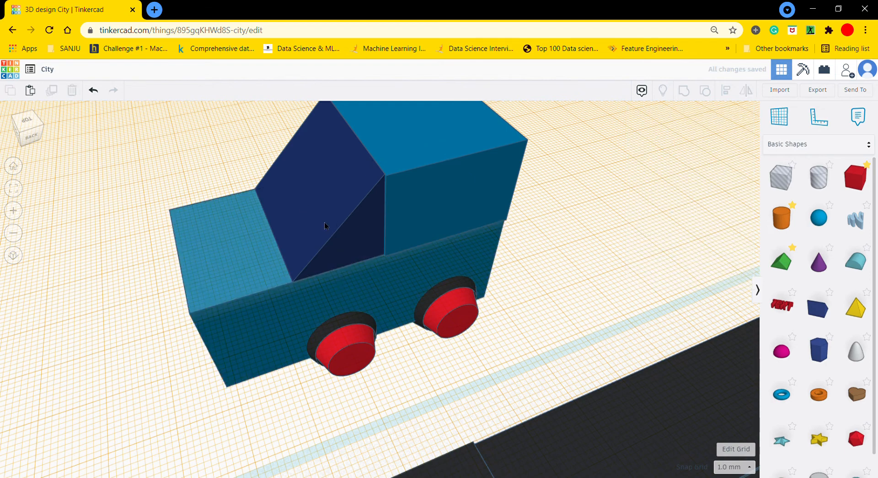
Stretch the cabin box and wedge together toward the front to a combined length of 55 mm
{"action": "left_click", "coordinate": [423, 205]}
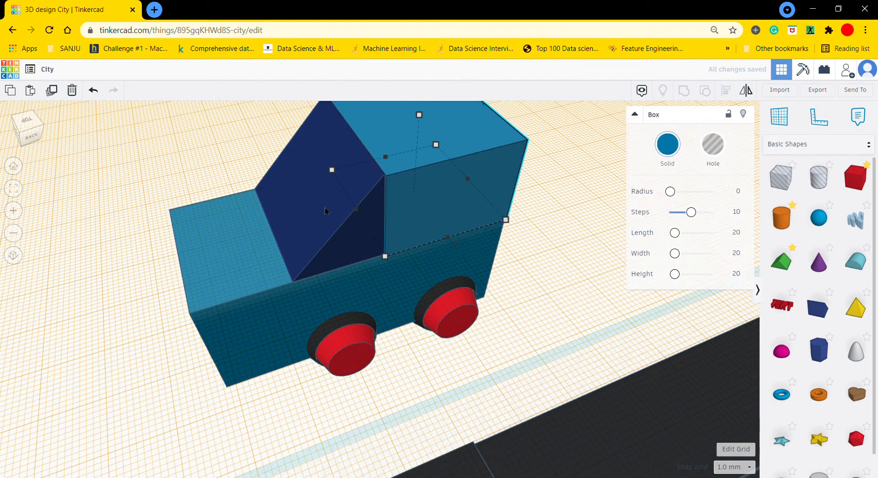
{"action": "left_click", "coordinate": [293, 258], "text": "shift"}
{"action": "left_click_drag", "start_coordinate": [274, 239], "coordinate": [250, 240]}
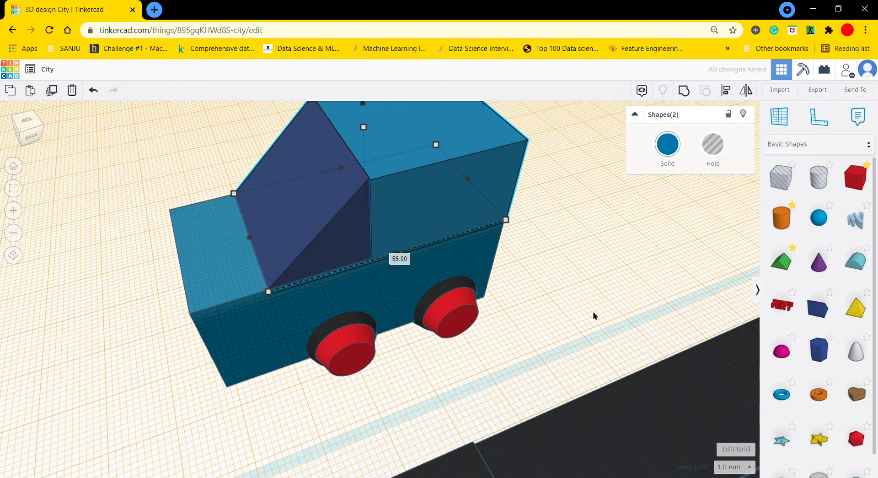
{"action": "left_click", "coordinate": [594, 315]}
Move the front wheel group forward along the body to sit beneath the bonnet near the front end
{"action": "left_click", "coordinate": [348, 345]}
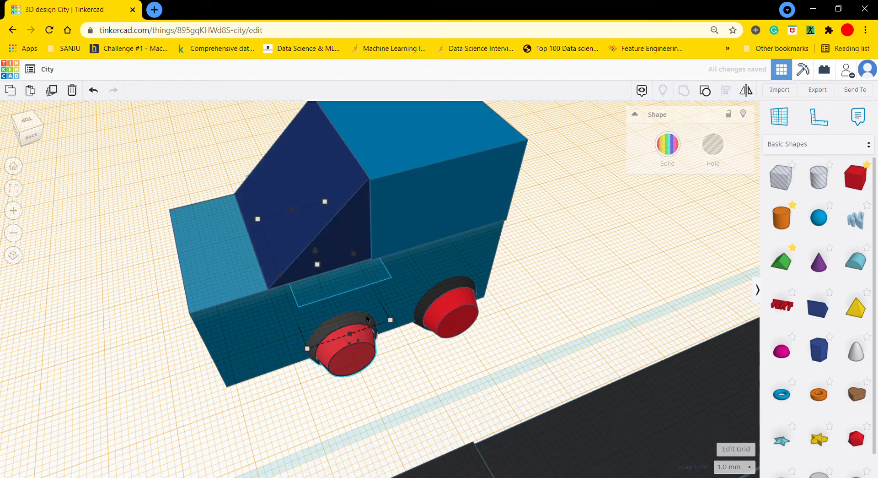
{"action": "left_click", "coordinate": [378, 361]}
{"action": "left_click", "coordinate": [347, 346]}
{"action": "key", "text": "Left"}
{"action": "key", "text": "Left"}
{"action": "key", "text": "Left"}
{"action": "key", "text": "Left"}
{"action": "key", "text": "Left"}
{"action": "key", "text": "Left"}
{"action": "key", "text": "Left"}
{"action": "key", "text": "Left"}
{"action": "key", "text": "Left"}
{"action": "key", "text": "Left"}
{"action": "key", "text": "Left"}
{"action": "key", "text": "Left"}
{"action": "key", "text": "Left"}
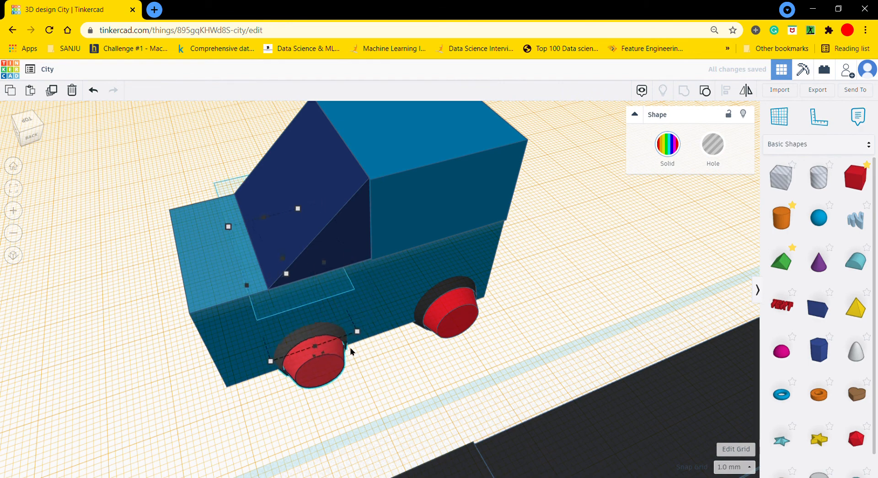
{"action": "key", "text": "Right"}
{"action": "key", "text": "Right"}
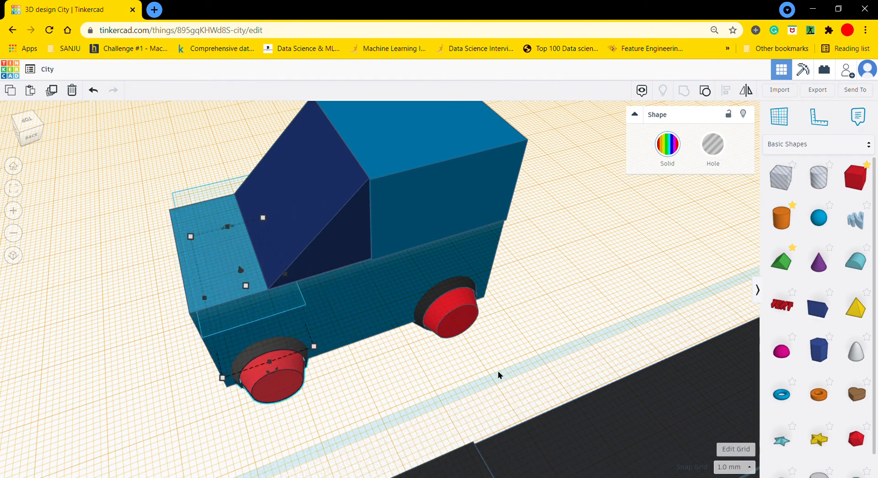
Move the rear wheel group backward toward the rear end of the body
{"action": "left_click", "coordinate": [455, 316]}
{"action": "key", "text": "Right"}
{"action": "key", "text": "Right"}
{"action": "key", "text": "Right"}
{"action": "key", "text": "Right"}
{"action": "key", "text": "Right"}
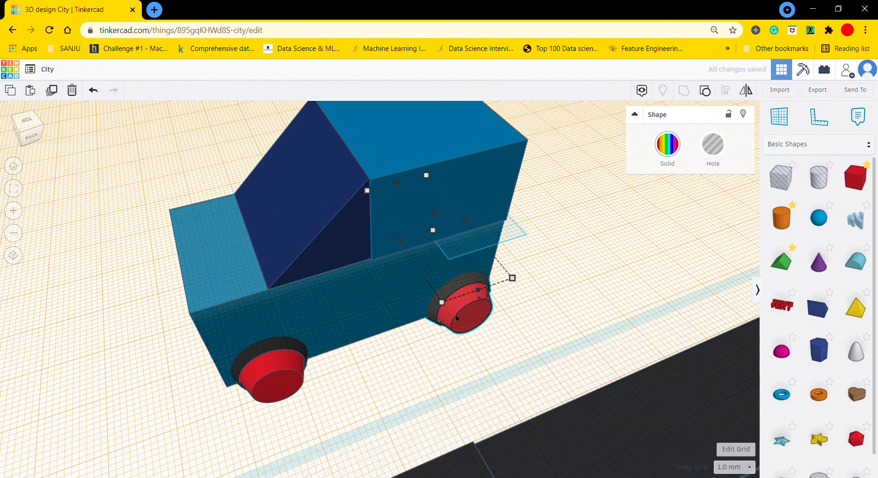
Nudge the rear wheel group slightly, and group it with the lower body, windscreen wedge and cabin
{"action": "key", "text": "Left"}
{"action": "left_click", "coordinate": [351, 304], "text": "shift"}
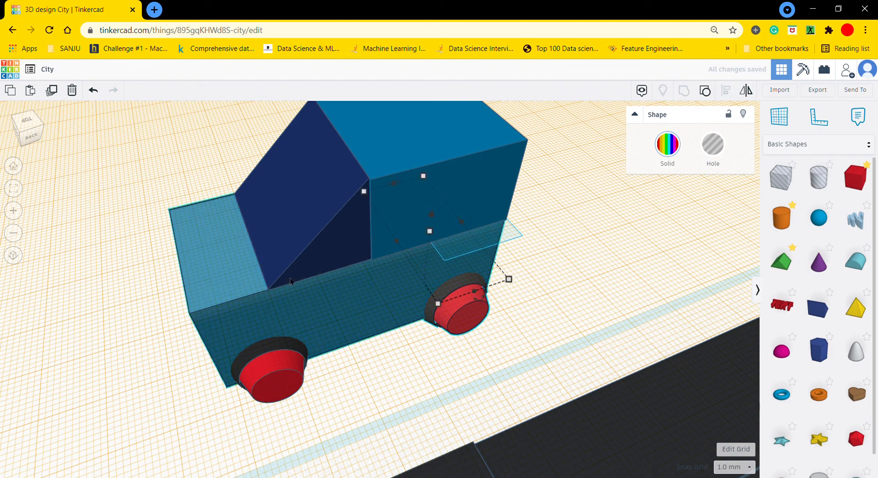
{"action": "left_click", "coordinate": [282, 241], "text": "shift"}
{"action": "left_click", "coordinate": [409, 214], "text": "shift"}
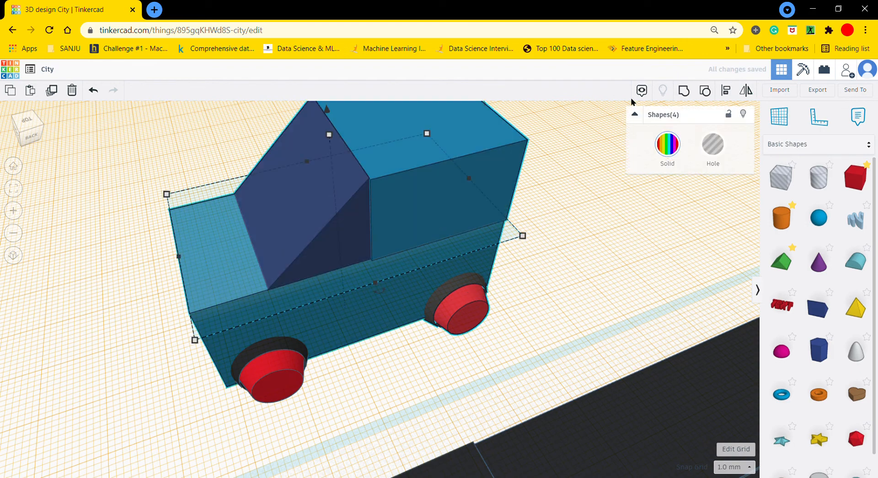
{"action": "left_click", "coordinate": [689, 93]}
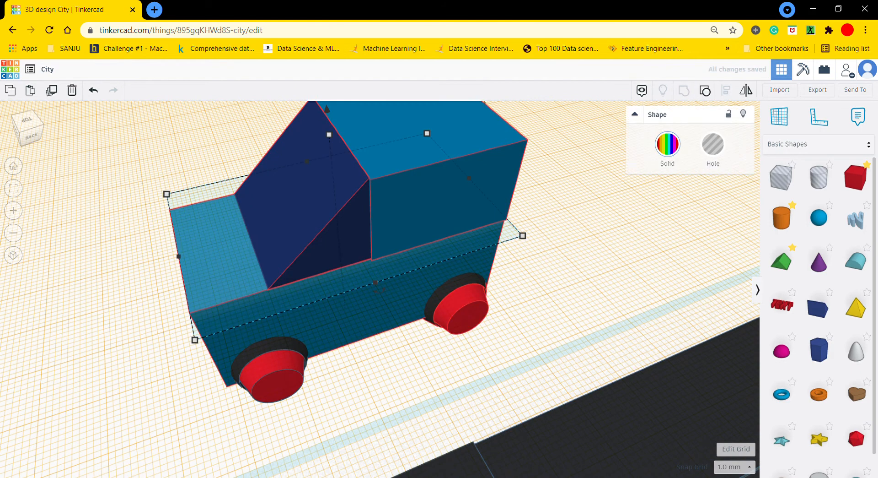
{"action": "left_click", "coordinate": [451, 359]}
{"action": "left_click", "coordinate": [361, 229]}
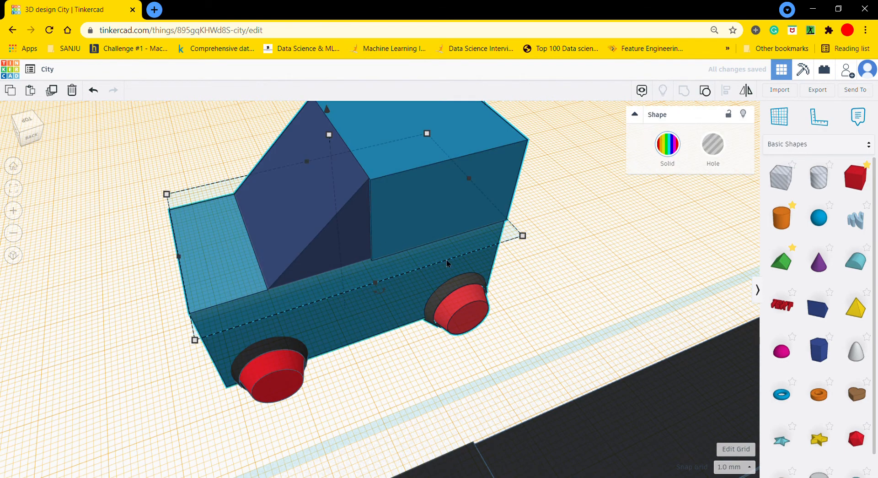
{"action": "left_click_drag", "start_coordinate": [503, 277], "coordinate": [293, 302]}
{"action": "left_click", "coordinate": [95, 91]}
Add the front wheel group to the car group
{"action": "left_click", "coordinate": [259, 388], "text": "shift"}
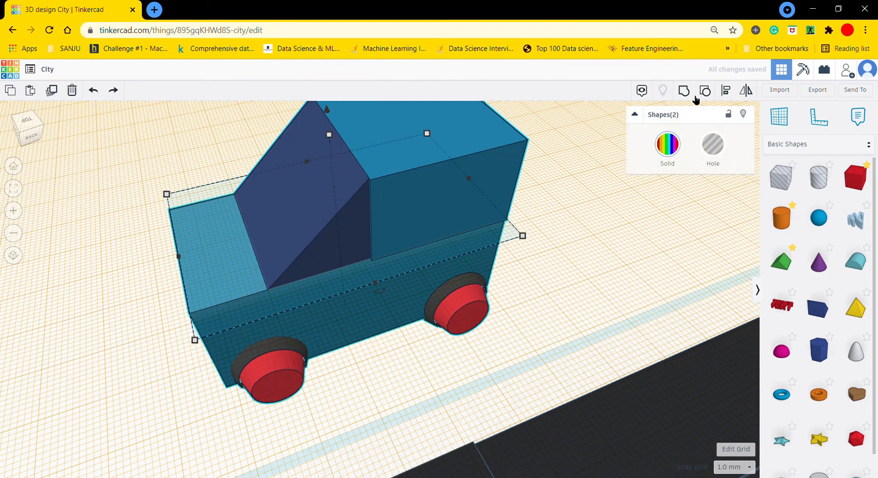
{"action": "left_click", "coordinate": [694, 92]}
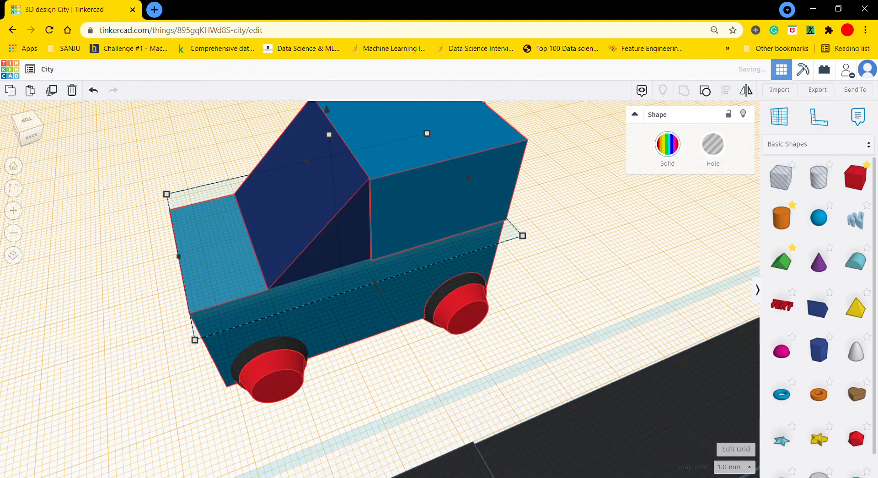
{"action": "left_click", "coordinate": [601, 258]}
Ungroup the car into its separate parts
{"action": "scroll", "coordinate": [438, 244], "scroll_direction": "down", "scroll_amount": 4}
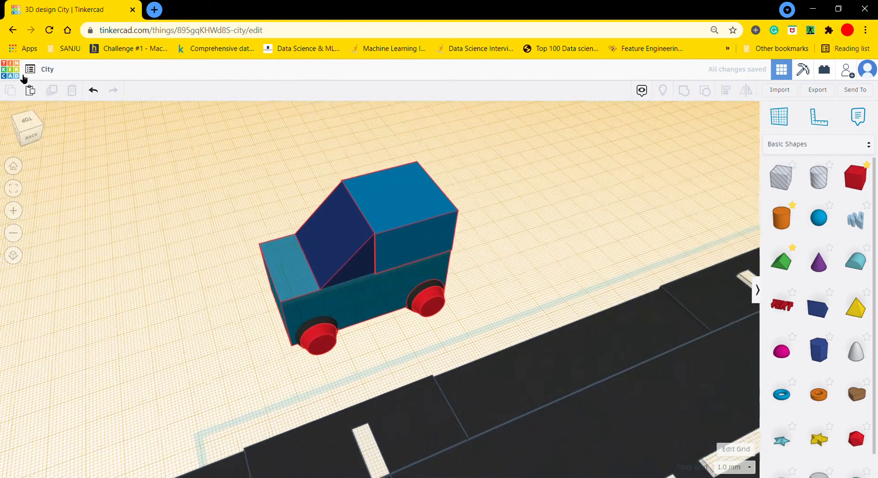
{"action": "left_click_drag", "start_coordinate": [41, 133], "coordinate": [114, 127]}
{"action": "left_click", "coordinate": [409, 275]}
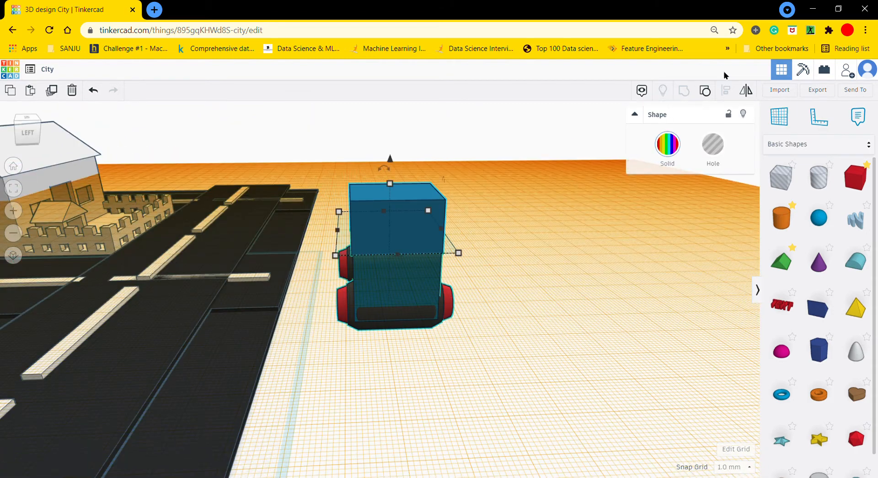
{"action": "left_click", "coordinate": [714, 90]}
{"action": "left_click", "coordinate": [564, 319]}
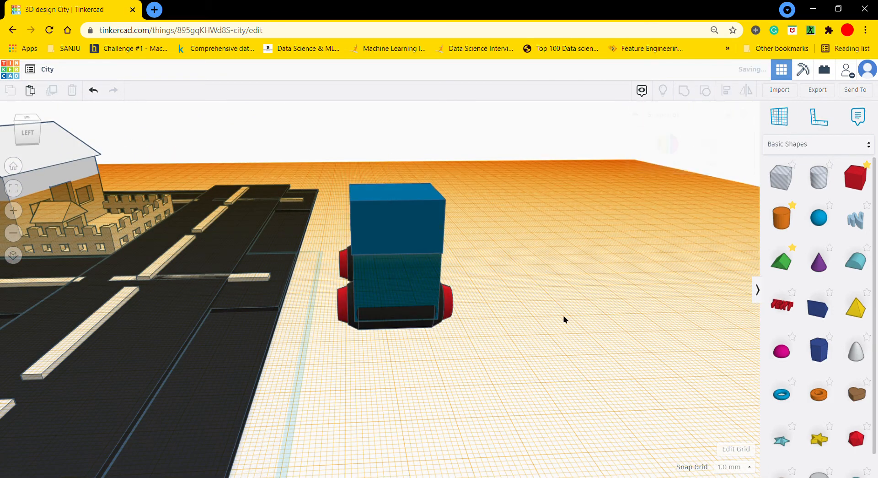
Align the cabin box and lower body box on their centres across the car's width
{"action": "left_click", "coordinate": [394, 228]}
{"action": "left_click", "coordinate": [394, 278], "text": "shift"}
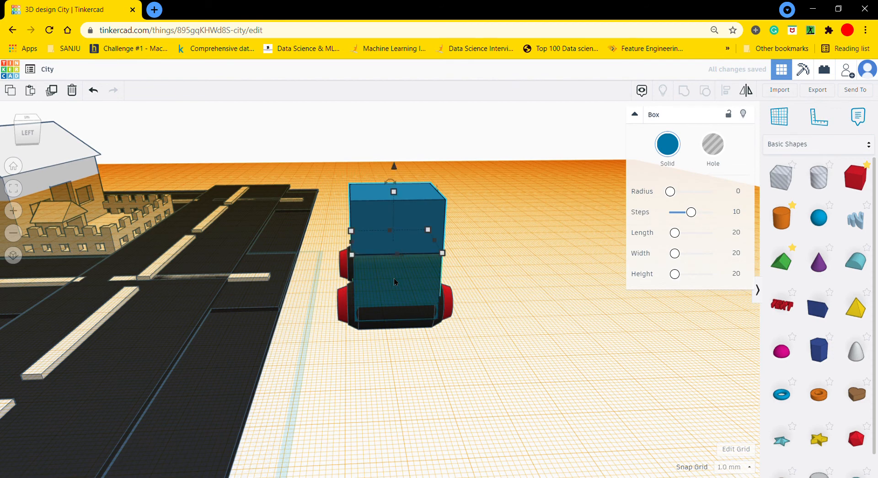
{"action": "left_click", "coordinate": [727, 94]}
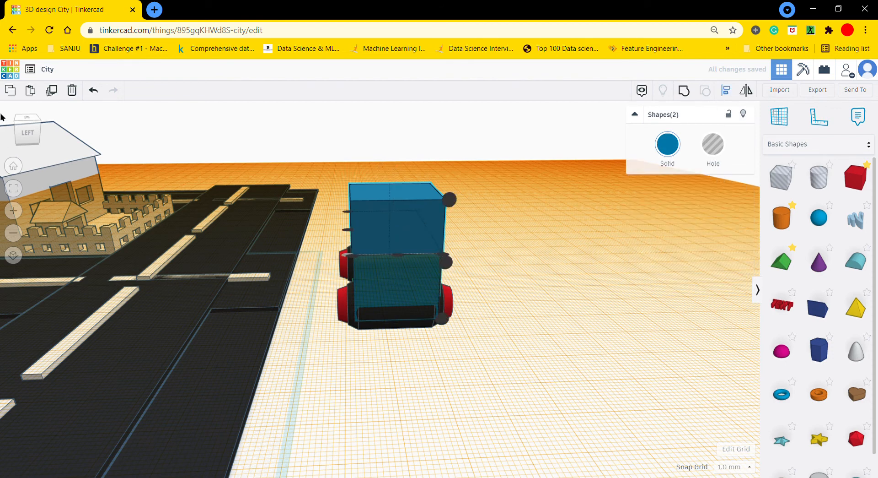
{"action": "left_click", "coordinate": [14, 210]}
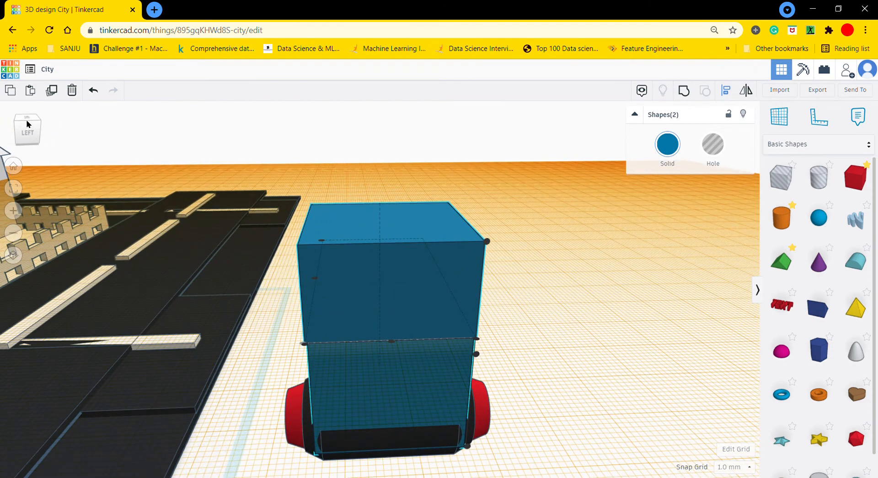
{"action": "left_click", "coordinate": [26, 121]}
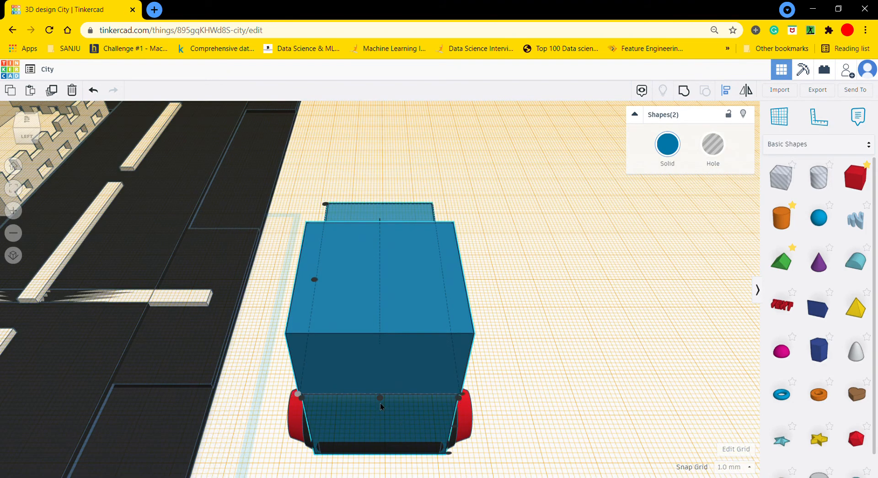
{"action": "left_click", "coordinate": [380, 397]}
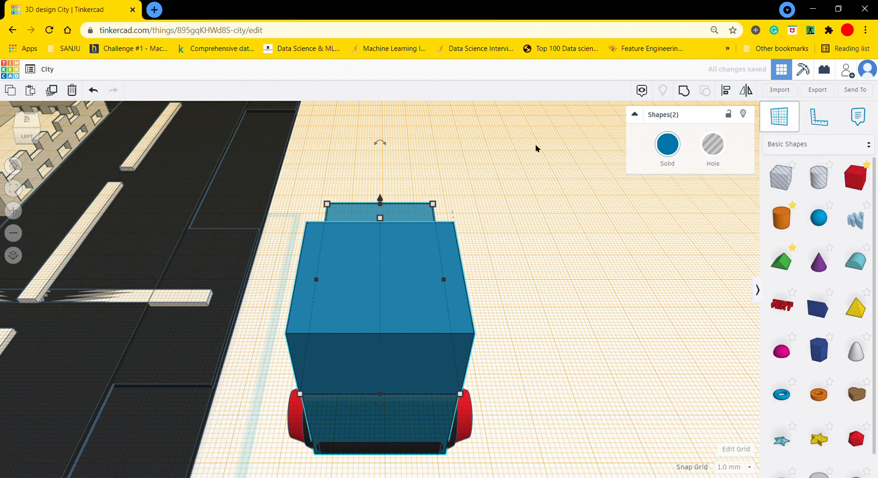
Restore the default ground workplane and clear the selection of the two body boxes
{"action": "scroll", "coordinate": [561, 246], "scroll_direction": "down", "scroll_amount": 5}
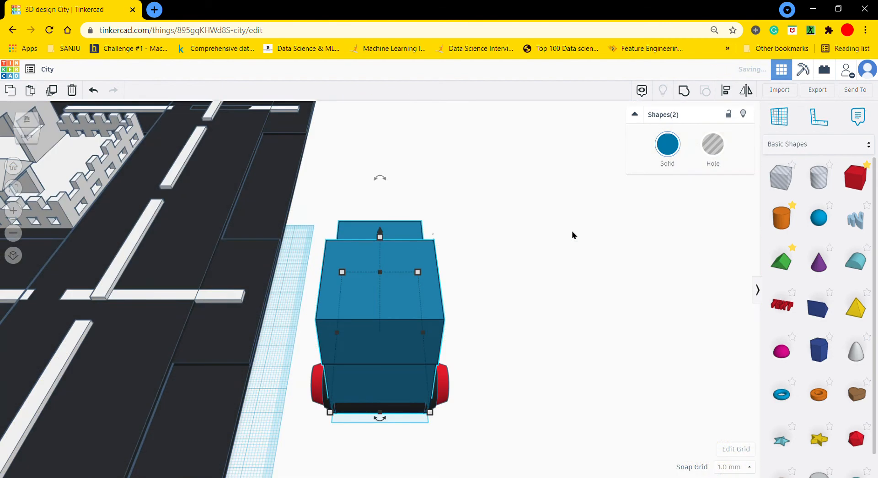
{"action": "scroll", "coordinate": [437, 295], "scroll_direction": "up", "scroll_amount": 2}
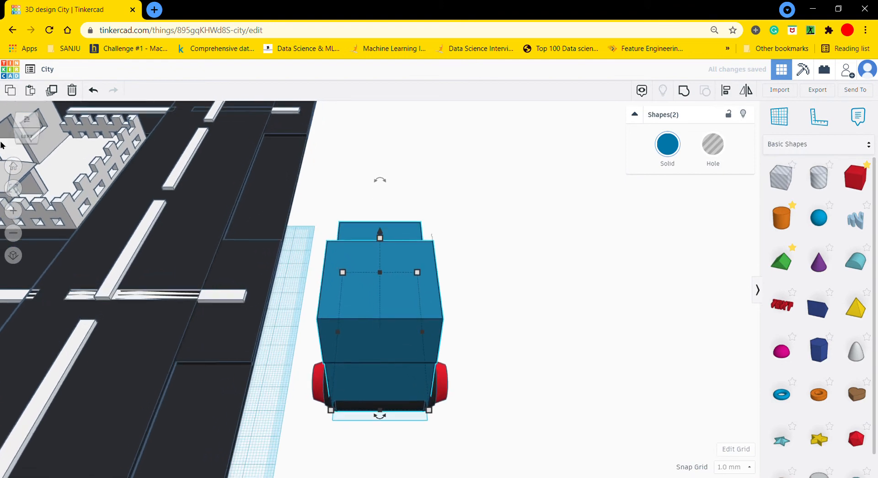
{"action": "left_click", "coordinate": [28, 131]}
{"action": "left_click", "coordinate": [322, 432]}
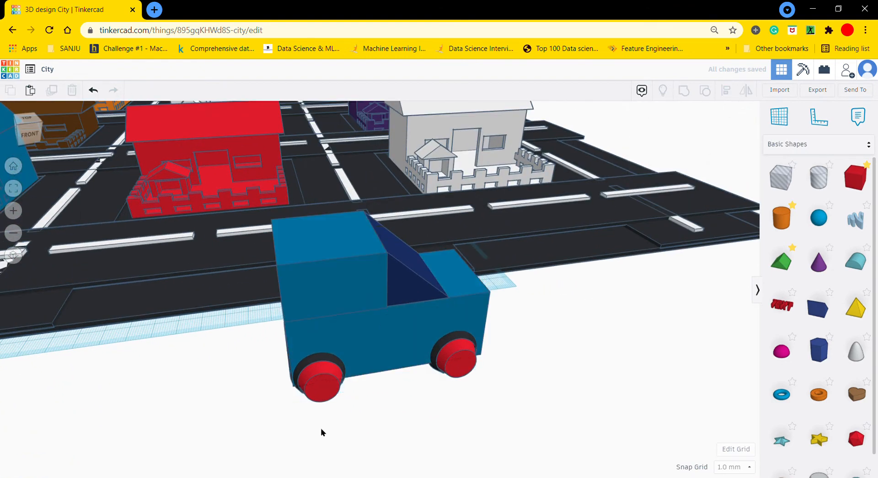
Stretch the lower body, cabin and windscreen wedge together rearward to 81 mm, and extend them slightly farther past the front wheels
{"action": "left_click", "coordinate": [363, 348]}
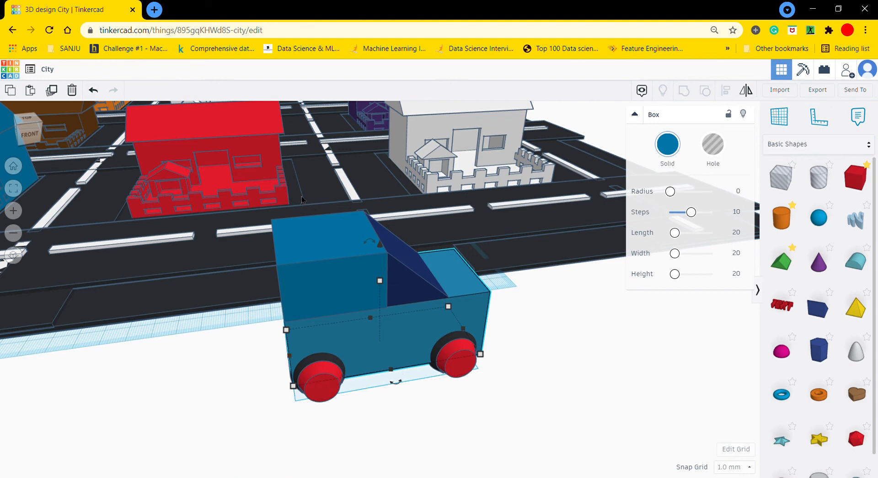
{"action": "left_click", "coordinate": [301, 251], "text": "shift"}
{"action": "left_click_drag", "start_coordinate": [293, 386], "coordinate": [249, 394]}
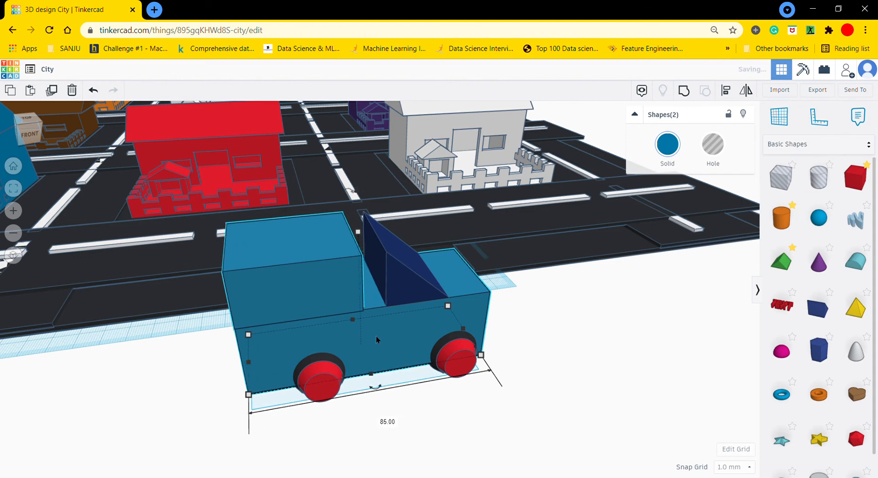
{"action": "left_click", "coordinate": [94, 90]}
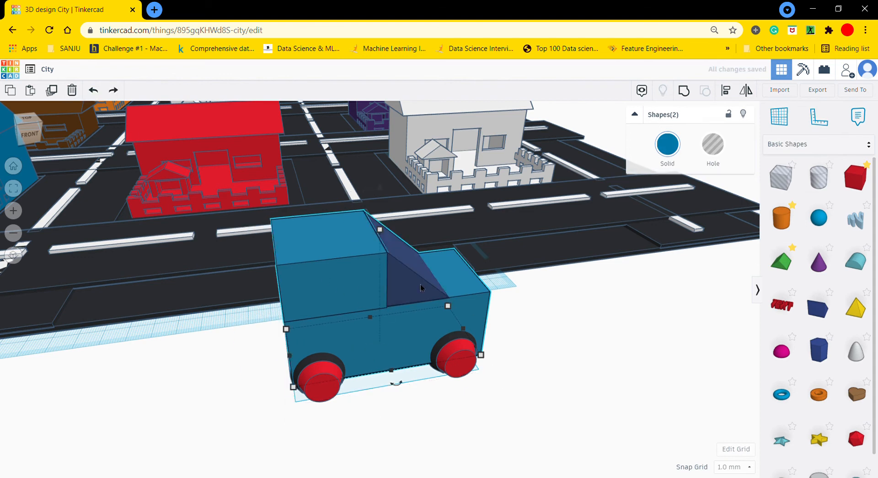
{"action": "left_click_drag", "start_coordinate": [290, 355], "coordinate": [259, 363]}
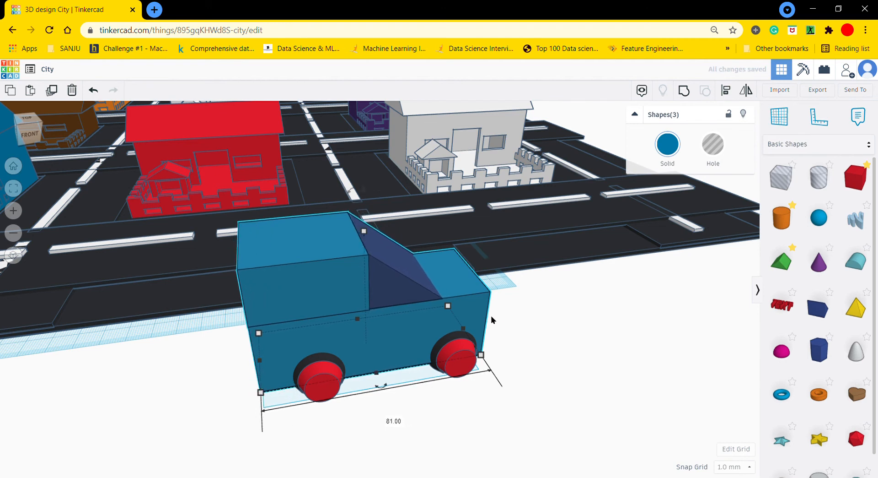
{"action": "left_click", "coordinate": [556, 396]}
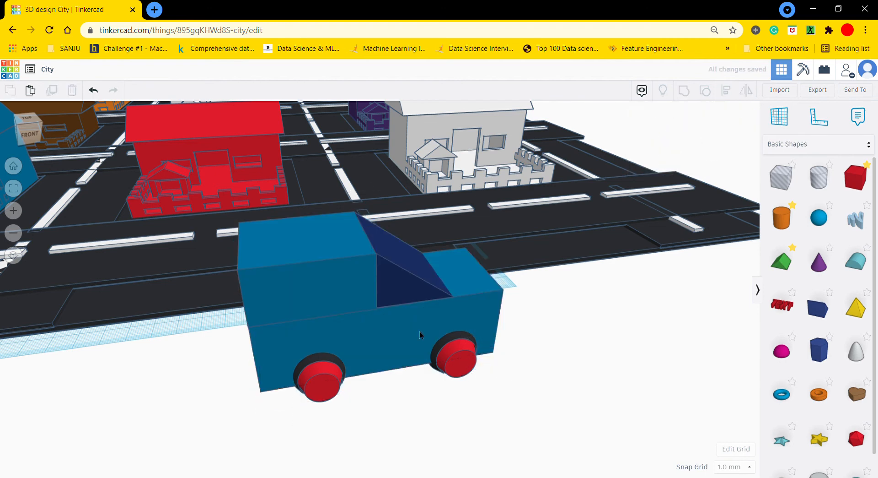
Group the lower body, both wheel sets, cabin and windscreen wedge into one car
{"action": "left_click", "coordinate": [307, 383]}
{"action": "left_click", "coordinate": [385, 332]}
{"action": "left_click", "coordinate": [314, 369], "text": "shift"}
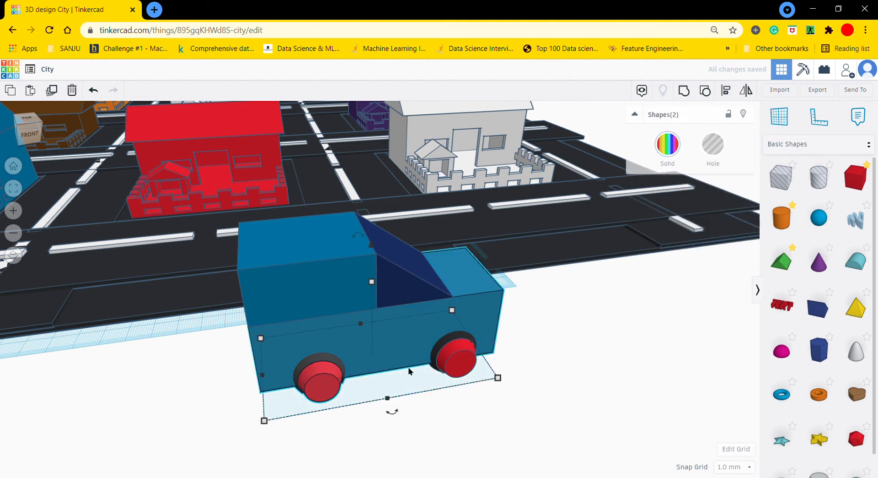
{"action": "left_click", "coordinate": [455, 359], "text": "shift"}
{"action": "left_click", "coordinate": [337, 293], "text": "shift"}
{"action": "left_click", "coordinate": [406, 278], "text": "shift"}
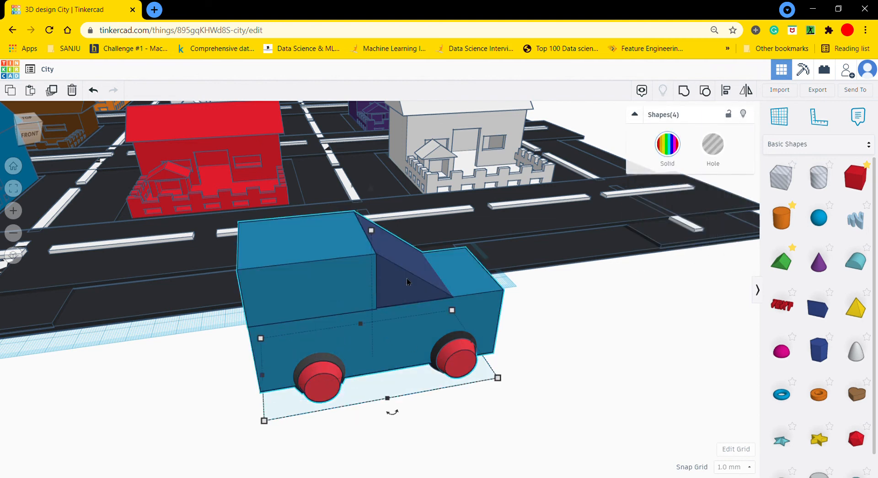
{"action": "left_click", "coordinate": [690, 86]}
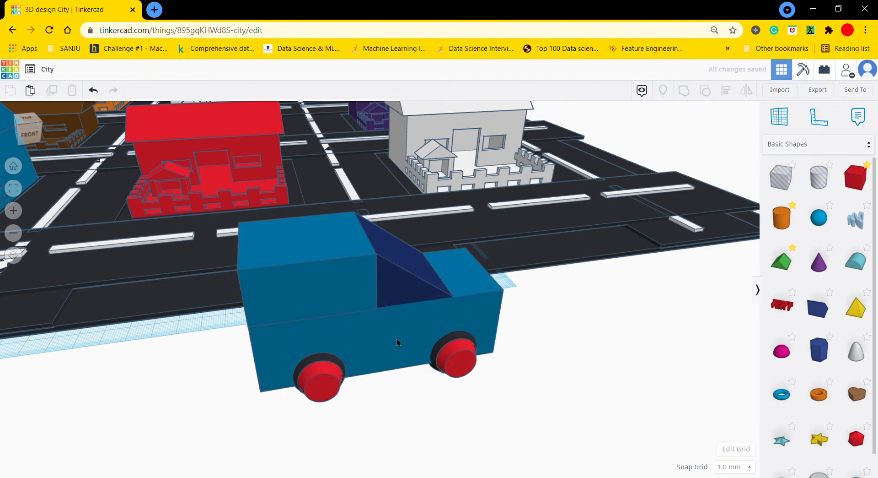
{"action": "left_click_drag", "start_coordinate": [397, 339], "coordinate": [308, 232]}
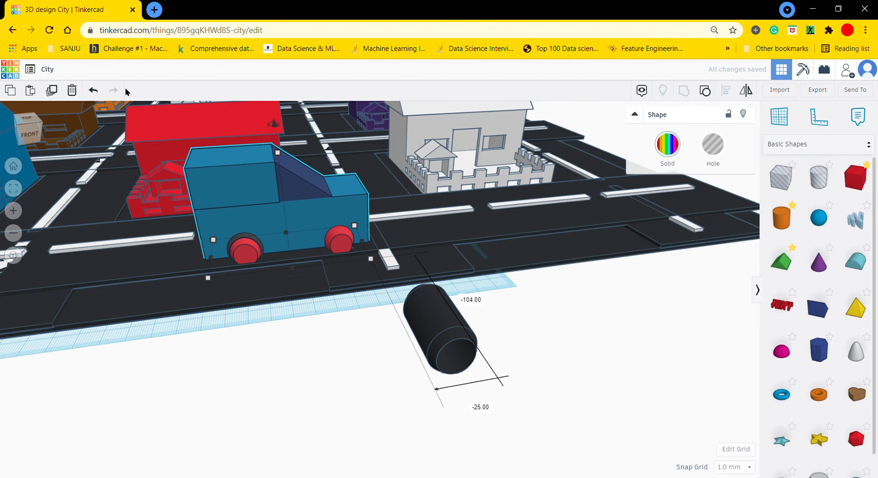
{"action": "left_click", "coordinate": [100, 91]}
{"action": "left_click", "coordinate": [592, 412]}
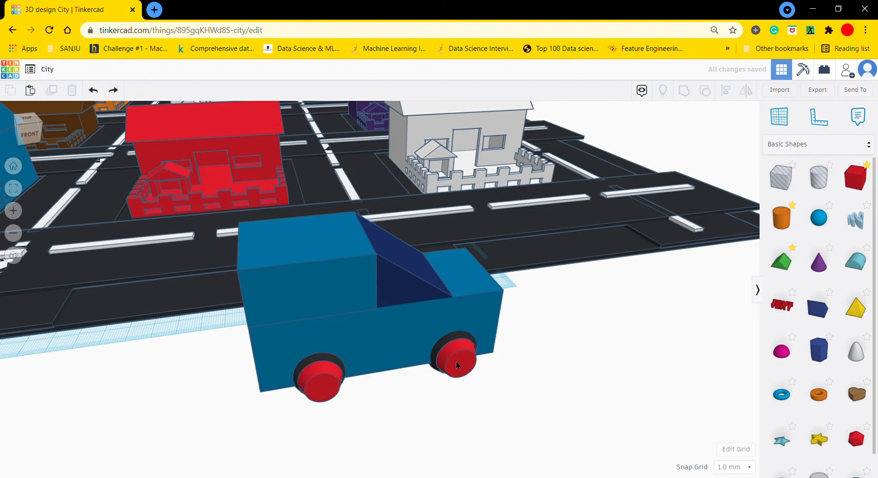
Add the black front wheel cylinder to the car group
{"action": "left_click", "coordinate": [457, 363]}
{"action": "left_click", "coordinate": [548, 358]}
{"action": "left_click", "coordinate": [465, 356]}
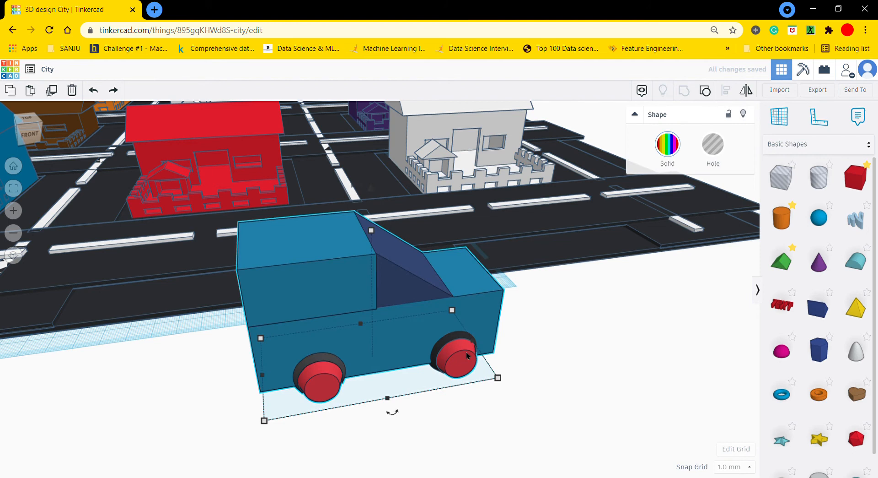
{"action": "left_click", "coordinate": [442, 349], "text": "shift"}
{"action": "left_click", "coordinate": [689, 94]}
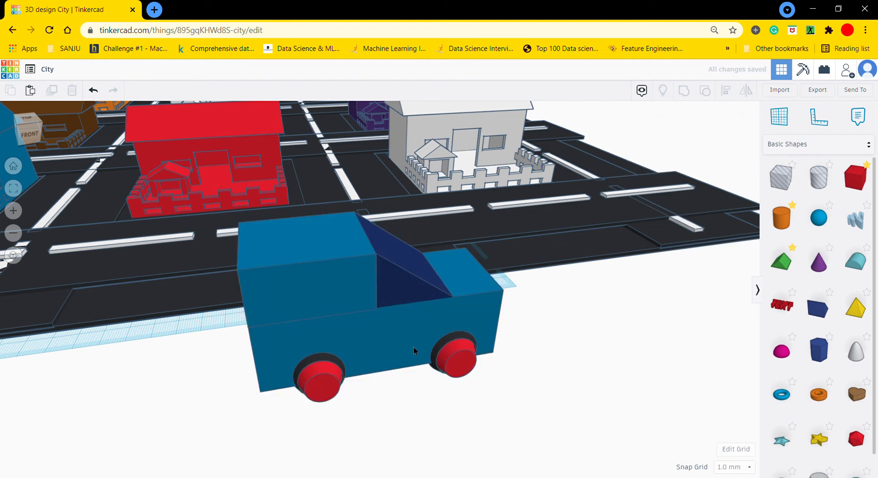
Move the car about 128 mm onto the road between the red and white houses, and drop it onto a workplane set on the road surface
{"action": "left_click_drag", "start_coordinate": [312, 284], "coordinate": [350, 209]}
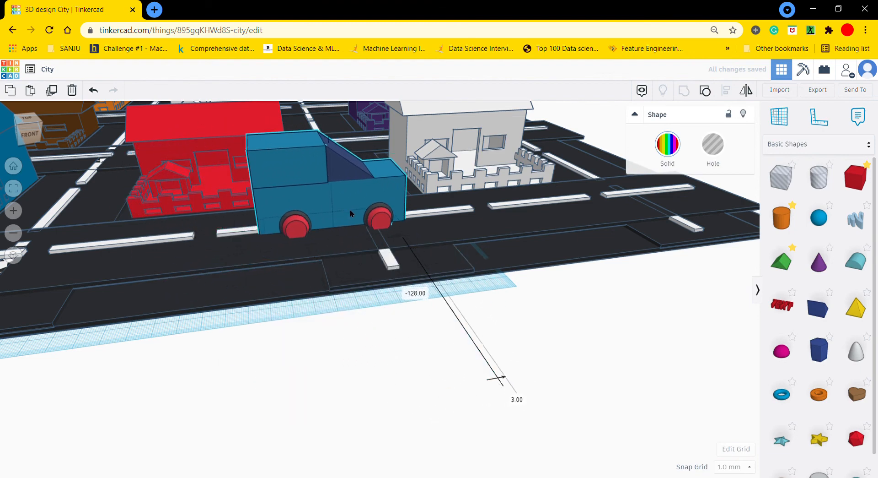
{"action": "left_click", "coordinate": [777, 117]}
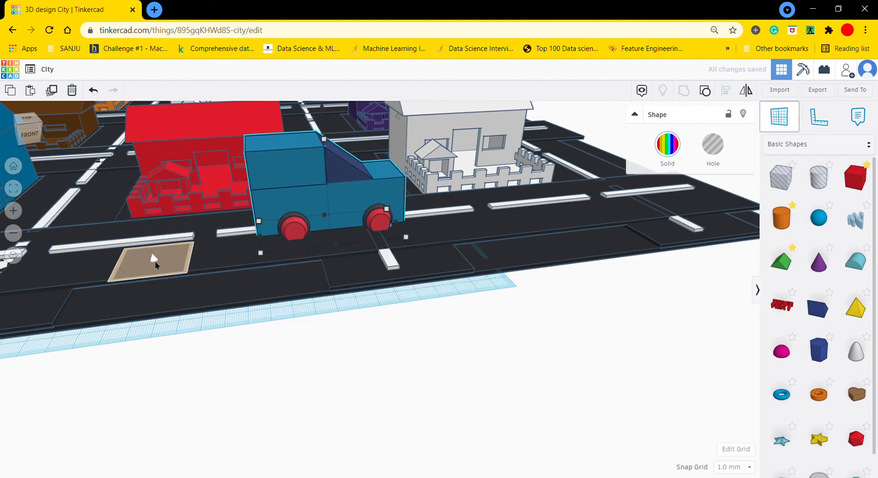
{"action": "left_click", "coordinate": [240, 235]}
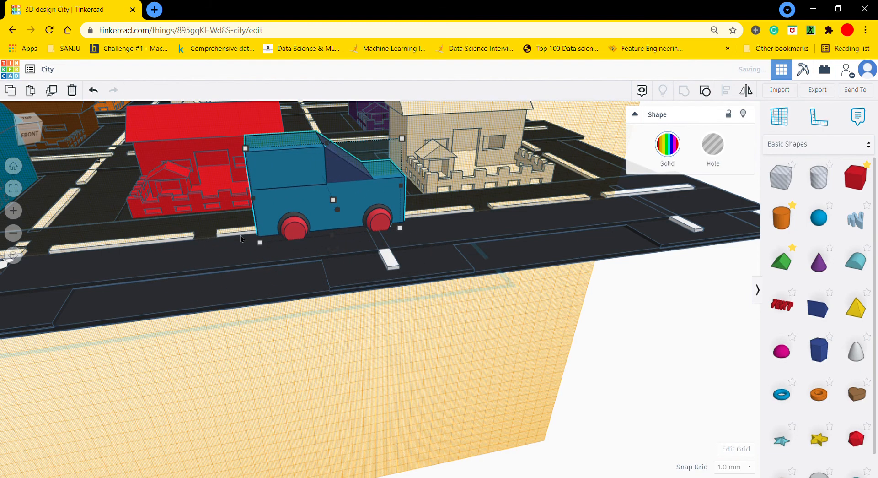
{"action": "left_click", "coordinate": [793, 117]}
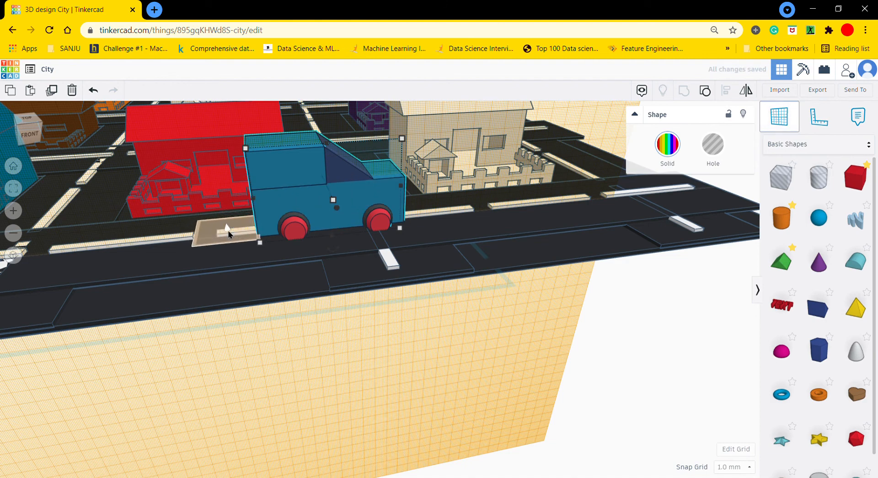
{"action": "left_click", "coordinate": [227, 232]}
{"action": "key", "text": "d"}
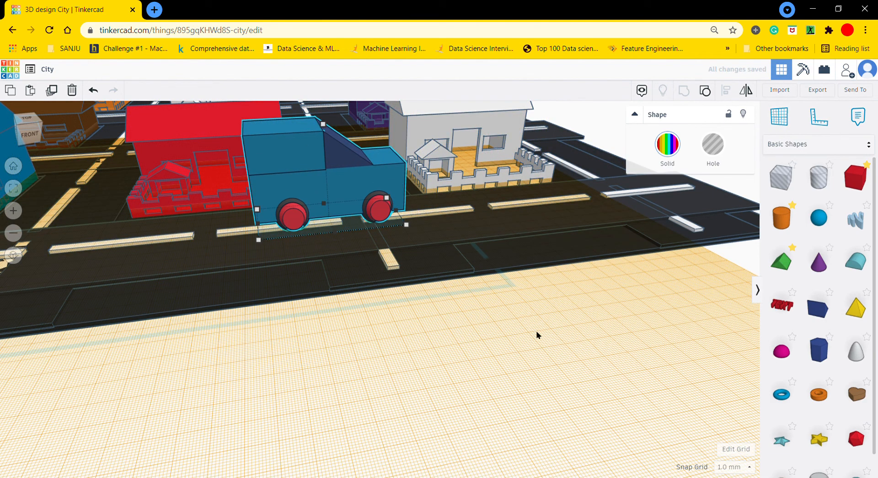
{"action": "left_click", "coordinate": [779, 117]}
{"action": "left_click", "coordinate": [379, 250]}
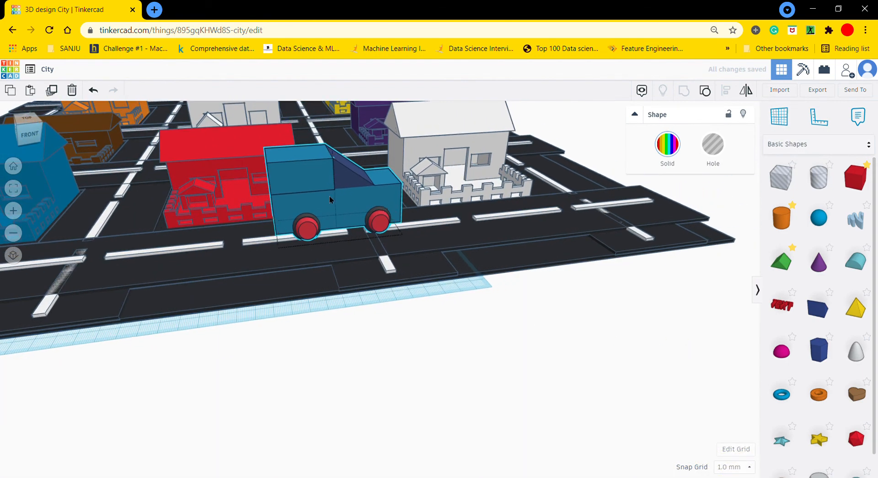
Shift the blue car about 23 mm and 9 mm across the front road, nearer the red house
{"action": "left_click_drag", "start_coordinate": [330, 196], "coordinate": [304, 239]}
{"action": "left_click", "coordinate": [24, 196]}
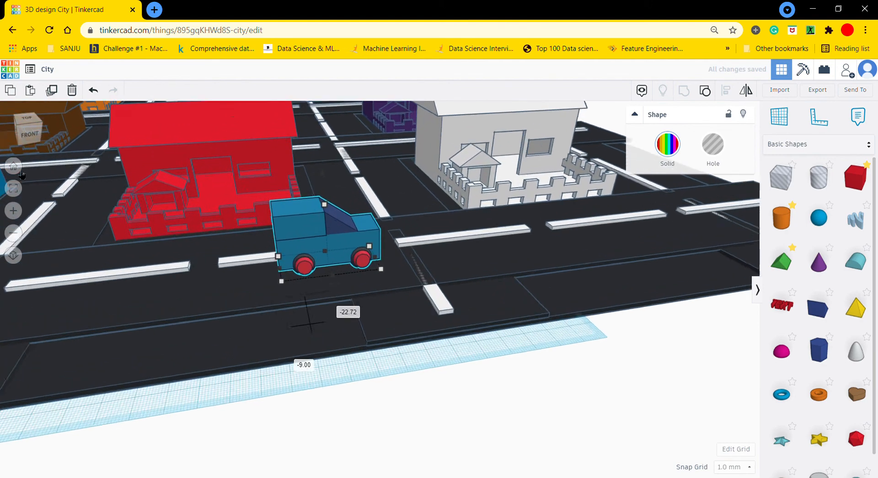
{"action": "mouse_move", "coordinate": [261, 423]}
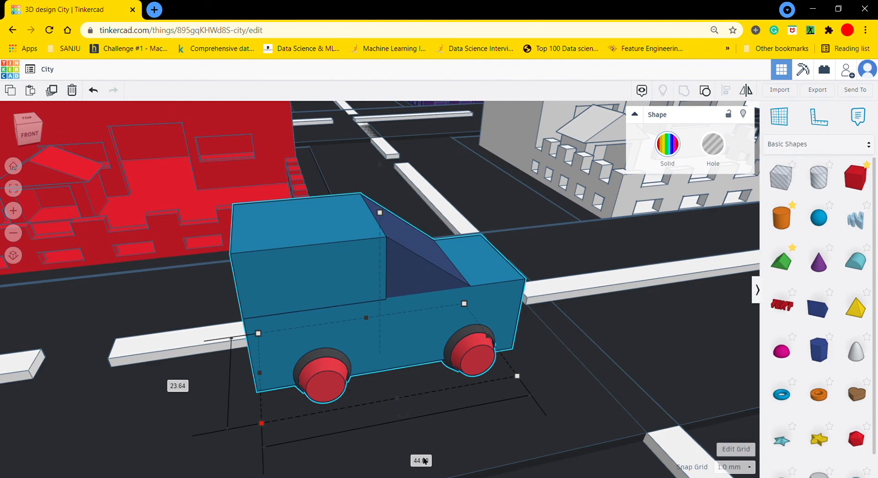
{"action": "scroll", "coordinate": [479, 408], "scroll_direction": "down", "scroll_amount": 5}
{"action": "left_click", "coordinate": [584, 433]}
{"action": "scroll", "coordinate": [577, 428], "scroll_direction": "up", "scroll_amount": 5}
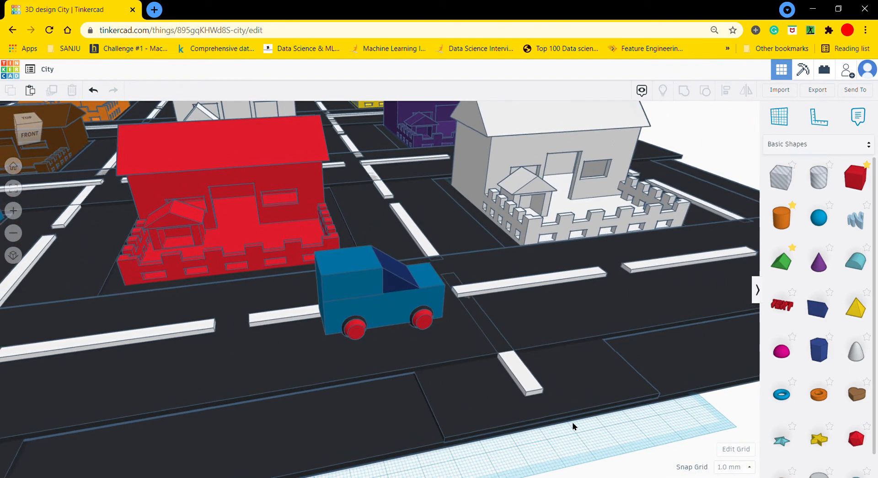
Duplicate the car and place the copy on the road behind the blue house, beside the red house
{"action": "left_click", "coordinate": [429, 331]}
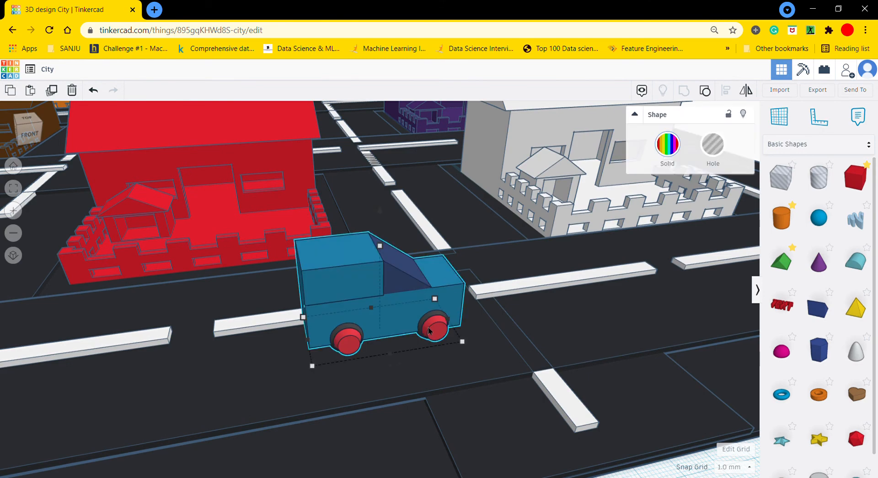
{"action": "key", "text": "ctrl+d"}
{"action": "left_click_drag", "start_coordinate": [363, 313], "coordinate": [2, 360]}
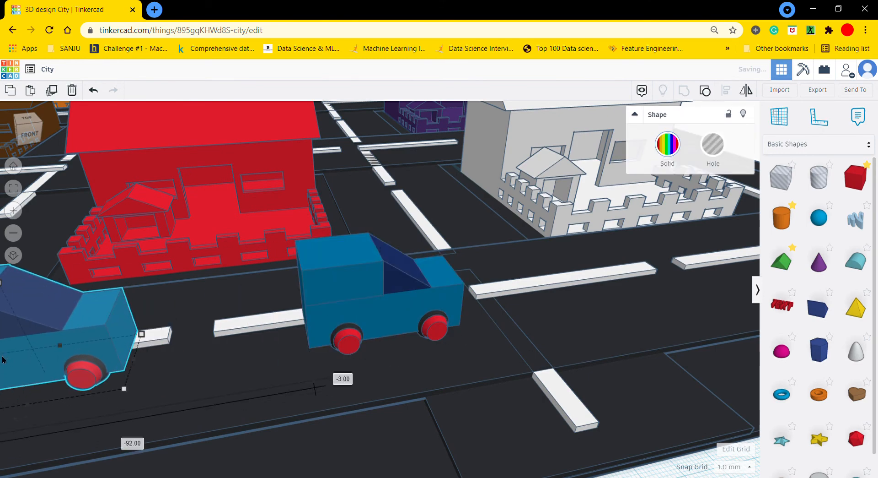
{"action": "scroll", "coordinate": [12, 358], "scroll_direction": "down", "scroll_amount": 5}
{"action": "left_click_drag", "start_coordinate": [234, 299], "coordinate": [163, 201]}
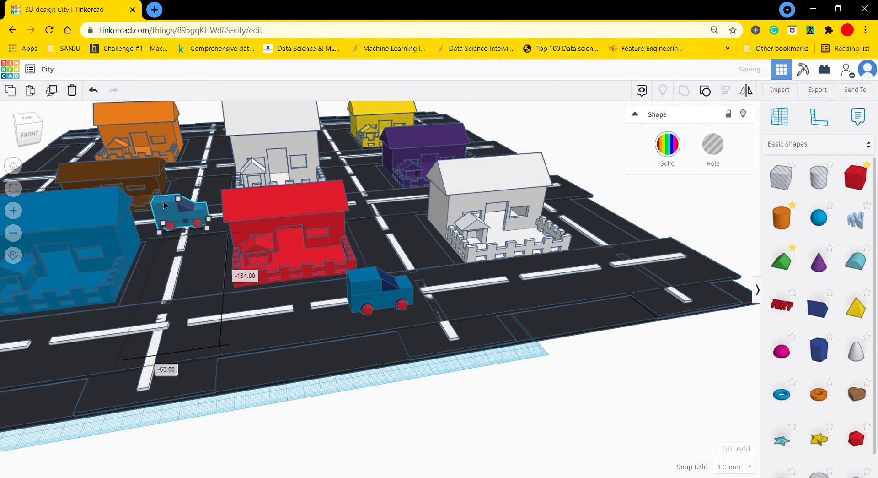
Duplicate the car again and move the copy about 367 mm and 12 mm onto the front road near the blue house
{"action": "key", "text": "ctrl+d"}
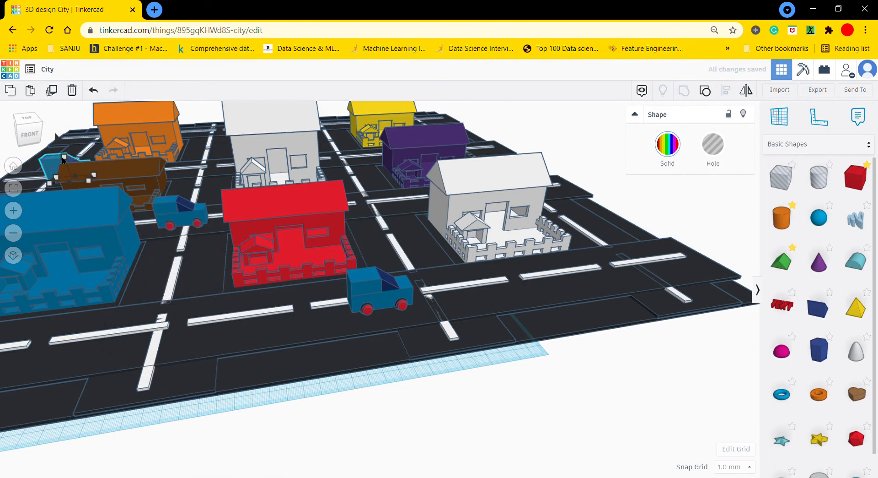
{"action": "scroll", "coordinate": [262, 406], "scroll_direction": "down", "scroll_amount": 4}
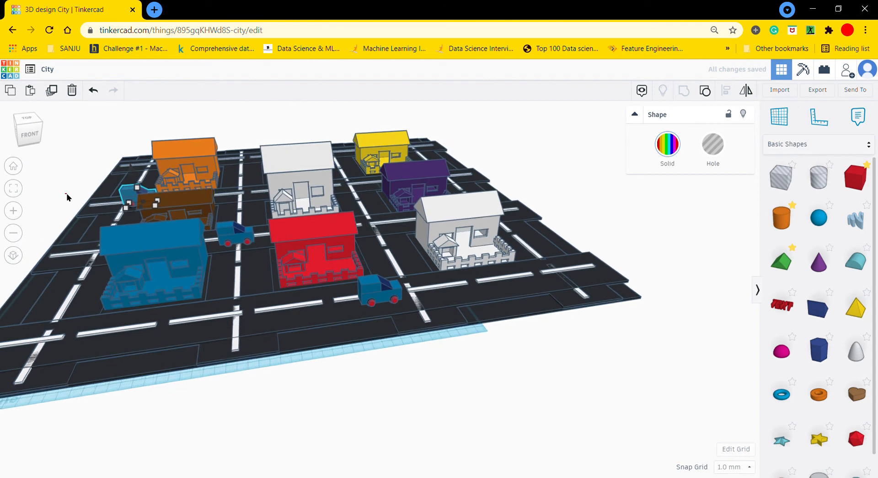
{"action": "left_click", "coordinate": [66, 194]}
{"action": "left_click_drag", "start_coordinate": [131, 194], "coordinate": [105, 334]}
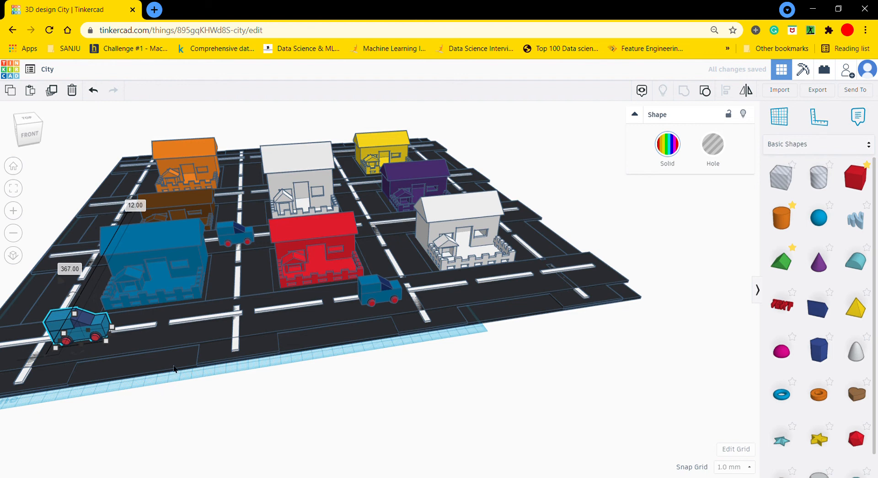
Copy that car about 133 mm along the front road to the crossing between the blue and red houses, and rotate the copy -45°
{"action": "left_click_drag", "start_coordinate": [93, 326], "coordinate": [241, 306], "text": "alt"}
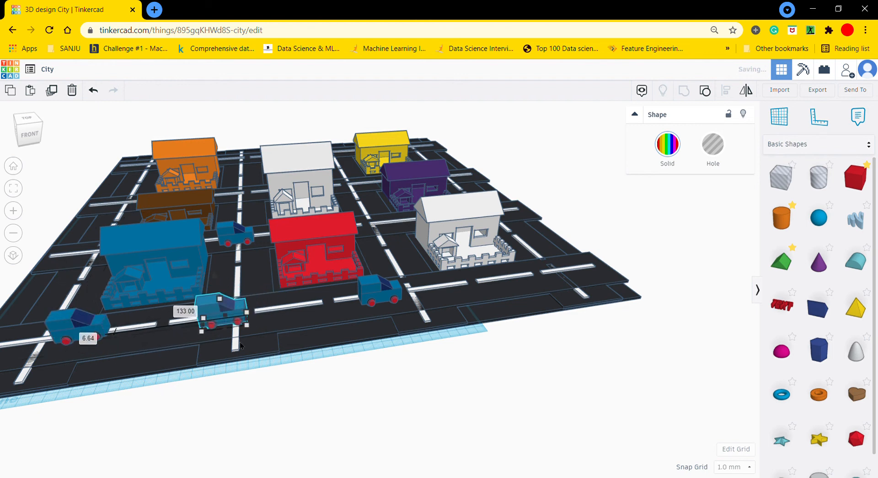
{"action": "left_click_drag", "start_coordinate": [226, 341], "coordinate": [255, 339]}
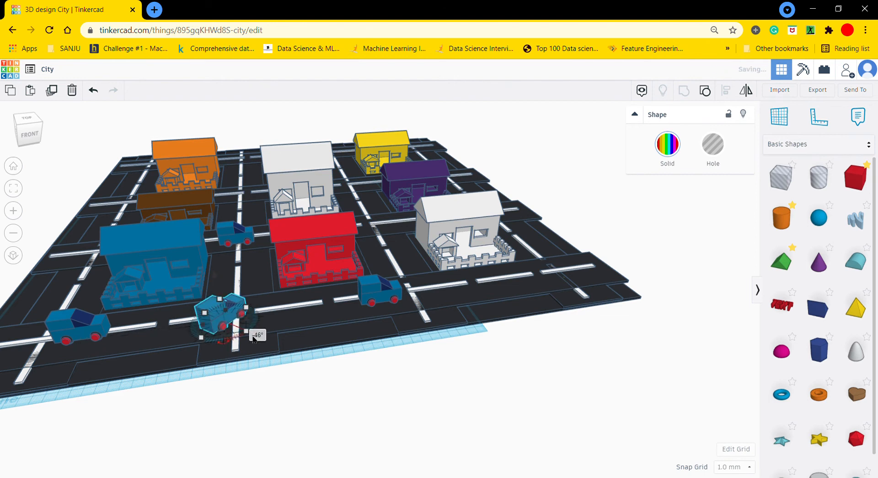
{"action": "left_click", "coordinate": [259, 335]}
{"action": "type", "text": "-45"}
{"action": "key", "text": "Return"}
{"action": "left_click", "coordinate": [21, 188]}
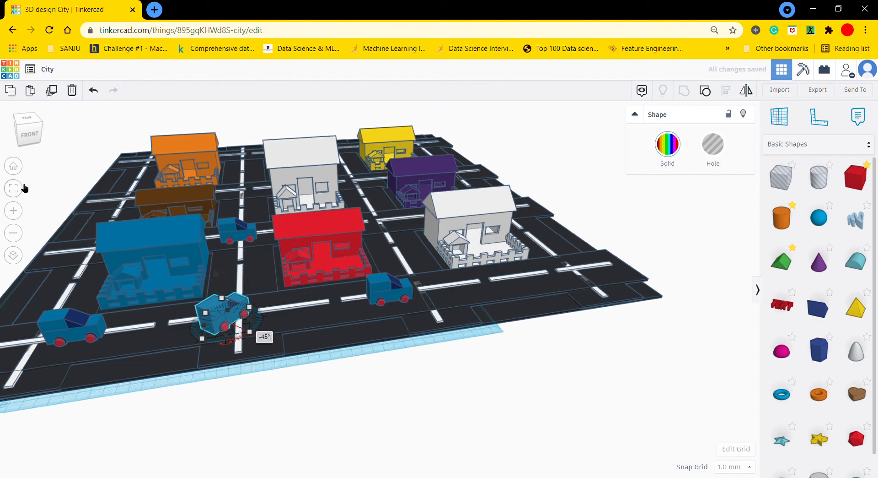
{"action": "left_click_drag", "start_coordinate": [349, 356], "coordinate": [360, 355]}
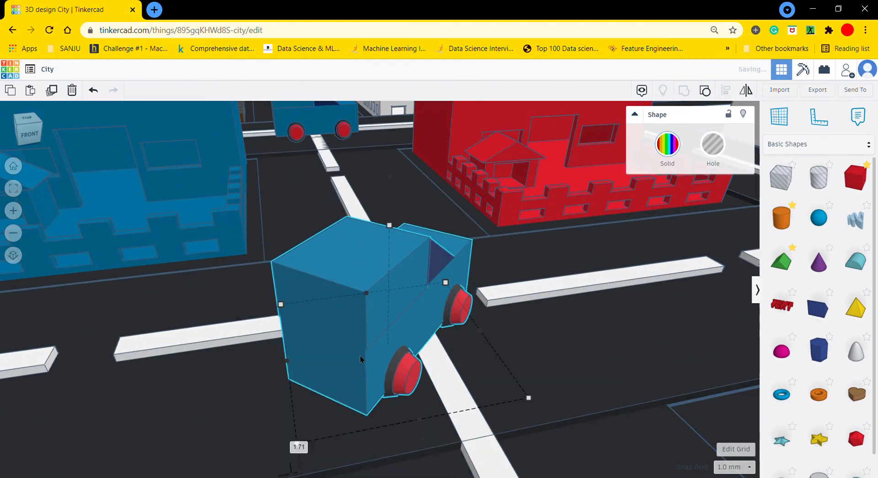
{"action": "scroll", "coordinate": [360, 355], "scroll_direction": "down", "scroll_amount": 8}
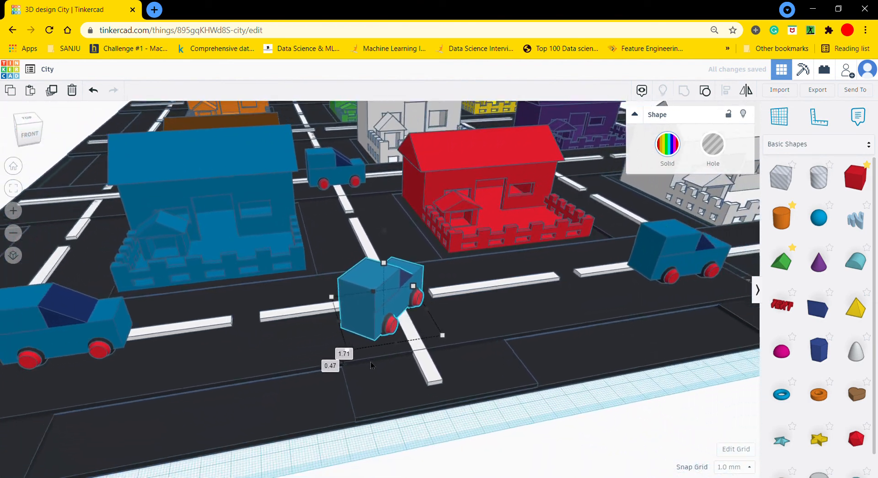
Place another car copy about 176 mm back and 109 mm across, on the road in front of the purple house
{"action": "scroll", "coordinate": [375, 364], "scroll_direction": "down", "scroll_amount": 6}
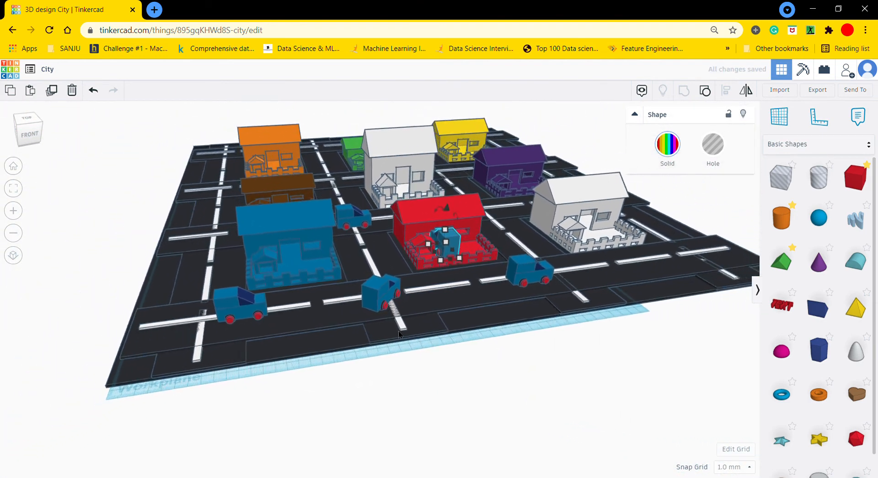
{"action": "left_click", "coordinate": [460, 389]}
{"action": "left_click_drag", "start_coordinate": [436, 263], "coordinate": [466, 204]}
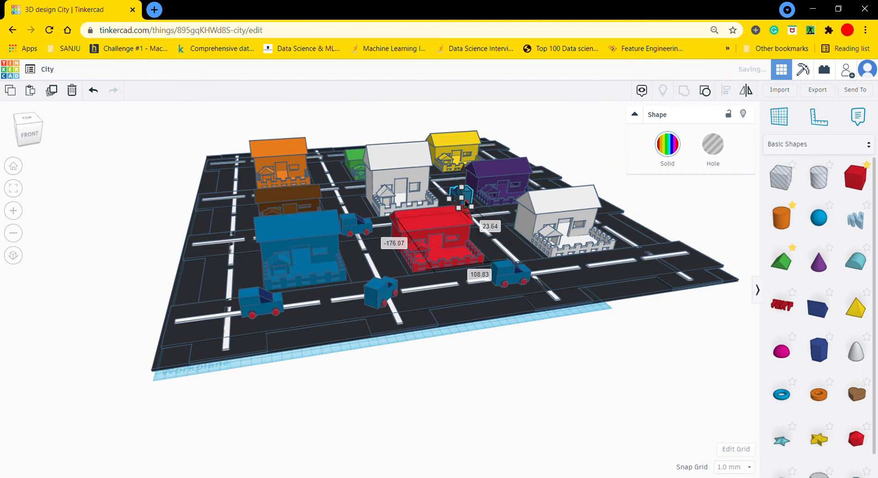
{"action": "left_click_drag", "start_coordinate": [45, 126], "coordinate": [57, 132]}
{"action": "scroll", "coordinate": [117, 180], "scroll_direction": "down", "scroll_amount": 5}
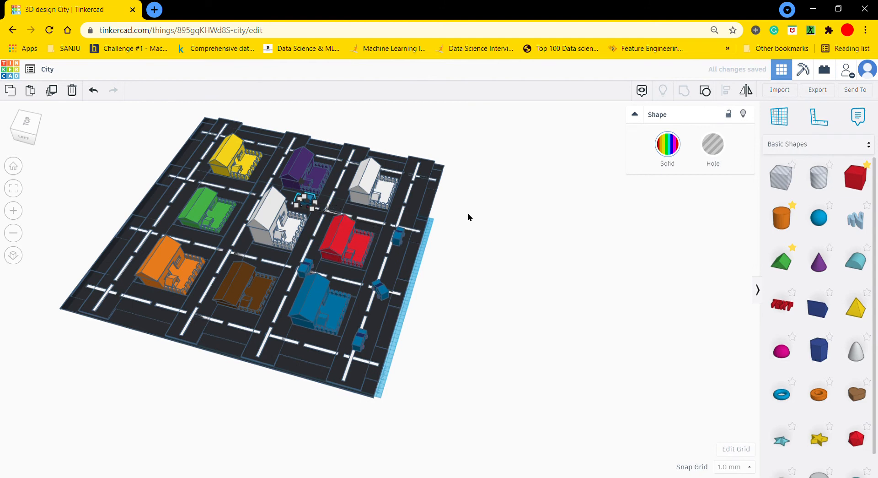
{"action": "left_click", "coordinate": [515, 273]}
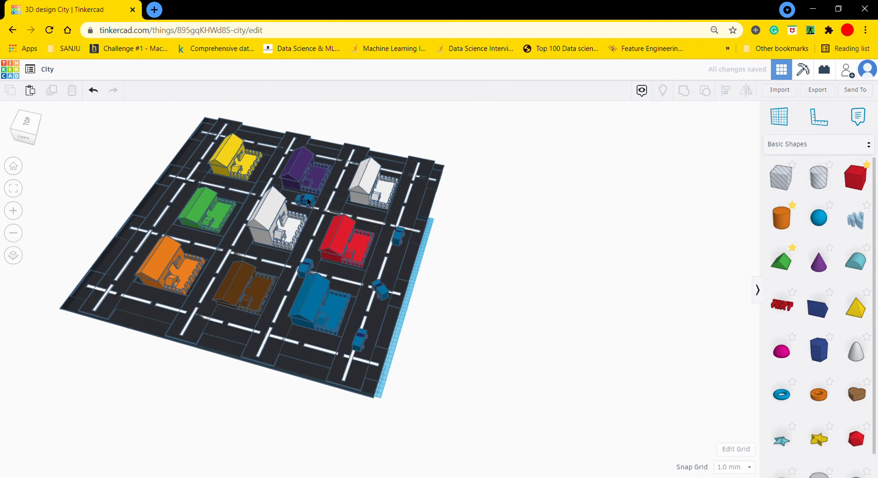
Copy the car by the purple house onto the road between the middle white and brown houses, and rotate the copy about -45°
{"action": "left_click_drag", "start_coordinate": [308, 202], "coordinate": [281, 263]}
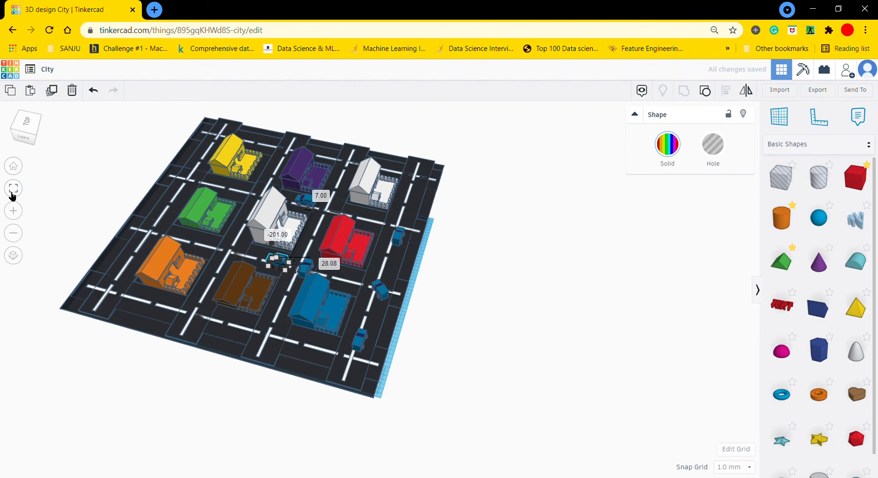
{"action": "left_click", "coordinate": [13, 194]}
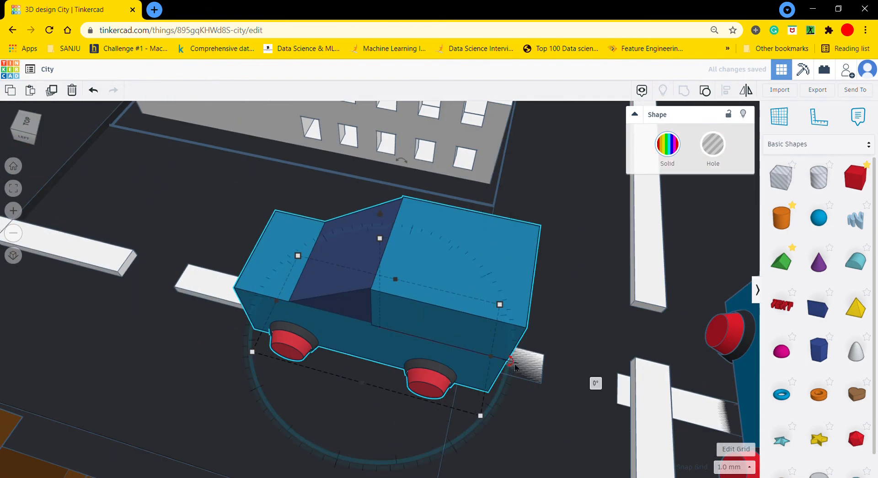
{"action": "left_click_drag", "start_coordinate": [515, 366], "coordinate": [559, 264]}
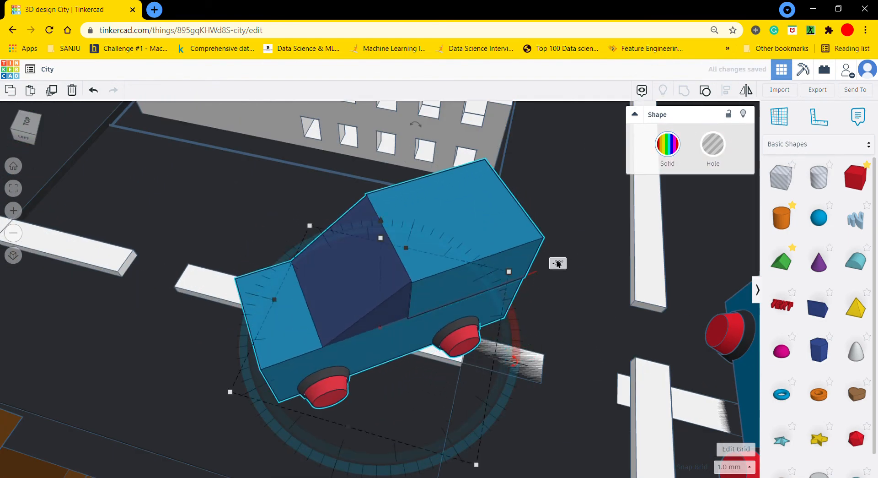
{"action": "left_click", "coordinate": [558, 263]}
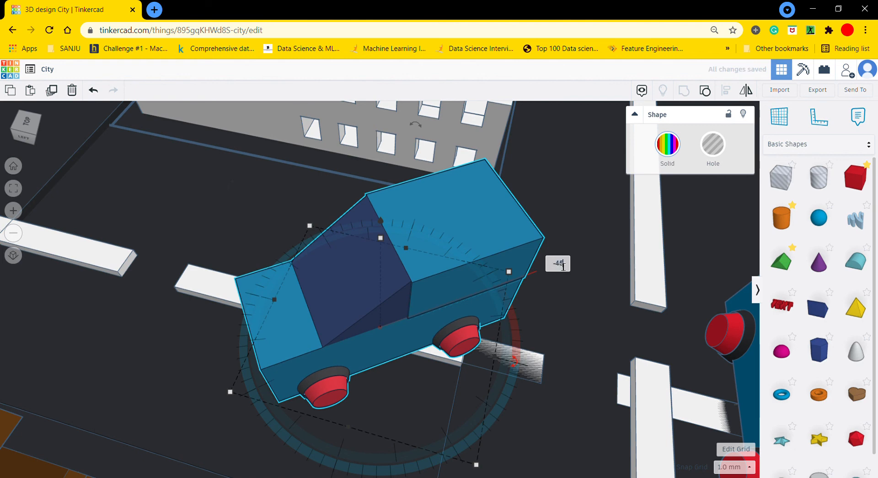
{"action": "key", "text": "Return"}
Move the turned car to the crossing at the corner of the middle white house's fence
{"action": "left_click_drag", "start_coordinate": [388, 328], "coordinate": [644, 200]}
{"action": "scroll", "coordinate": [645, 200], "scroll_direction": "down", "scroll_amount": 10}
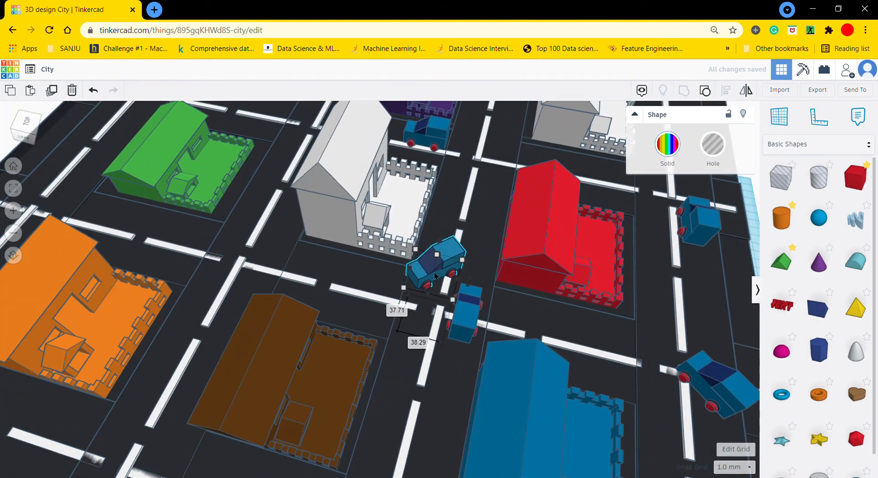
{"action": "left_click_drag", "start_coordinate": [436, 276], "coordinate": [449, 278]}
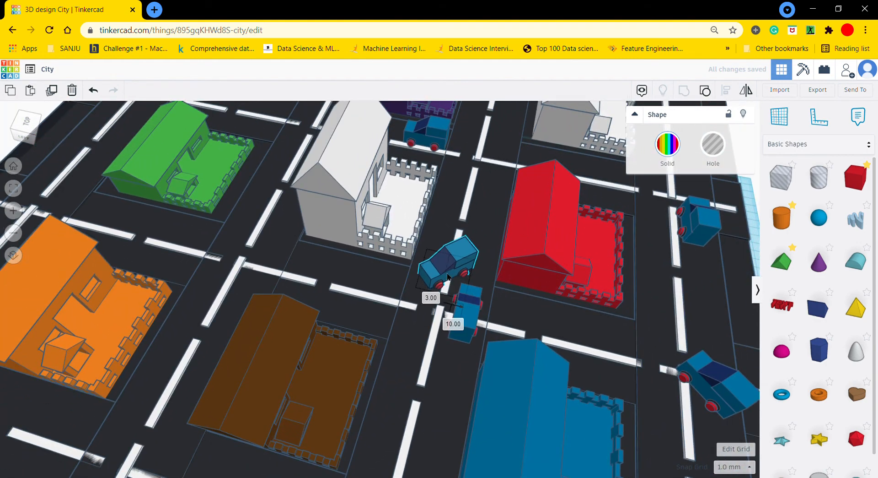
Move the car at the same crossing about 31 mm and 4 mm onto the road between the brown and blue houses
{"action": "left_click", "coordinate": [473, 323]}
{"action": "left_click_drag", "start_coordinate": [474, 323], "coordinate": [460, 355]}
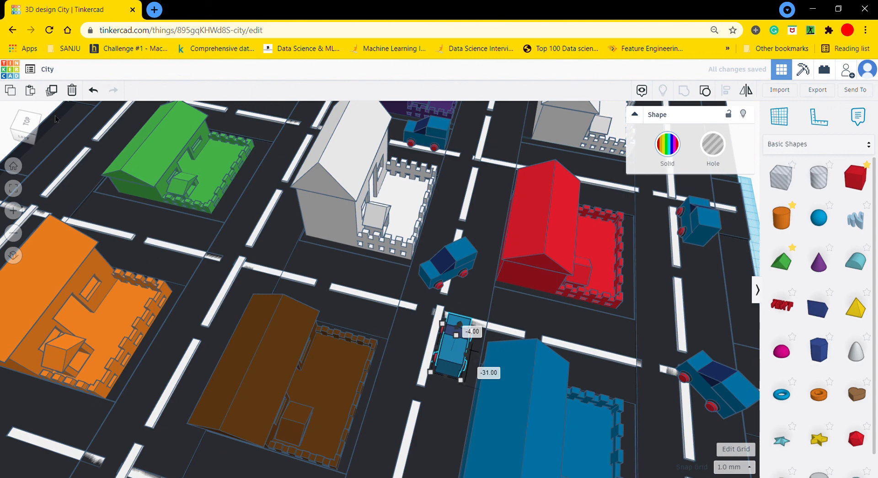
{"action": "scroll", "coordinate": [237, 241], "scroll_direction": "down", "scroll_amount": 8}
{"action": "left_click", "coordinate": [133, 153]}
{"action": "scroll", "coordinate": [226, 212], "scroll_direction": "up", "scroll_amount": 3}
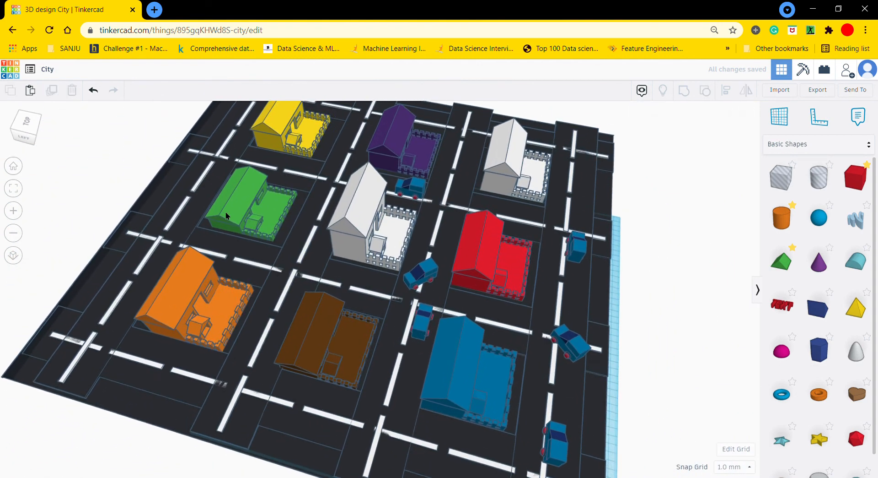
{"action": "scroll", "coordinate": [349, 275], "scroll_direction": "down", "scroll_amount": 5}
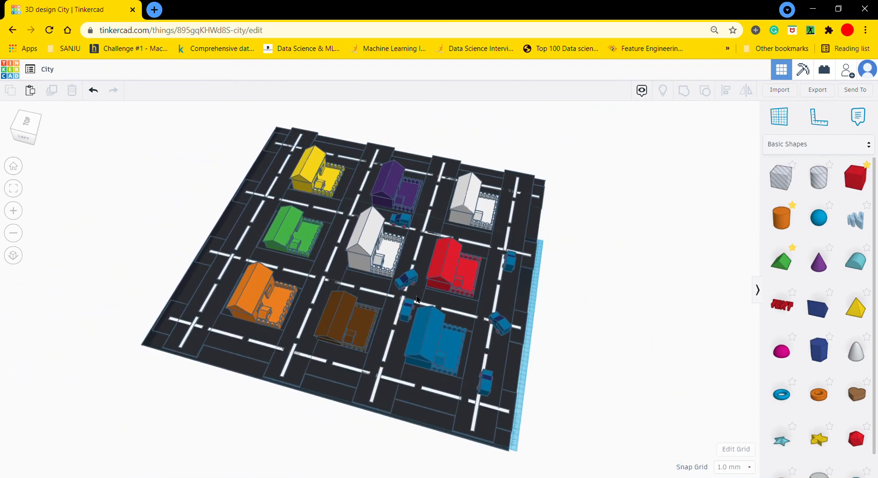
{"action": "scroll", "coordinate": [416, 299], "scroll_direction": "up", "scroll_amount": 2}
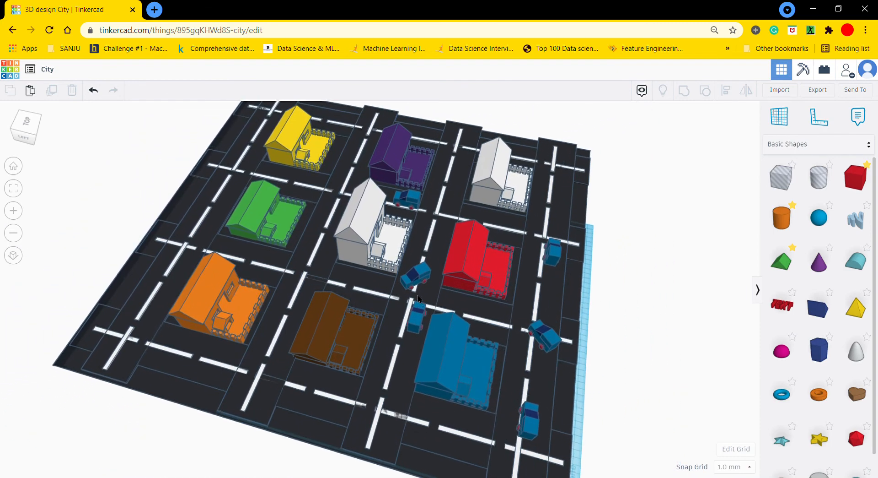
Try to move the car between the brown and blue houses farther along the road, and undo the move
{"action": "left_click", "coordinate": [419, 319]}
{"action": "left_click_drag", "start_coordinate": [419, 321], "coordinate": [397, 388]}
{"action": "left_click", "coordinate": [621, 379]}
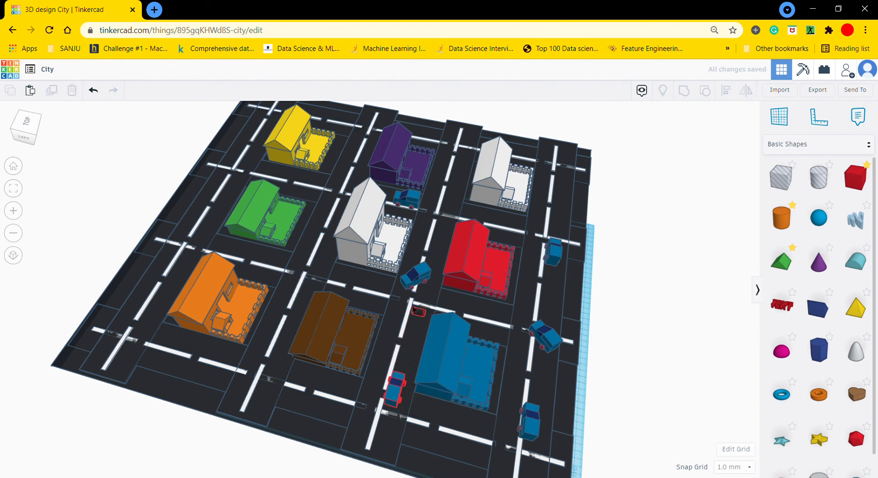
{"action": "left_click", "coordinate": [100, 89]}
{"action": "left_click", "coordinate": [94, 91]}
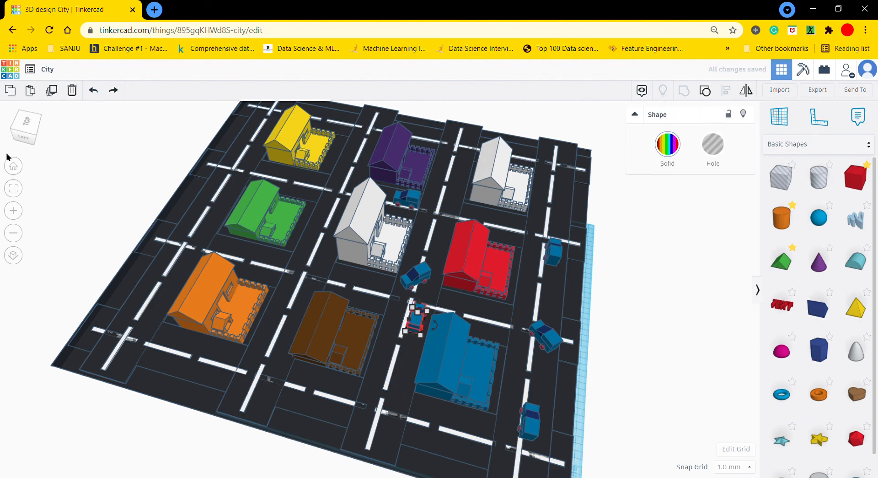
Group the loose front wheel with the car between the brown and blue houses
{"action": "left_click", "coordinate": [13, 187]}
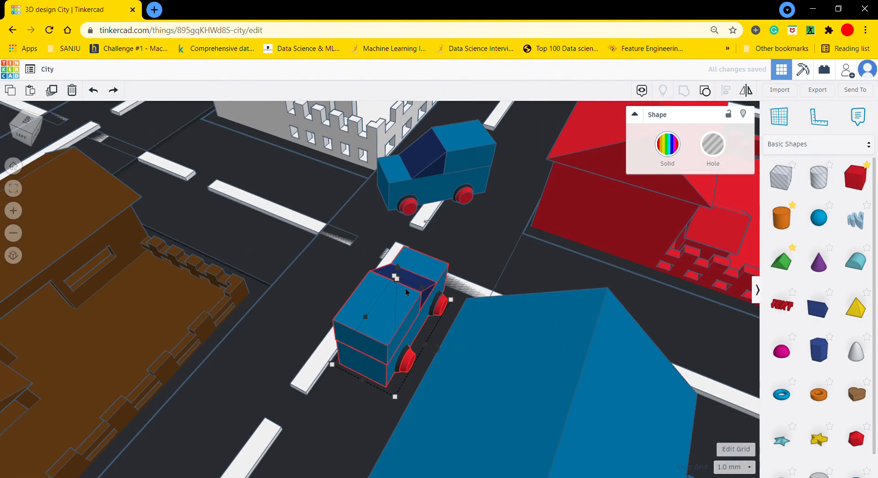
{"action": "left_click", "coordinate": [438, 304], "text": "shift"}
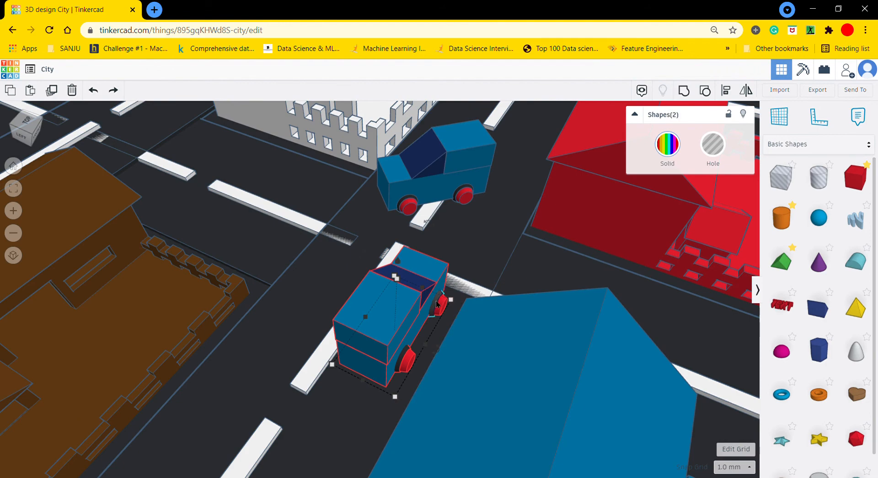
{"action": "left_click", "coordinate": [683, 91]}
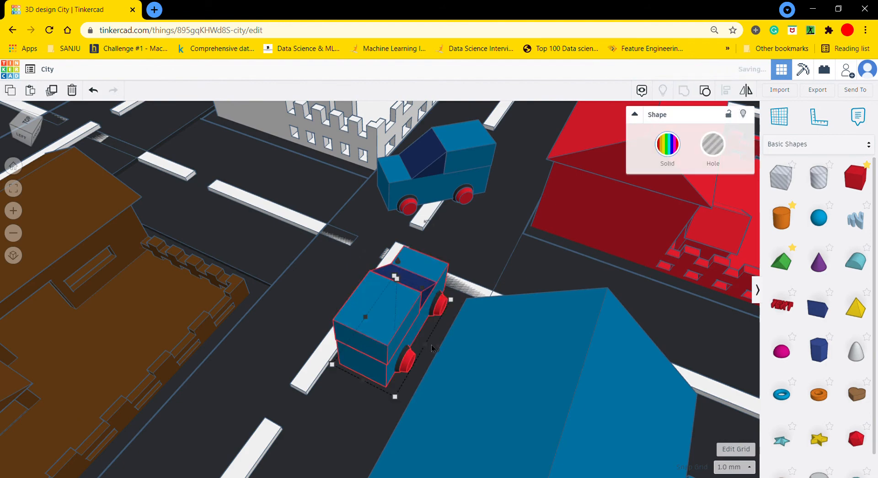
{"action": "scroll", "coordinate": [432, 344], "scroll_direction": "down", "scroll_amount": 5}
{"action": "scroll", "coordinate": [451, 317], "scroll_direction": "down", "scroll_amount": 10}
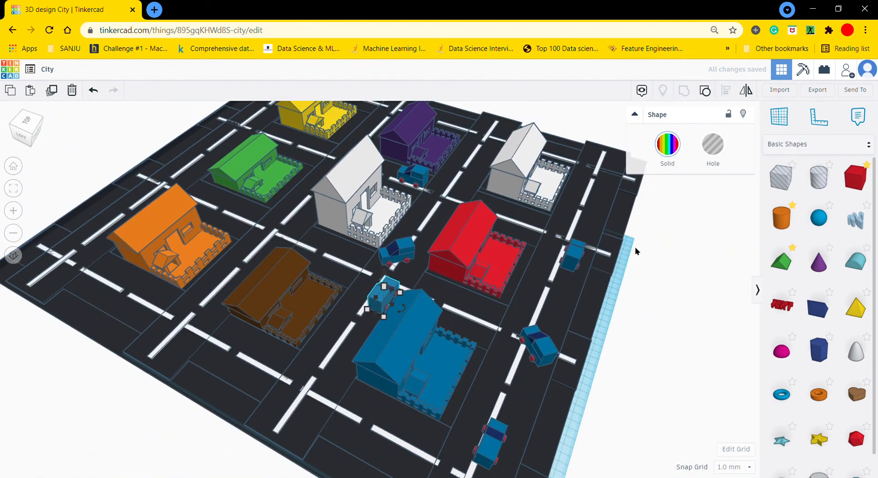
{"action": "left_click", "coordinate": [634, 252]}
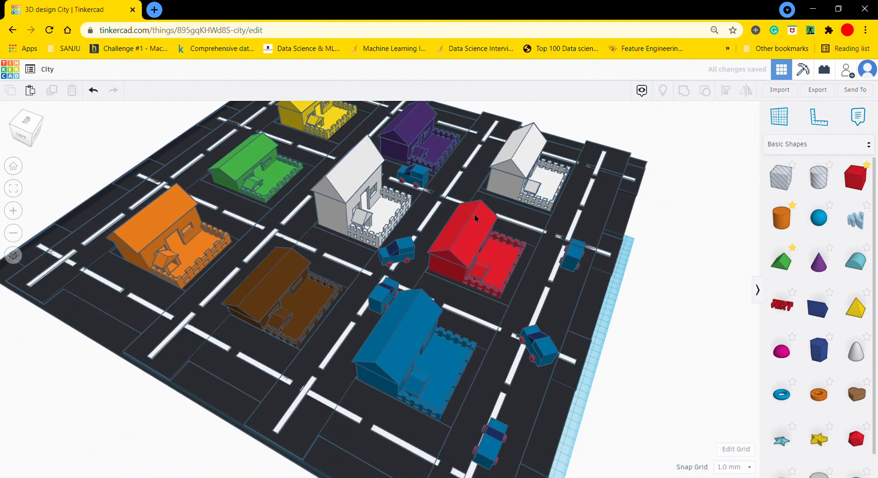
Move the car between the brown and blue houses along the road to the outer crossing, finishing with a -33 mm and 5 mm shift
{"action": "scroll", "coordinate": [386, 295], "scroll_direction": "up", "scroll_amount": 4}
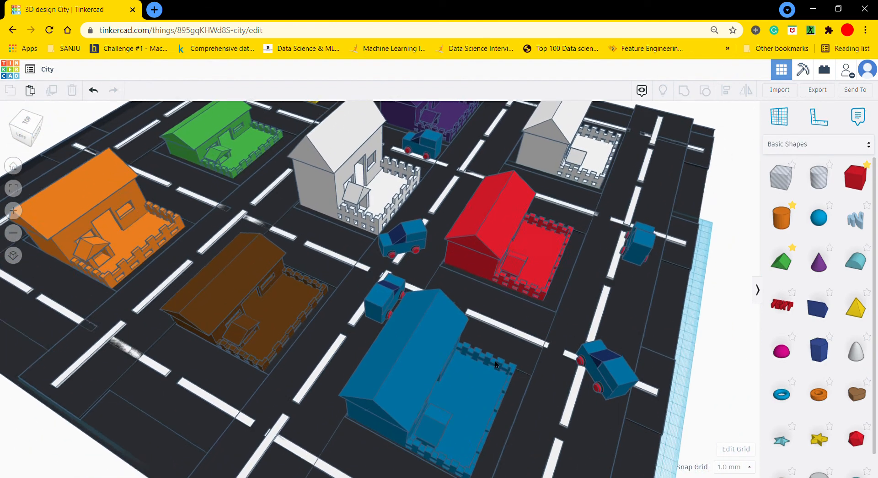
{"action": "left_click", "coordinate": [332, 355]}
{"action": "left_click_drag", "start_coordinate": [332, 354], "coordinate": [250, 430]}
{"action": "scroll", "coordinate": [251, 430], "scroll_direction": "down", "scroll_amount": 4}
{"action": "left_click", "coordinate": [334, 380]}
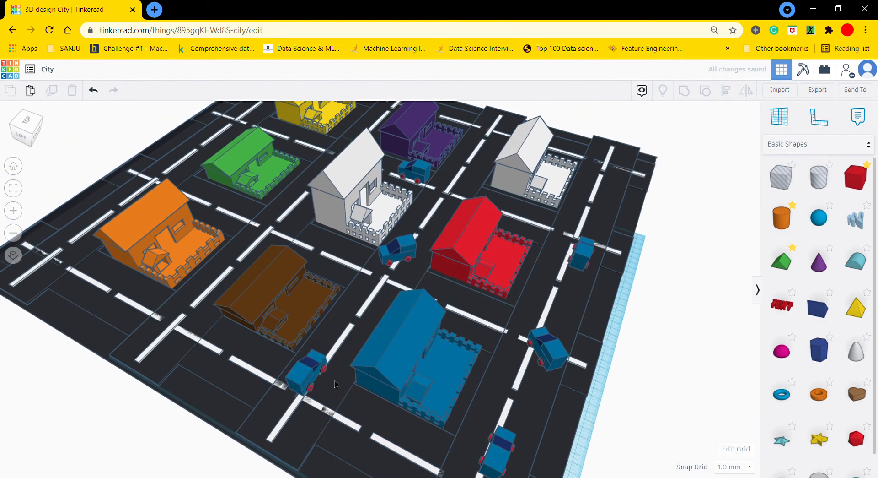
{"action": "left_click_drag", "start_coordinate": [303, 375], "coordinate": [292, 403]}
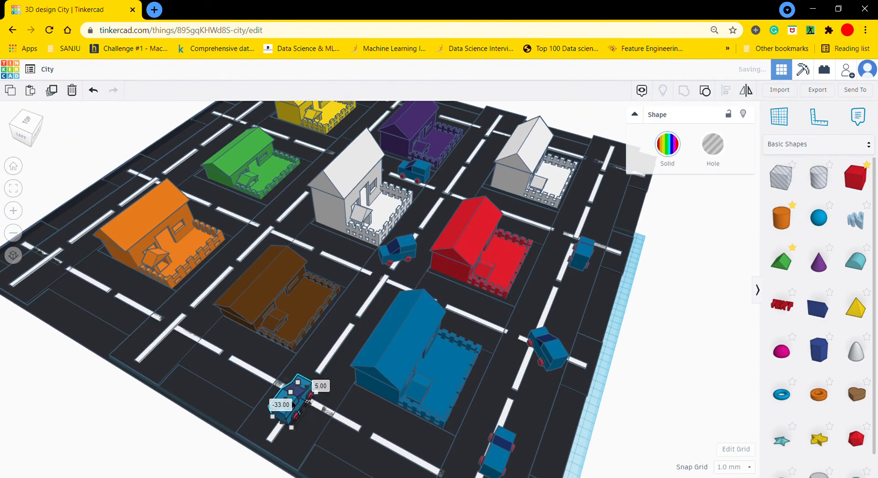
Duplicate the outer-crossing car and the middle-crossing car together, placing the copies -206 mm and 172 mm away on the road before the green house
{"action": "scroll", "coordinate": [322, 388], "scroll_direction": "down", "scroll_amount": 1}
{"action": "scroll", "coordinate": [458, 231], "scroll_direction": "down", "scroll_amount": 1}
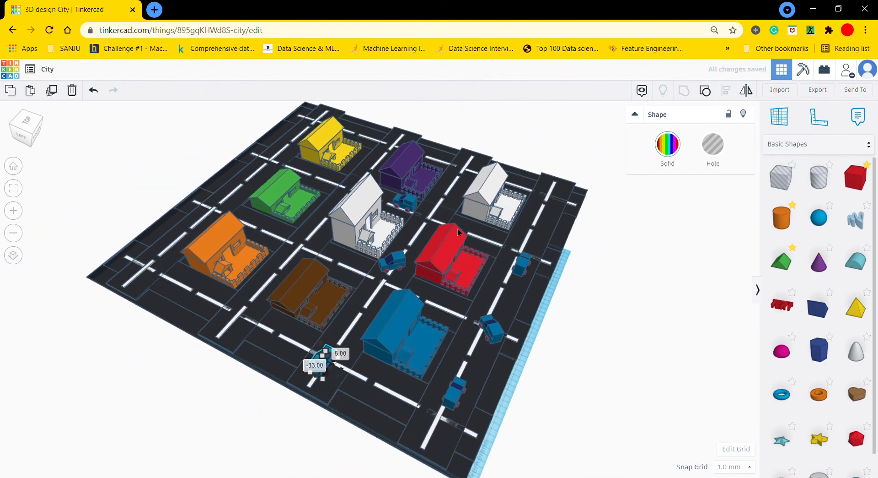
{"action": "left_click", "coordinate": [385, 263], "text": "shift"}
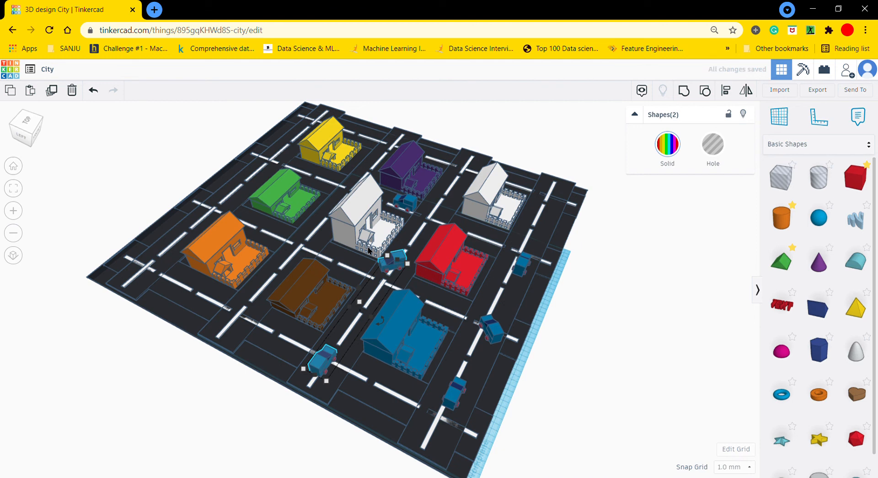
{"action": "left_click_drag", "start_coordinate": [320, 365], "coordinate": [279, 243]}
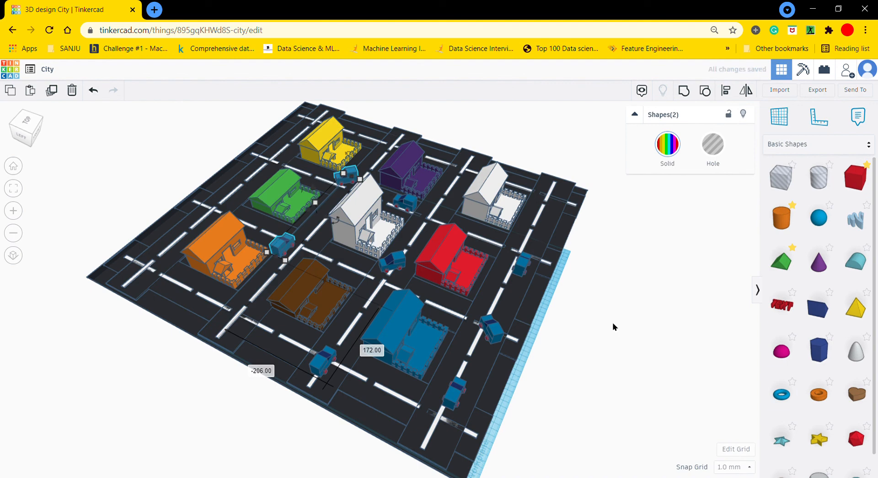
Nudge the two copied cars along the green house's road slightly toward the middle white and brown houses
{"action": "left_click", "coordinate": [66, 205]}
{"action": "left_click_drag", "start_coordinate": [22, 128], "coordinate": [54, 130]}
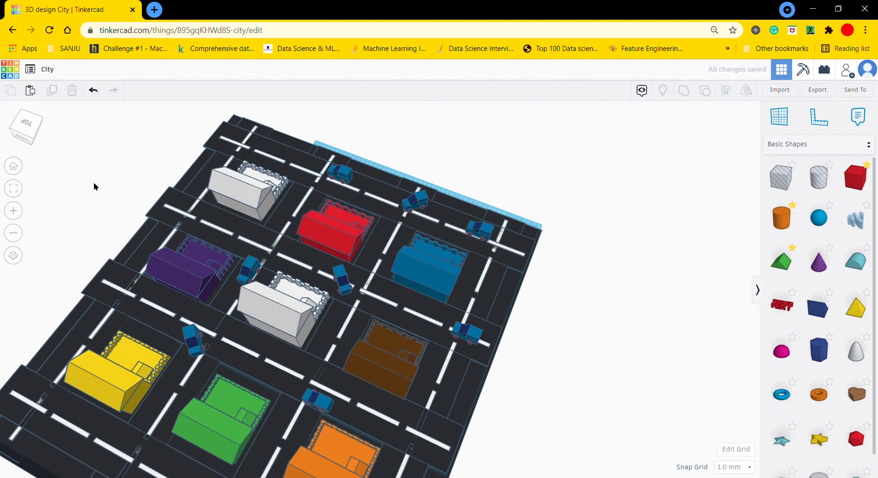
{"action": "scroll", "coordinate": [389, 275], "scroll_direction": "down", "scroll_amount": 3}
{"action": "left_click", "coordinate": [341, 375]}
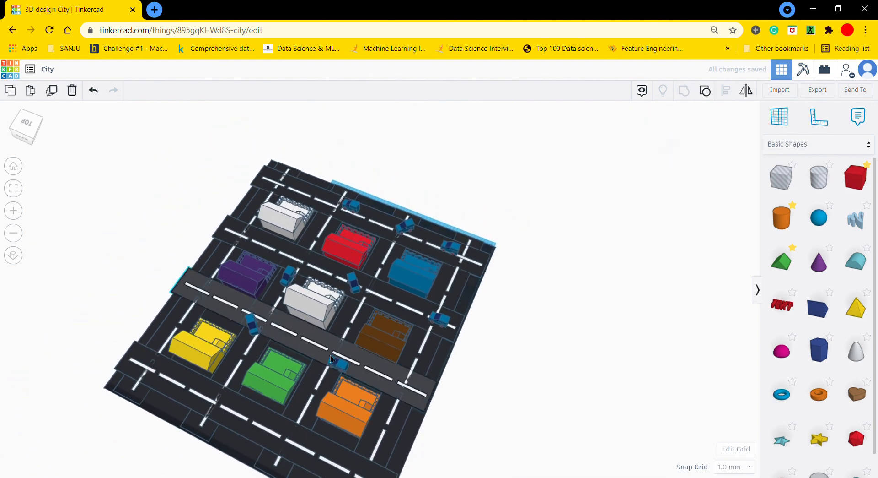
{"action": "left_click", "coordinate": [335, 363]}
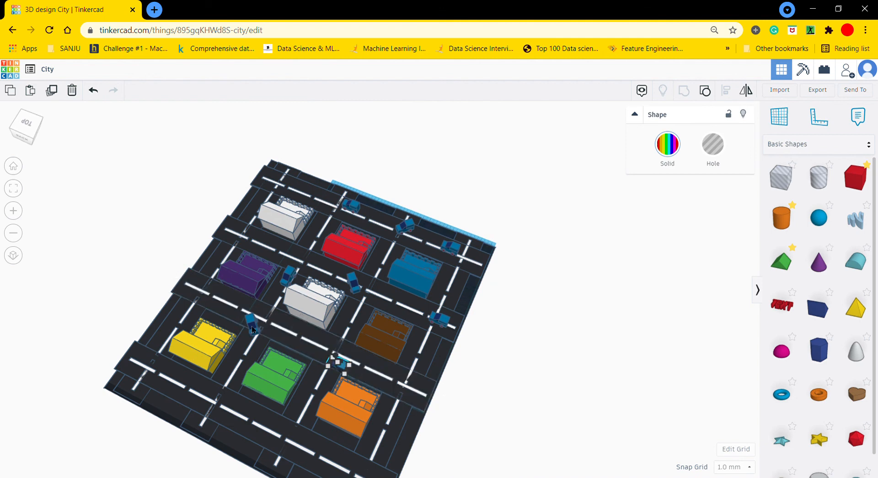
{"action": "left_click", "coordinate": [250, 318], "text": "shift"}
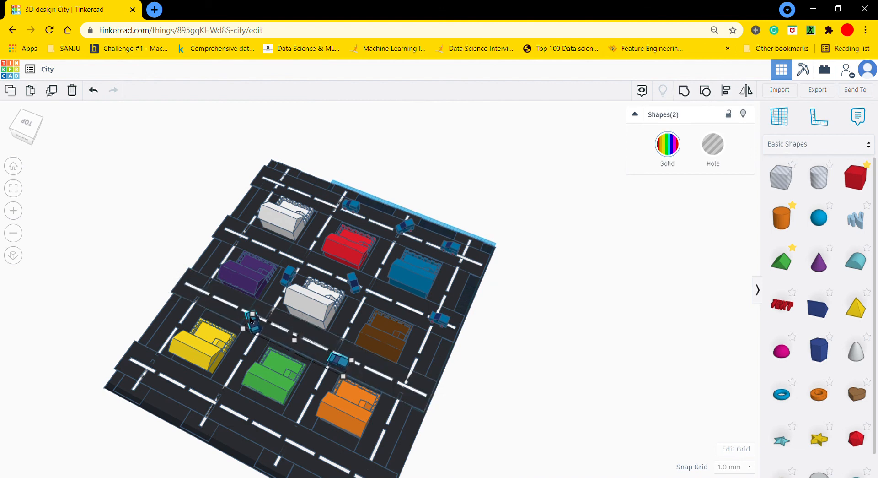
{"action": "key", "text": "Up"}
{"action": "key", "text": "Up"}
{"action": "key", "text": "Up"}
{"action": "key", "text": "Up"}
{"action": "key", "text": "Up"}
{"action": "key", "text": "Up"}
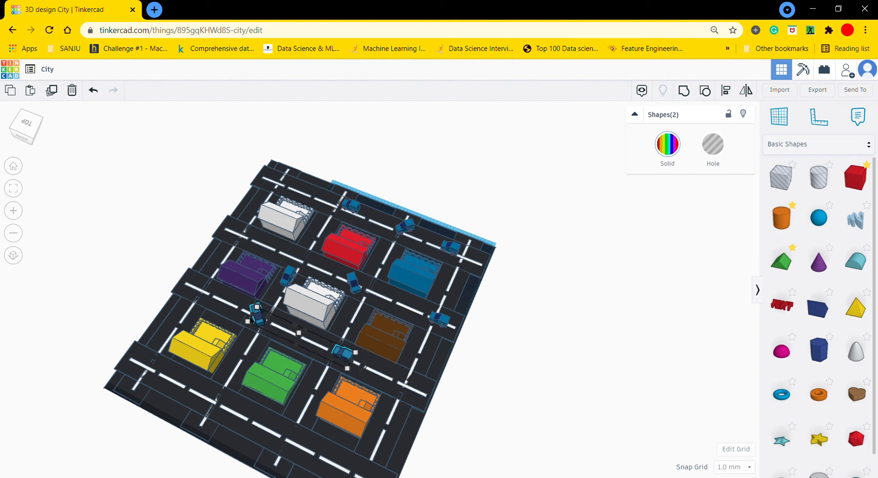
Duplicate both cars onto the outer road behind the yellow and green houses, and mirror the copies along both horizontal directions
{"action": "key", "text": "ctrl+d"}
{"action": "left_click_drag", "start_coordinate": [344, 356], "coordinate": [282, 434]}
{"action": "left_click", "coordinate": [746, 91]}
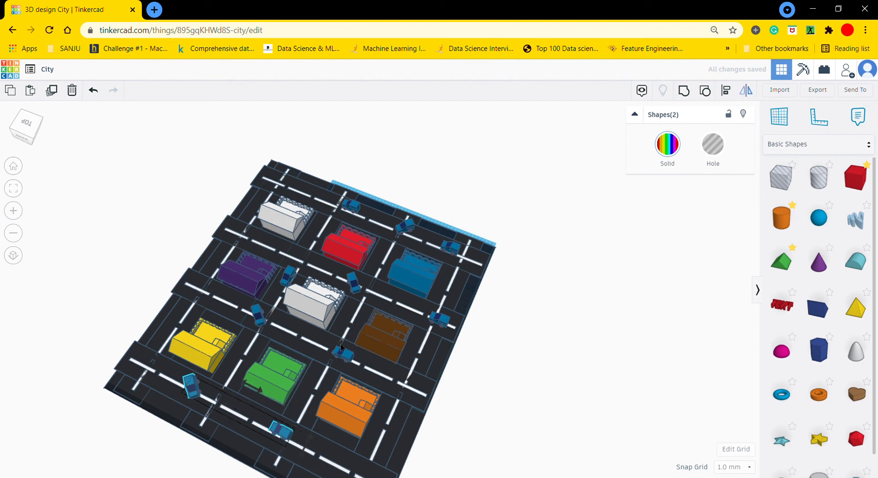
{"action": "left_click", "coordinate": [258, 393]}
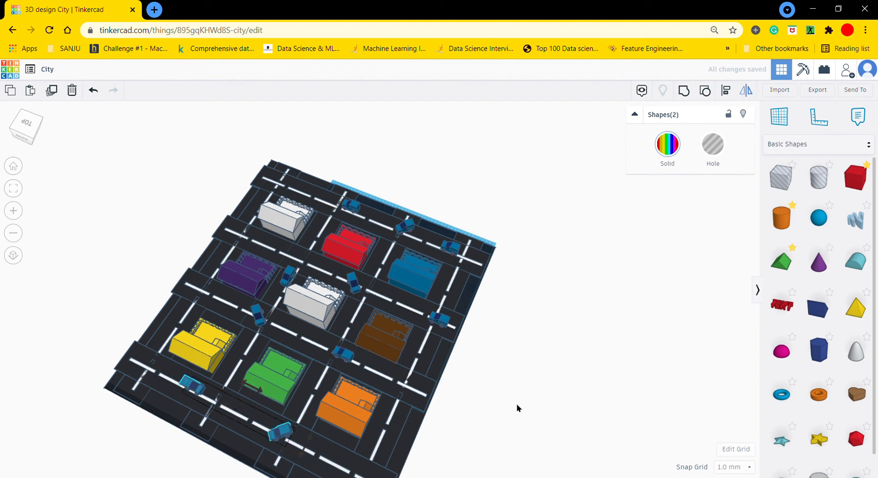
{"action": "left_click", "coordinate": [306, 443]}
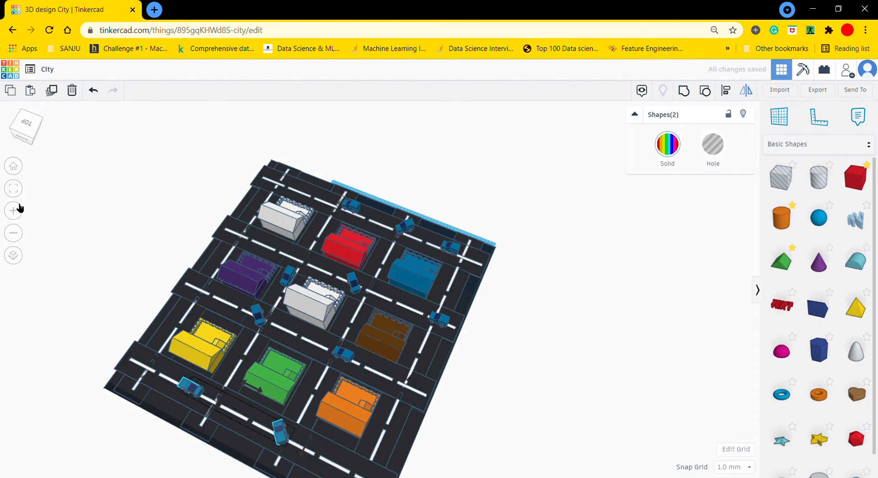
Move the two mirrored cars together by 10.23 mm and -27 mm toward the yellow and orange houses
{"action": "left_click", "coordinate": [18, 190]}
{"action": "left_click", "coordinate": [15, 134]}
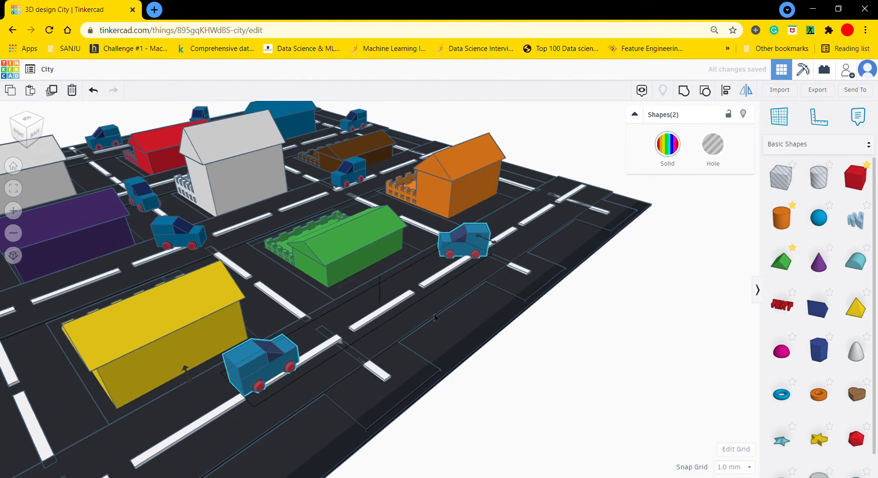
{"action": "left_click", "coordinate": [552, 381]}
{"action": "left_click", "coordinate": [258, 366]}
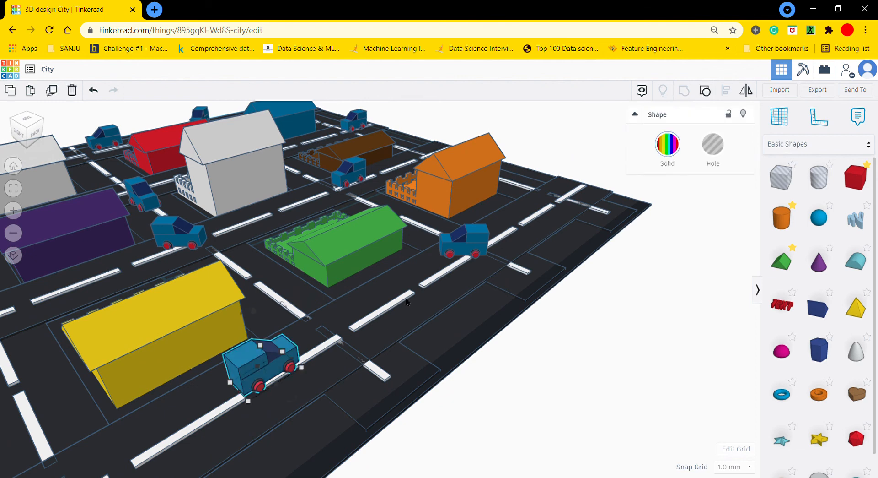
{"action": "left_click", "coordinate": [474, 249], "text": "shift"}
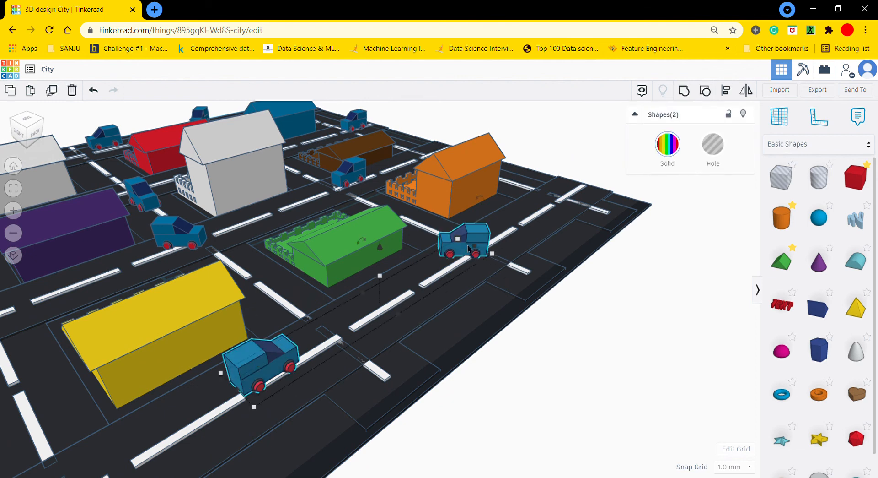
{"action": "mouse_move", "coordinate": [473, 245]}
{"action": "left_mouse_down"}
{"action": "mouse_move", "coordinate": [483, 231]}
{"action": "mouse_move", "coordinate": [475, 237]}
{"action": "left_mouse_up"}
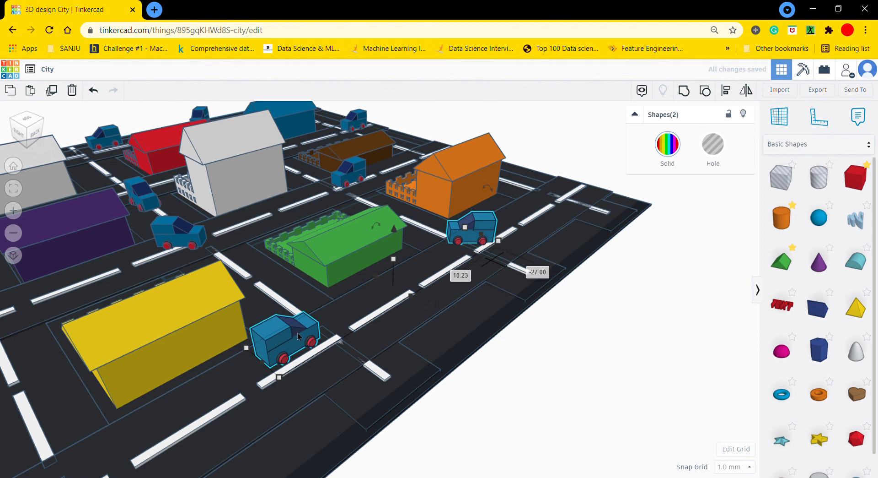
{"action": "left_click", "coordinate": [643, 300]}
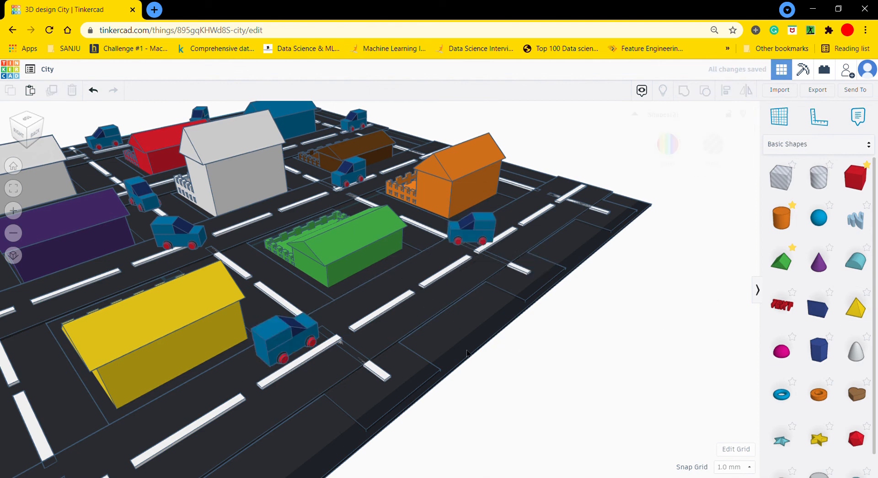
Duplicate the car beside the yellow house 125.77 mm and 8 mm away, and shift the copy 53 mm and -48 mm onto the corner crossing
{"action": "left_click", "coordinate": [256, 342]}
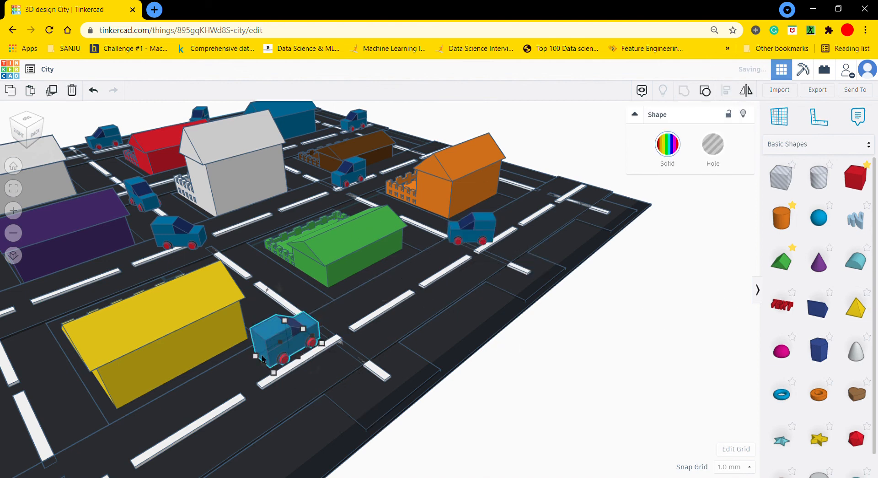
{"action": "left_click_drag", "start_coordinate": [263, 359], "coordinate": [64, 454]}
{"action": "scroll", "coordinate": [149, 418], "scroll_direction": "down", "scroll_amount": 3}
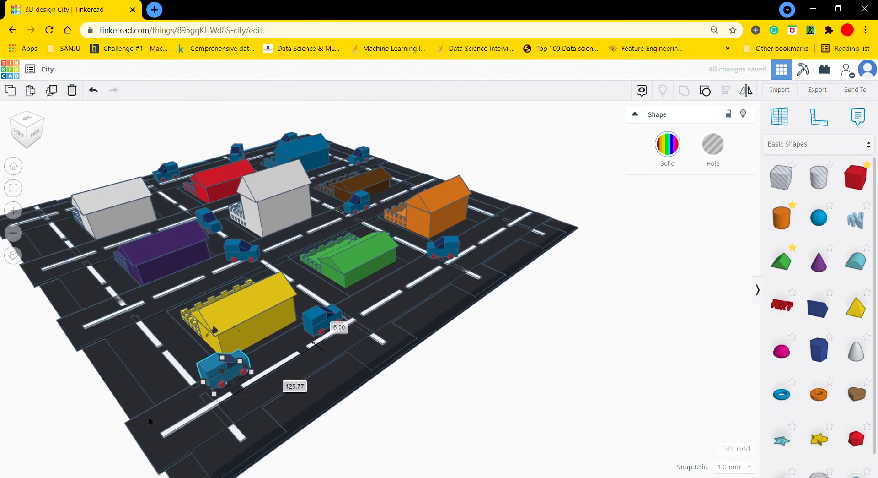
{"action": "left_click", "coordinate": [537, 419]}
{"action": "left_click_drag", "start_coordinate": [262, 354], "coordinate": [246, 391]}
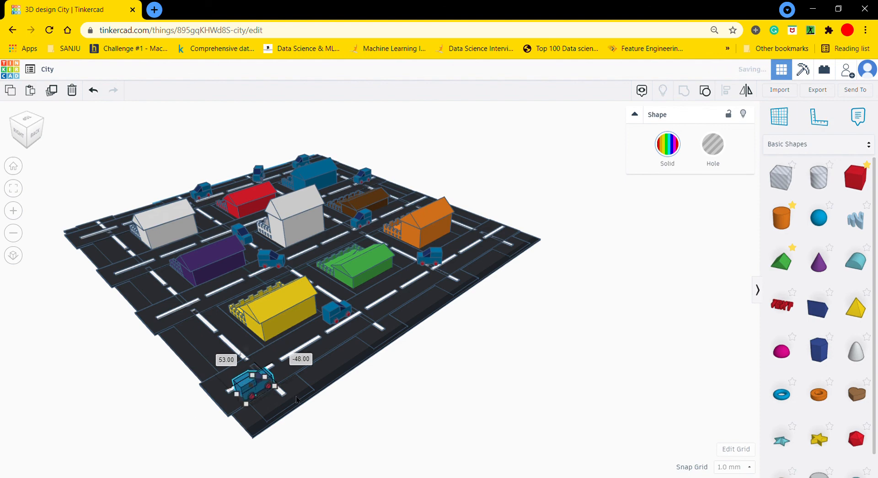
{"action": "left_click", "coordinate": [26, 120]}
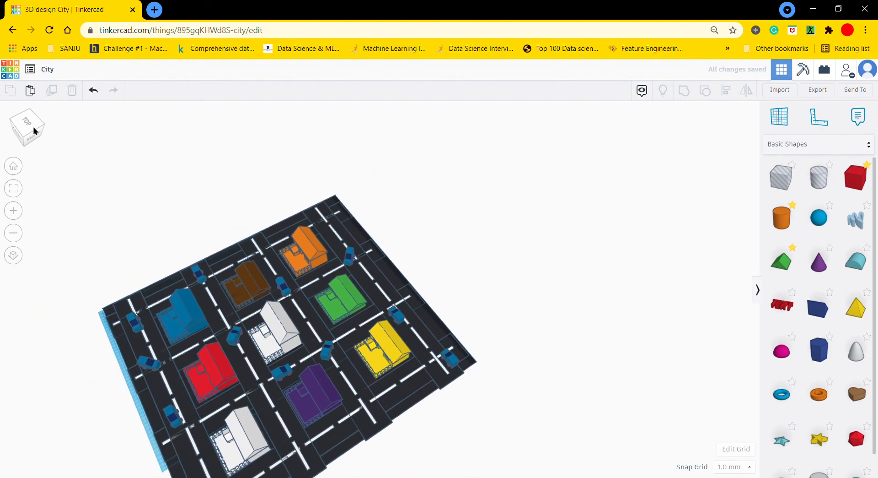
{"action": "left_click", "coordinate": [15, 130]}
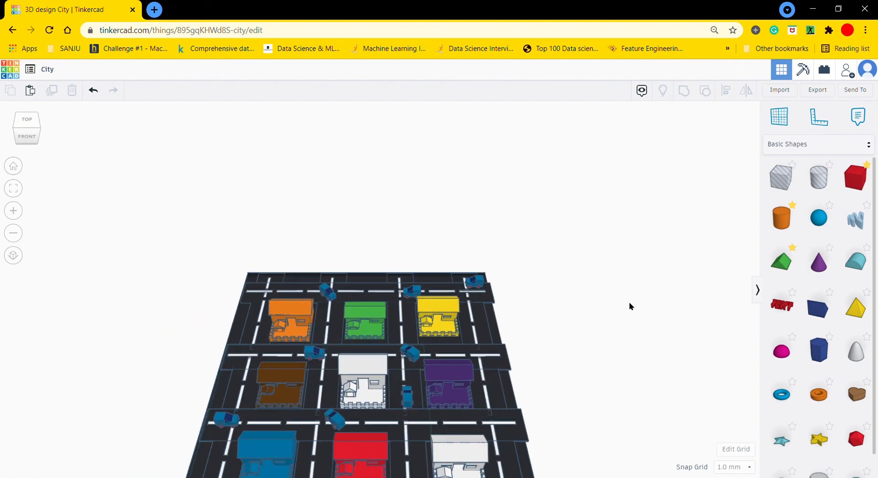
{"action": "left_click", "coordinate": [15, 191]}
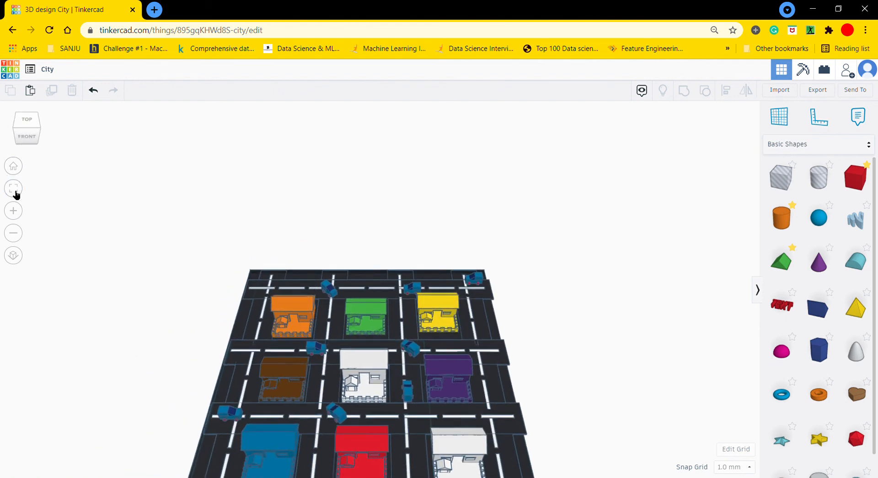